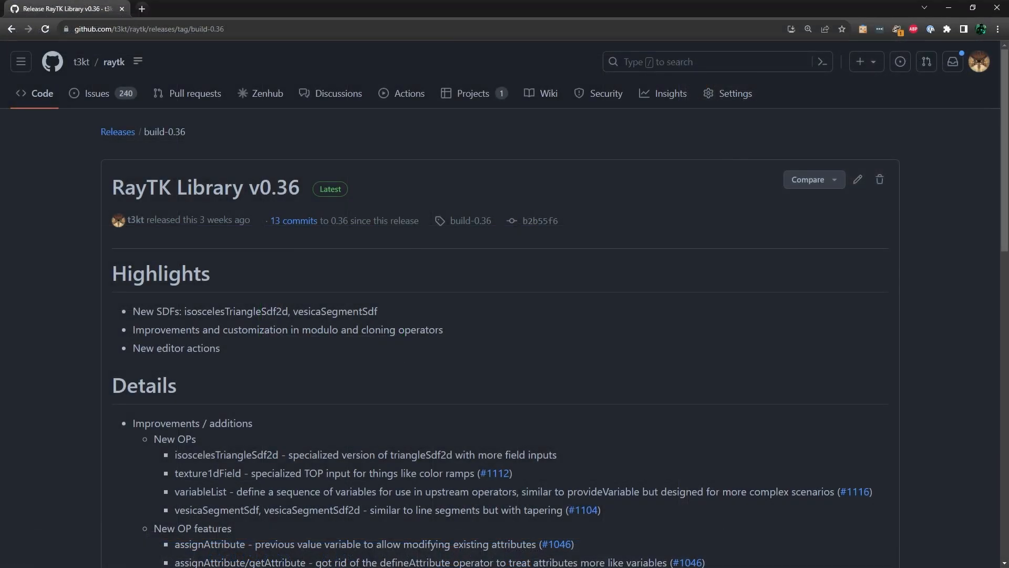
# Step: Review the RayTK v0.36 release notes, from the highlights down to the compatibility notes and assets
pyautogui.scroll(-3, 606, 284)
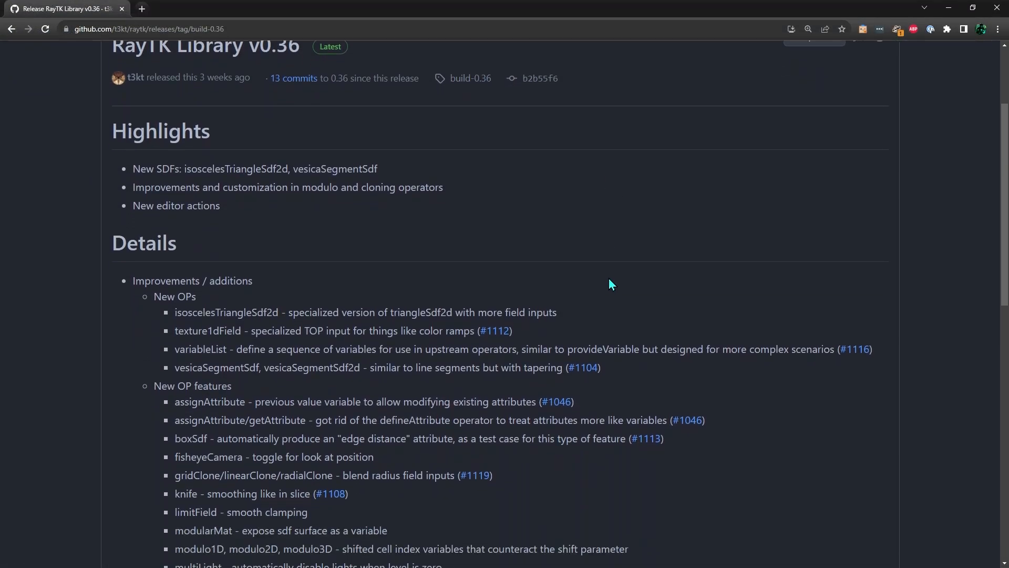
pyautogui.scroll(-10, 611, 284)
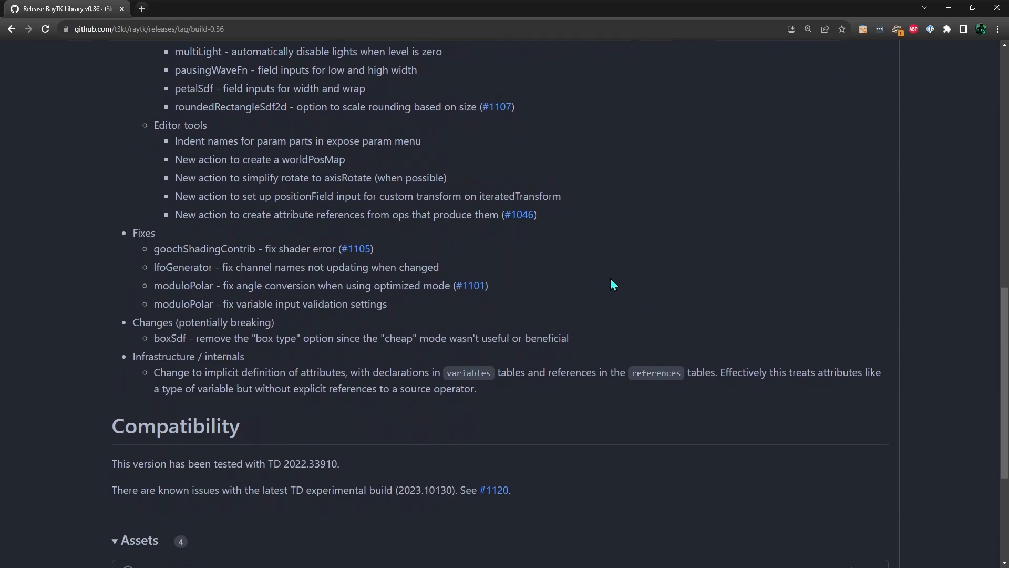
pyautogui.scroll(-4, 612, 282)
pyautogui.moveTo(223, 347); pyautogui.dragTo(133, 351)
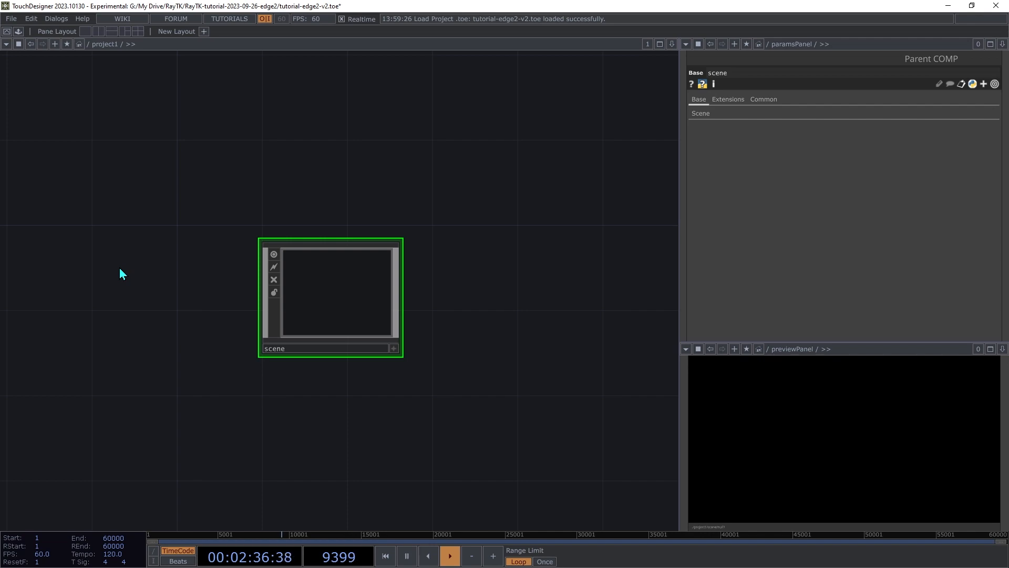
# Step: Look at the raytk component in the root network and return to the project1 network
pyautogui.click(89, 47)
pyautogui.click(99, 58)
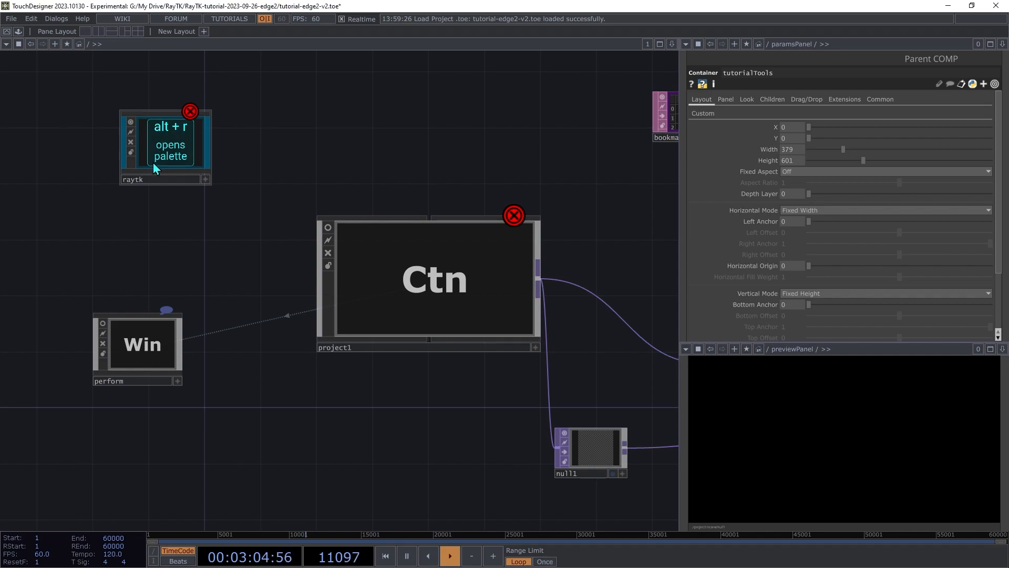
pyautogui.click(42, 44)
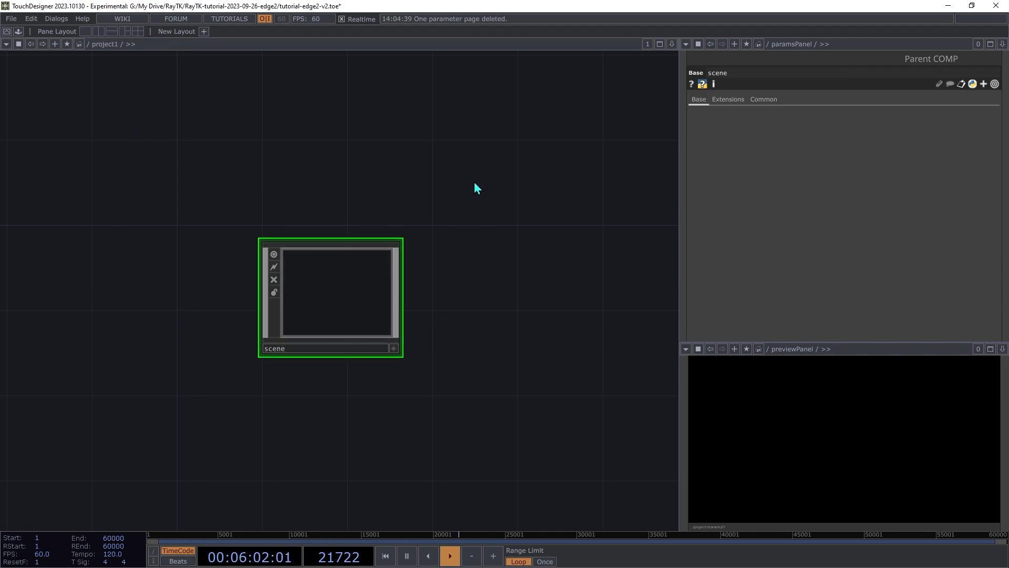
pyautogui.press('Tab')
pyautogui.click(300, 60)
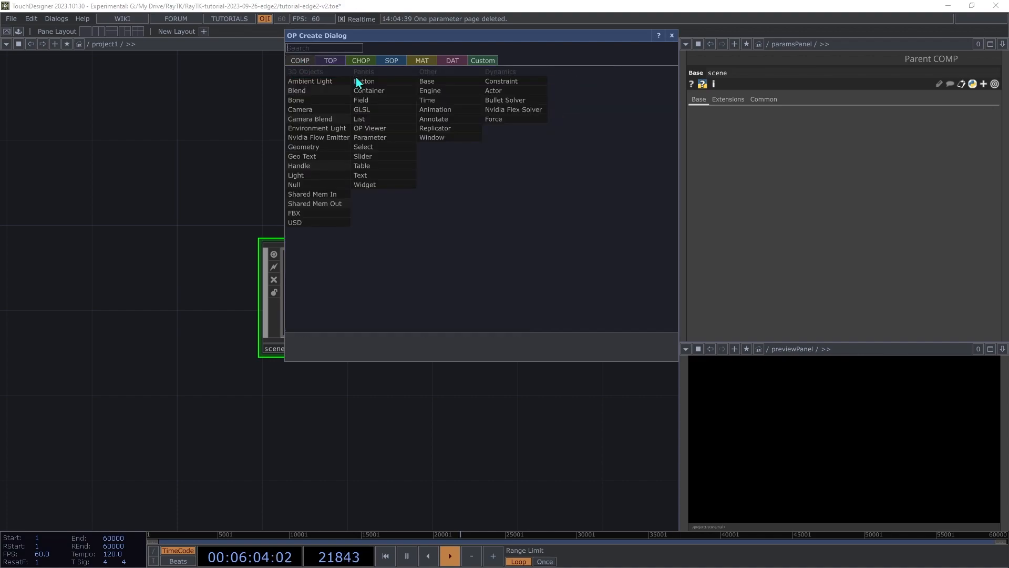
pyautogui.click(379, 447)
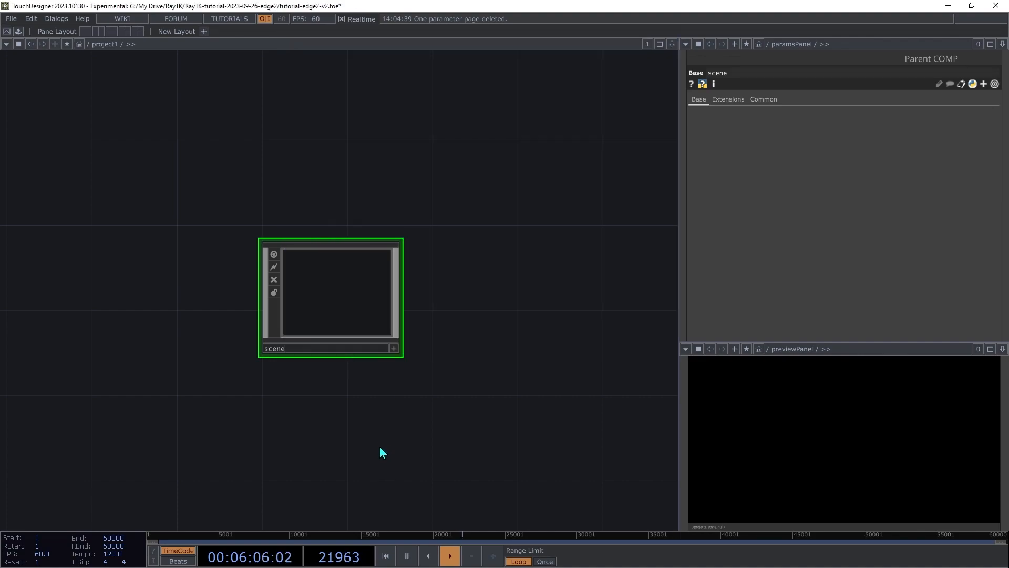
# Step: Enter the scene component and place a raymarchRender3D operator from the RayTK palette in the Renderer area
pyautogui.doubleClick(323, 308)
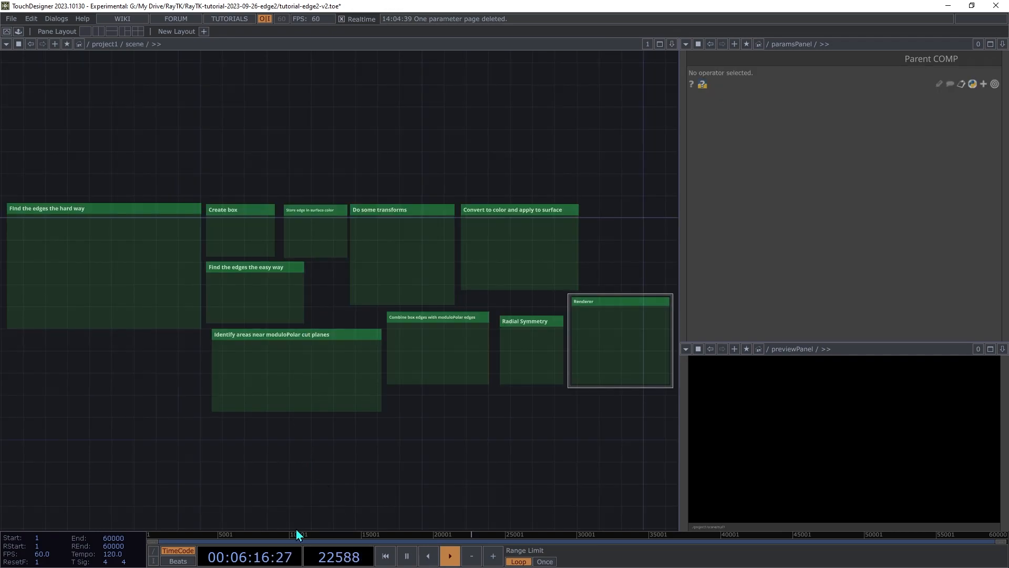
pyautogui.hotkey('shift', 'h')
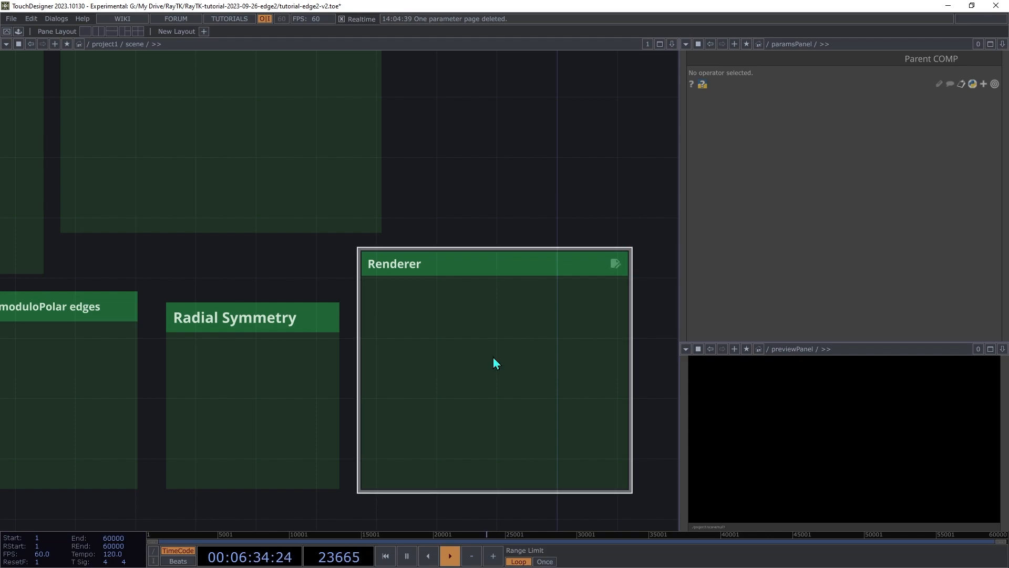
pyautogui.hotkey('alt', 'r')
pyautogui.write('ra')
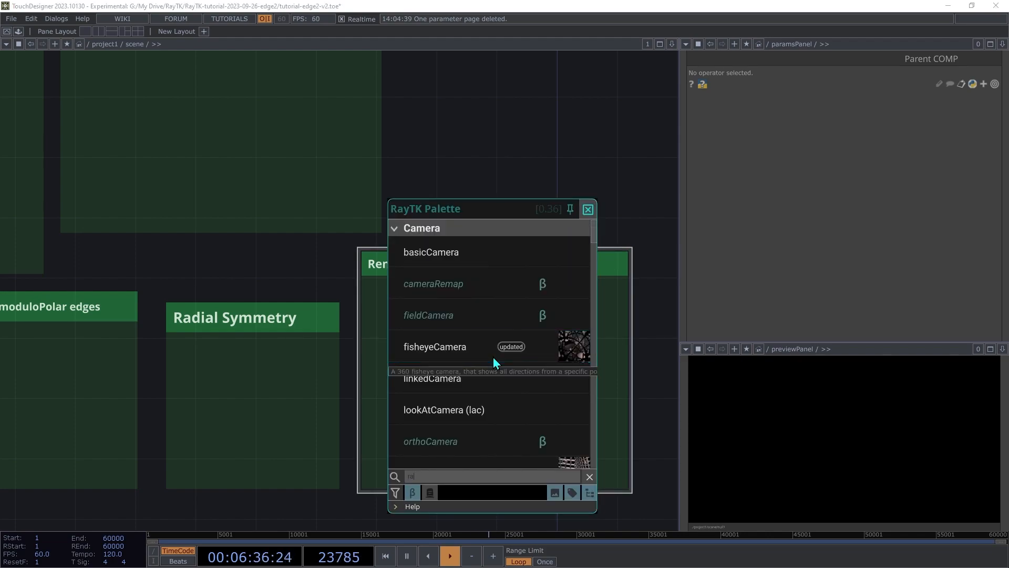
pyautogui.write('ym')
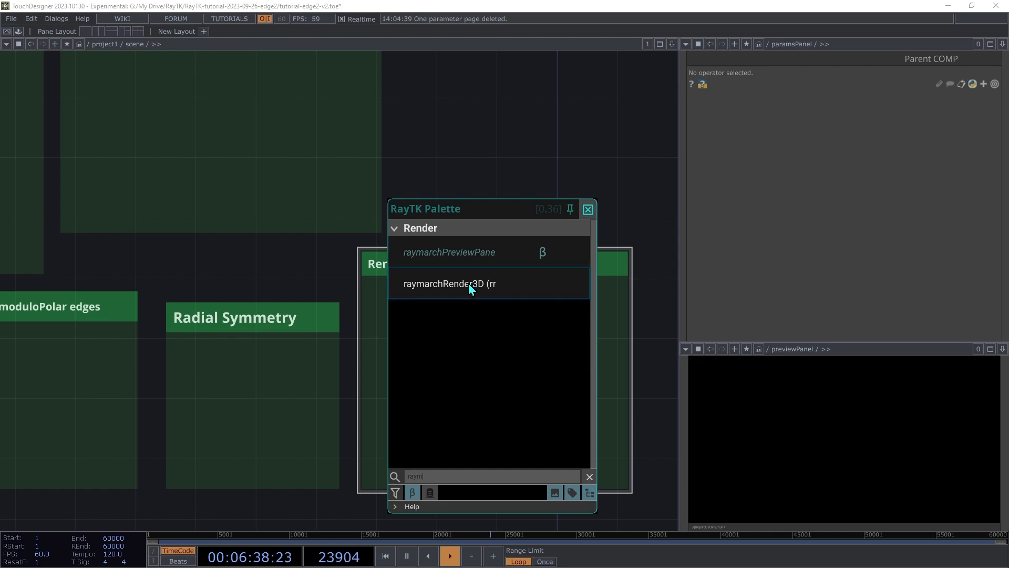
pyautogui.click(469, 283)
pyautogui.click(529, 336)
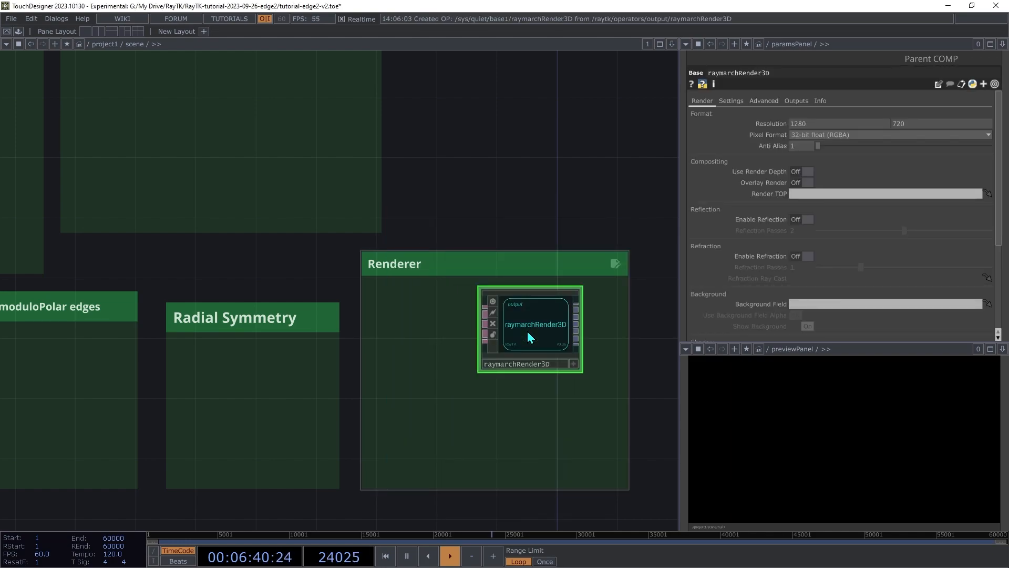
# Step: Attach an Out TOP to the first output of raymarchRender3D and check the scene component's output in project1
pyautogui.moveTo(581, 314); pyautogui.dragTo(644, 328)
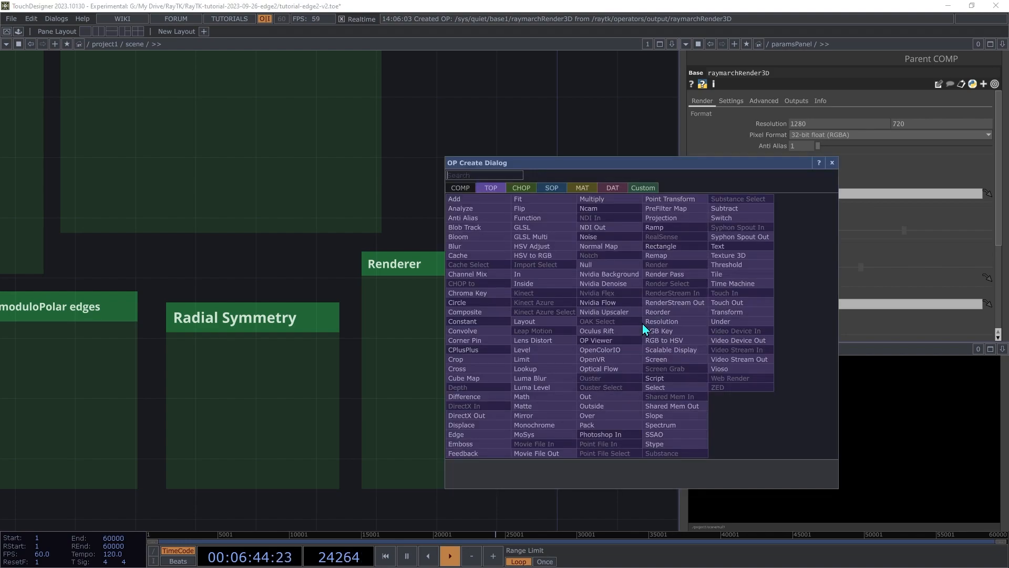
pyautogui.click(600, 396)
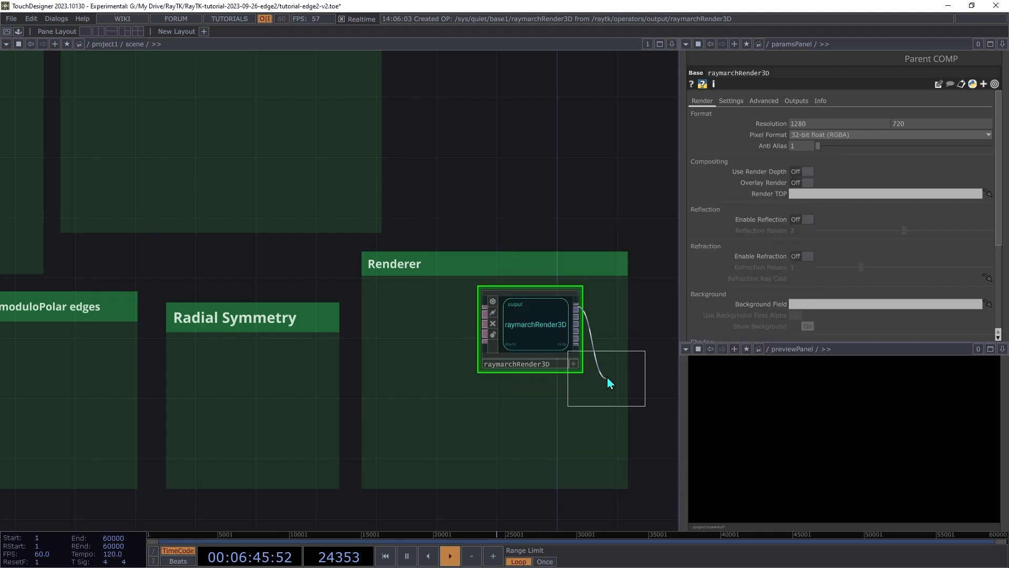
pyautogui.click(643, 337)
pyautogui.moveTo(625, 329); pyautogui.dragTo(629, 329)
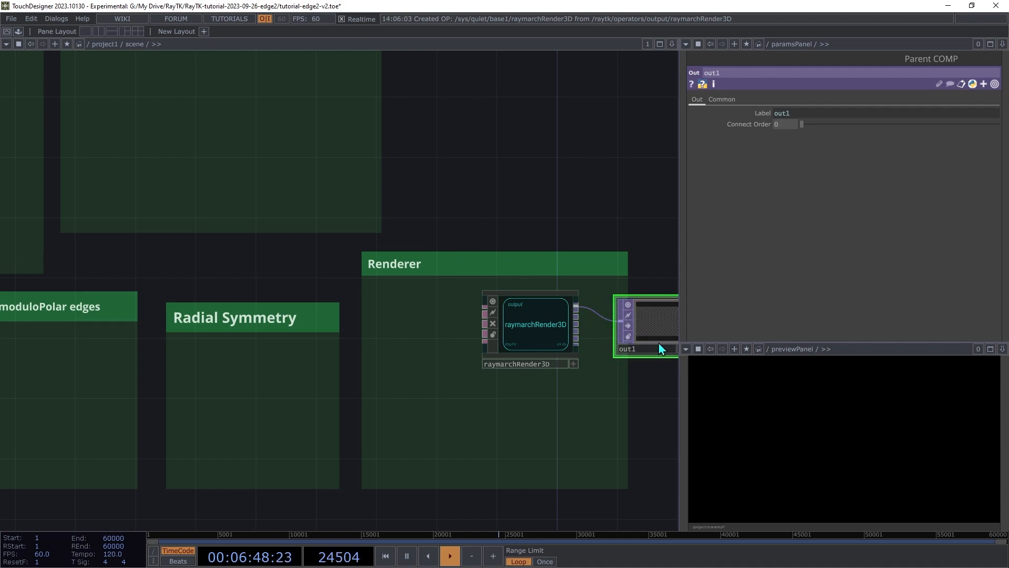
pyautogui.click(98, 44)
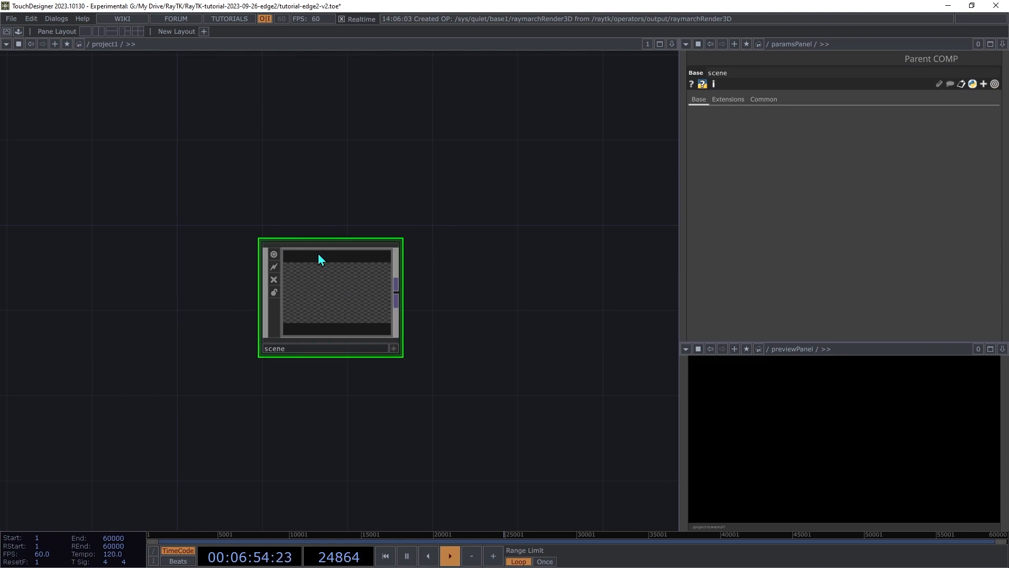
pyautogui.click(34, 46)
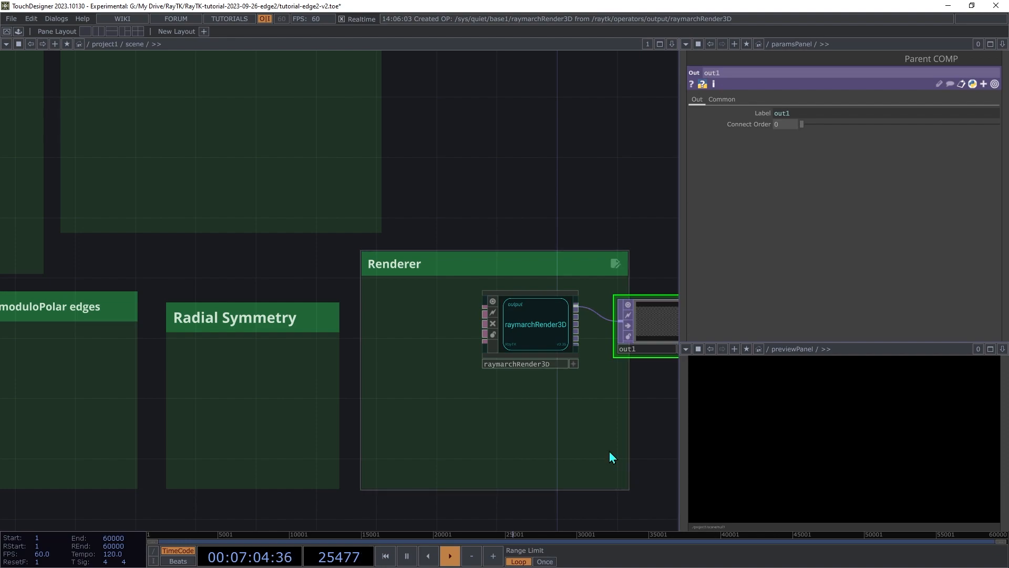
# Step: Add a Look At Camera to raymarchRender3D and arrange both operators inside the Renderer area
pyautogui.click(540, 326)
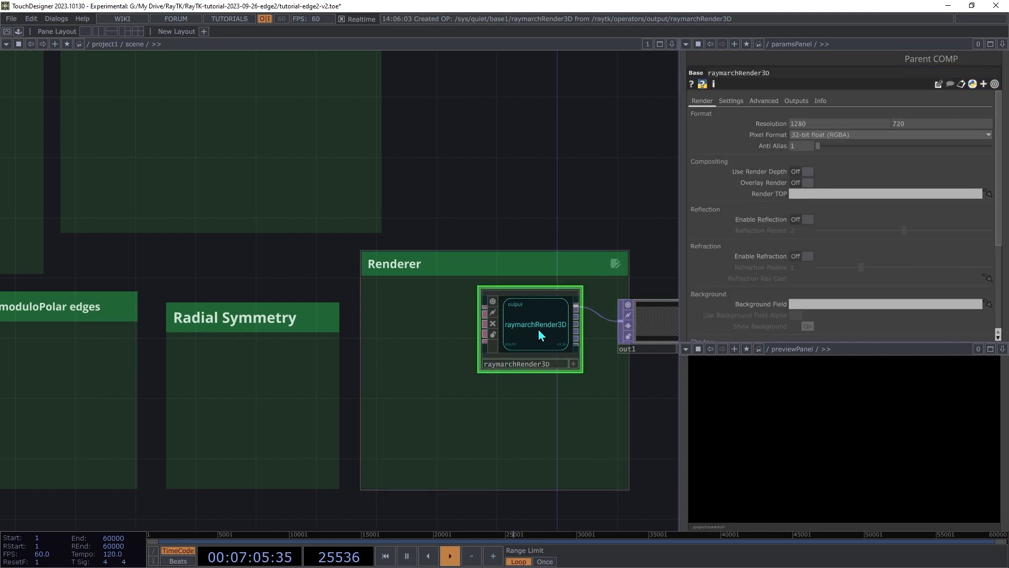
pyautogui.rightClick(414, 368)
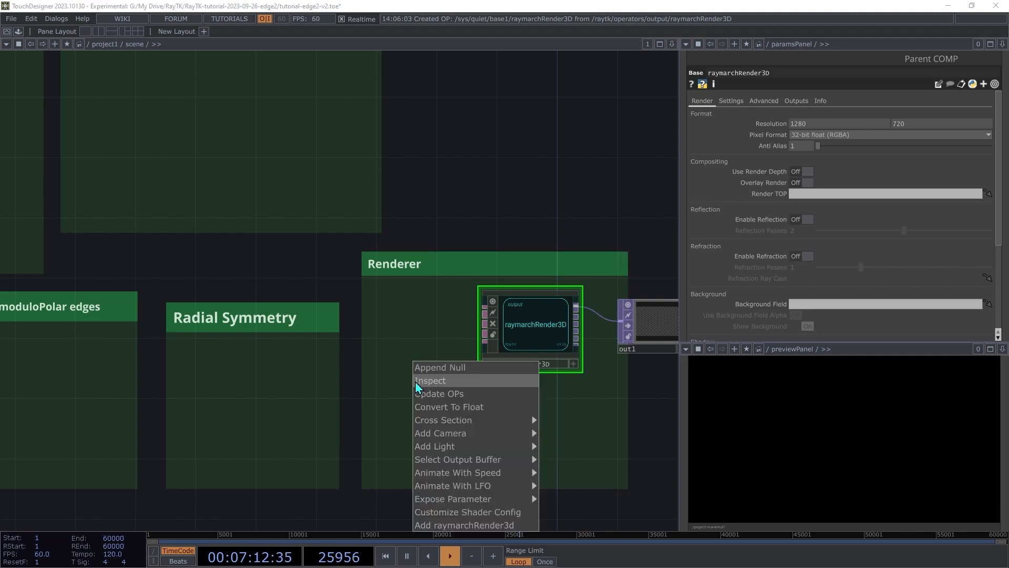
pyautogui.moveTo(462, 439)
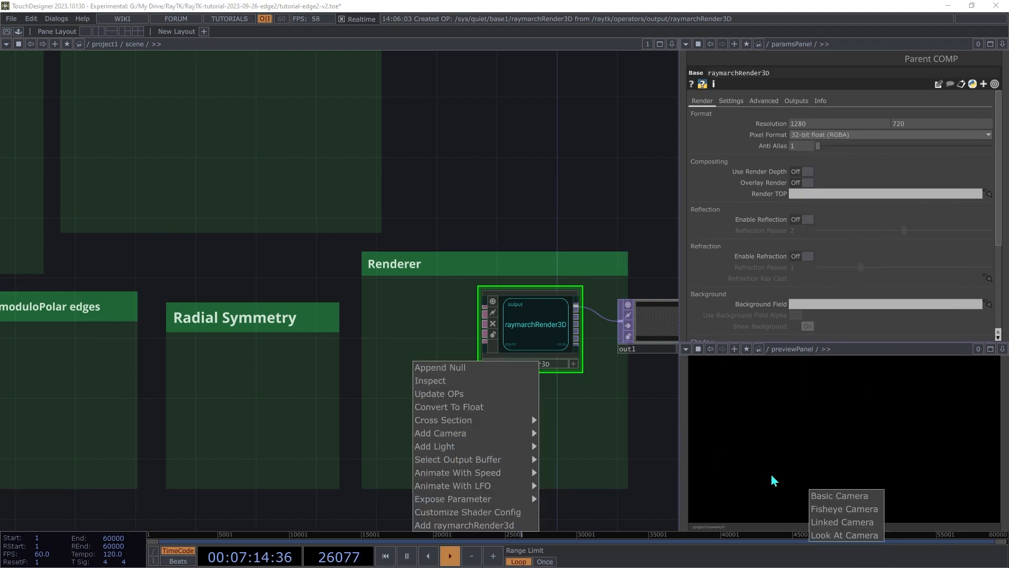
pyautogui.click(844, 538)
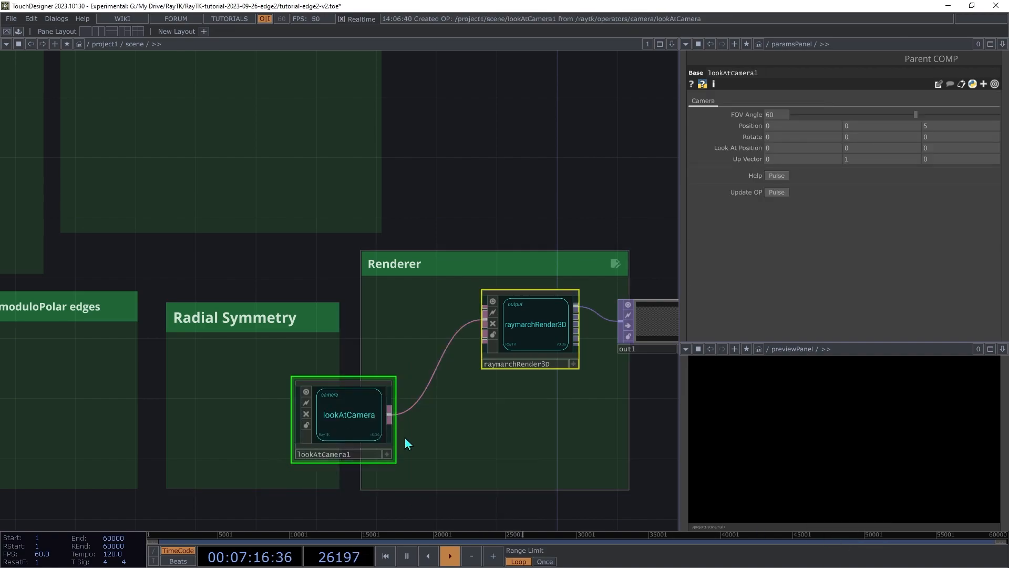
pyautogui.moveTo(345, 414); pyautogui.dragTo(440, 415)
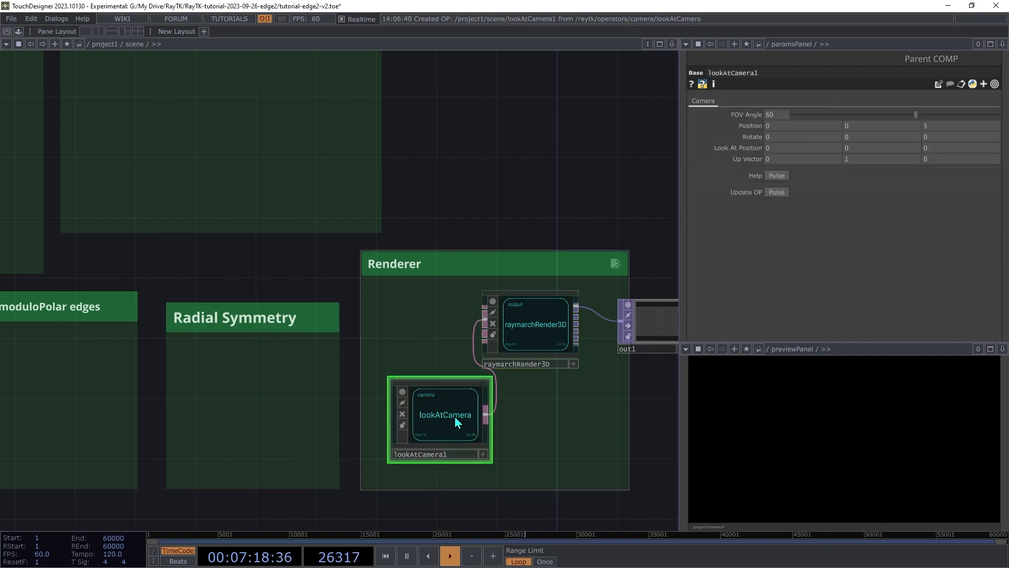
pyautogui.moveTo(519, 335); pyautogui.dragTo(534, 335)
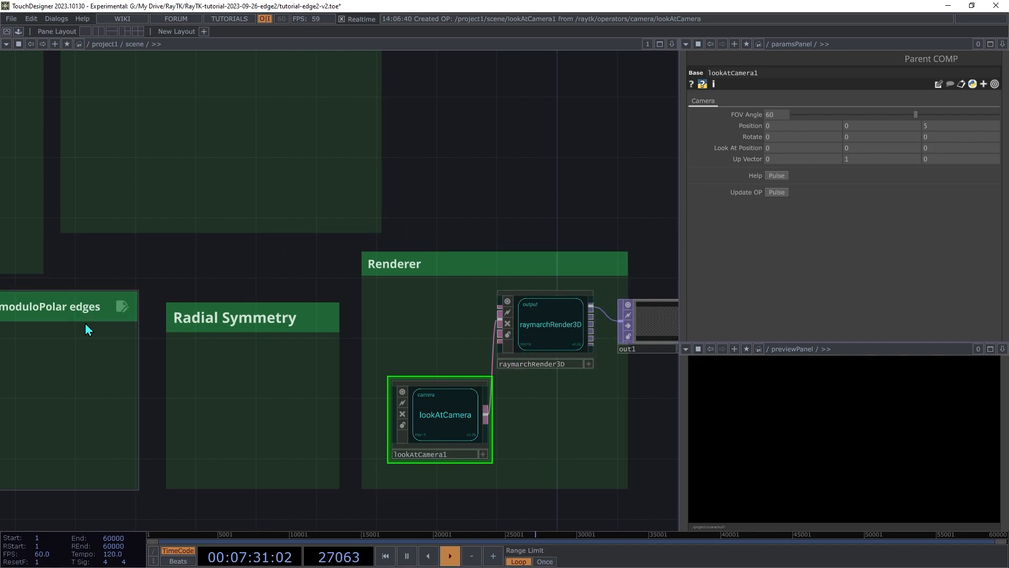
# Step: Place a boxSdf operator from the RayTK palette in the Create box area
pyautogui.scroll(-3, 84, 321)
pyautogui.moveTo(84, 322); pyautogui.dragTo(352, 330)
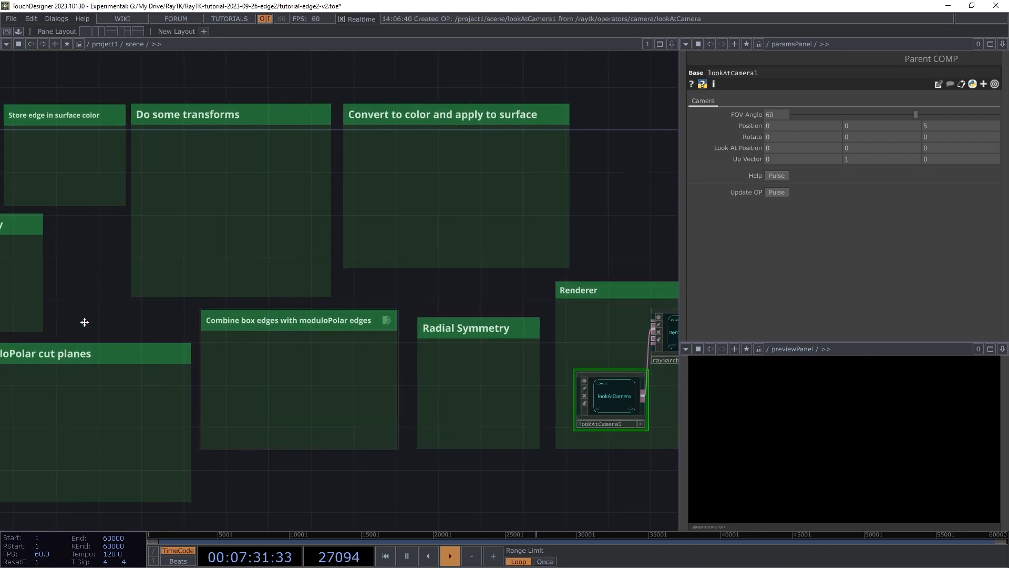
pyautogui.scroll(-4, 84, 322)
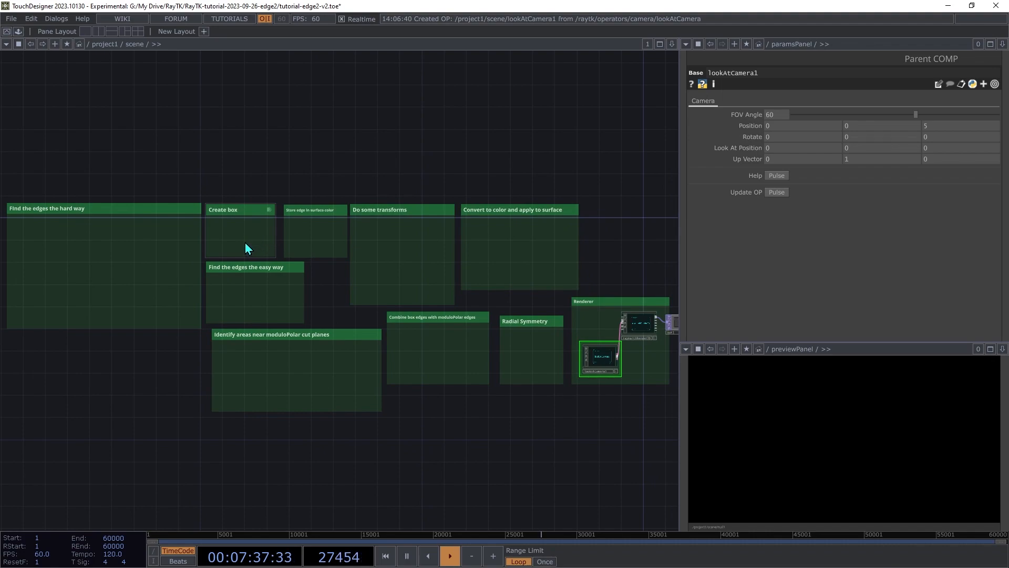
pyautogui.hotkey('alt', 'r')
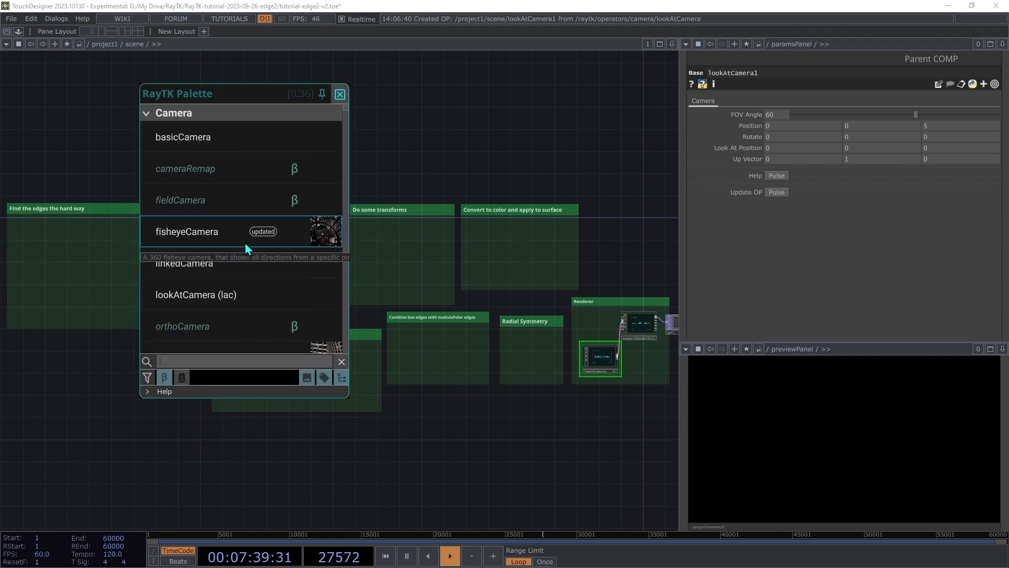
pyautogui.write('boxs')
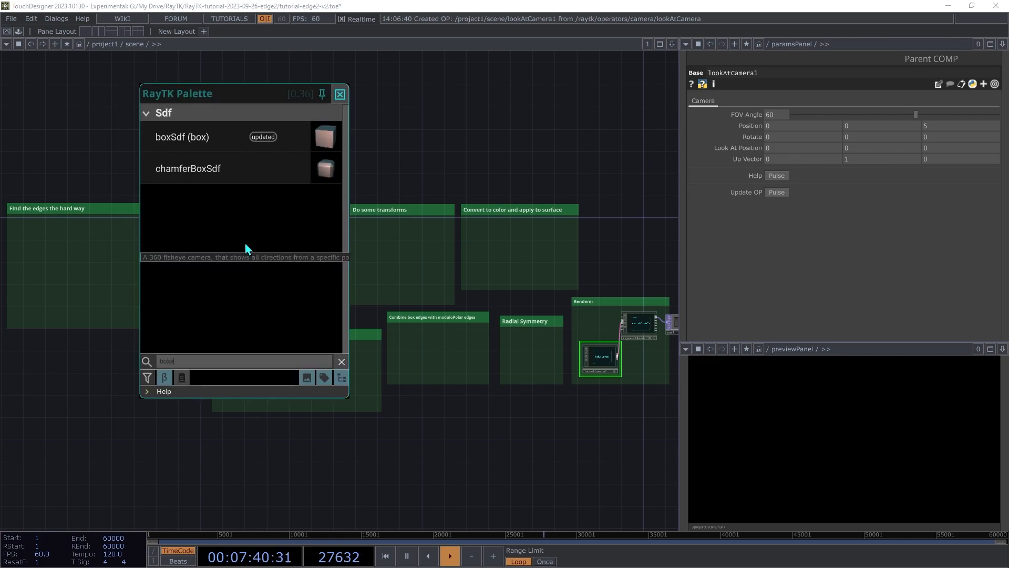
pyautogui.click(217, 146)
pyautogui.click(242, 239)
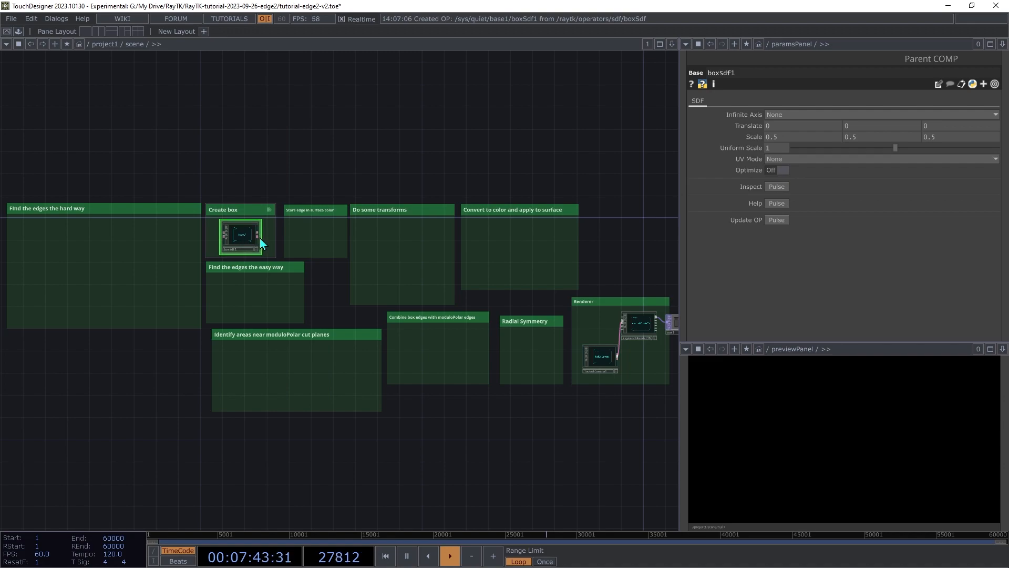
# Step: Connect the boxSdf output to the first input of raymarchRender3D
pyautogui.click(258, 234)
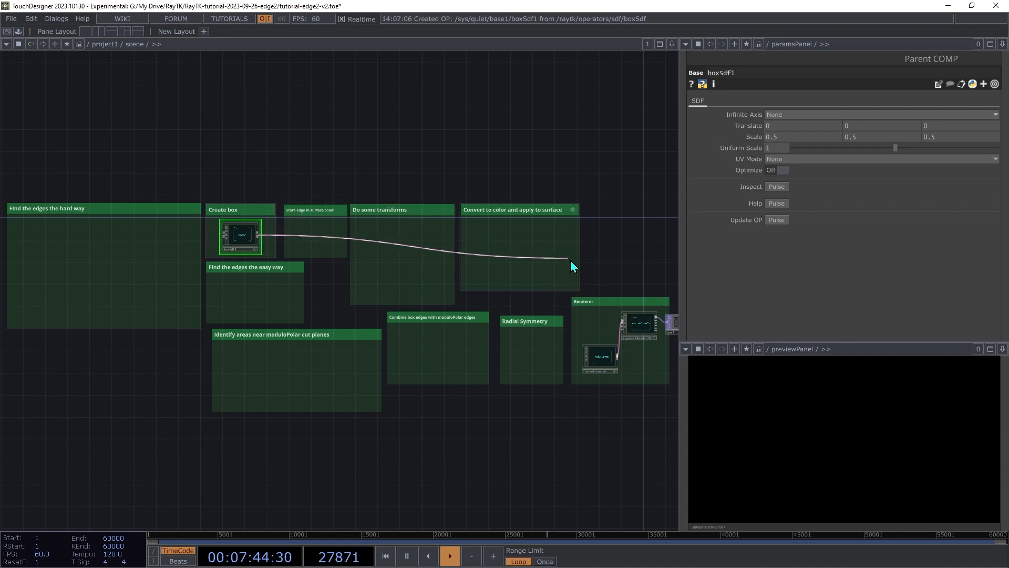
pyautogui.click(618, 318)
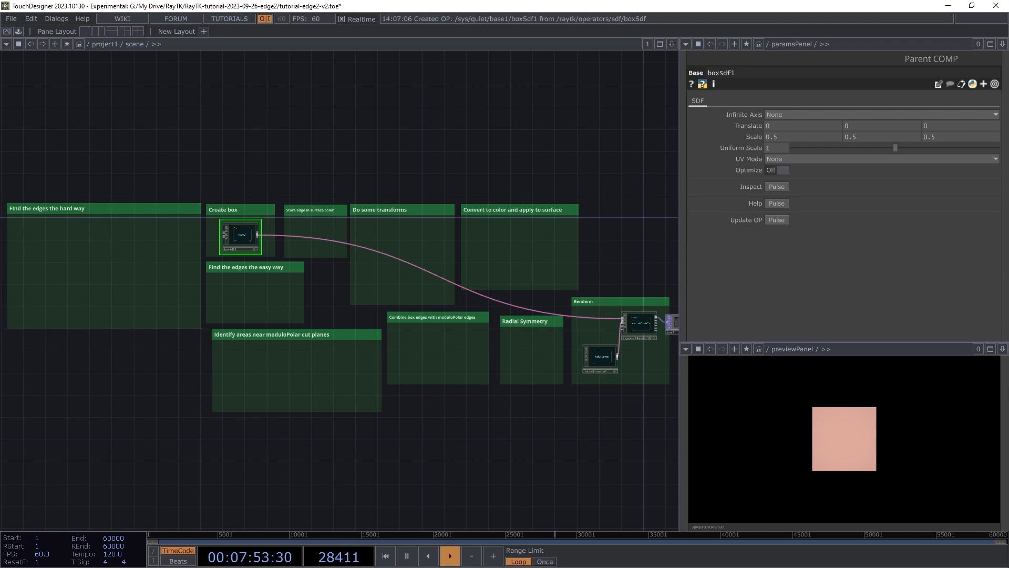
pyautogui.rightClick(675, 331)
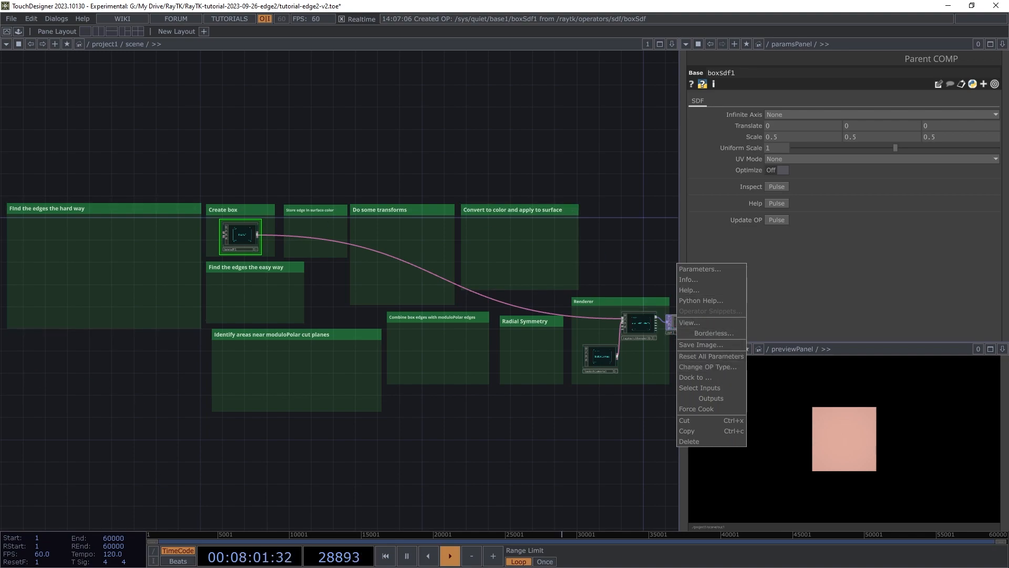
pyautogui.click(139, 443)
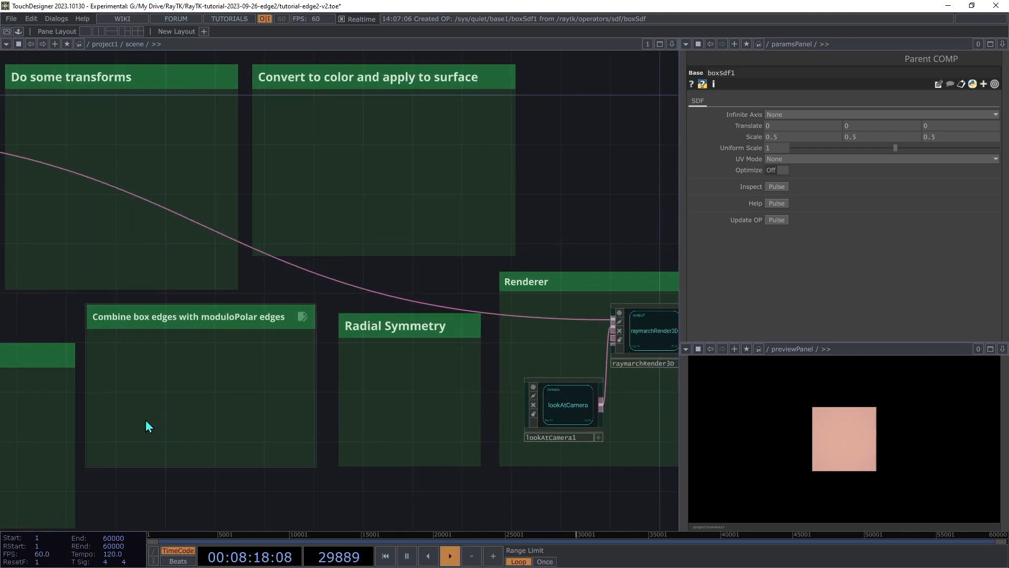
# Step: Set the look-at camera's position to 1 in X and 2 in Y
pyautogui.click(451, 421)
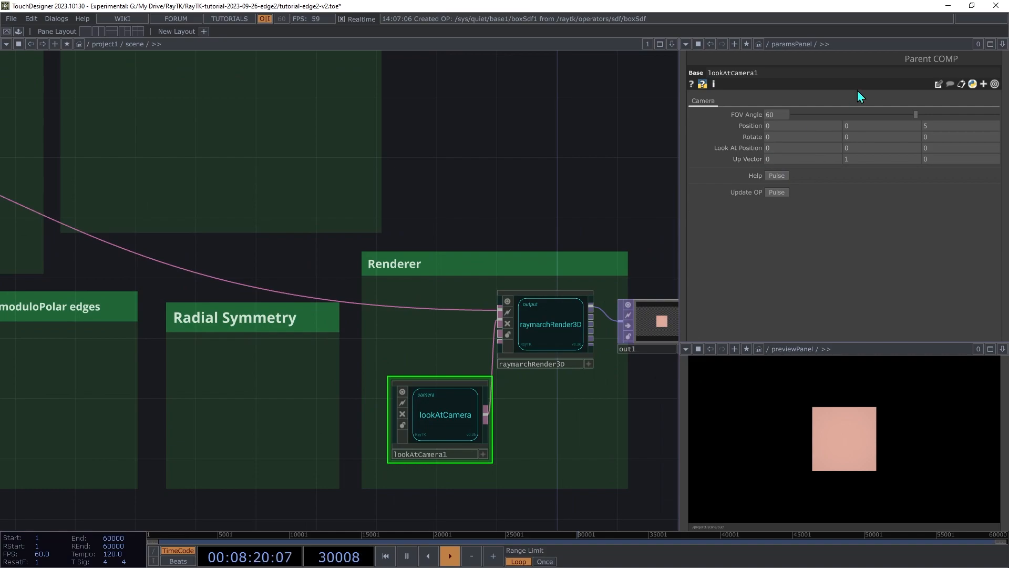
pyautogui.moveTo(800, 126); pyautogui.dragTo(843, 153, button='middle')
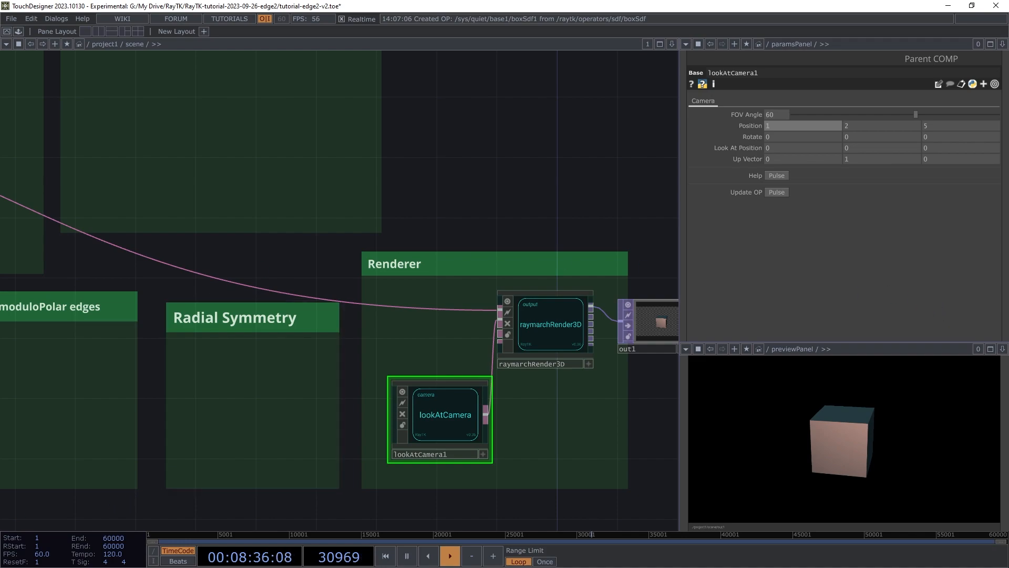
pyautogui.moveTo(53, 132); pyautogui.dragTo(837, 276)
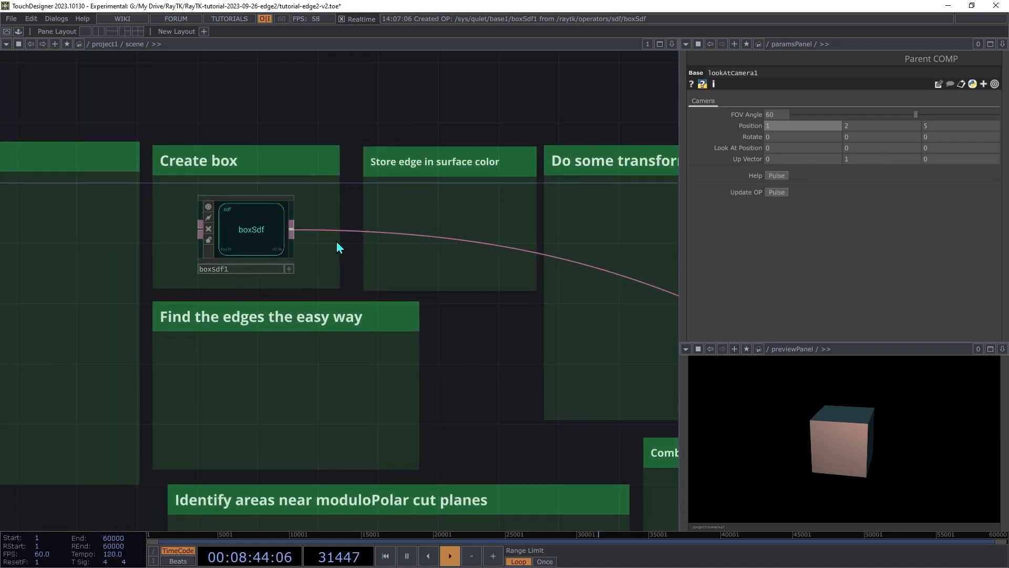
# Step: Add a custom parameter page named Scene to the parent scene component
pyautogui.click(247, 232)
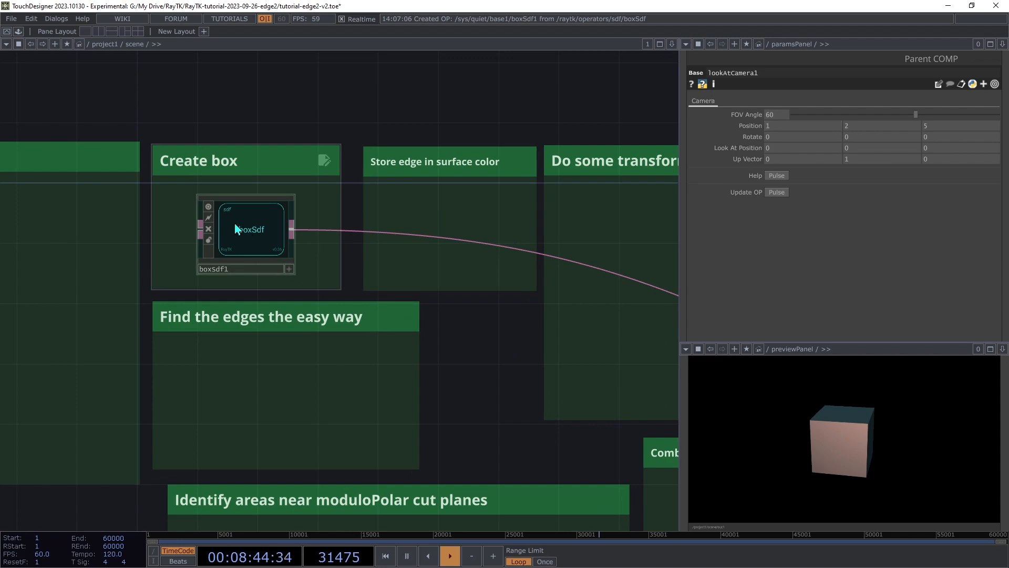
pyautogui.click(354, 230)
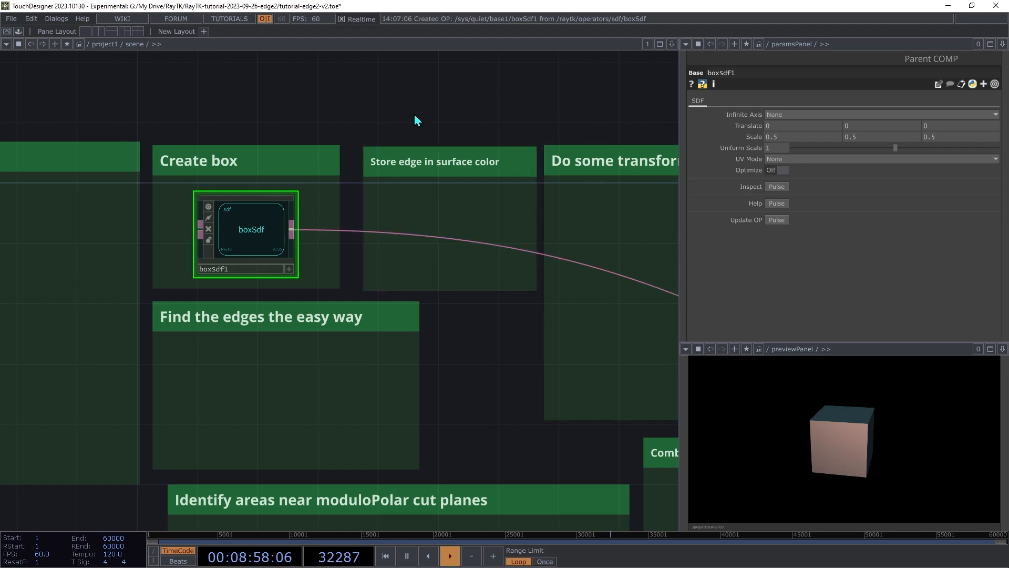
pyautogui.rightClick(460, 111)
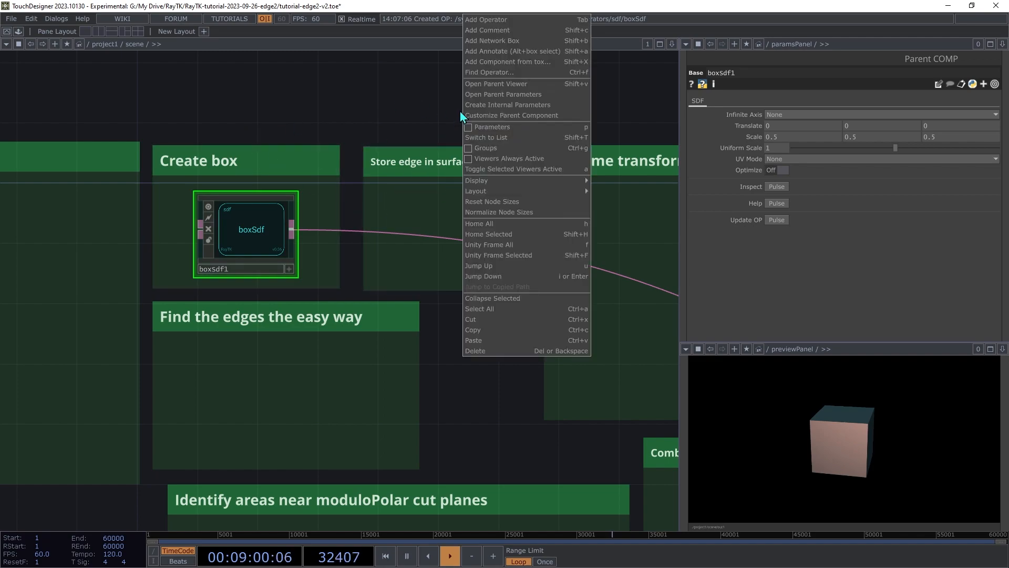
pyautogui.click(488, 117)
pyautogui.click(422, 59)
pyautogui.write('Scene')
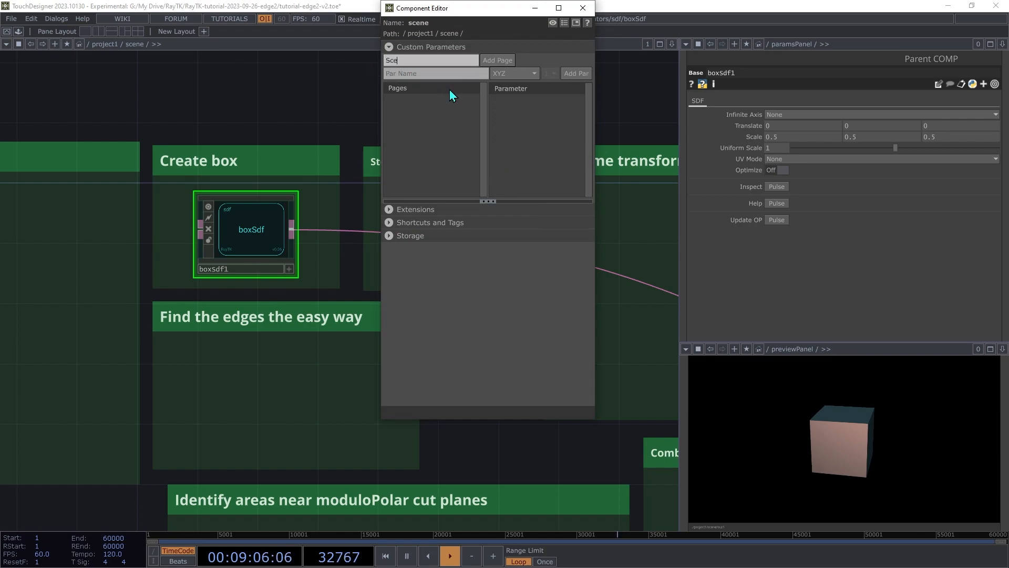
pyautogui.click(483, 60)
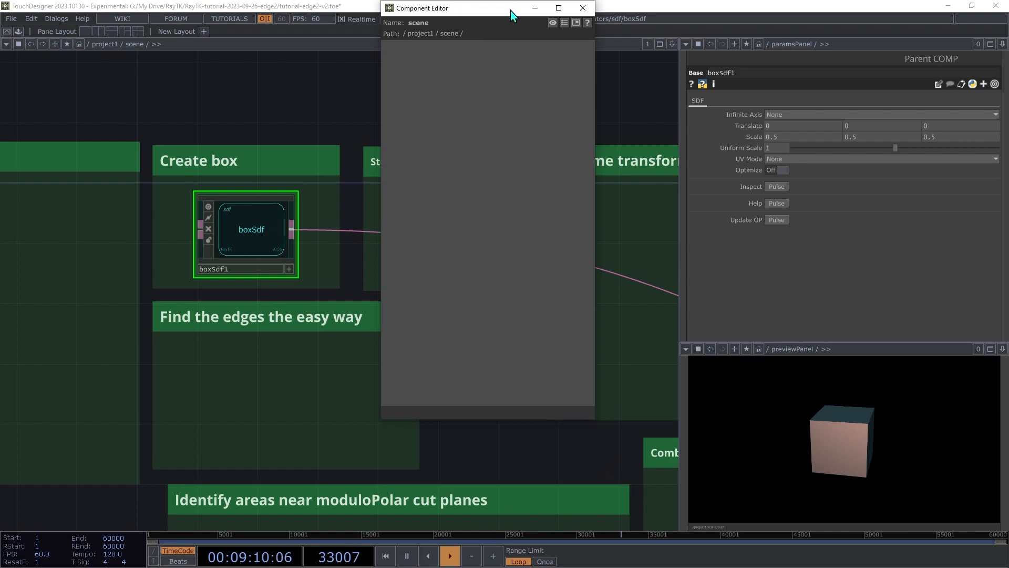
pyautogui.moveTo(489, 1); pyautogui.dragTo(478, 65)
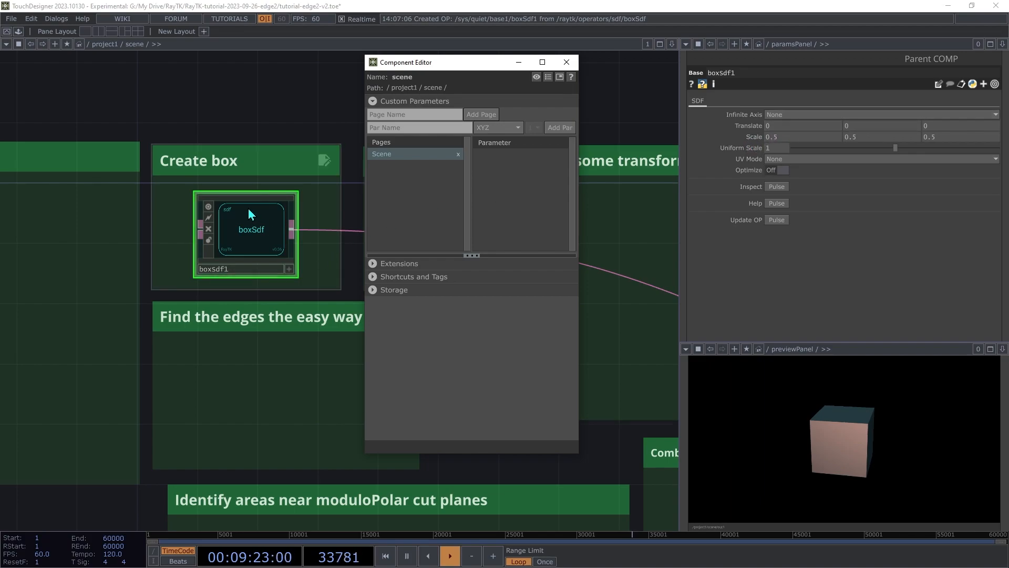
# Step: Add boxSdf's Scale to the Scene page, bound with the new parameter as master, and rename it Boxsize with the label Box Size
pyautogui.moveTo(760, 143); pyautogui.dragTo(514, 177)
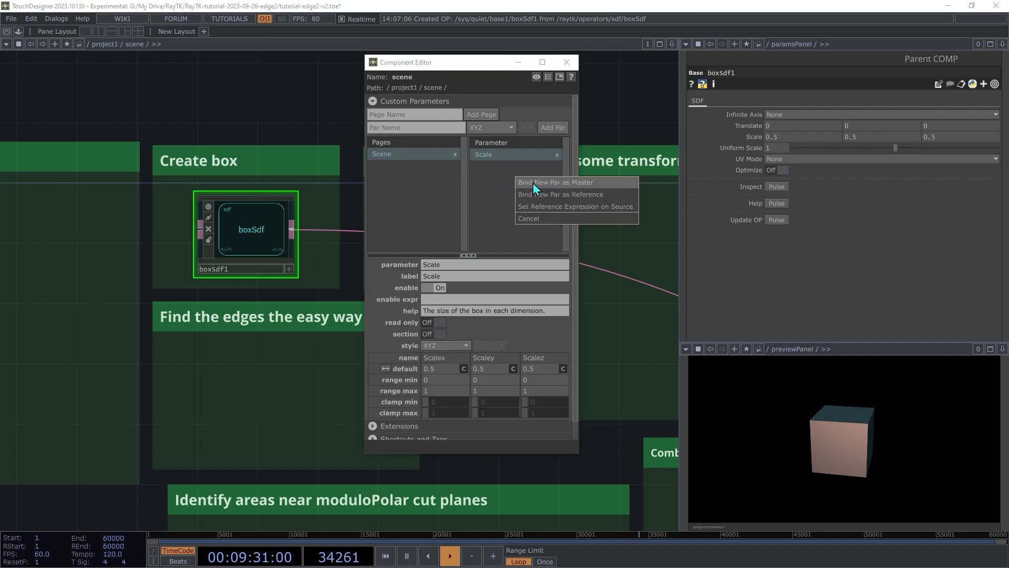
pyautogui.click(569, 185)
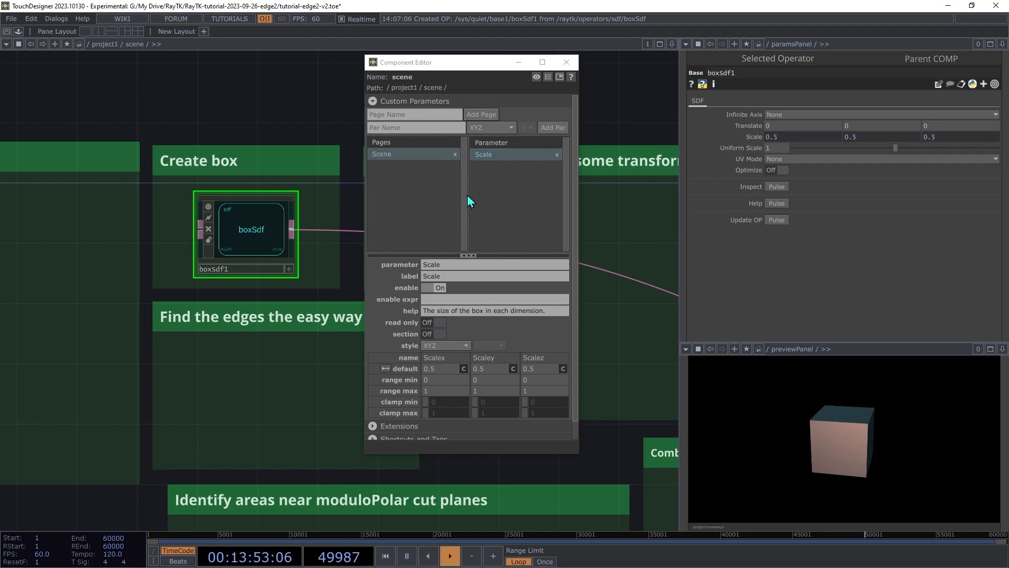
pyautogui.doubleClick(487, 156)
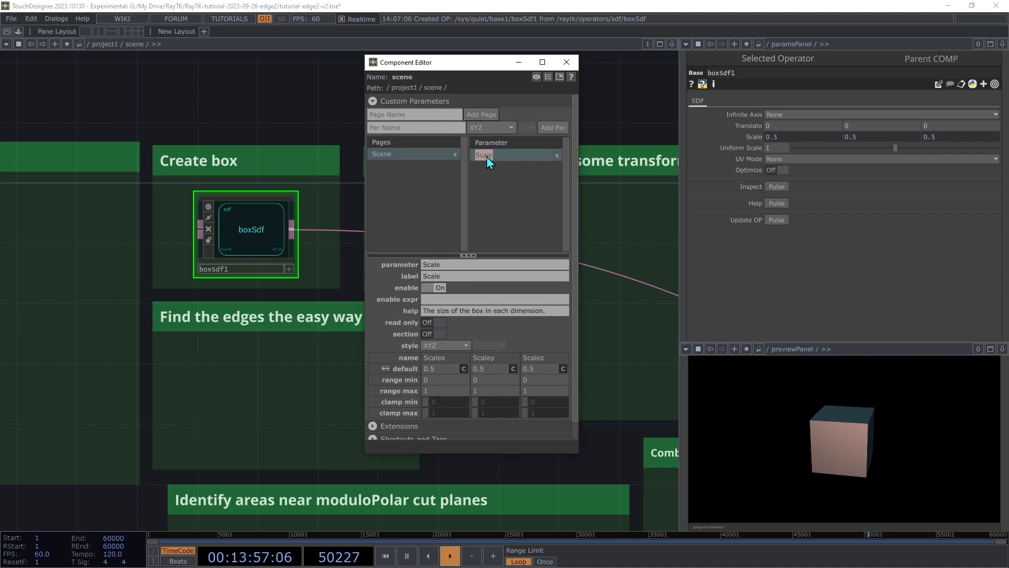
pyautogui.write('Box Size')
pyautogui.press('Return')
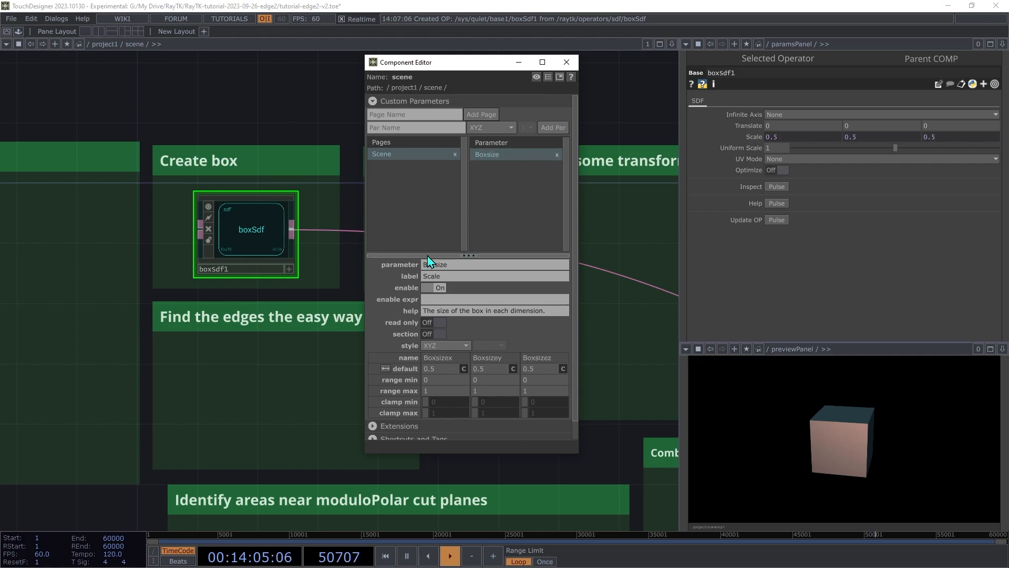
pyautogui.click(458, 279)
pyautogui.write('Box Size')
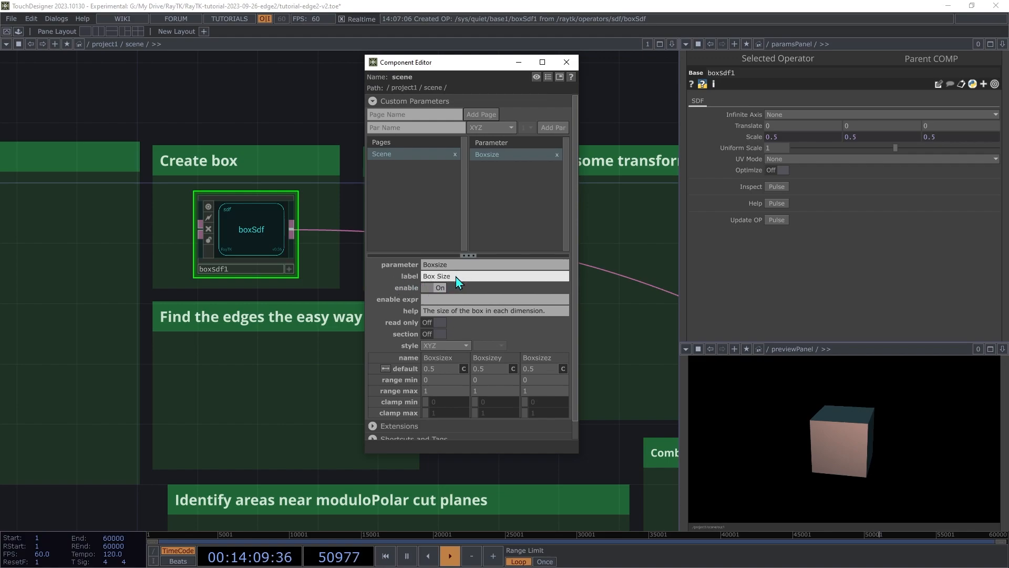
pyautogui.press('Return')
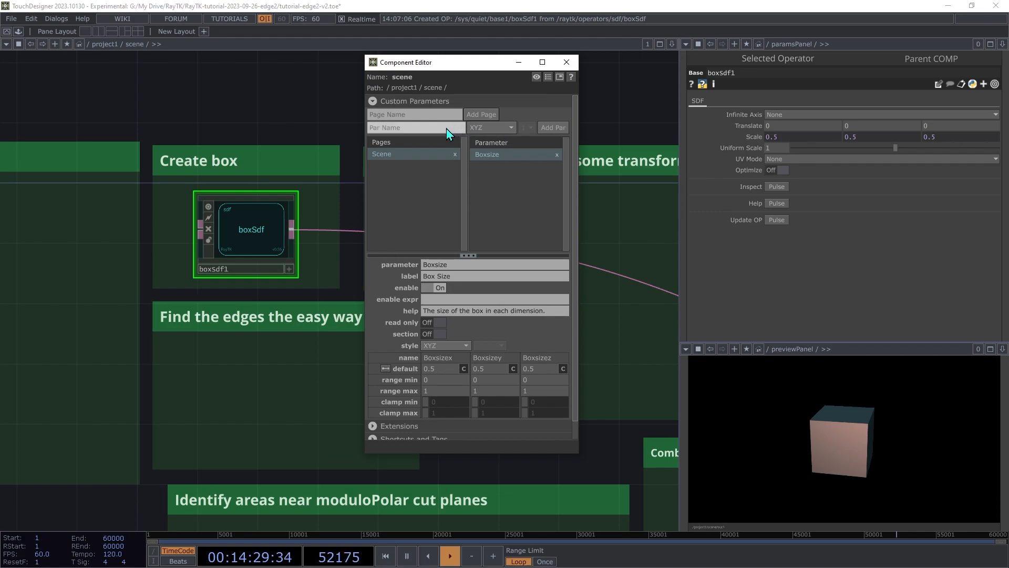
# Step: Add a Float parameter named Thickness to the Scene page with a default of 0.2 and a range maximum of 0.4
pyautogui.click(484, 129)
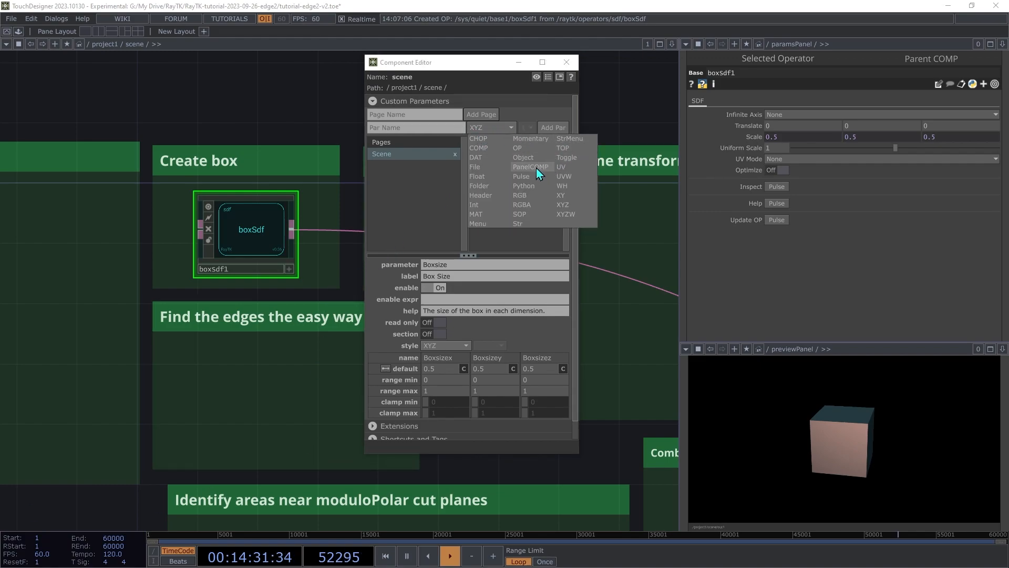
pyautogui.click(478, 176)
pyautogui.click(441, 129)
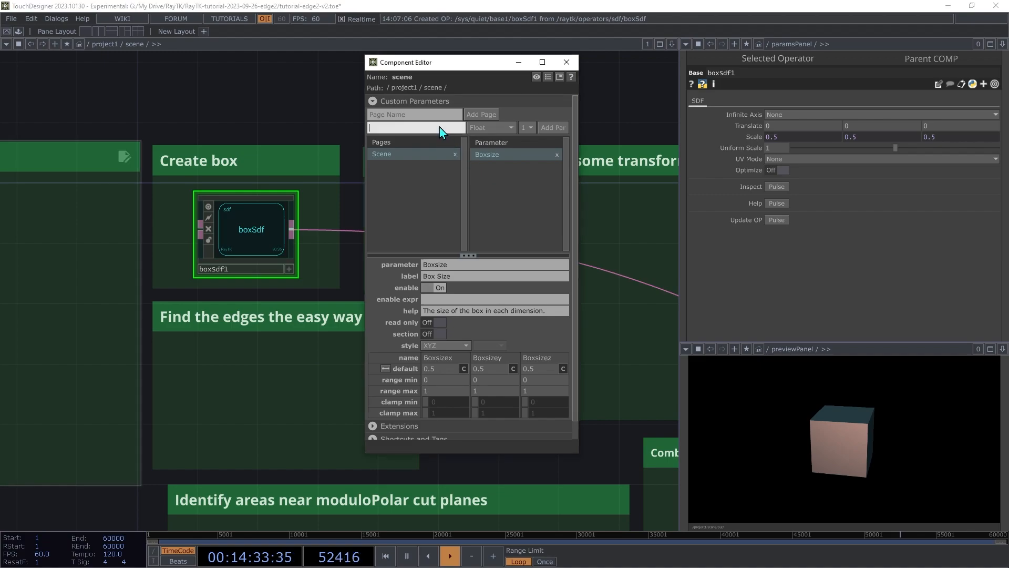
pyautogui.write('Thickness')
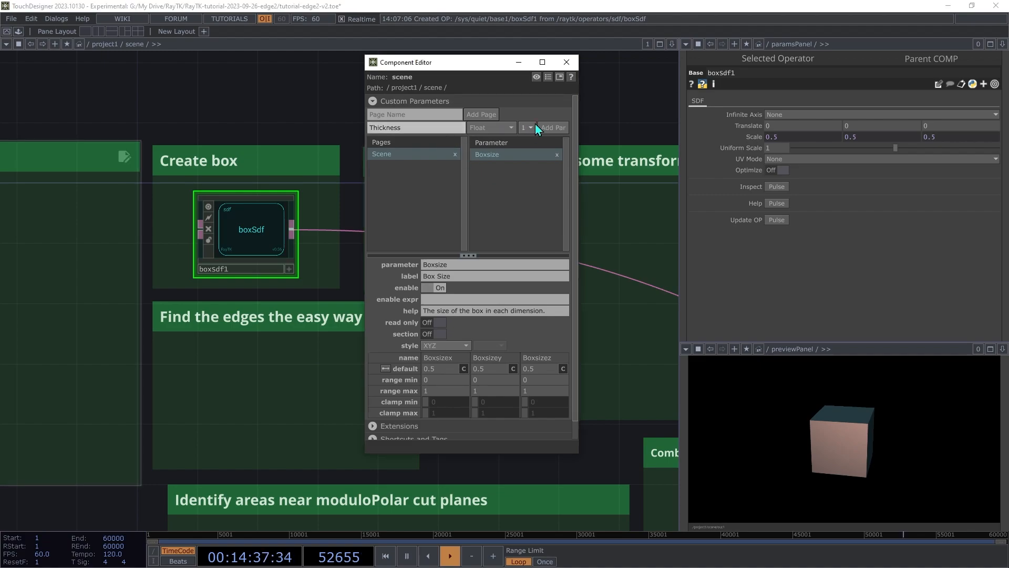
pyautogui.click(553, 127)
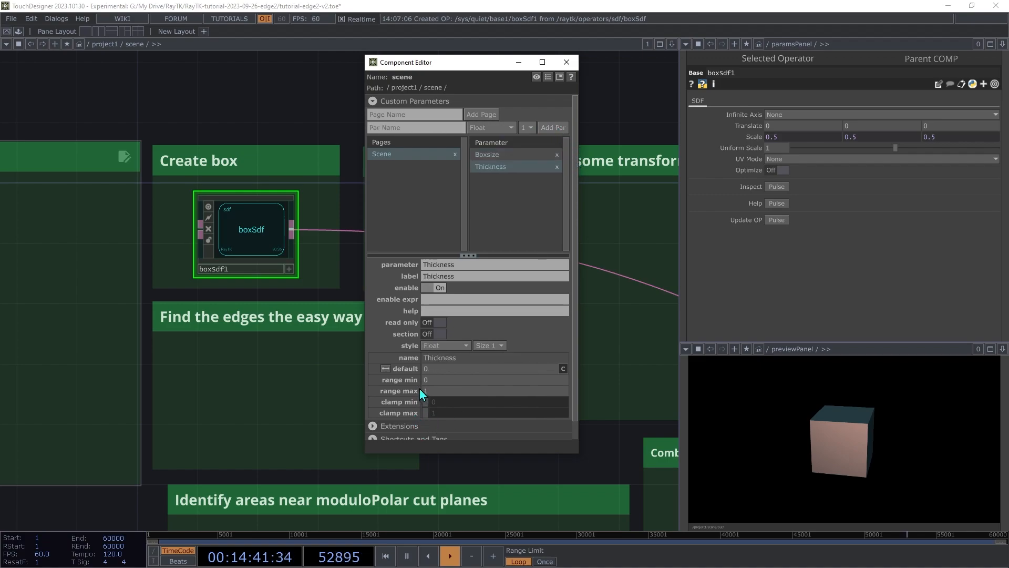
pyautogui.moveTo(446, 368)
pyautogui.mouseDown(button='middle')
pyautogui.moveTo(457, 368)
pyautogui.moveTo(447, 363)
pyautogui.mouseUp(button='middle')
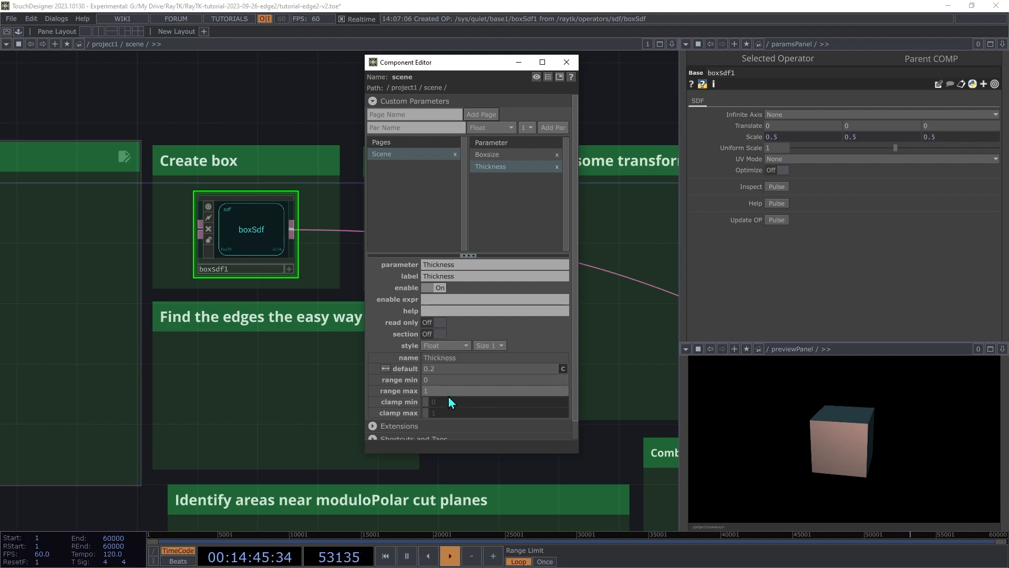
pyautogui.click(440, 391)
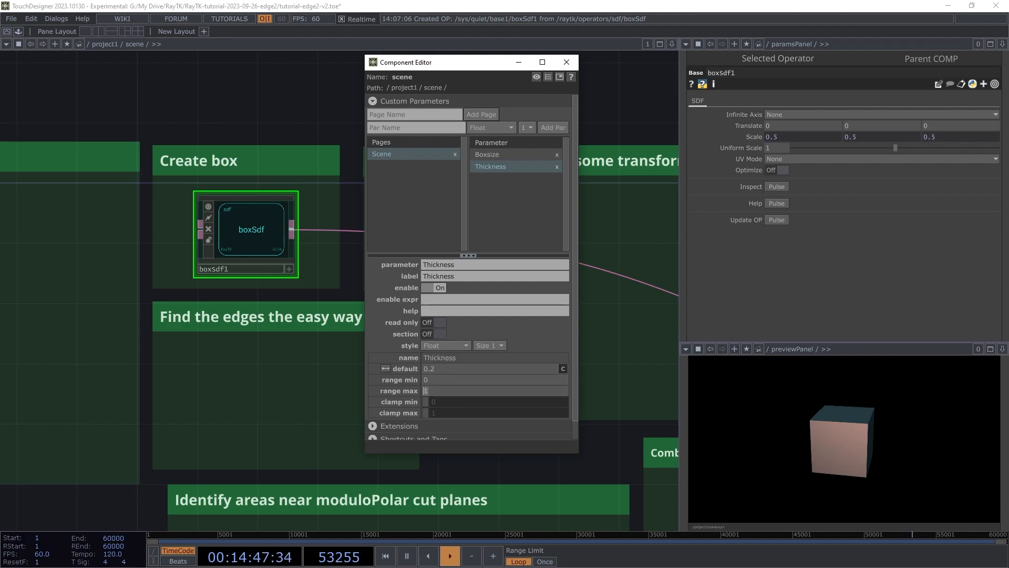
pyautogui.write('0.4')
pyautogui.click(574, 61)
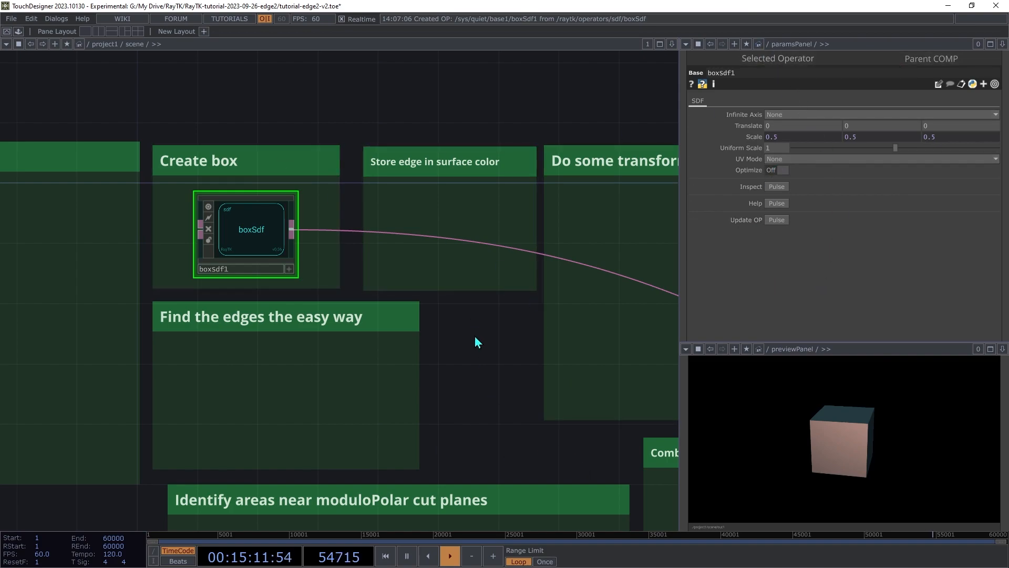
# Step: Open the parent scene component's parameters to check its custom Scene page
pyautogui.rightClick(491, 345)
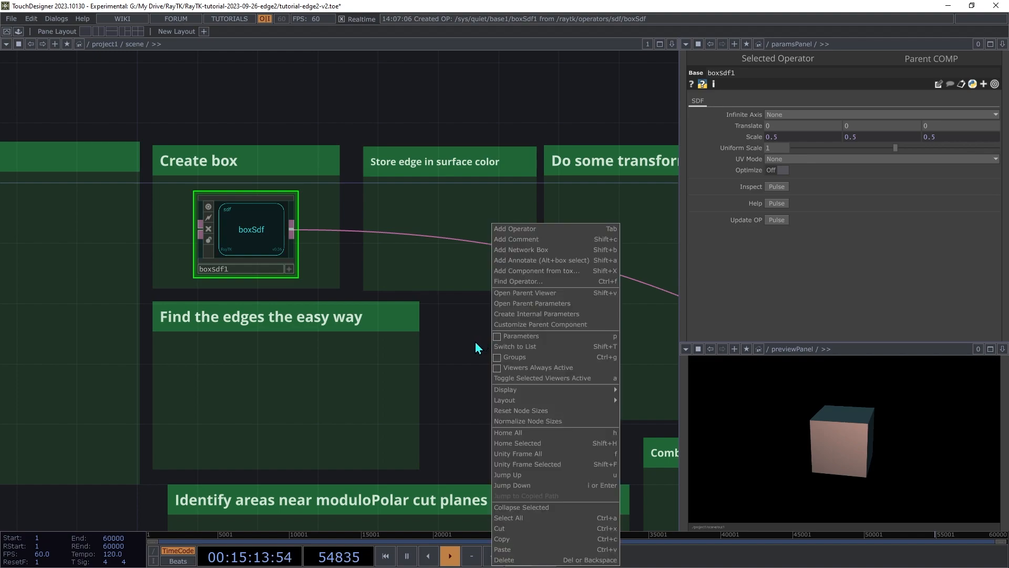
pyautogui.click(532, 304)
pyautogui.moveTo(506, 172); pyautogui.dragTo(435, 187)
pyautogui.click(561, 189)
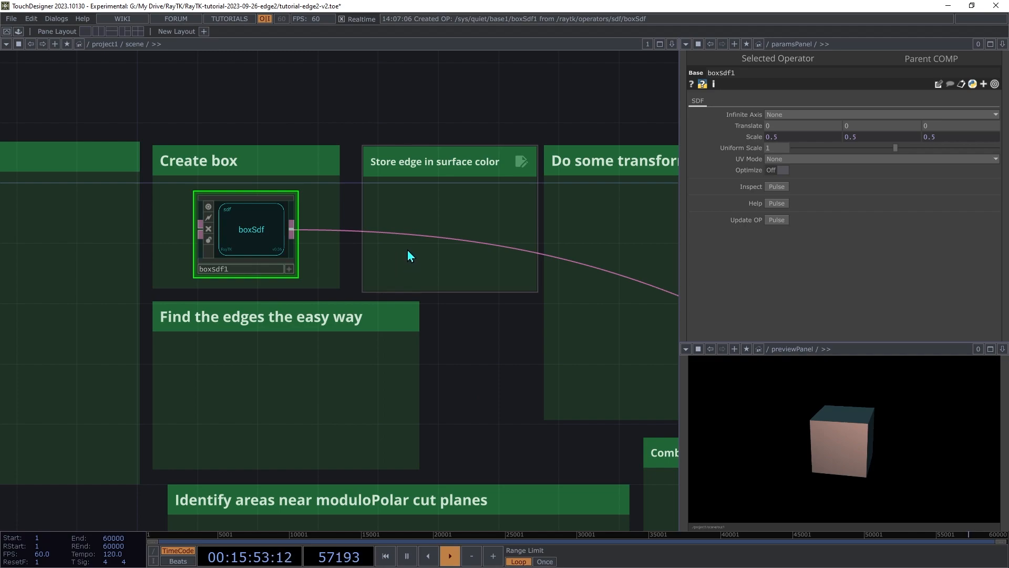
# Step: Place an assignColor operator in the Store edge in surface color area and wire it between boxSdf and raymarchRender3D
pyautogui.hotkey('alt', 'r')
pyautogui.write('assi')
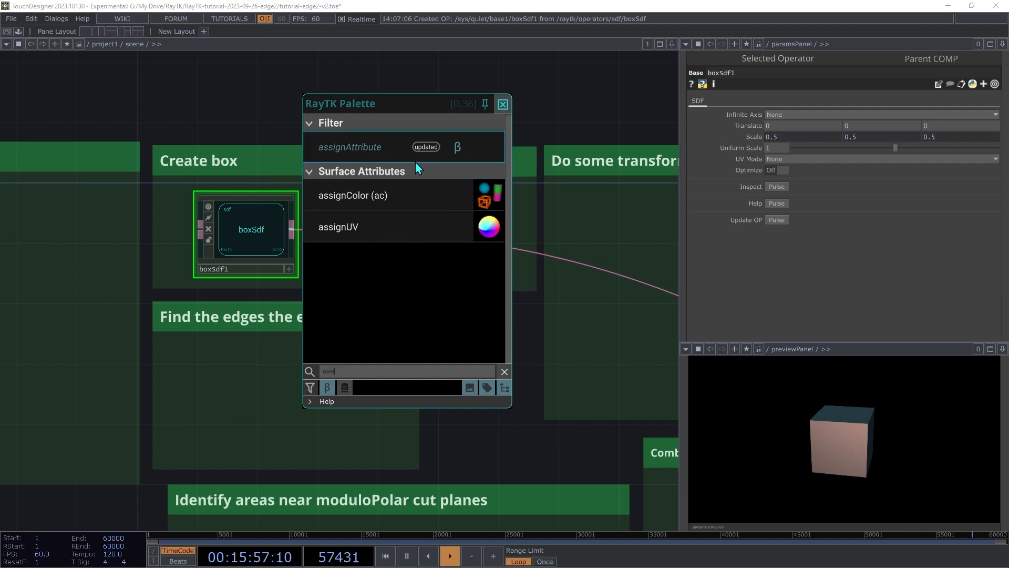
pyautogui.click(405, 194)
pyautogui.click(441, 238)
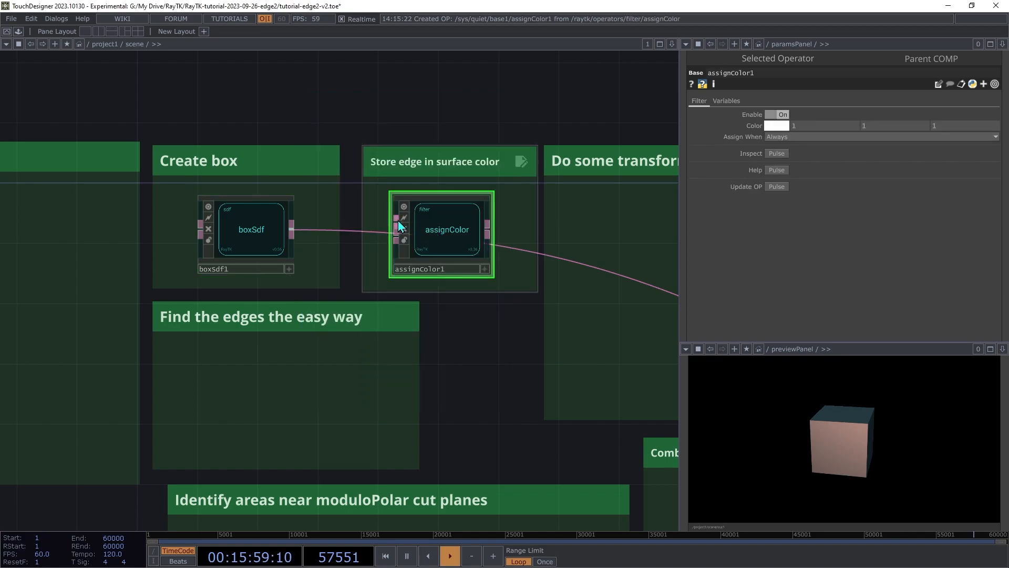
pyautogui.moveTo(292, 229); pyautogui.dragTo(398, 224)
pyautogui.moveTo(487, 231); pyautogui.dragTo(540, 257)
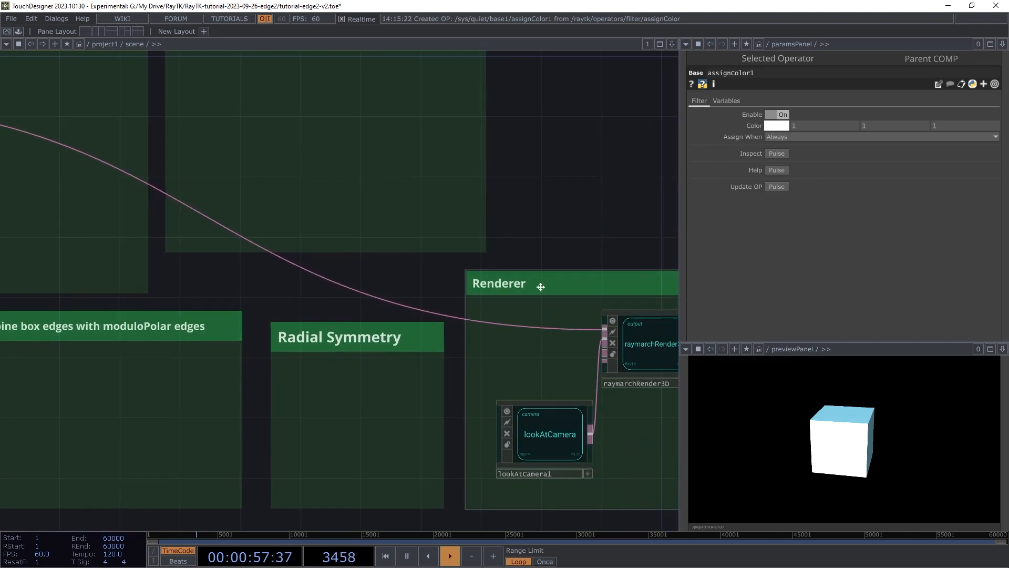
# Step: Set the look-at camera's FOV Angle to 40
pyautogui.click(446, 405)
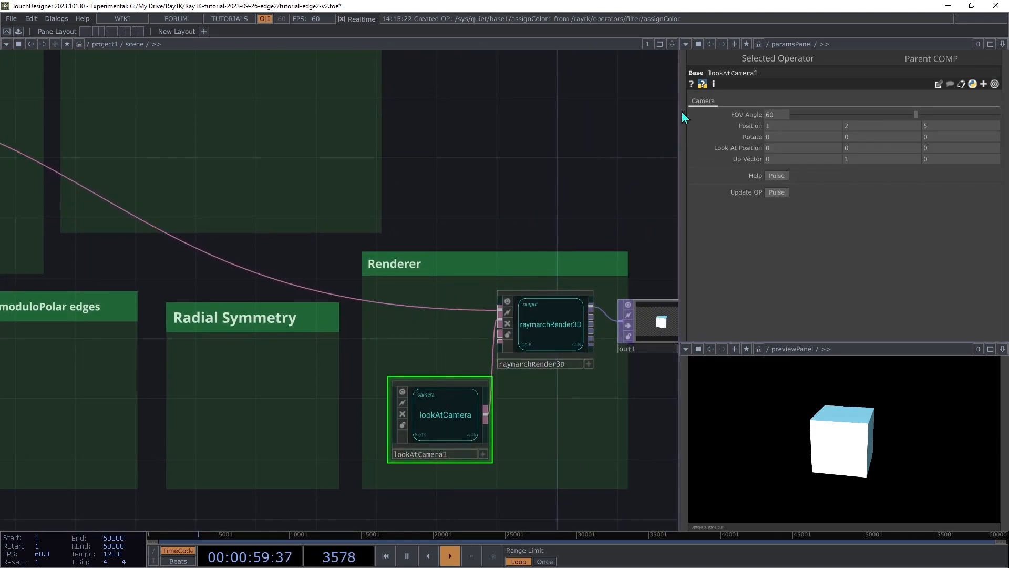
pyautogui.write('45')
pyautogui.press('Tab')
pyautogui.moveTo(777, 118); pyautogui.dragTo(772, 97, button='middle')
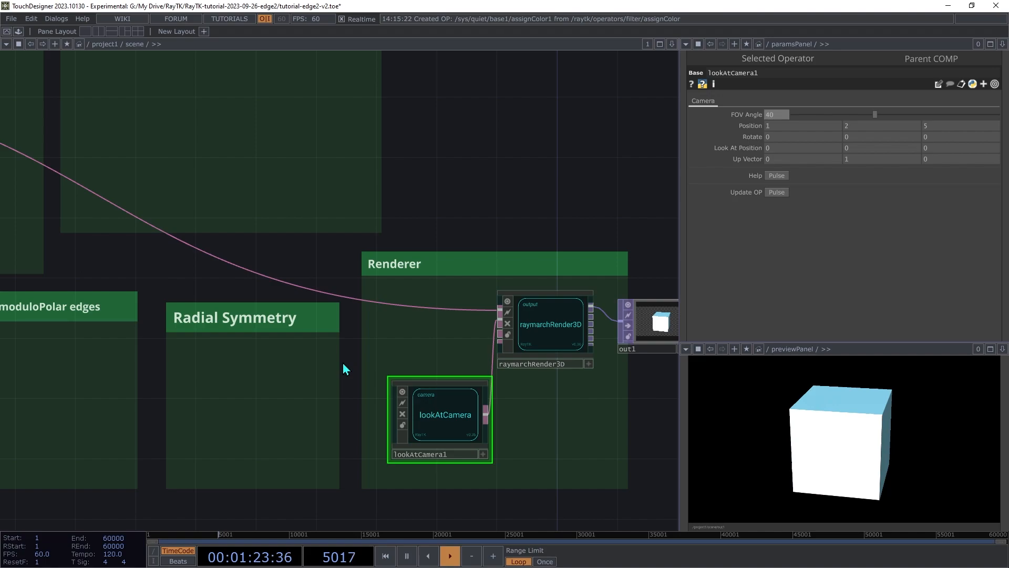
# Step: Place a bandField operator in the Find the edges the hard way area and connect it to assignColor as its color source
pyautogui.scroll(-8, 343, 362)
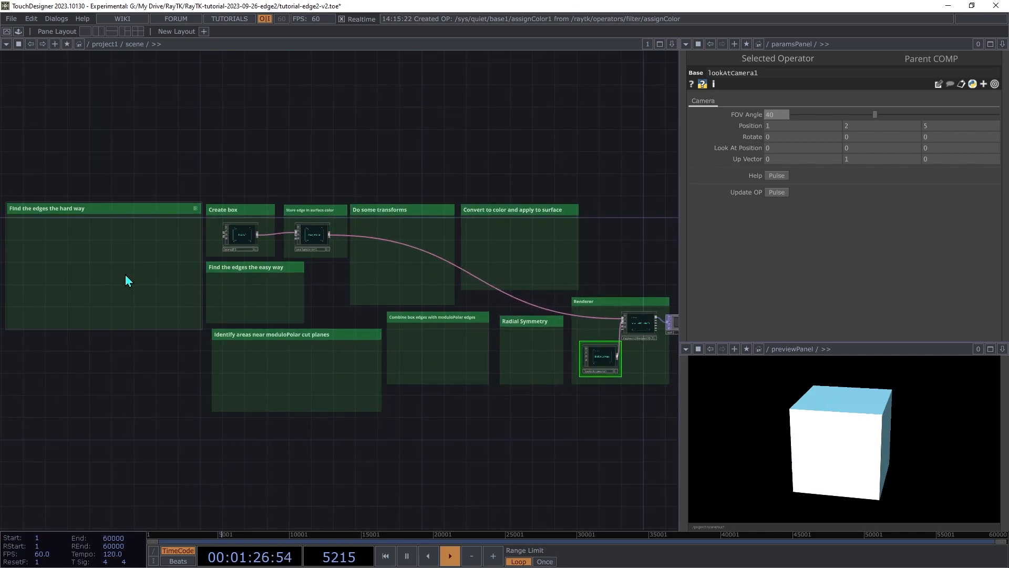
pyautogui.hotkey('alt', 'r')
pyautogui.write('band')
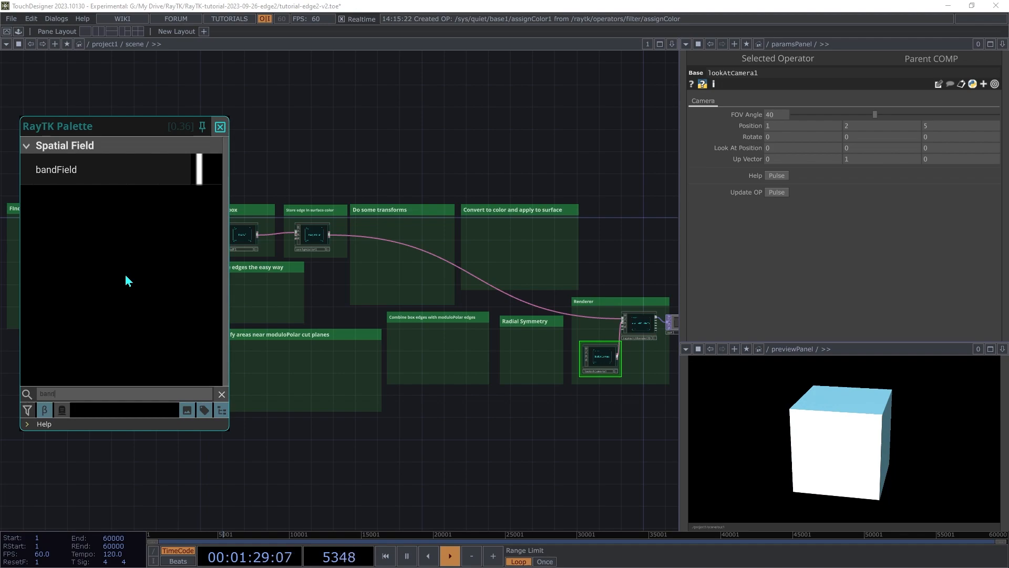
pyautogui.click(72, 177)
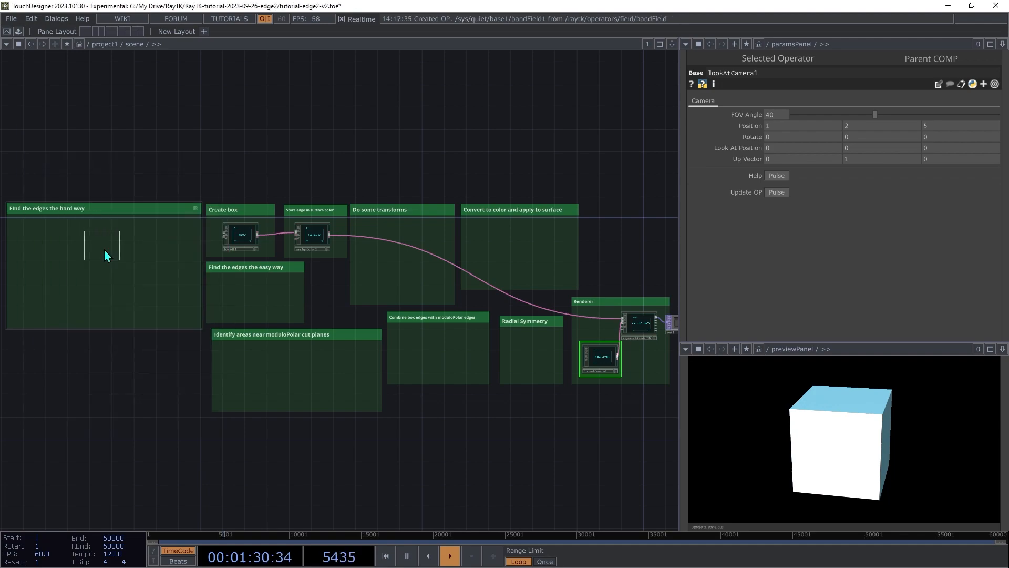
pyautogui.click(143, 282)
pyautogui.moveTo(160, 279); pyautogui.dragTo(292, 245)
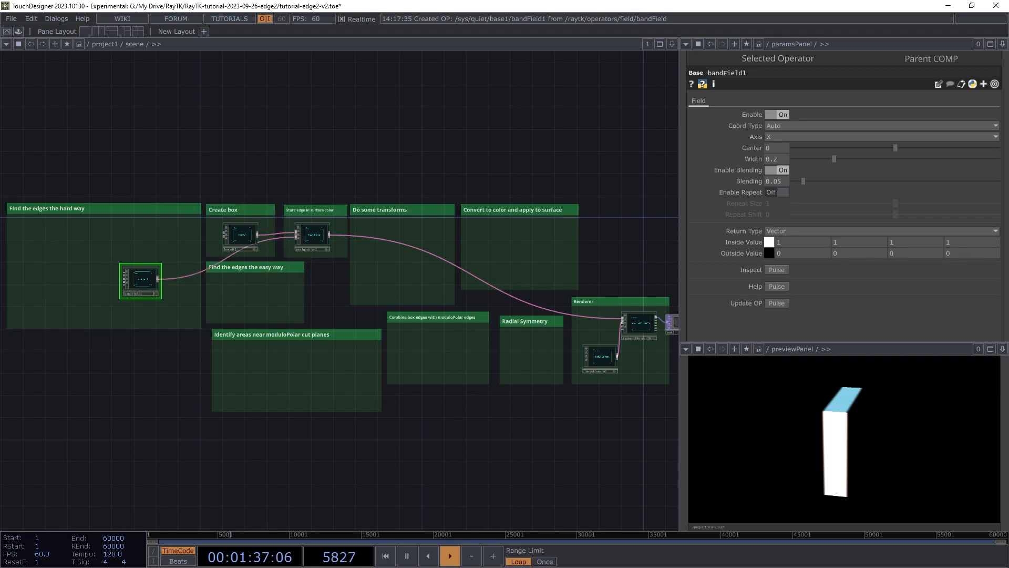
# Step: Set bandField's Return Type to Float, its first Inside Value to 0.1 and first Outside Value to 1, and disable blending
pyautogui.scroll(6, 22, 500)
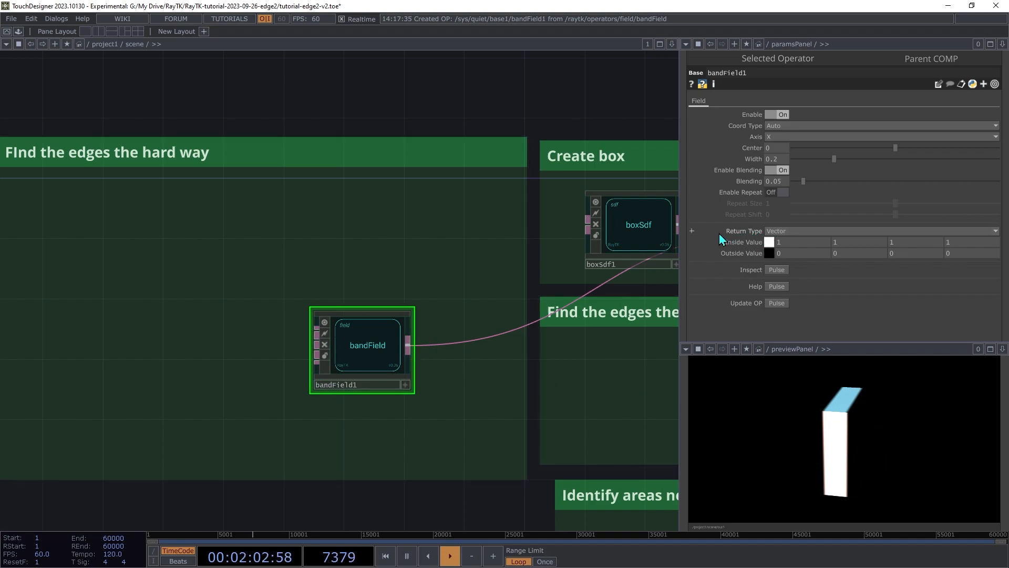
pyautogui.click(787, 232)
pyautogui.moveTo(788, 255); pyautogui.dragTo(823, 255, button='middle')
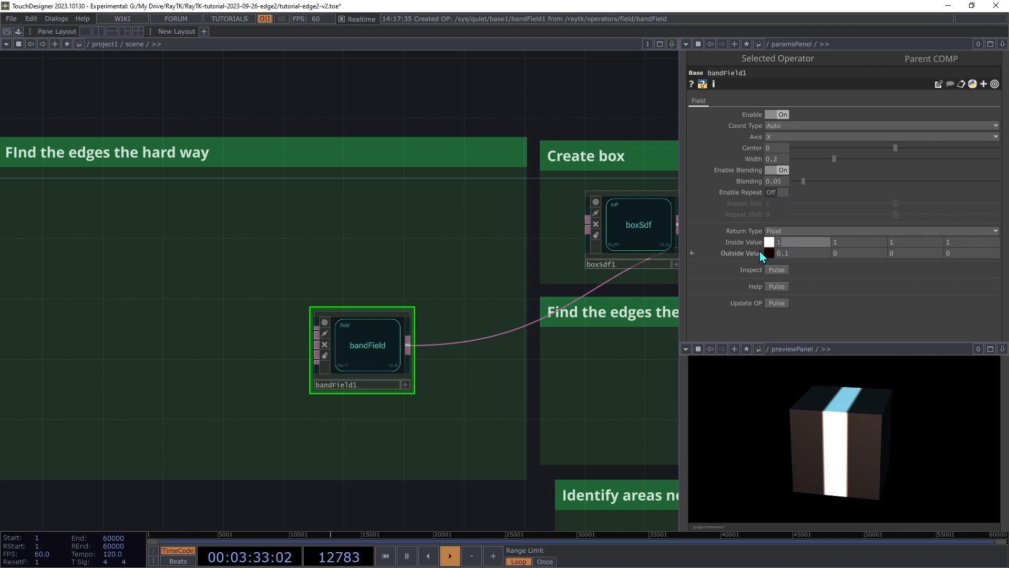
pyautogui.write('0.')
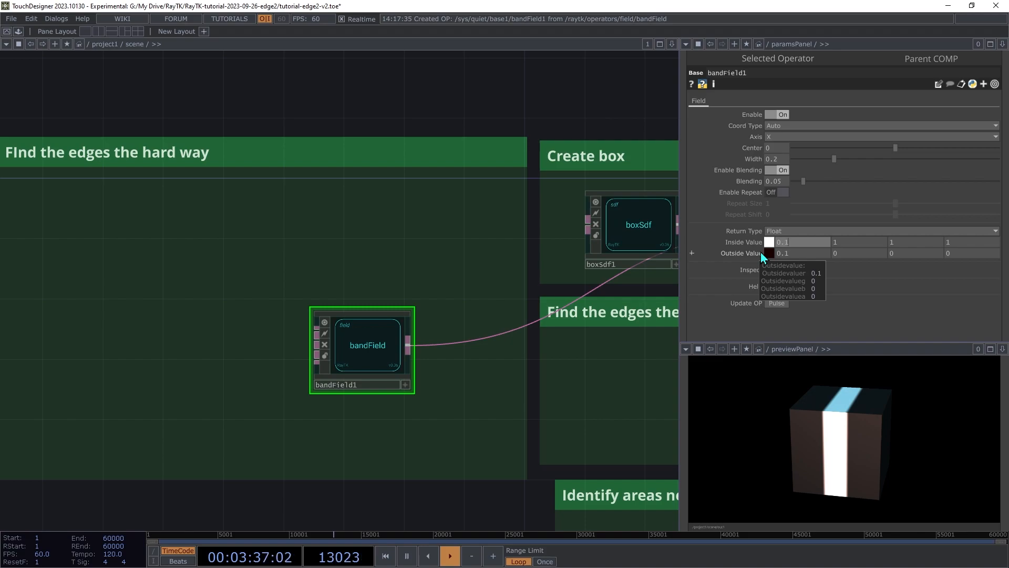
pyautogui.moveTo(792, 253); pyautogui.dragTo(728, 269)
pyautogui.write('1')
pyautogui.press('Tab')
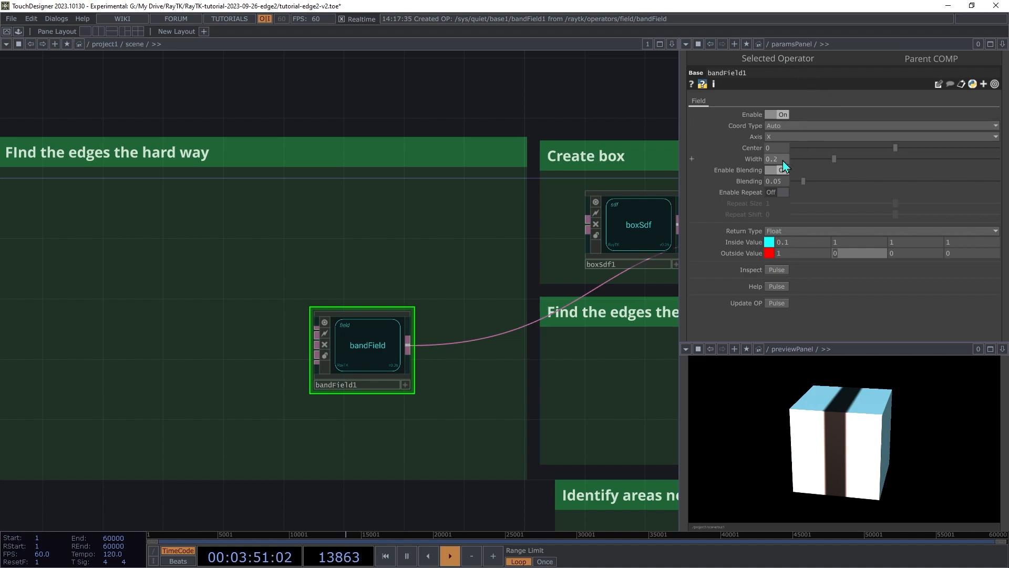
pyautogui.click(778, 172)
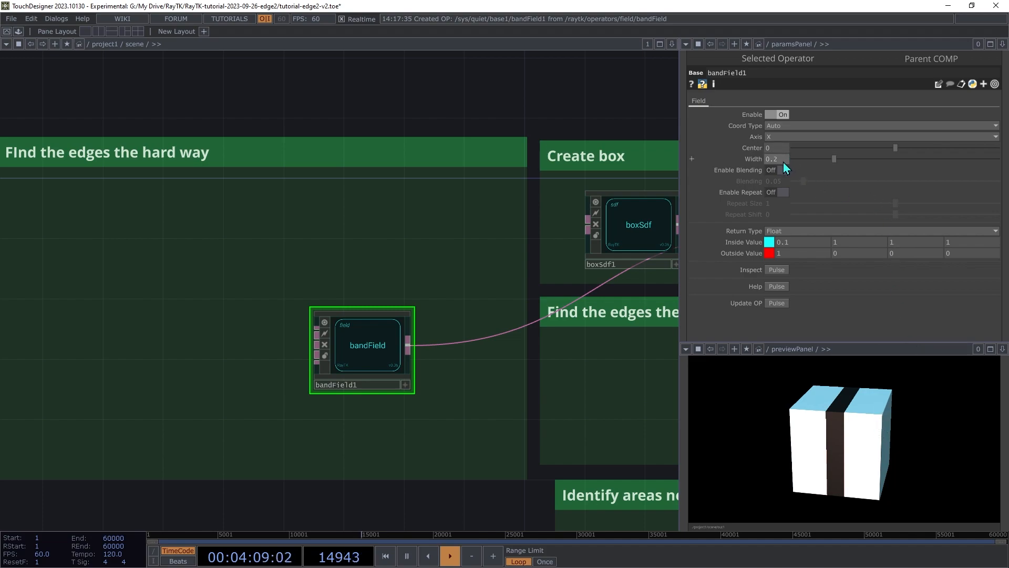
# Step: Set bandField1's Width to 0.8
pyautogui.moveTo(782, 164); pyautogui.dragTo(862, 164, button='middle')
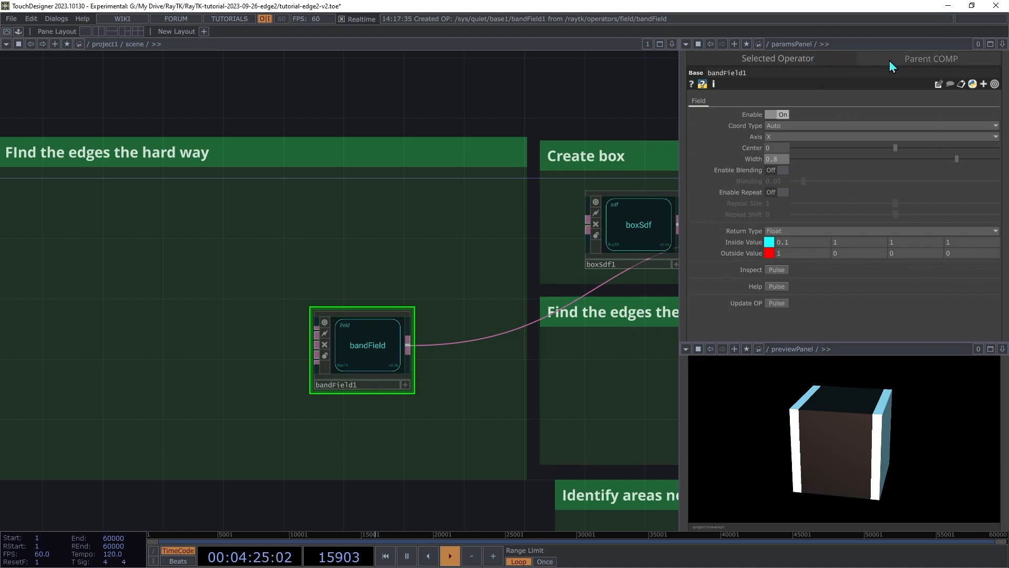
pyautogui.rightClick(567, 112)
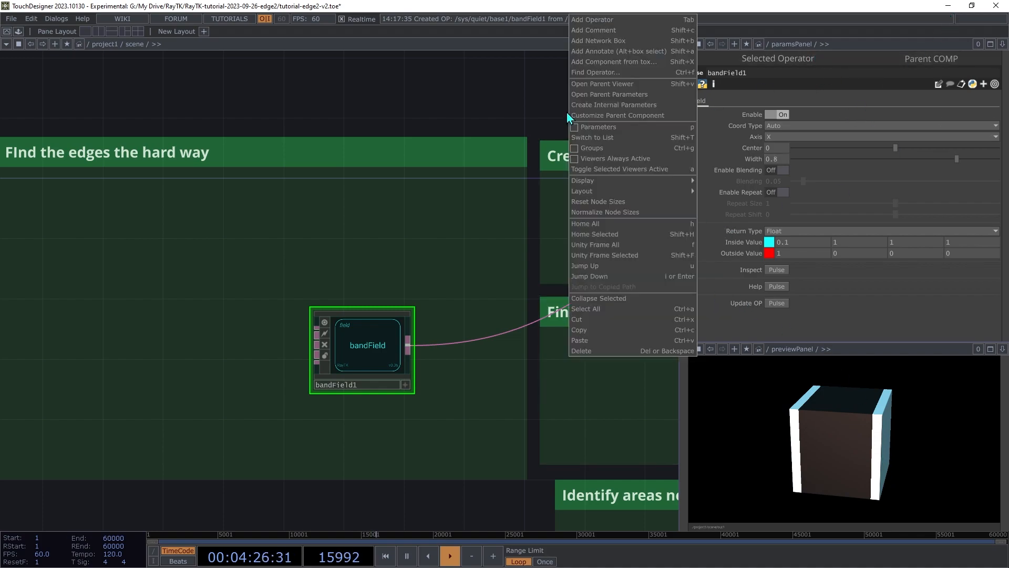
pyautogui.click(630, 96)
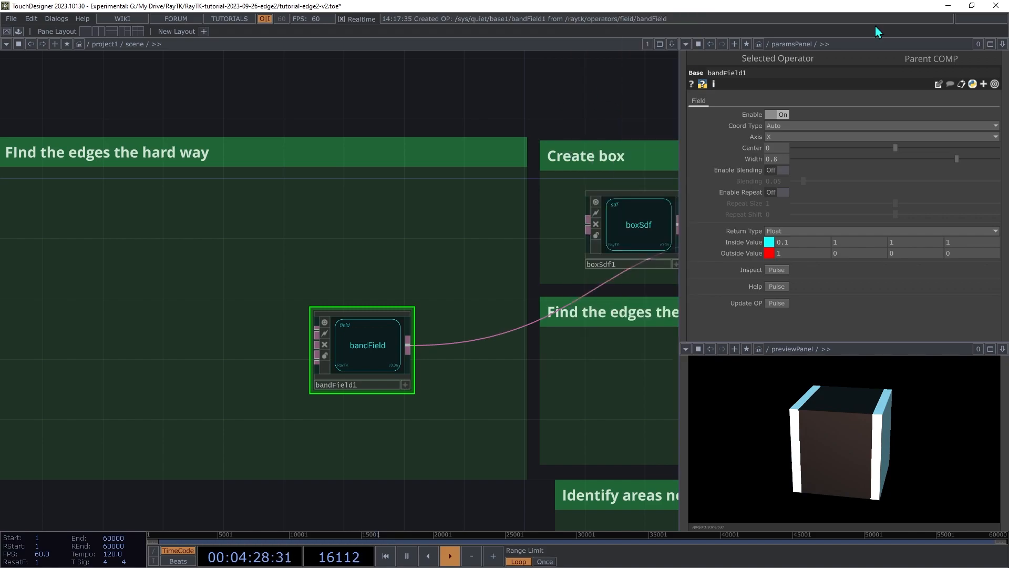
# Step: Set the X value of the parent scene component's Box Size to 0.8
pyautogui.click(927, 62)
pyautogui.click(706, 115)
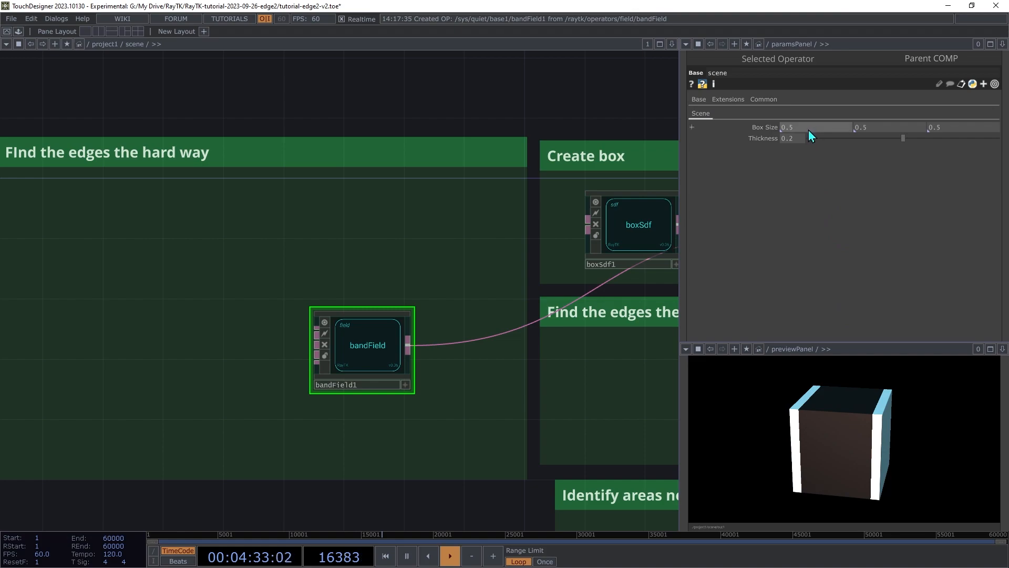
pyautogui.moveTo(804, 127); pyautogui.dragTo(870, 125, button='middle')
pyautogui.moveTo(805, 109); pyautogui.dragTo(762, 145, button='middle')
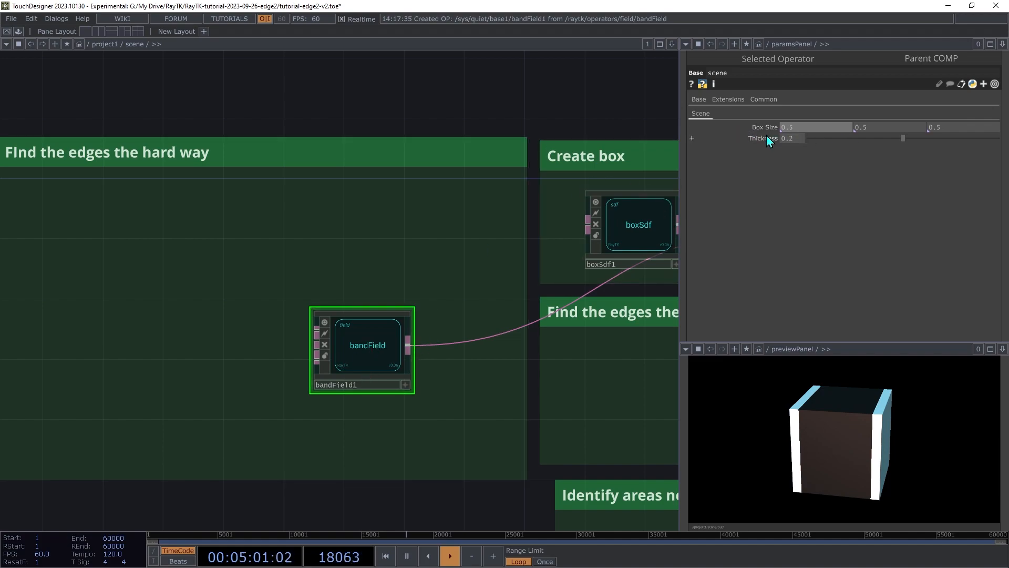
pyautogui.moveTo(805, 129); pyautogui.dragTo(808, 109, button='middle')
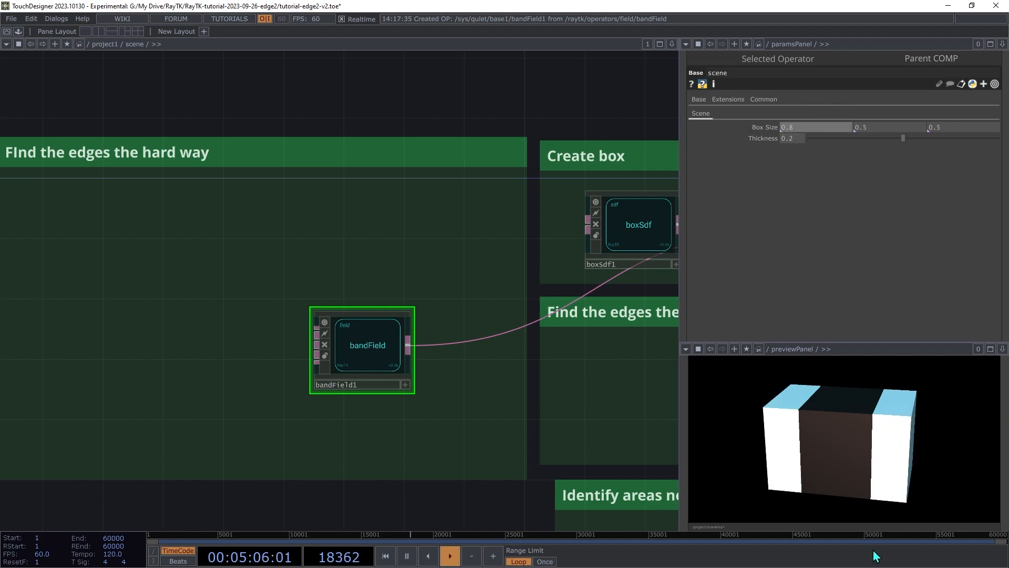
# Step: Set bandField1's Width to the expression parent().par.Boxsizex and the scene component's X Box Size to 1
pyautogui.click(843, 62)
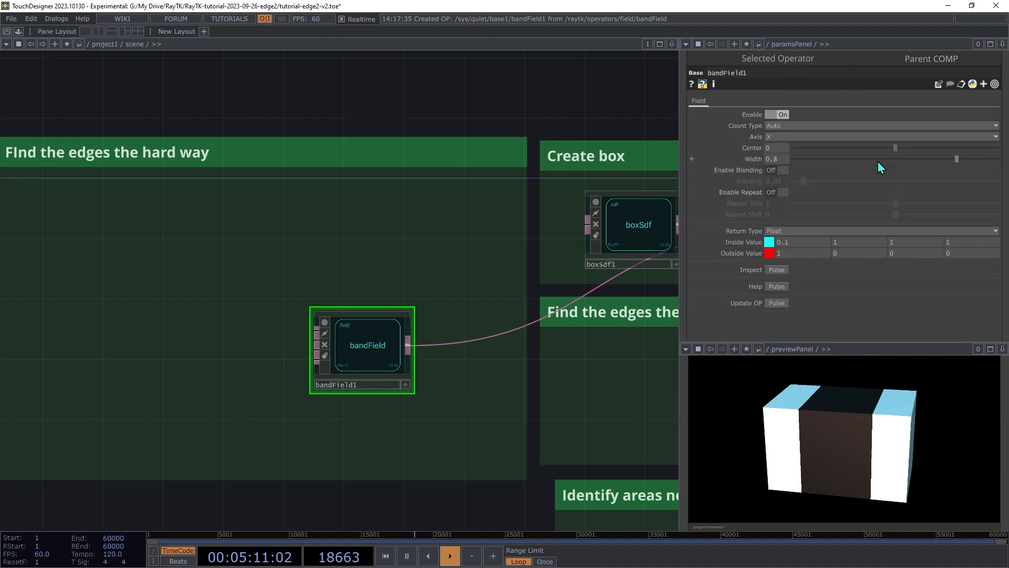
pyautogui.click(760, 160)
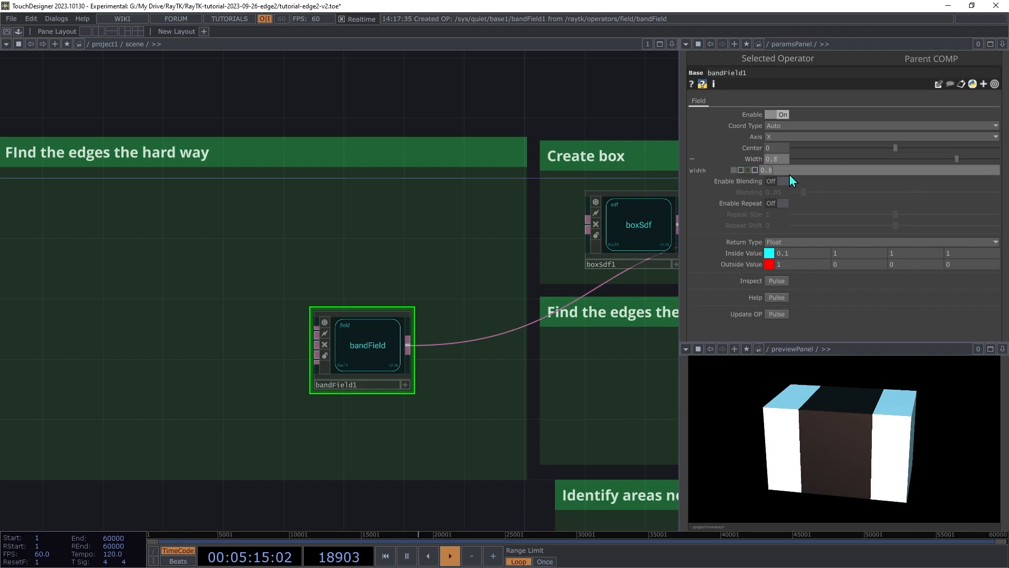
pyautogui.click(847, 170)
pyautogui.write('parent().par.Boxsizex')
pyautogui.press('Return')
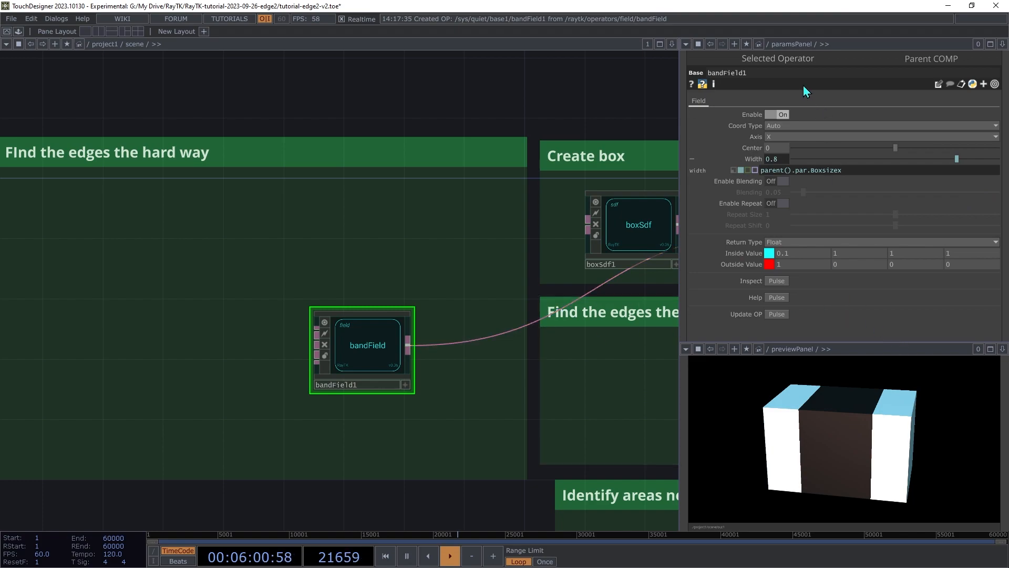
pyautogui.click(931, 58)
pyautogui.moveTo(797, 128)
pyautogui.mouseDown(button='middle')
pyautogui.moveTo(800, 108)
pyautogui.moveTo(797, 129)
pyautogui.mouseUp(button='middle')
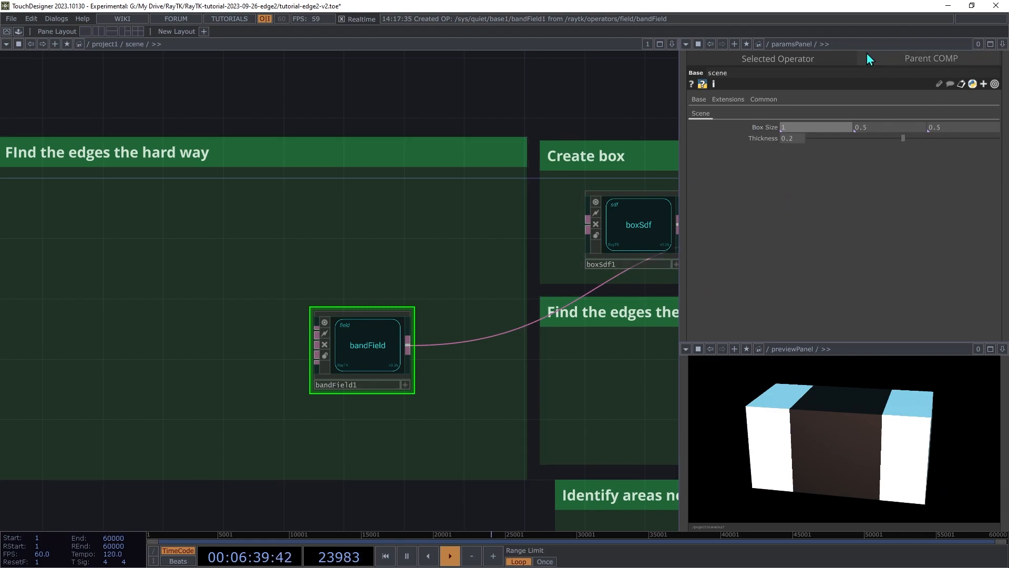
# Step: Change bandField1's Width expression to parent().par.Boxsizex*2 - parent().par.Thickness
pyautogui.click(810, 61)
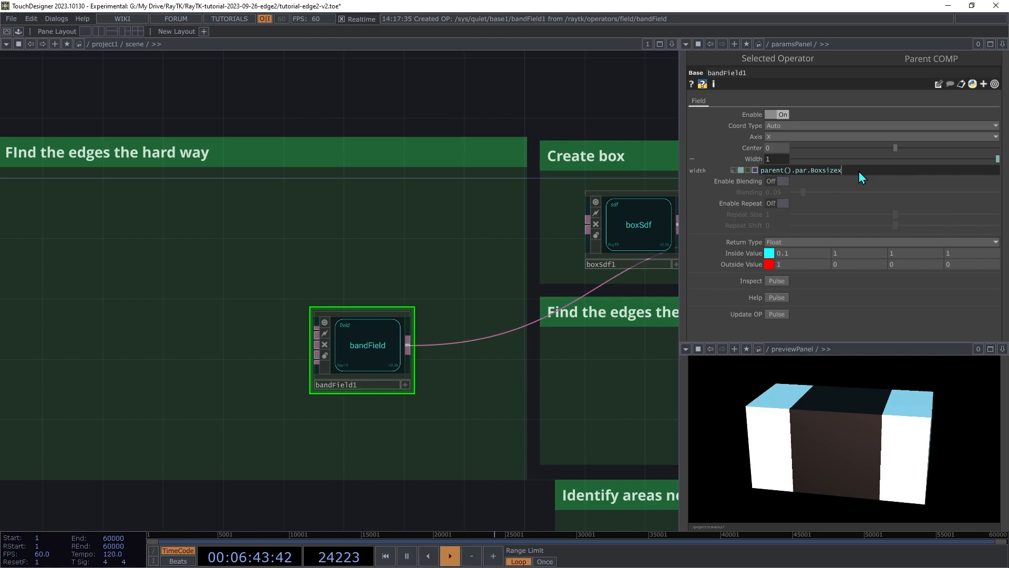
pyautogui.write('2')
pyautogui.press('Return')
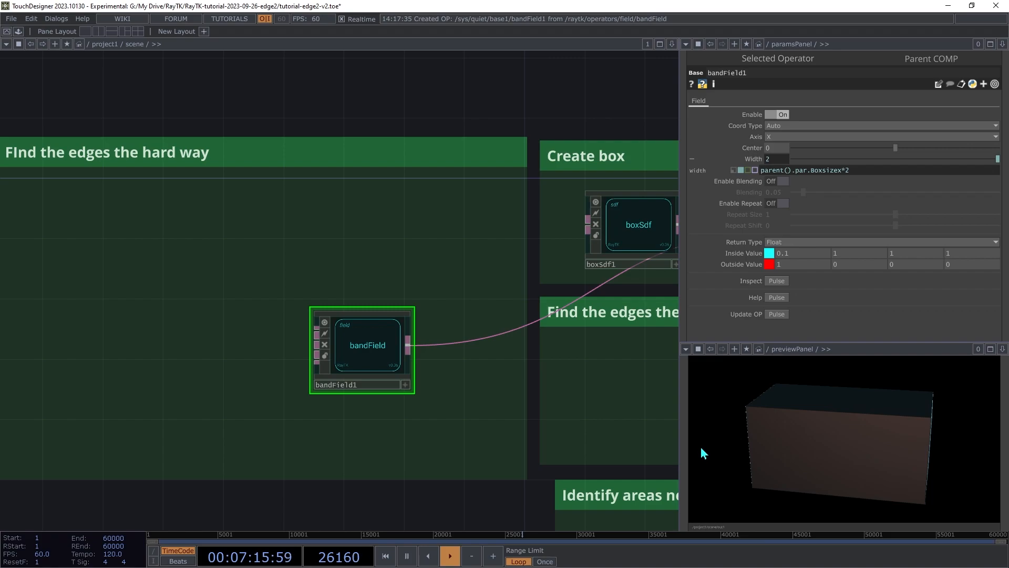
pyautogui.moveTo(854, 172)
pyautogui.write('parent().par.Thickness')
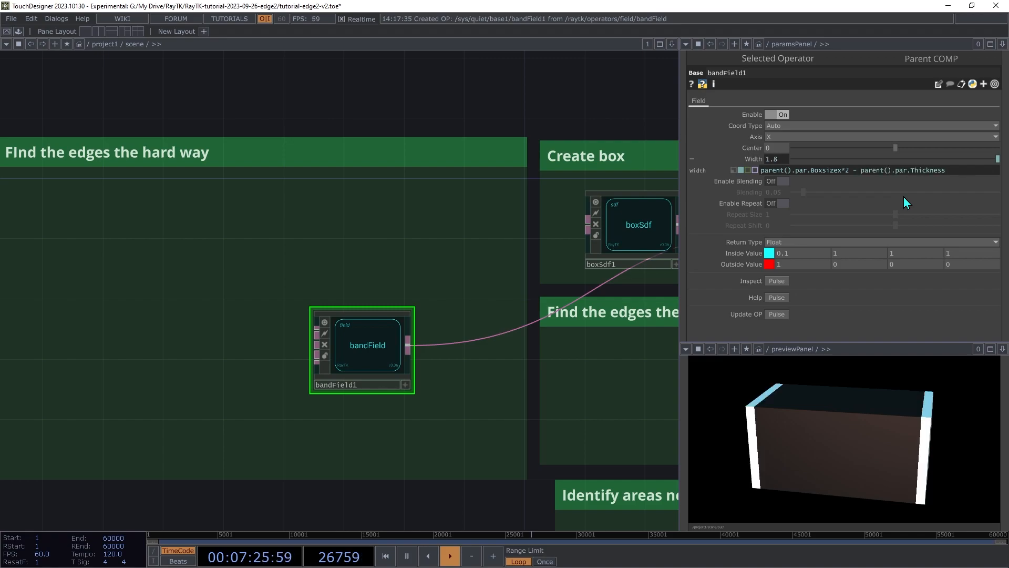
# Step: Try different Thickness values on the parent scene component and undo the changes
pyautogui.click(905, 67)
pyautogui.moveTo(804, 127); pyautogui.dragTo(990, 141, button='middle')
pyautogui.moveTo(993, 145); pyautogui.dragTo(882, 314)
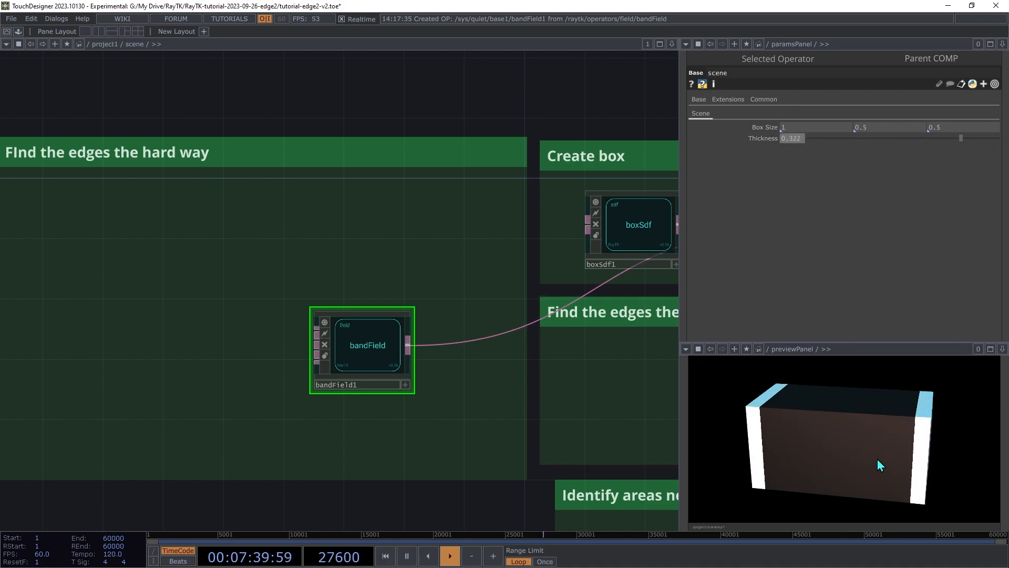
pyautogui.hotkey('ctrl', 'z')
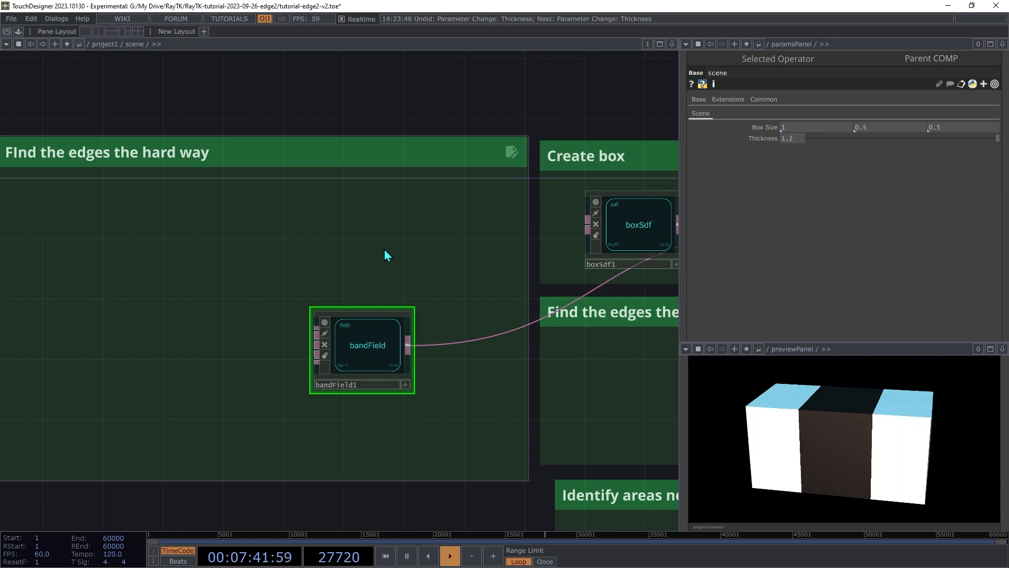
pyautogui.hotkey('ctrl', 'z')
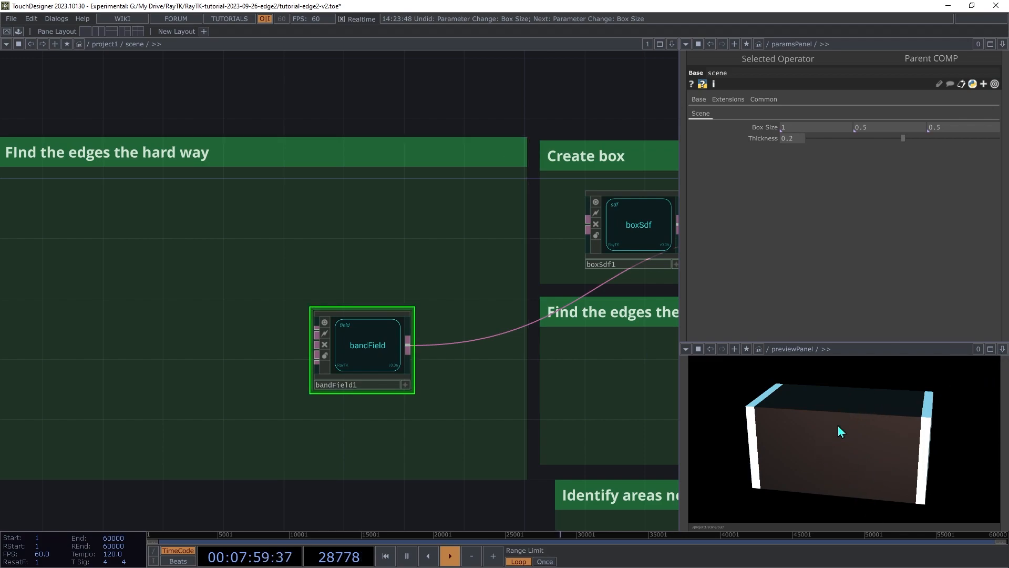
# Step: Move bandField1 farther from boxSdf and insert a Null DAT into its output wire, close to the Create box area
pyautogui.moveTo(355, 348); pyautogui.dragTo(99, 258)
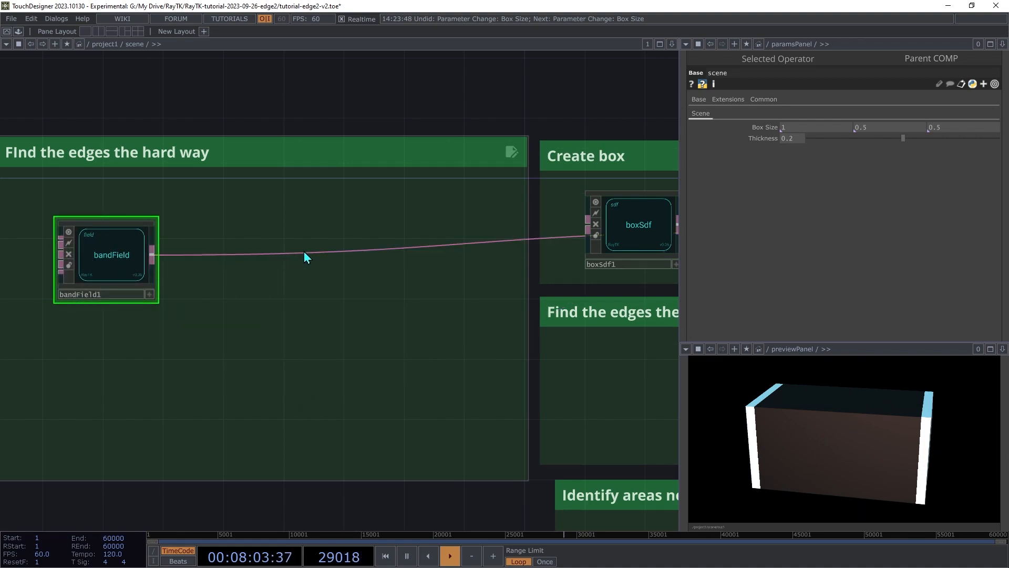
pyautogui.rightClick(317, 262)
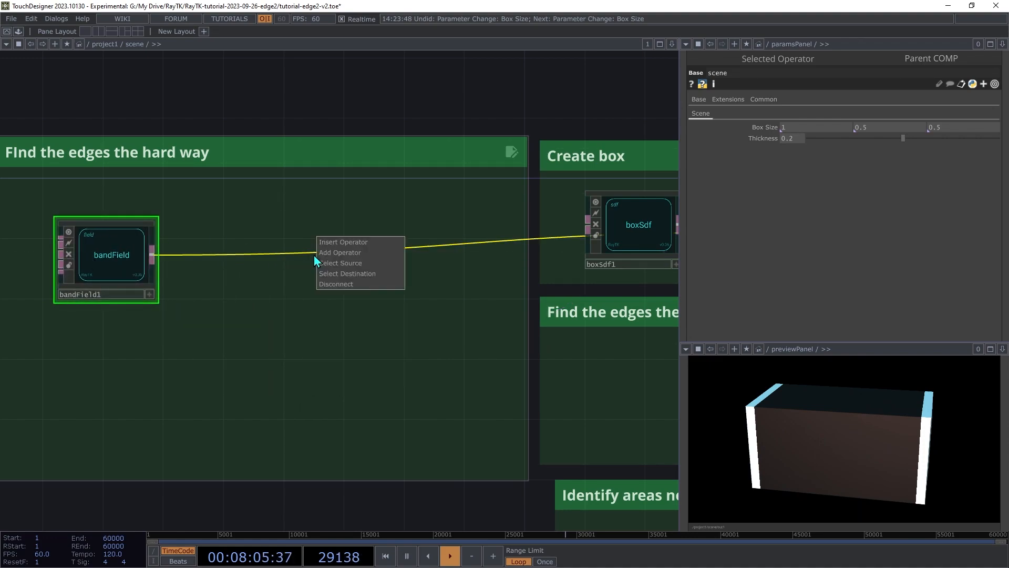
pyautogui.click(339, 241)
pyautogui.click(216, 127)
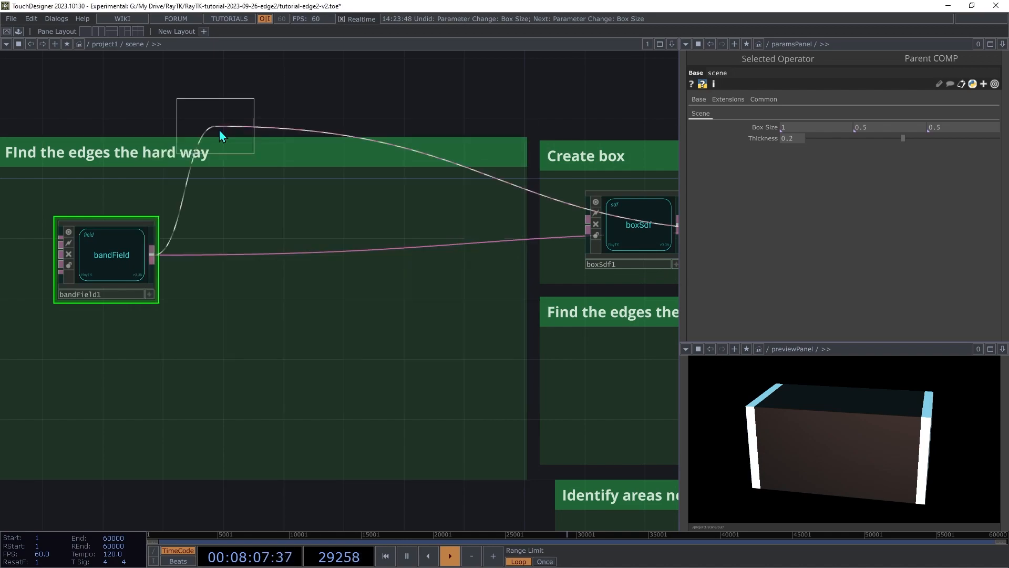
pyautogui.click(441, 260)
# Step: Insert a second Null DAT between bandField1 and the first null, and space out the three nodes
pyautogui.moveTo(92, 278); pyautogui.dragTo(33, 279)
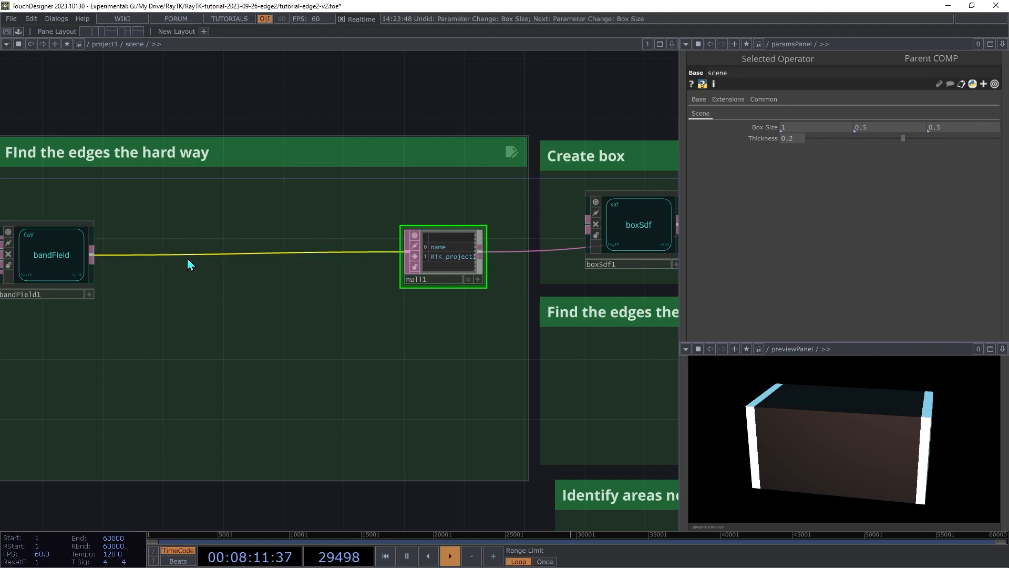
pyautogui.rightClick(187, 256)
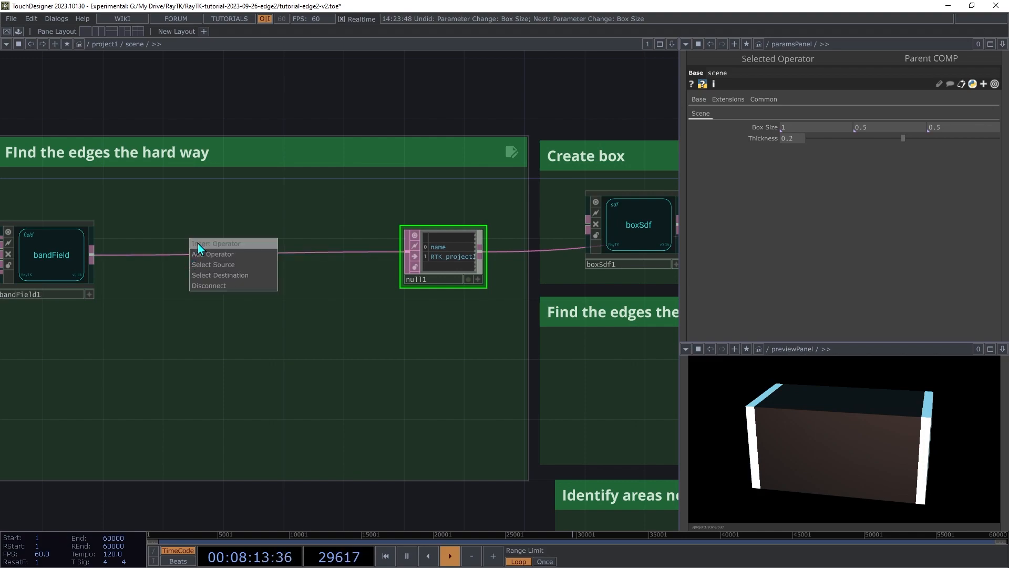
pyautogui.click(197, 243)
pyautogui.click(102, 126)
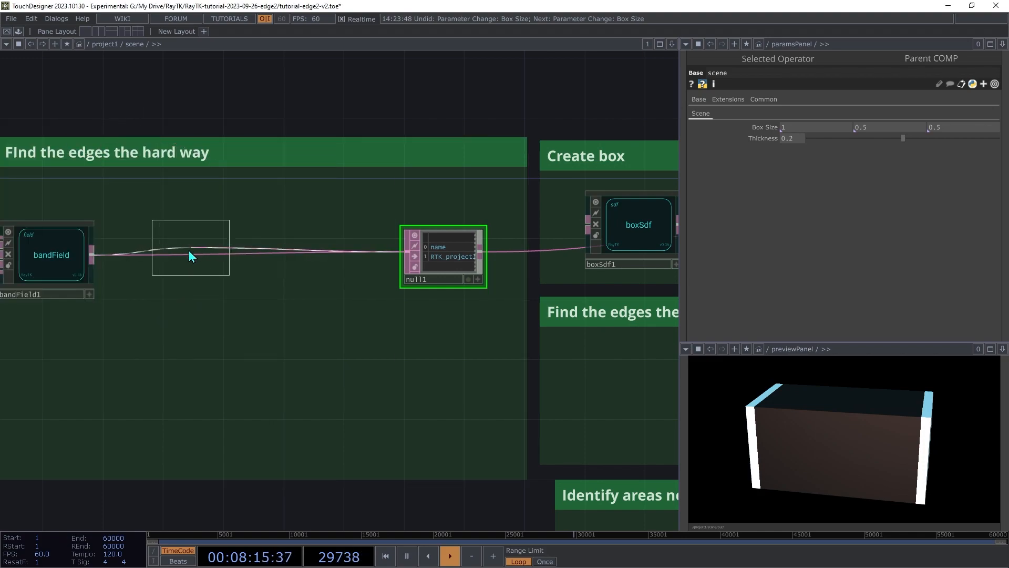
pyautogui.click(182, 261)
pyautogui.moveTo(460, 254); pyautogui.dragTo(479, 258)
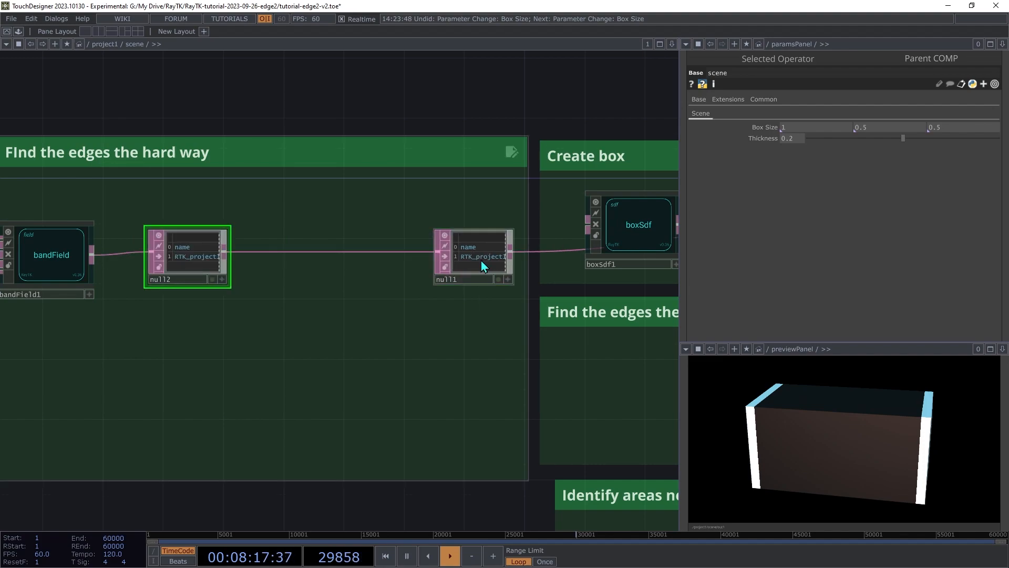
pyautogui.moveTo(63, 252)
pyautogui.mouseDown()
pyautogui.moveTo(66, 240)
pyautogui.moveTo(73, 252)
pyautogui.mouseUp()
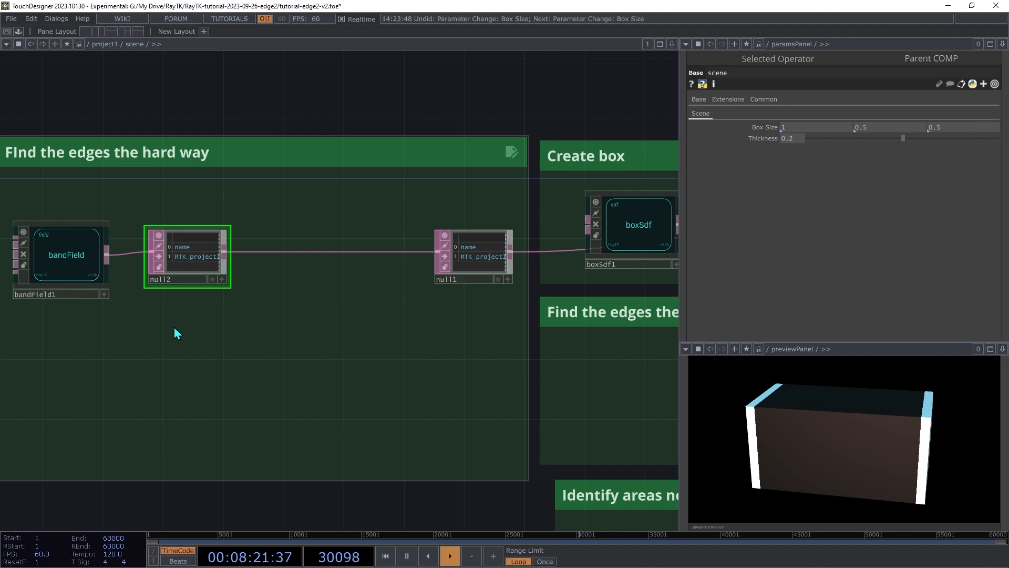
# Step: Duplicate bandField1 with its null directly below, and wire the copied null into null1
pyautogui.moveTo(247, 351); pyautogui.dragTo(9, 203, button='right')
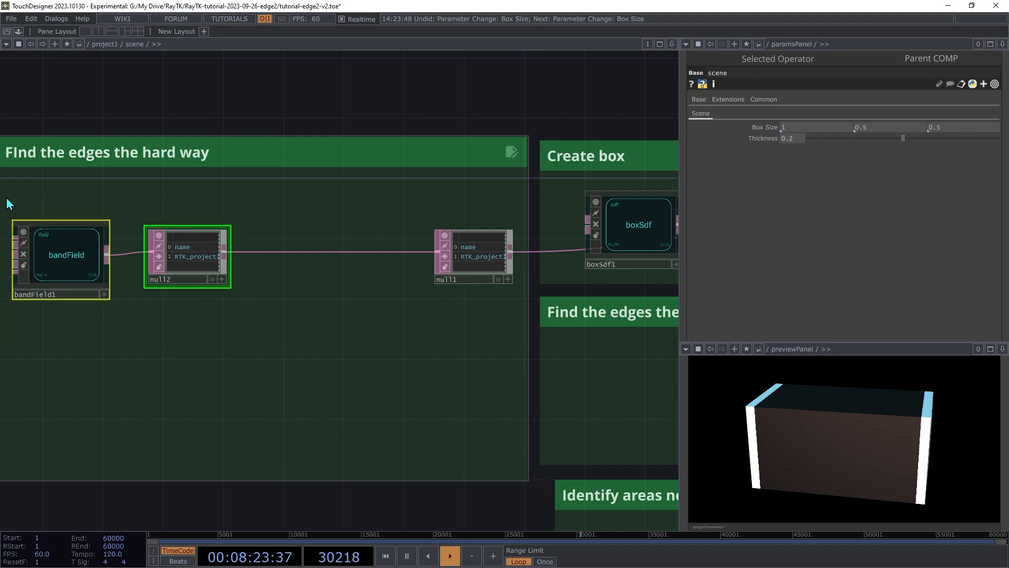
pyautogui.hotkey('ctrl', 'c')
pyautogui.hotkey('ctrl', 'v')
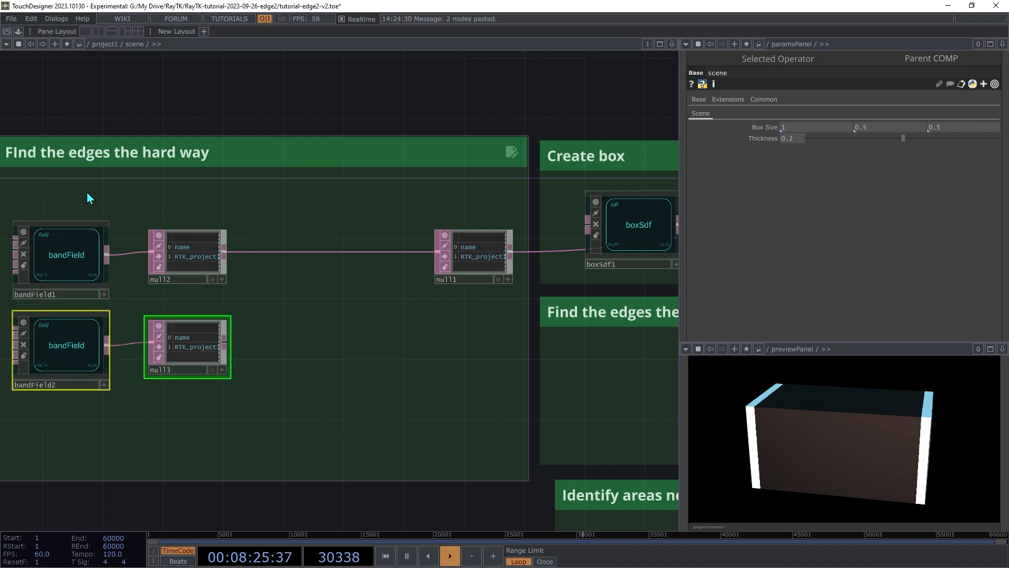
pyautogui.click(210, 355)
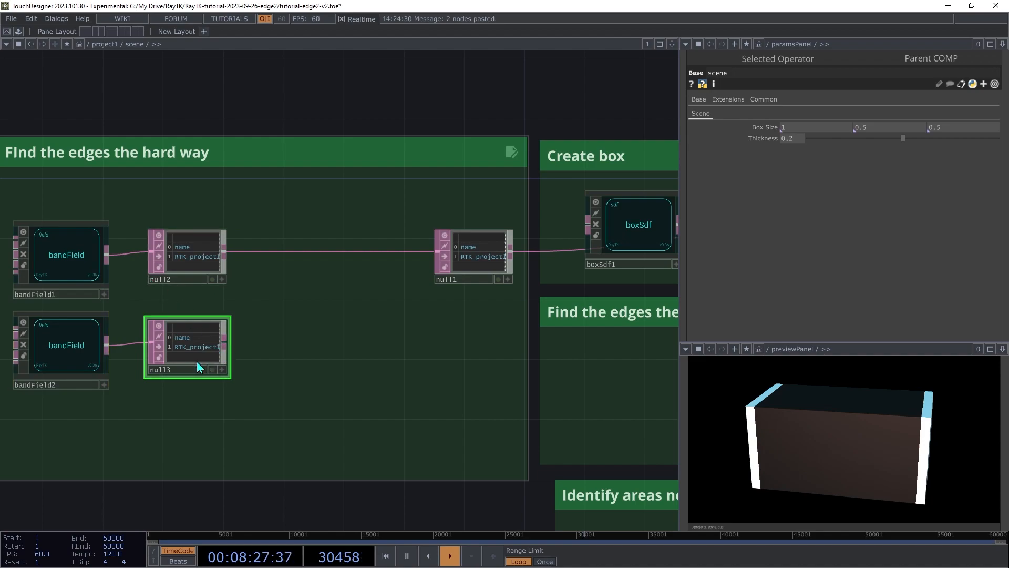
pyautogui.moveTo(224, 344); pyautogui.dragTo(434, 277)
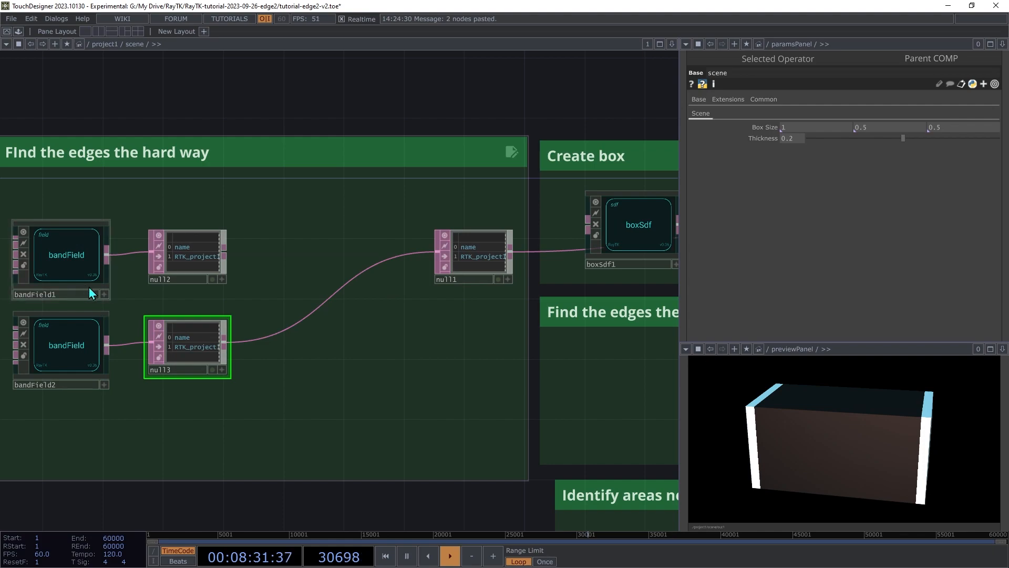
# Step: Set bandField2's Axis to Y and its Width expression to parent().par.Boxsizey*2 - parent().par.Thickness
pyautogui.click(66, 363)
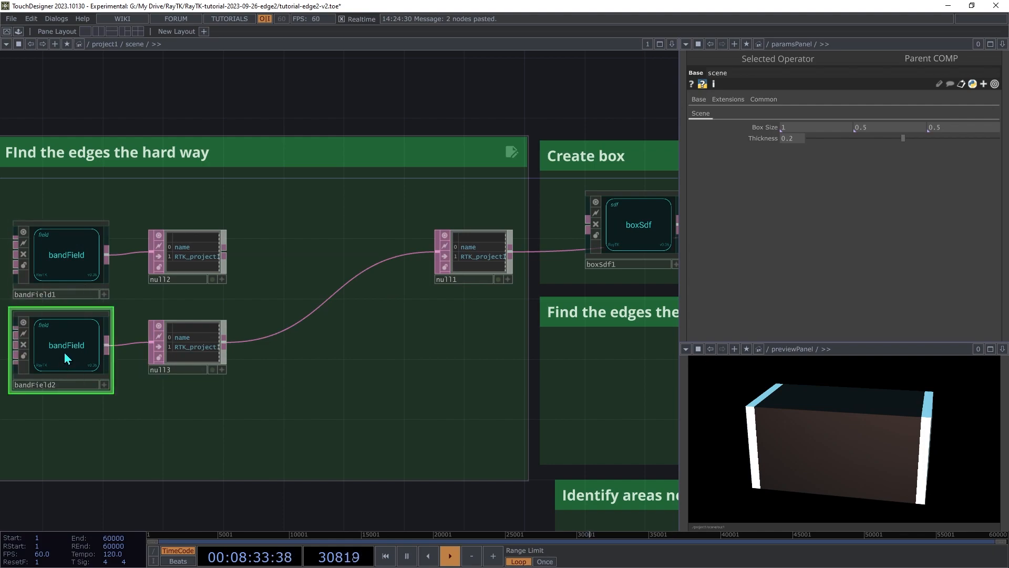
pyautogui.click(808, 60)
pyautogui.click(788, 137)
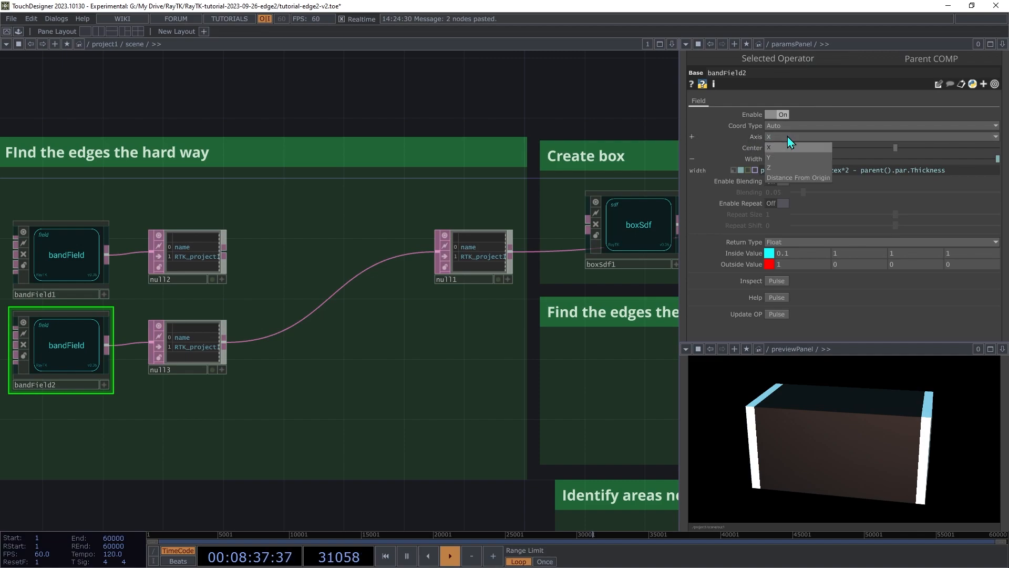
pyautogui.click(777, 158)
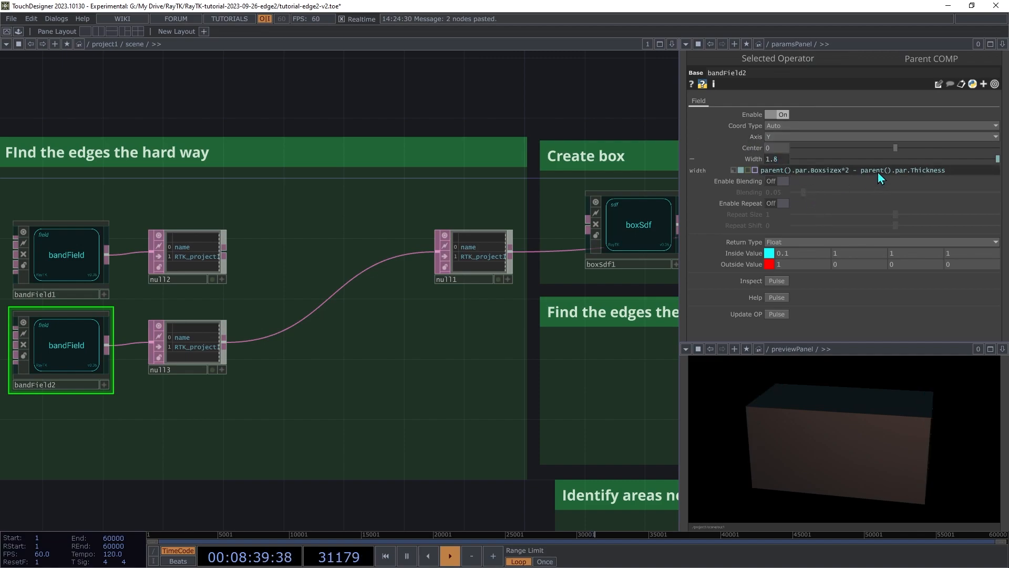
pyautogui.click(840, 171)
pyautogui.write('y')
pyautogui.press('Return')
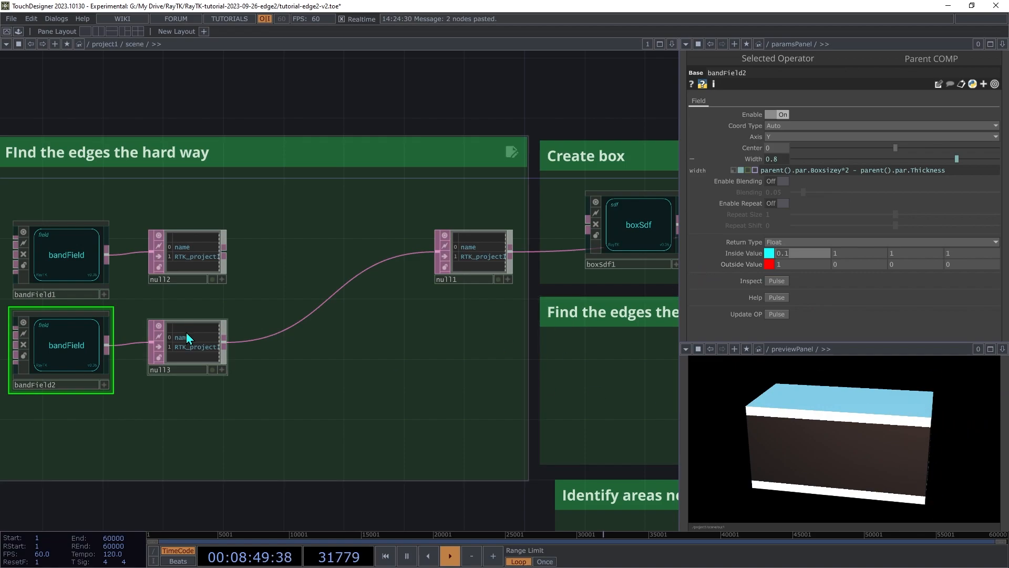
# Step: Move both bandField rows up and paste a copy of bandField2 and its null below them
pyautogui.moveTo(228, 424); pyautogui.dragTo(65, 243, button='right')
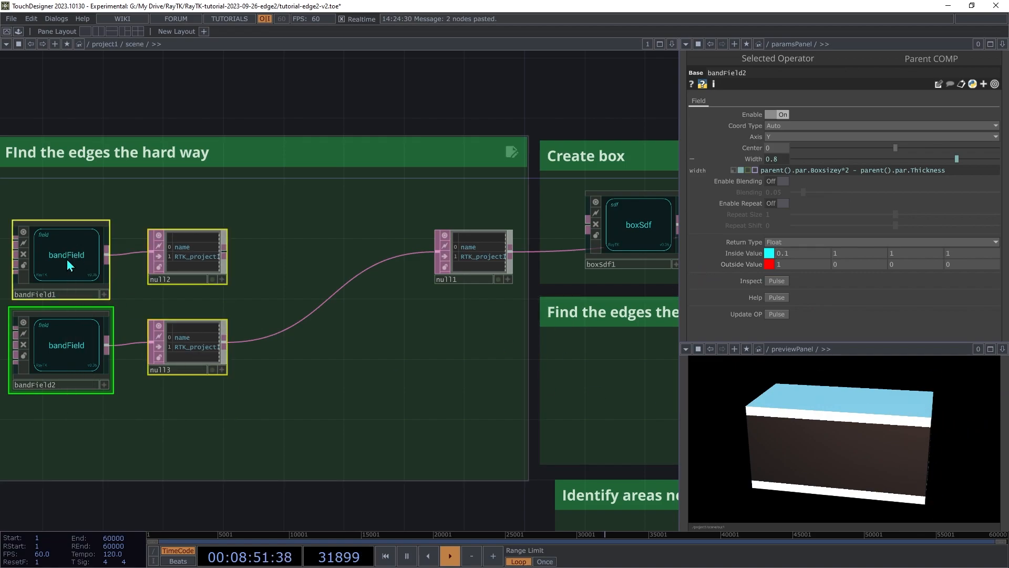
pyautogui.moveTo(67, 260); pyautogui.dragTo(65, 238)
pyautogui.moveTo(208, 452); pyautogui.dragTo(54, 330, button='right')
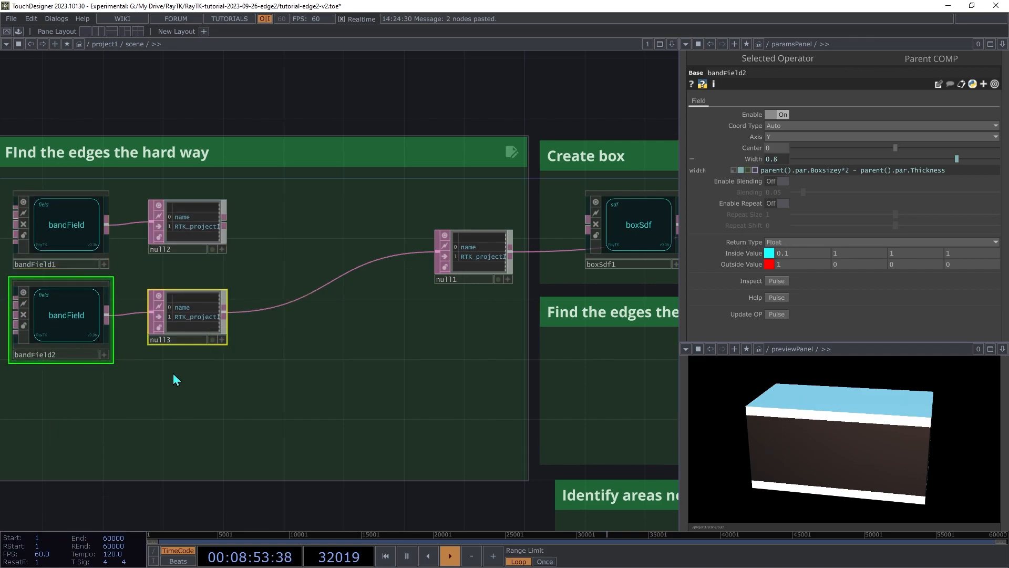
pyautogui.hotkey('ctrl', 'v')
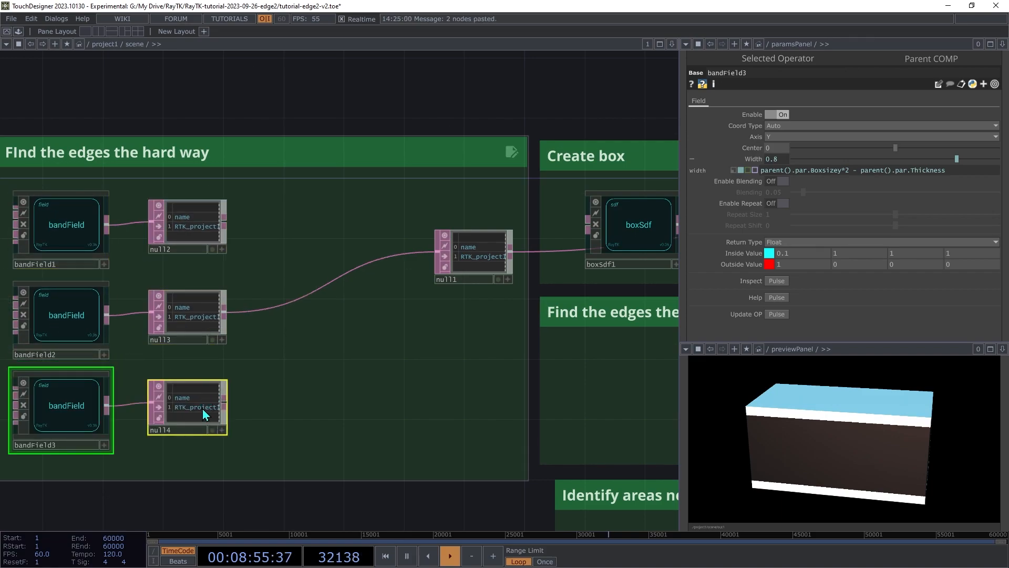
# Step: Wire null4 into null1, and set bandField3's Axis to Z and its Width expression to parent().par.Boxsizez*2 - parent().par.Thickness
pyautogui.click(225, 403)
pyautogui.click(437, 253)
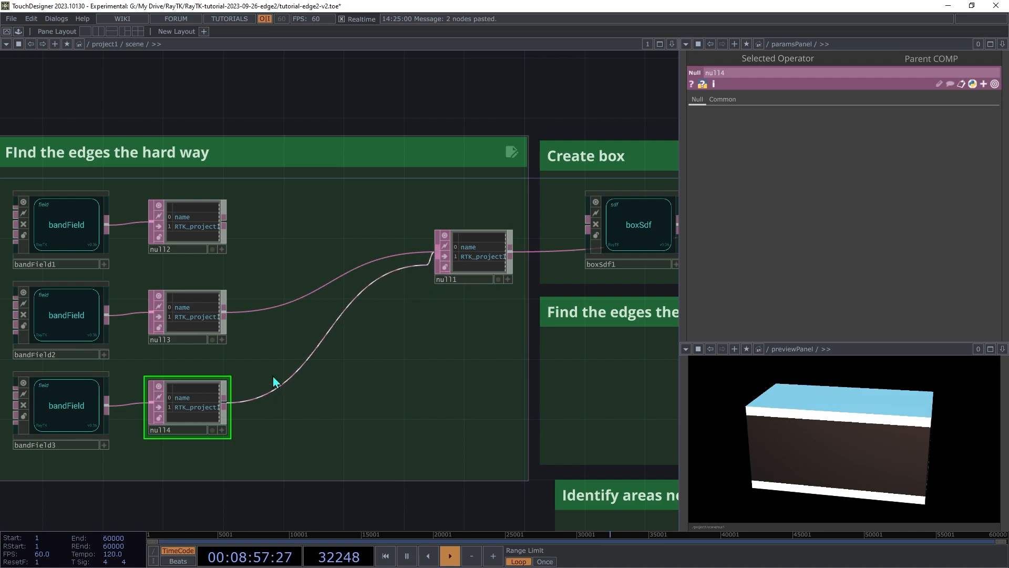
pyautogui.click(62, 415)
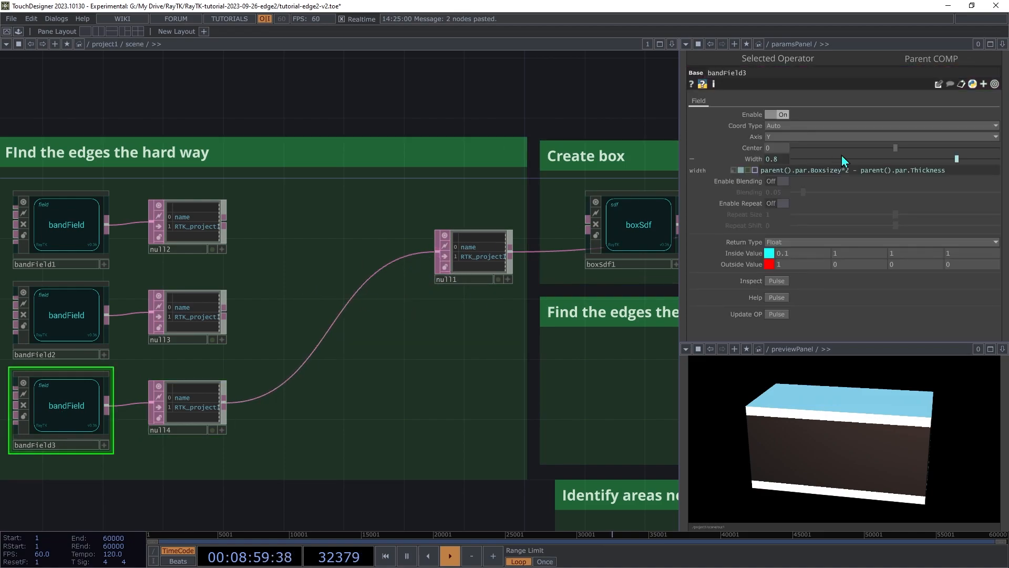
pyautogui.click(796, 136)
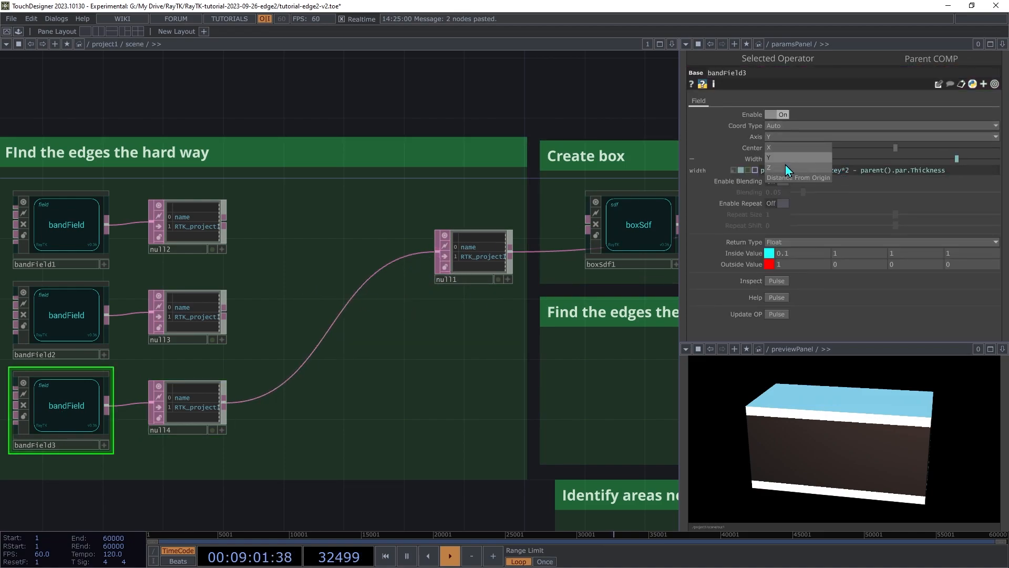
pyautogui.click(784, 168)
pyautogui.moveTo(842, 171); pyautogui.dragTo(838, 171)
pyautogui.write('z')
pyautogui.press('Return')
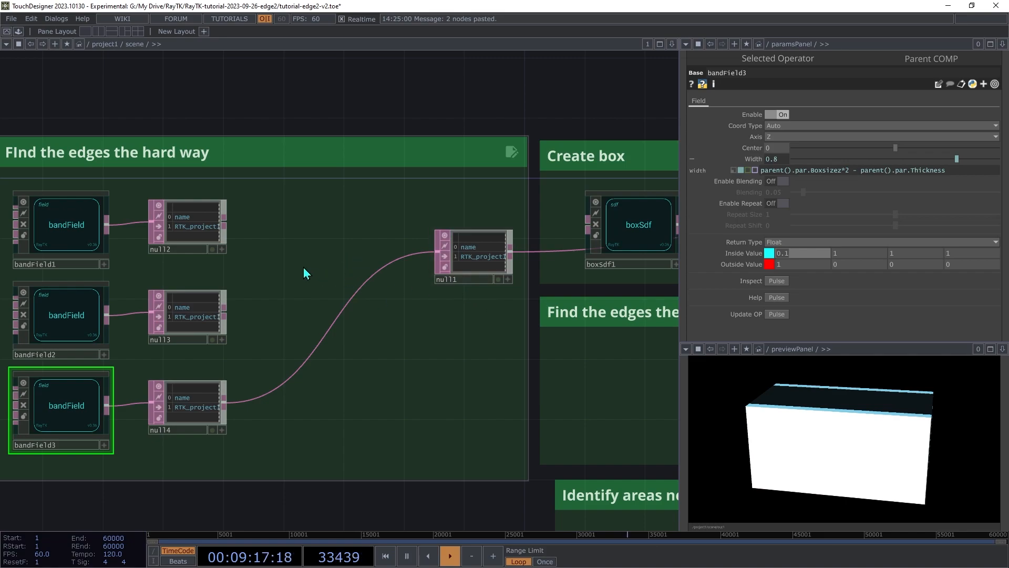
# Step: Add a RayTK combineFields operator beside null2, shifting the three band nulls and the new node apart to make room
pyautogui.hotkey('alt', 'r')
pyautogui.write('combin')
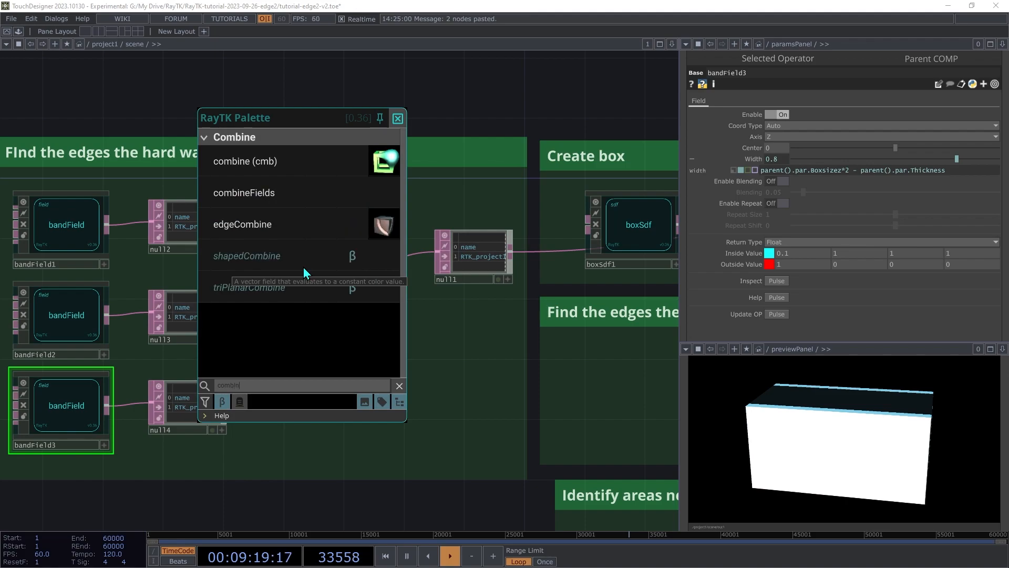
pyautogui.click(268, 199)
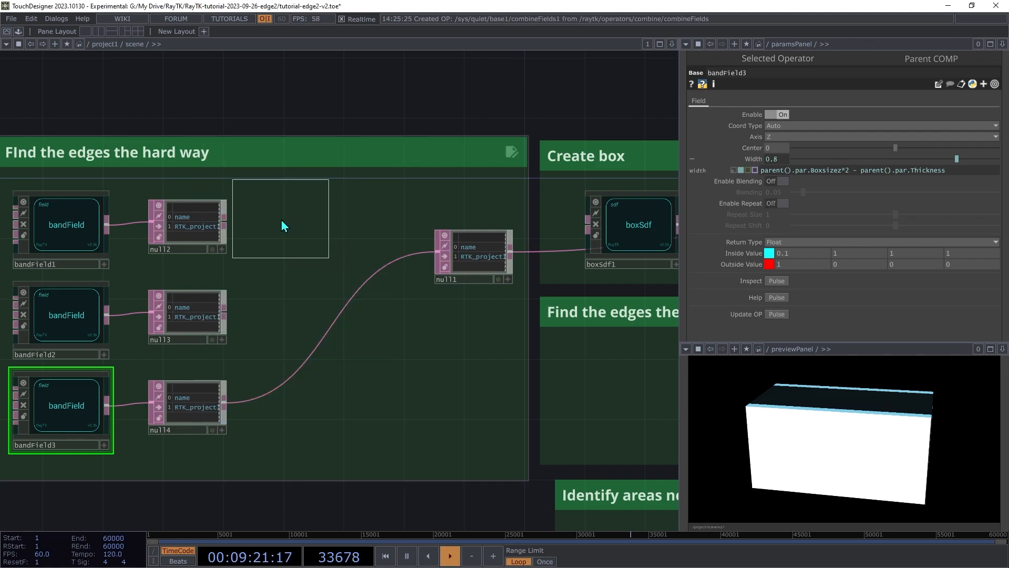
pyautogui.click(272, 230)
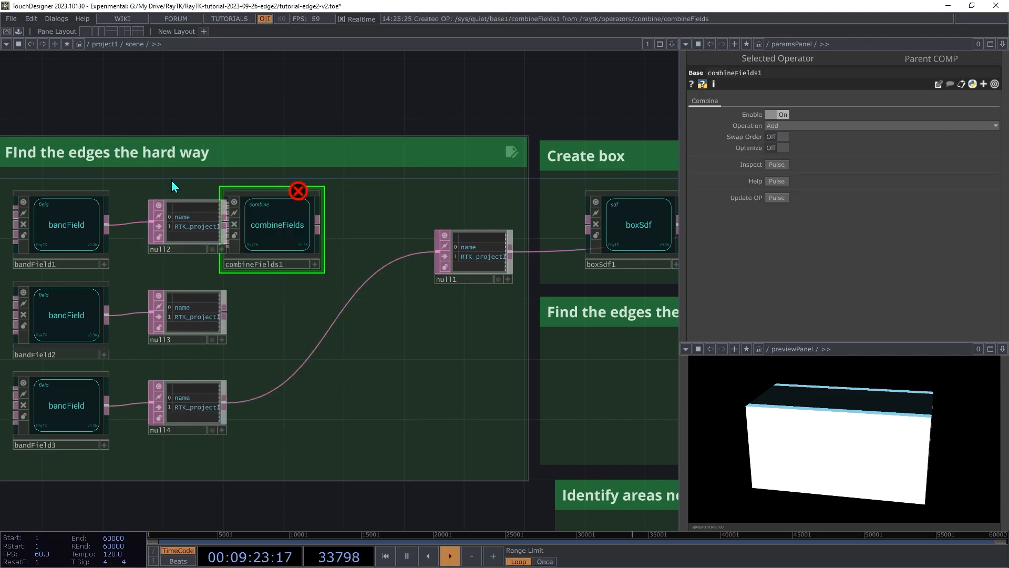
pyautogui.moveTo(180, 171); pyautogui.dragTo(142, 441)
pyautogui.moveTo(175, 411); pyautogui.dragTo(154, 412)
pyautogui.click(265, 276)
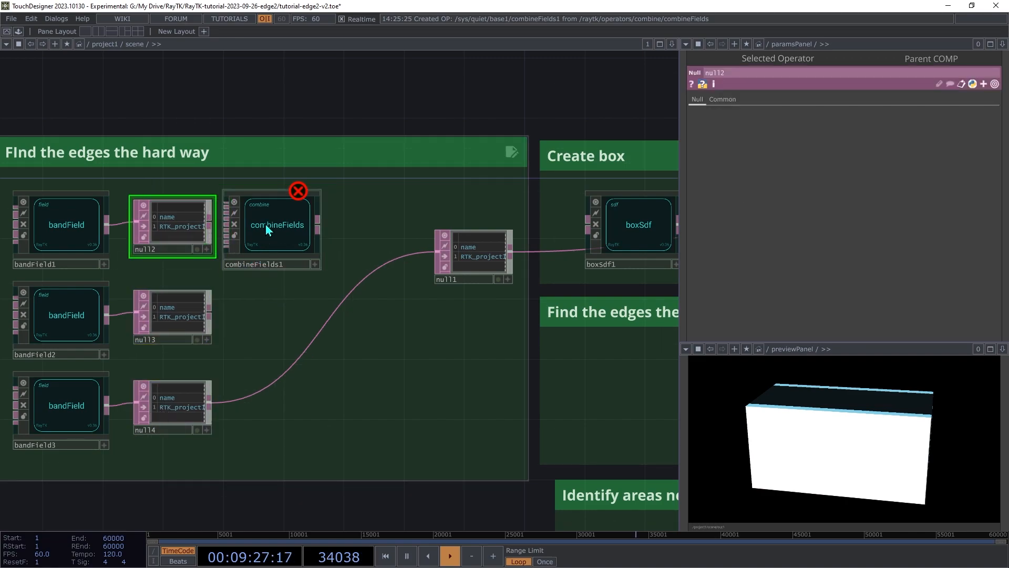
pyautogui.moveTo(266, 227); pyautogui.dragTo(280, 227)
# Step: Wire null2 and null3 into combineFields1 and its output into null1, with its Operation set to Multiply
pyautogui.moveTo(208, 222); pyautogui.dragTo(241, 204)
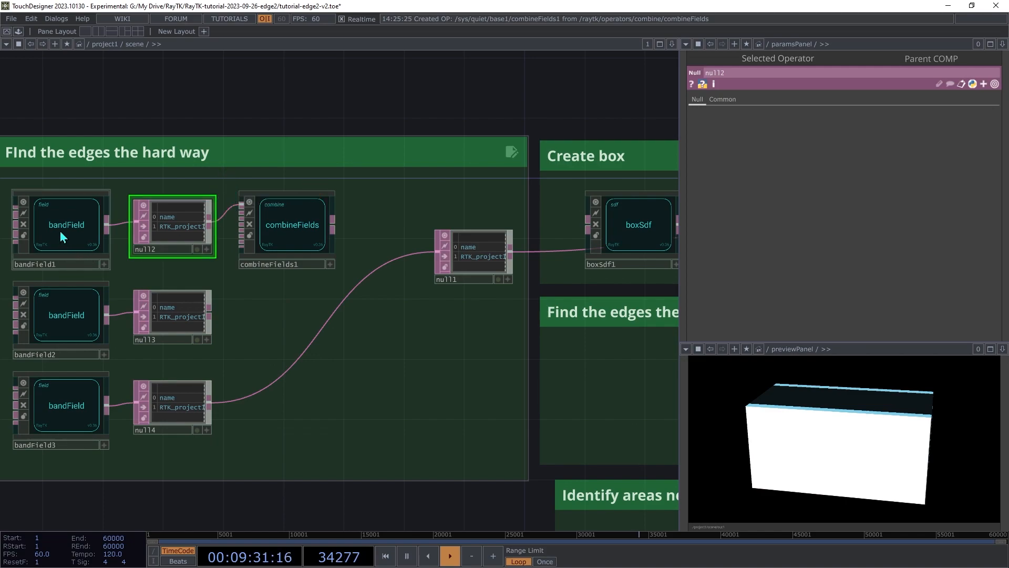
pyautogui.moveTo(209, 309); pyautogui.dragTo(224, 213)
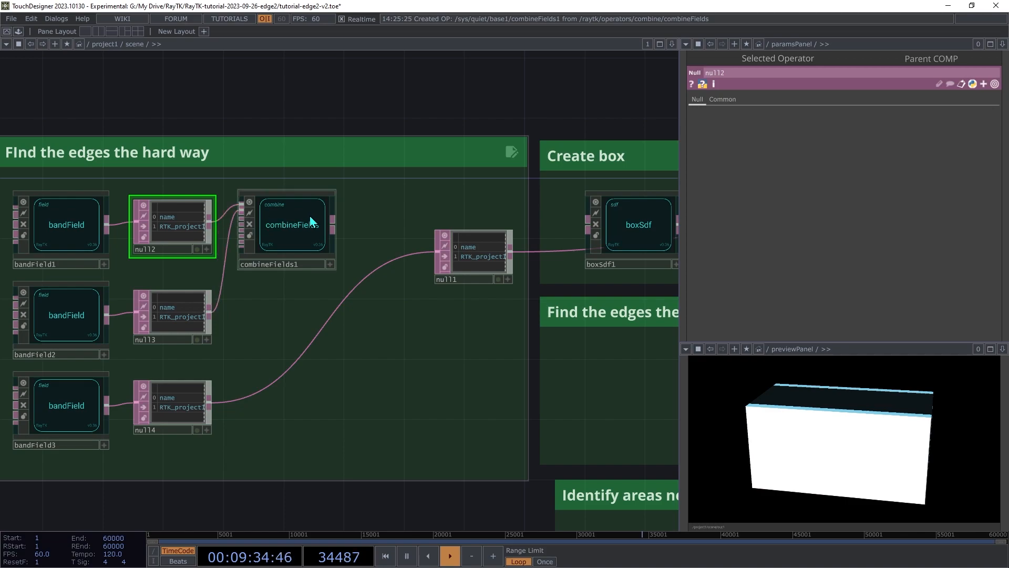
pyautogui.click(296, 252)
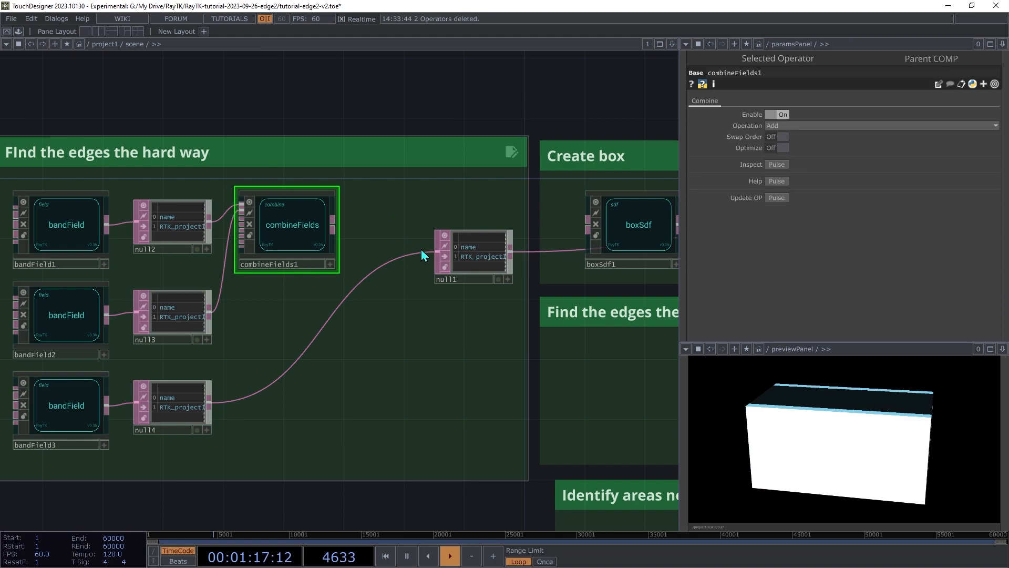
pyautogui.moveTo(437, 252); pyautogui.dragTo(333, 225)
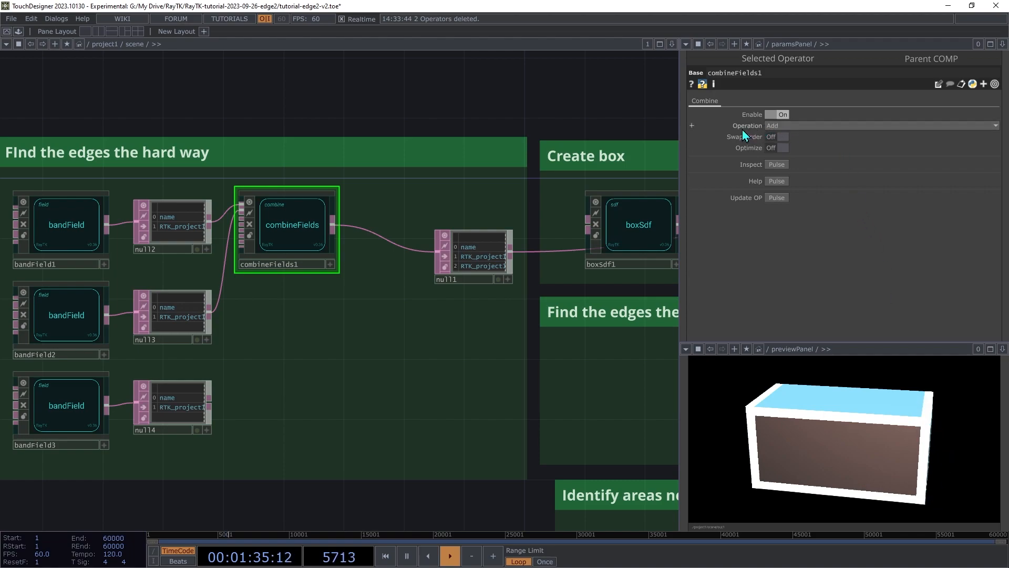
pyautogui.click(830, 125)
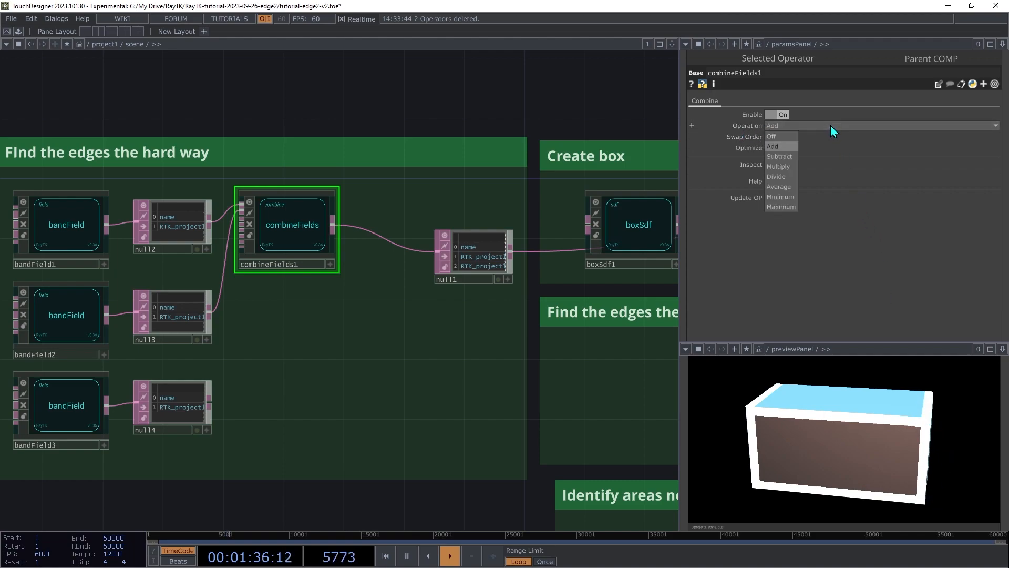
pyautogui.click(786, 168)
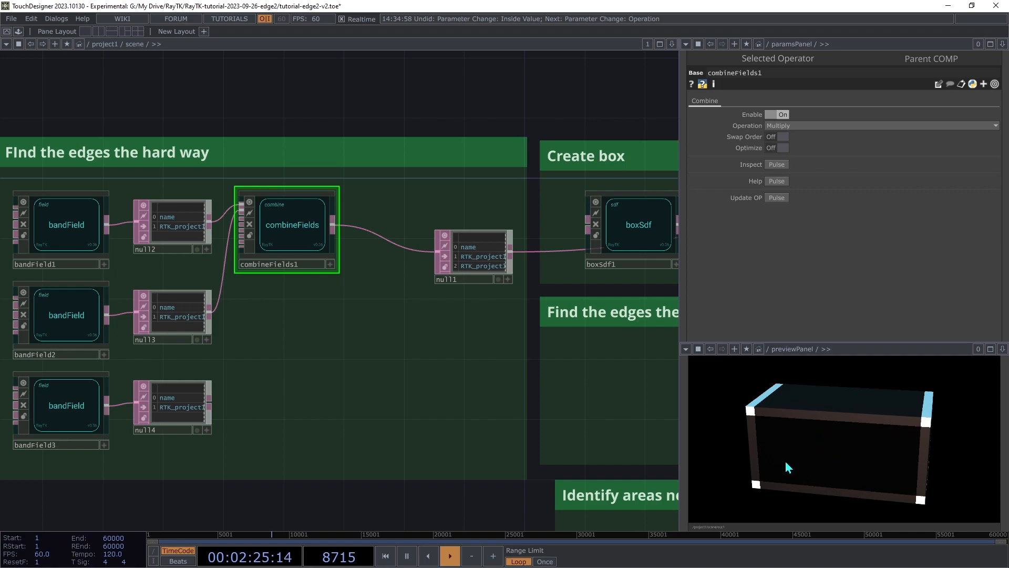
# Step: Set the Inside Value of bandField1, bandField2 and bandField3 to 0
pyautogui.click(76, 243)
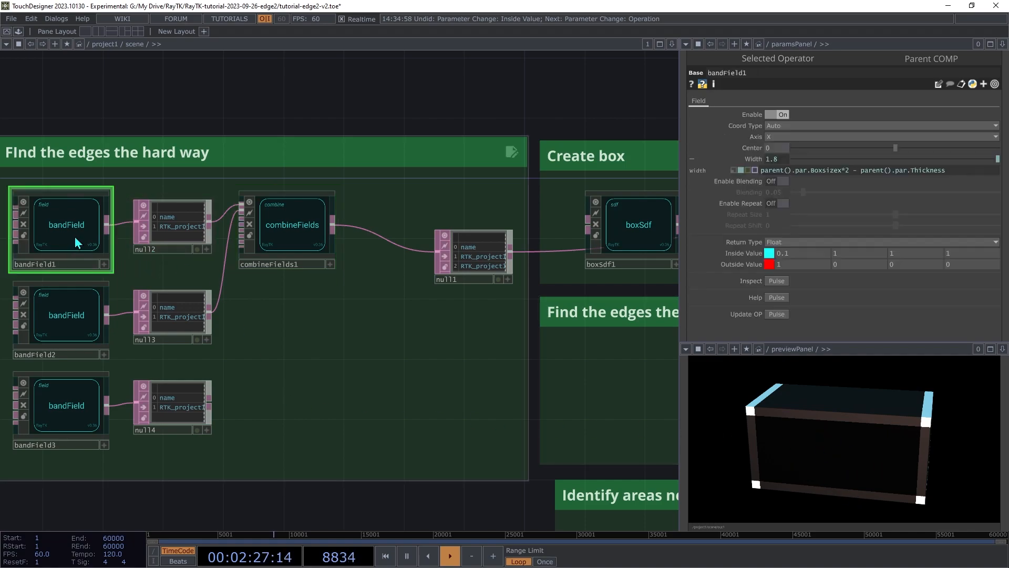
pyautogui.click(798, 256)
pyautogui.write('0')
pyautogui.click(793, 267)
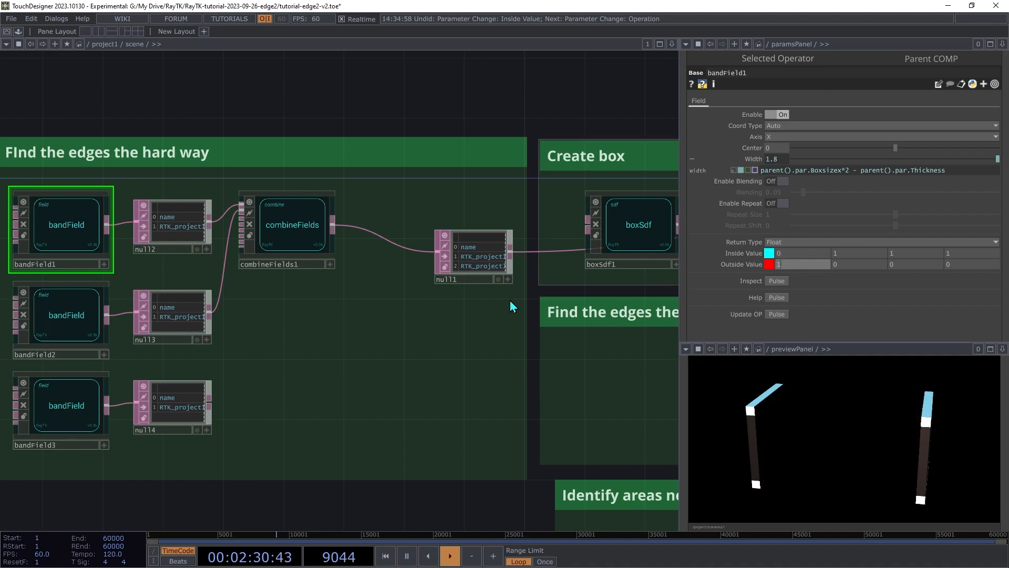
pyautogui.click(66, 324)
pyautogui.click(799, 254)
pyautogui.write('0')
pyautogui.click(804, 263)
pyautogui.click(95, 404)
pyautogui.click(793, 253)
pyautogui.write('0')
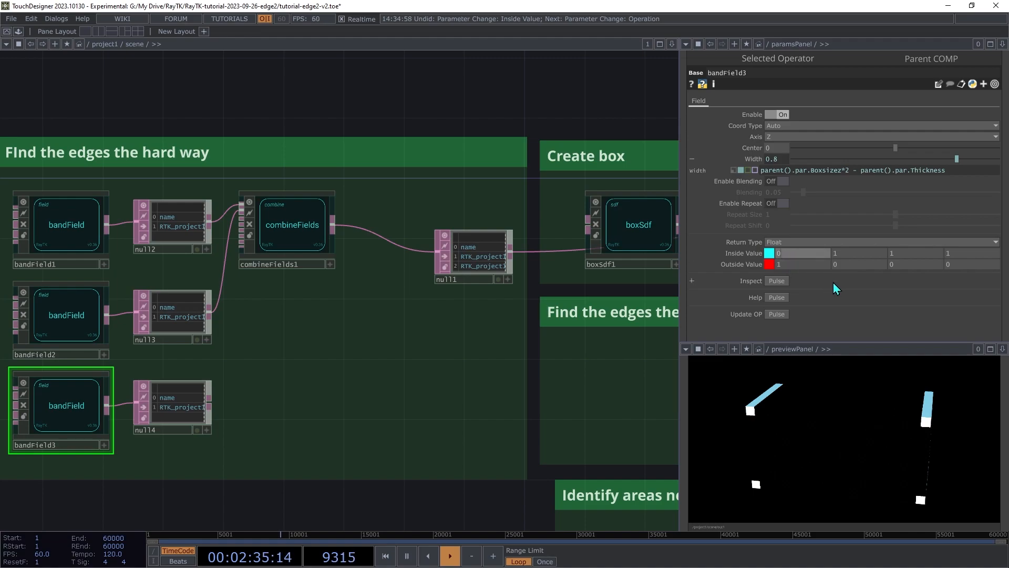
pyautogui.click(820, 267)
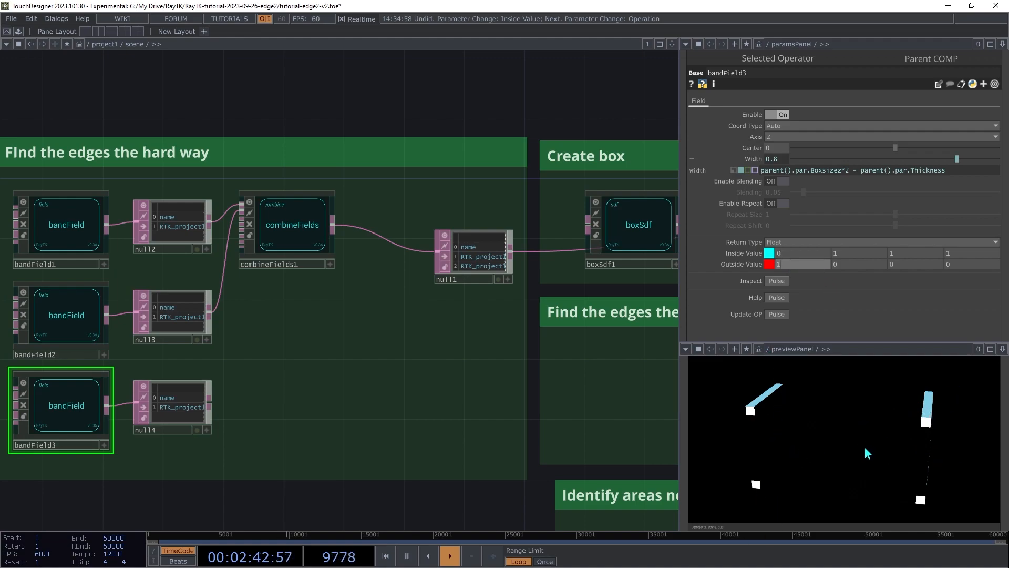
# Step: Duplicate combineFields1 directly below, rewire the copy's first input to null4, and connect its output to null1
pyautogui.click(300, 223)
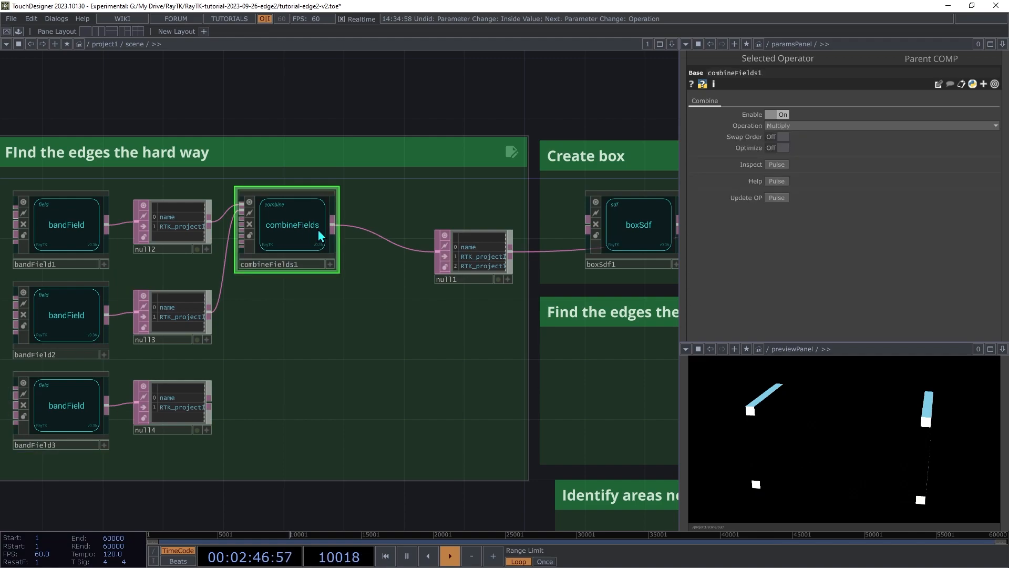
pyautogui.hotkey('ctrl', 'c')
pyautogui.hotkey('ctrl', 'v')
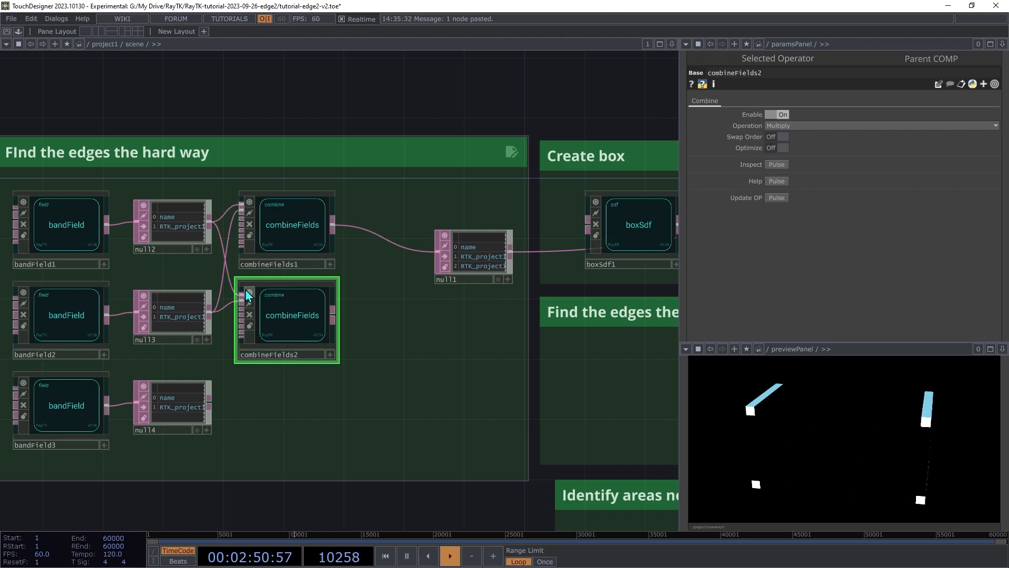
pyautogui.moveTo(244, 299); pyautogui.dragTo(210, 407)
pyautogui.moveTo(332, 315); pyautogui.dragTo(437, 283)
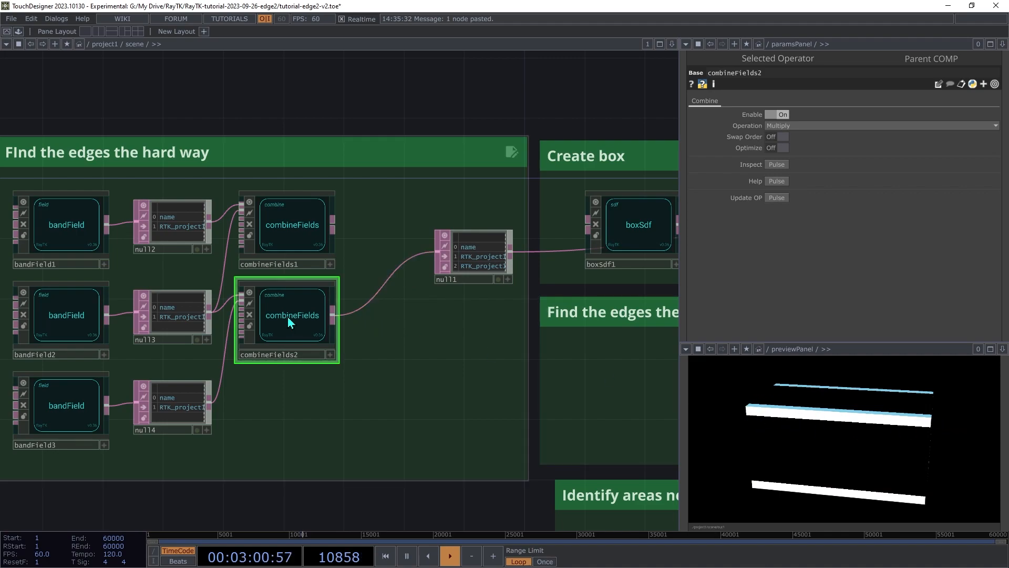
# Step: Duplicate combineFields2 directly below, rewire the copy's first input to null2, and connect its output to null1
pyautogui.hotkey('ctrl', 'c')
pyautogui.hotkey('ctrl', 'v')
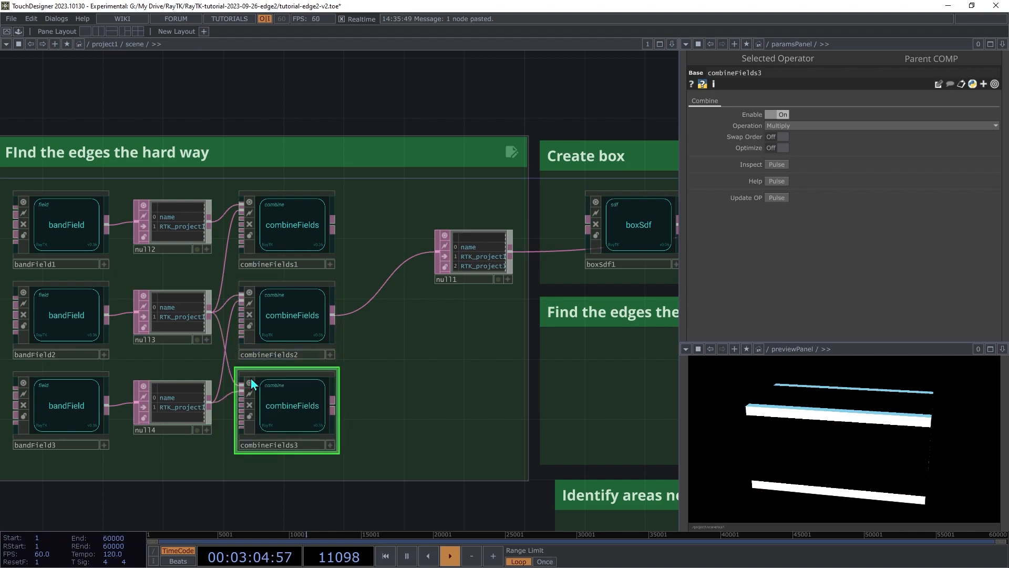
pyautogui.moveTo(241, 386); pyautogui.dragTo(211, 223)
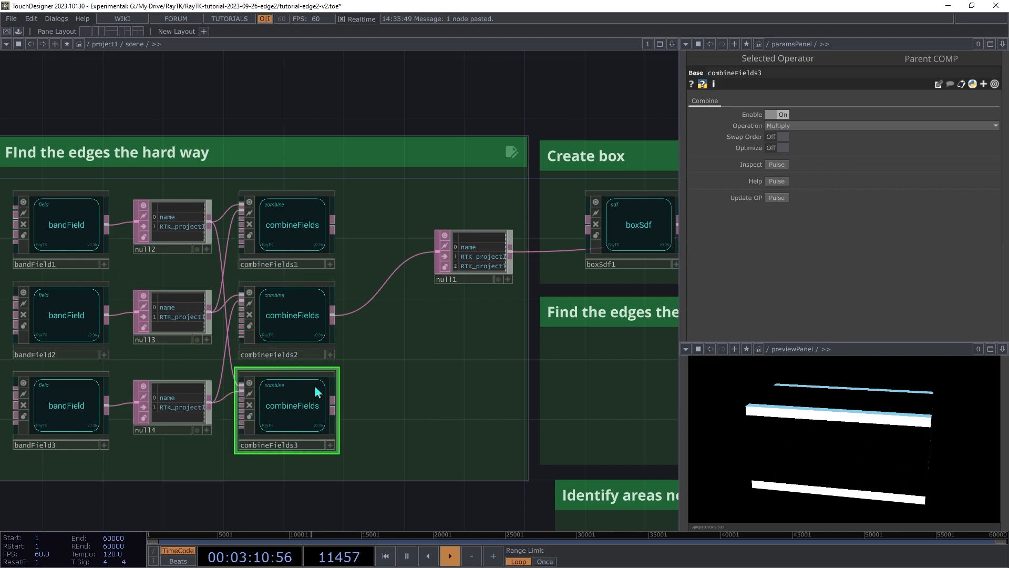
pyautogui.click(332, 404)
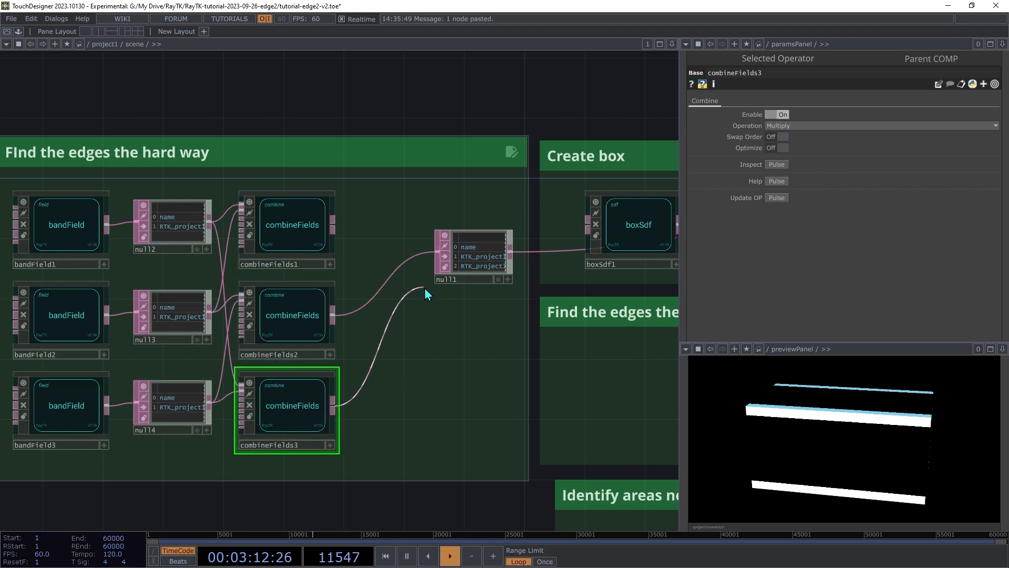
pyautogui.click(439, 258)
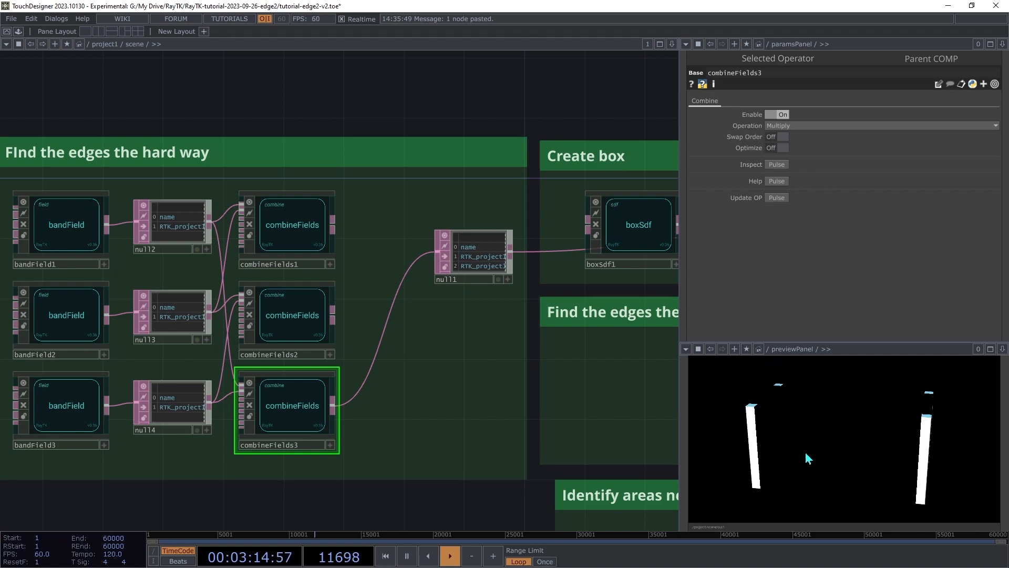
# Step: Merge all three combineFields nodes with a new Combine Fields operator using Maximum, and wire its output into null1
pyautogui.click(297, 223)
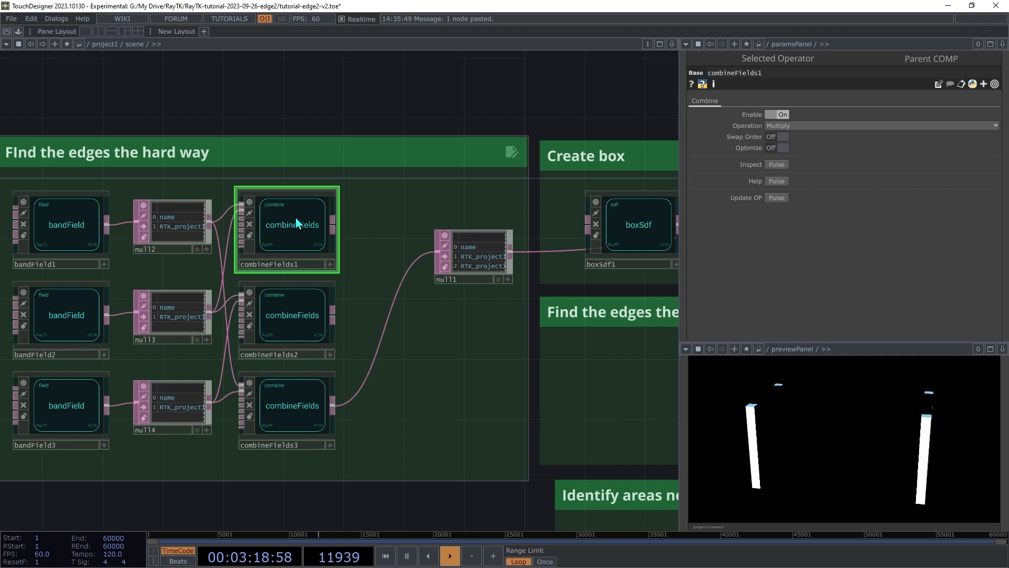
pyautogui.keyDown('ctrl'); pyautogui.click(313, 308); pyautogui.keyUp('ctrl')
pyautogui.keyDown('ctrl'); pyautogui.click(325, 404); pyautogui.keyUp('ctrl')
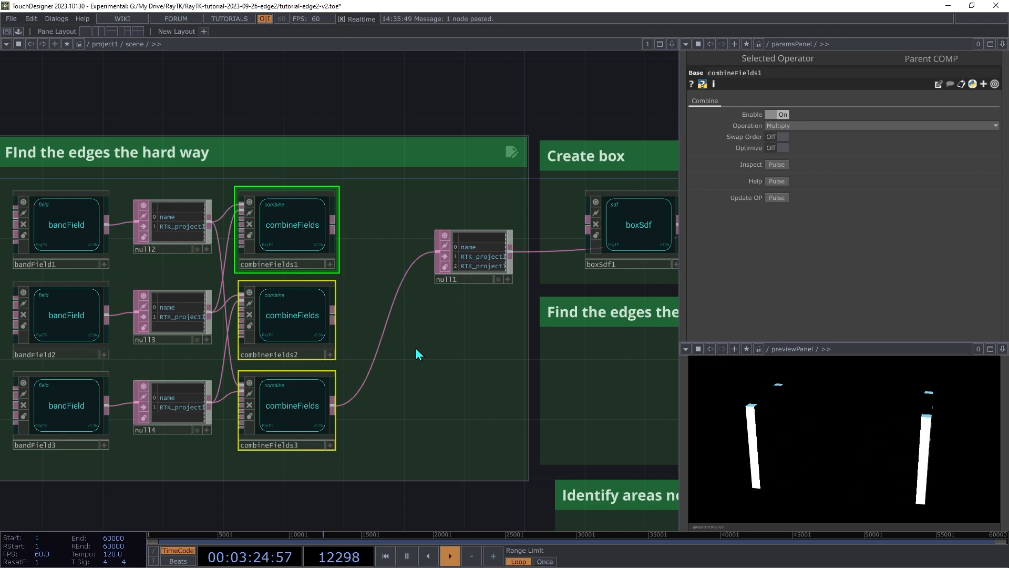
pyautogui.hotkey('alt', 'a')
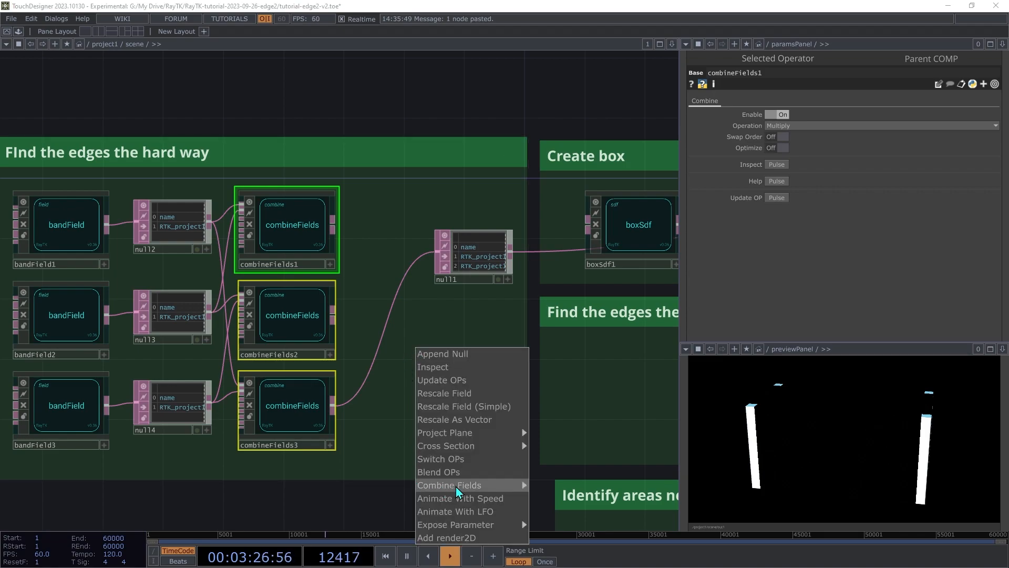
pyautogui.moveTo(475, 487)
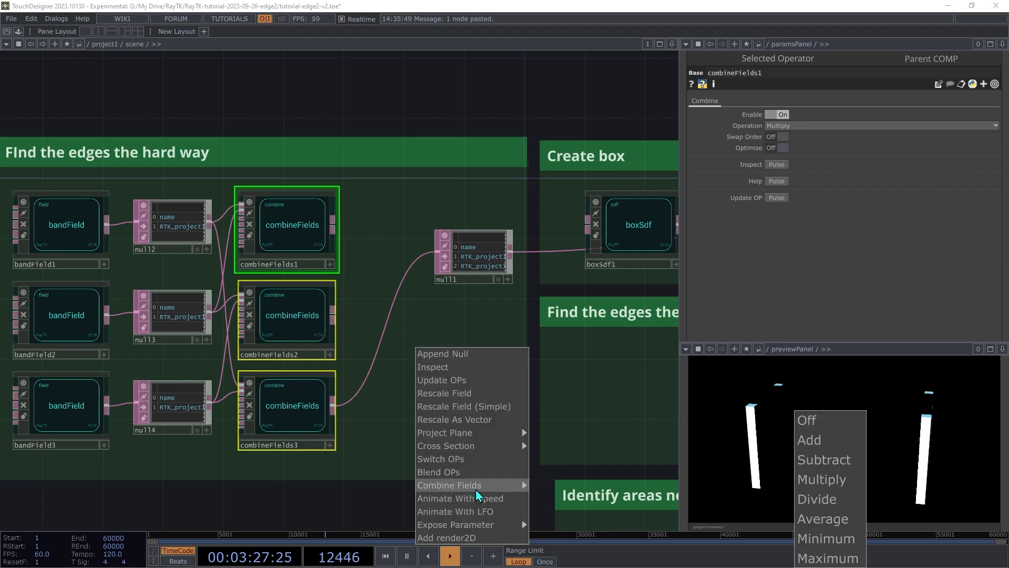
pyautogui.click(830, 558)
pyautogui.moveTo(459, 332); pyautogui.dragTo(453, 406)
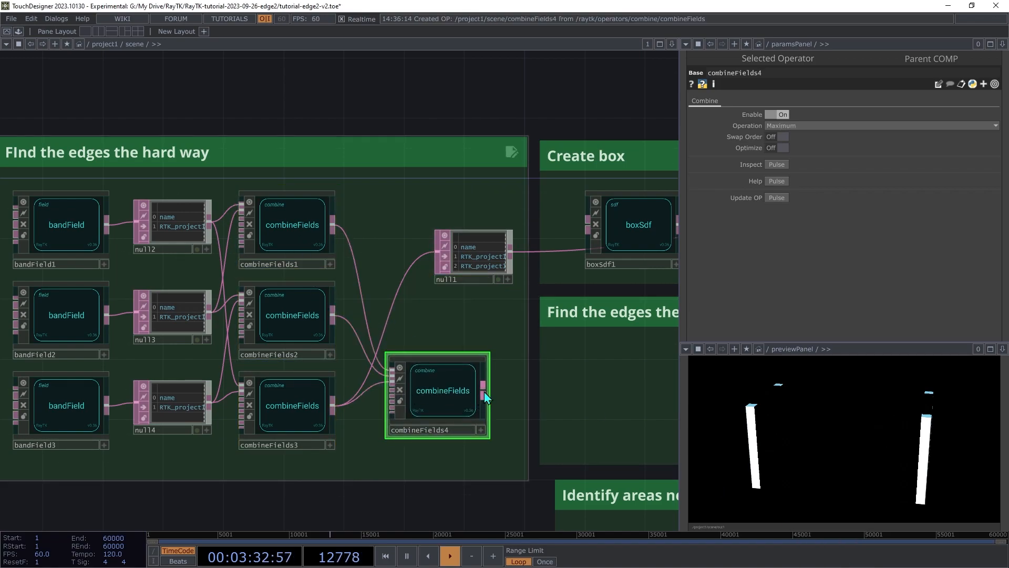
pyautogui.moveTo(483, 387); pyautogui.dragTo(437, 259)
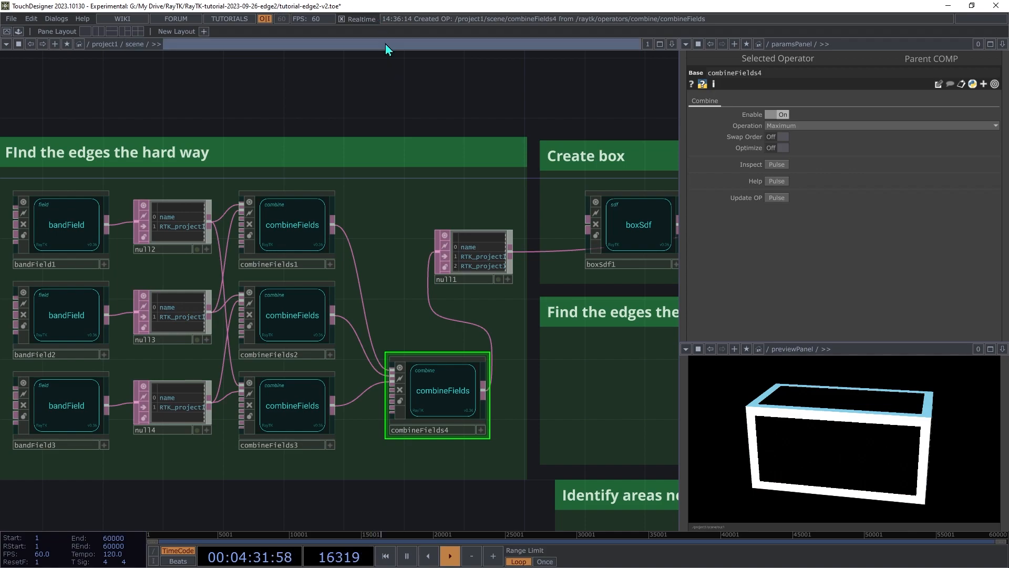
# Step: Add a boxFrameSdf operator inside the "Find the edges the easy way" area
pyautogui.hscroll(5, 386, 43)
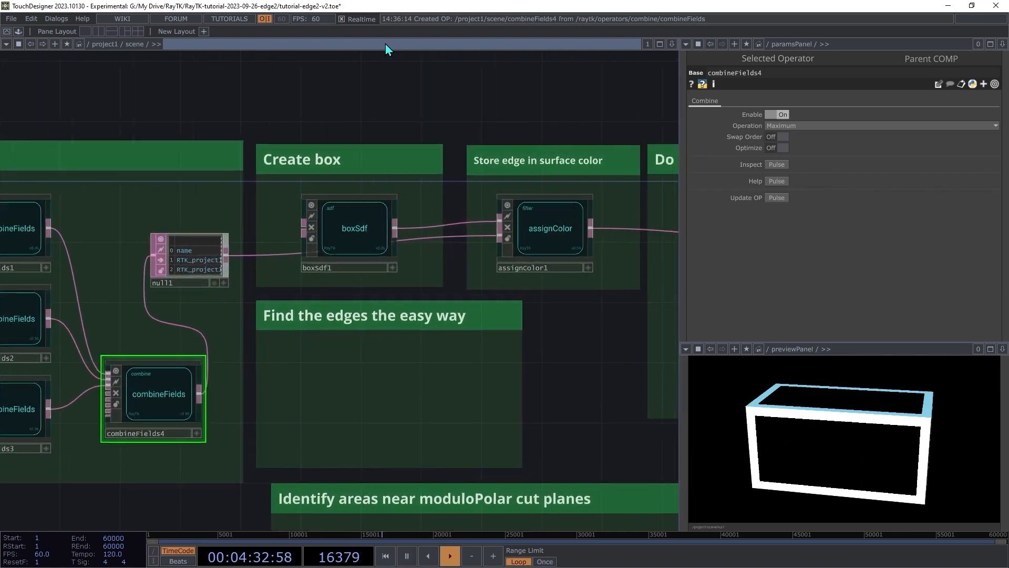
pyautogui.hscroll(2, 386, 43)
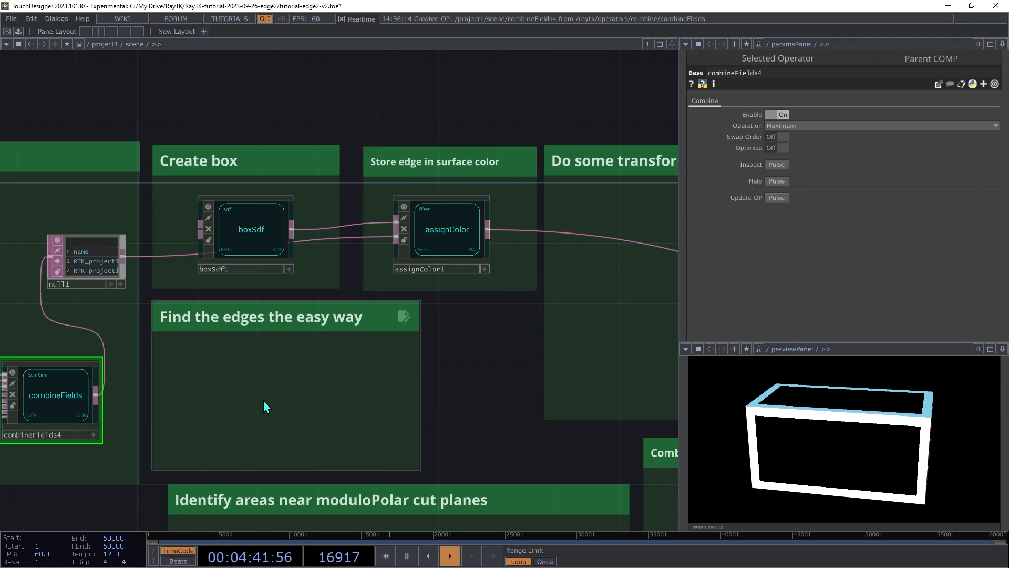
pyautogui.hotkey('alt', 'r')
pyautogui.write('box')
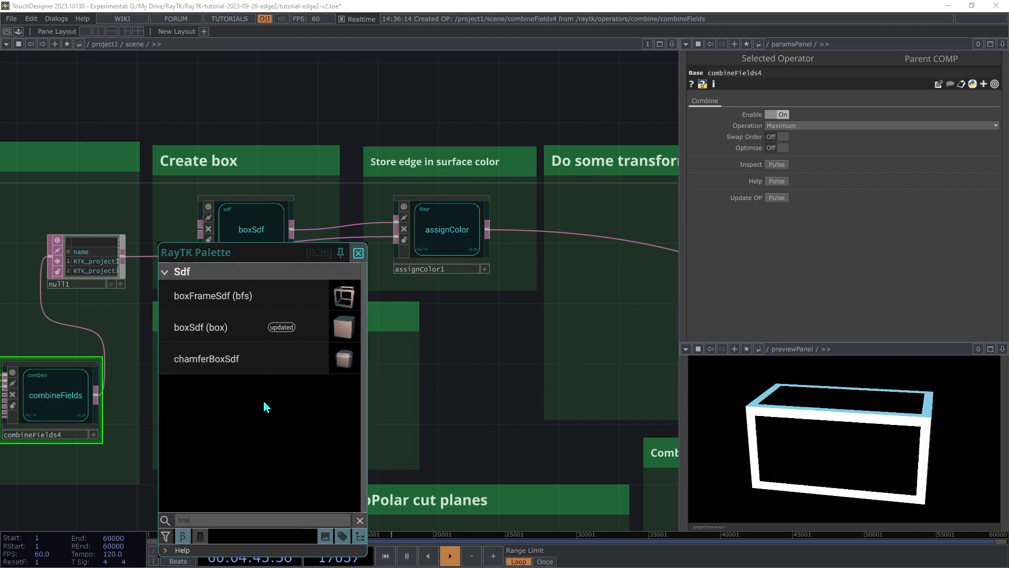
pyautogui.write('f')
pyautogui.click(234, 288)
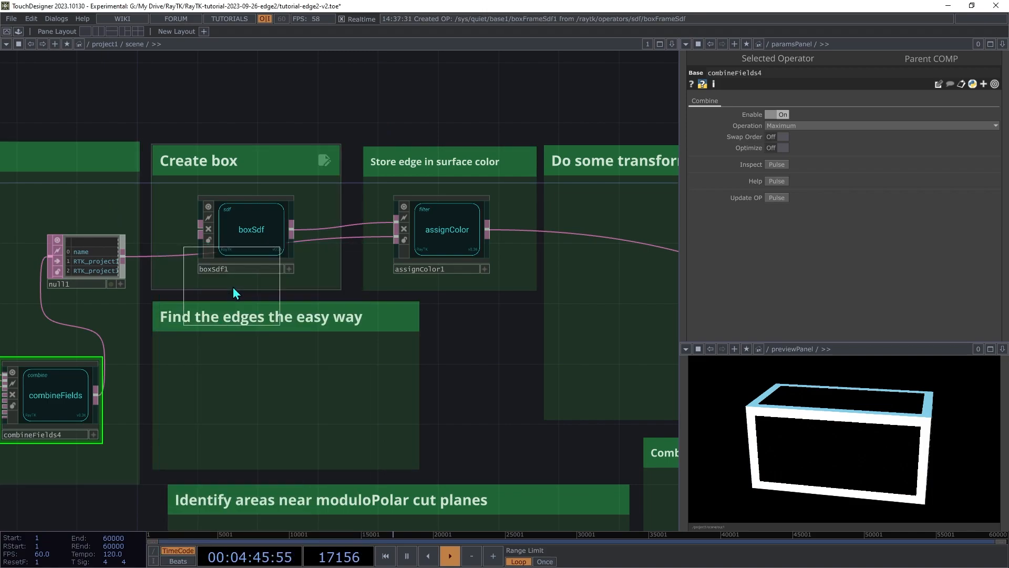
pyautogui.click(216, 406)
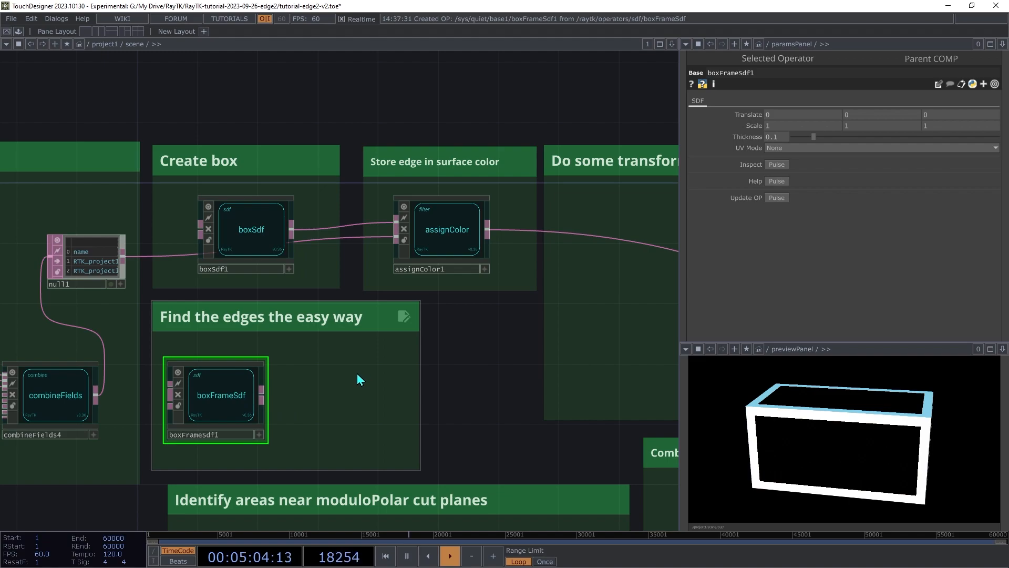
# Step: Add an sdfField fed by boxFrameSdf1 and wire its output into assignColor1's second input in place of null1
pyautogui.hotkey('ctrl', 'b')
pyautogui.write('sdff')
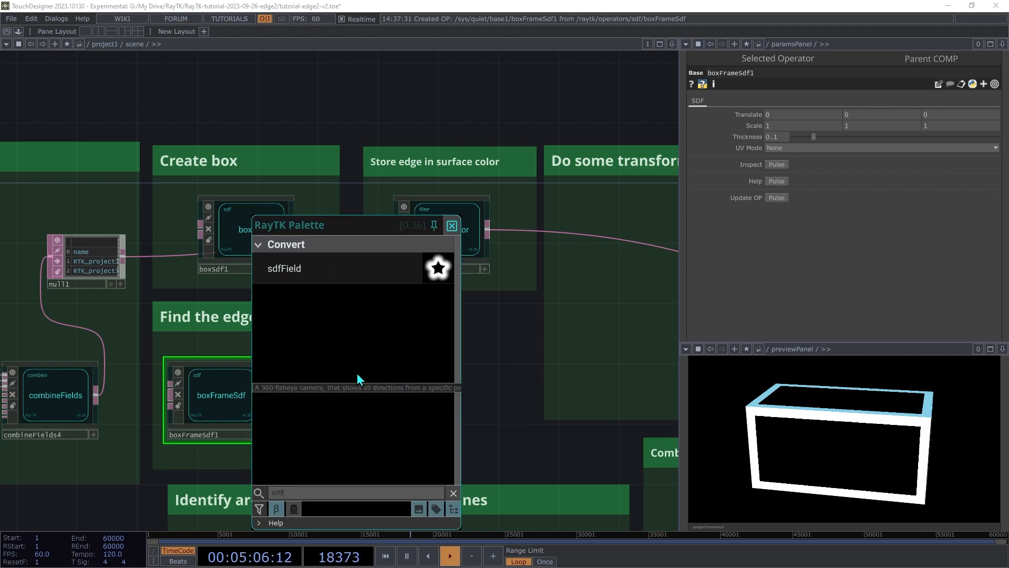
pyautogui.click(314, 278)
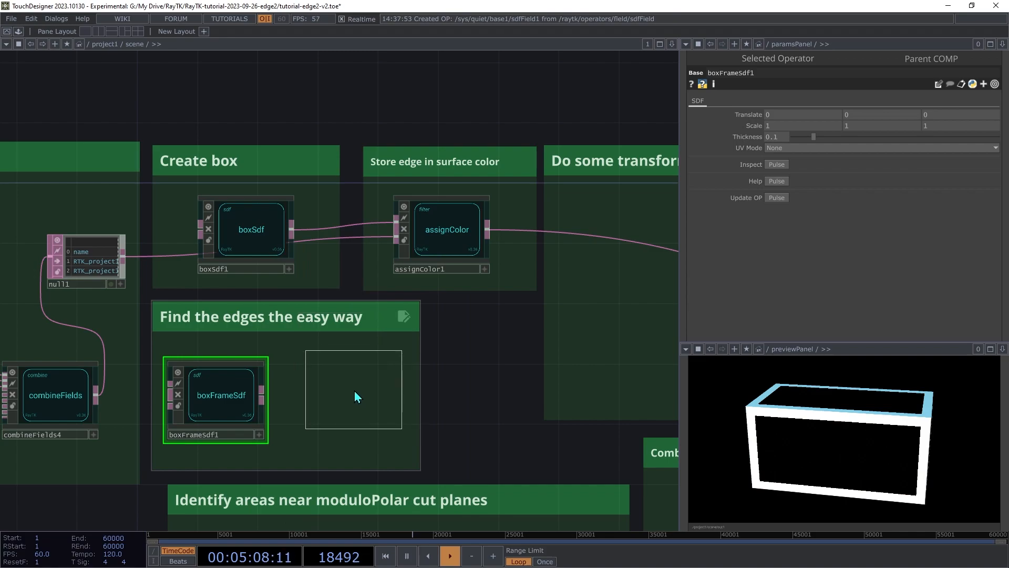
pyautogui.click(343, 402)
pyautogui.moveTo(293, 394); pyautogui.dragTo(261, 394)
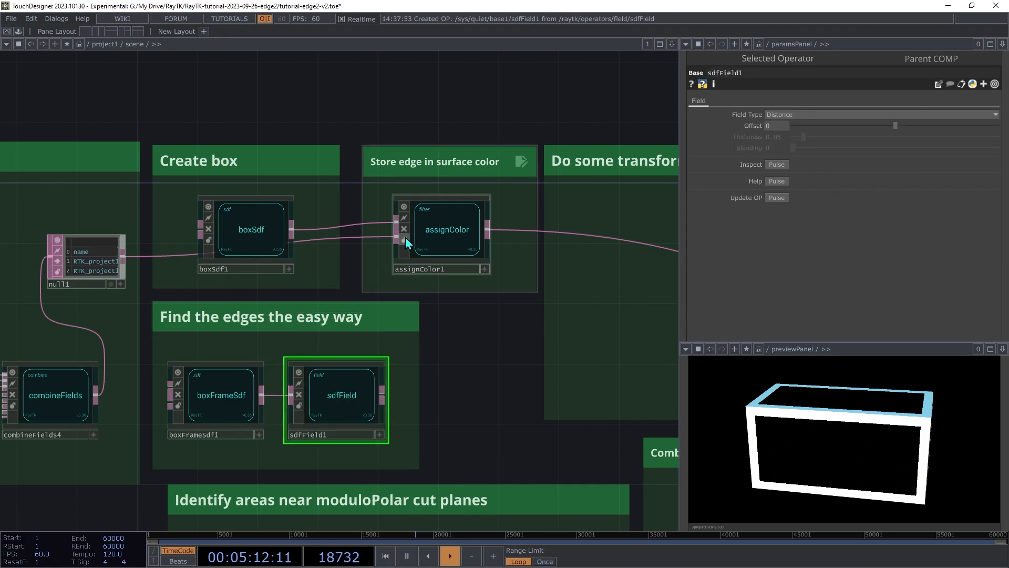
pyautogui.moveTo(396, 240); pyautogui.dragTo(412, 398)
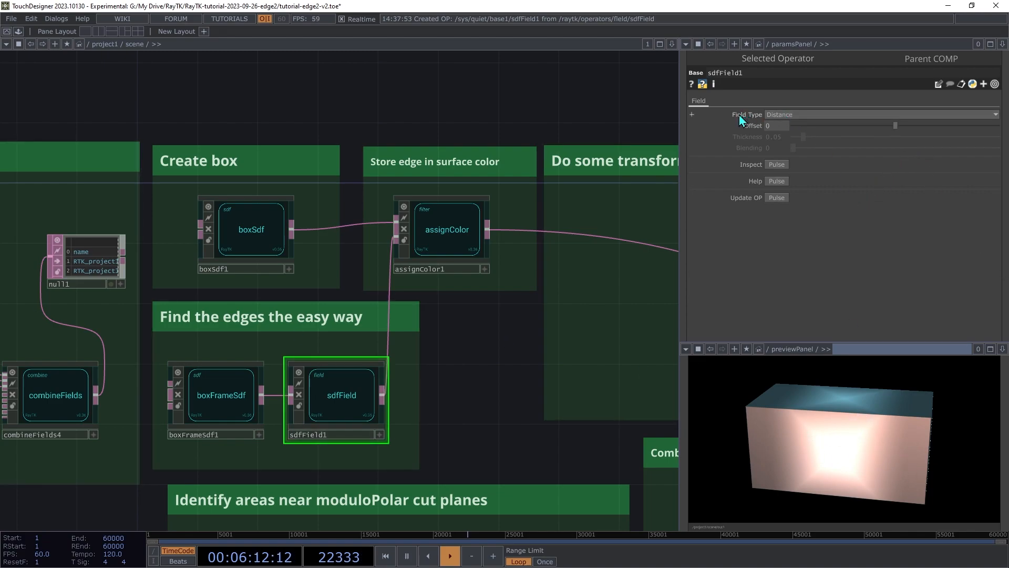
# Step: Set sdfField1's Field Type to Inside and boxFrameSdf1's Scale to 0.6 on all axes
pyautogui.click(788, 115)
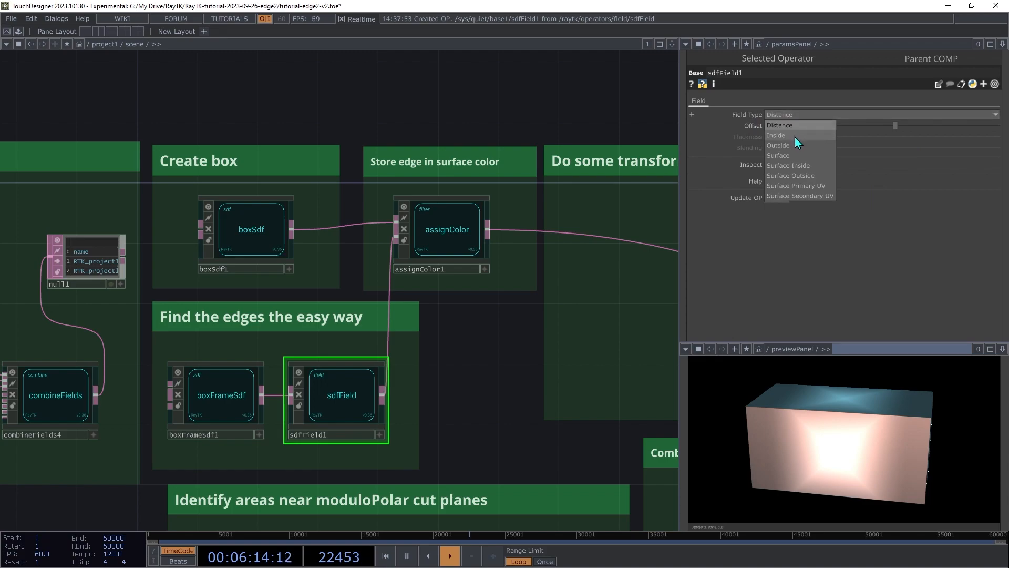
pyautogui.click(796, 136)
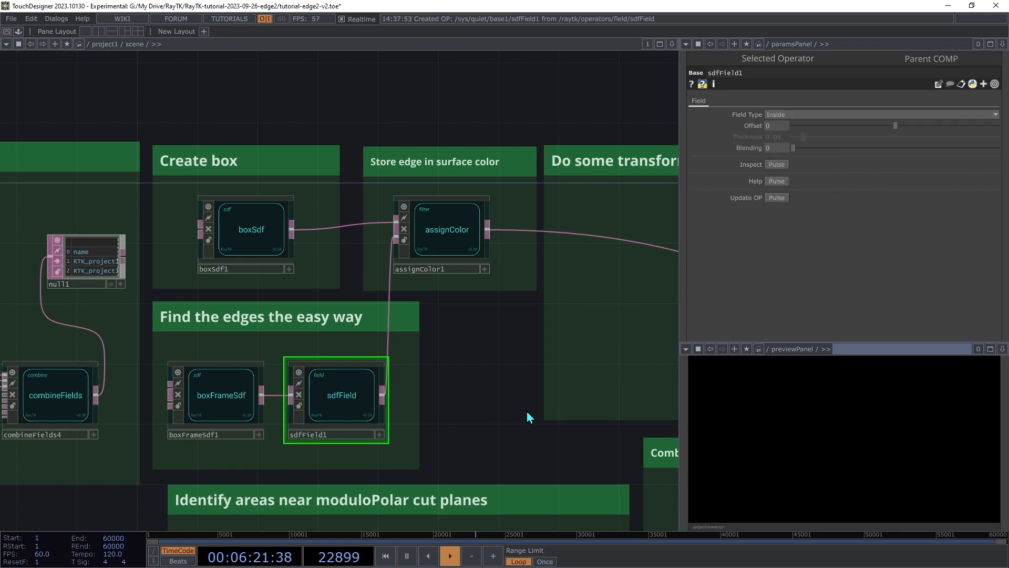
pyautogui.click(230, 397)
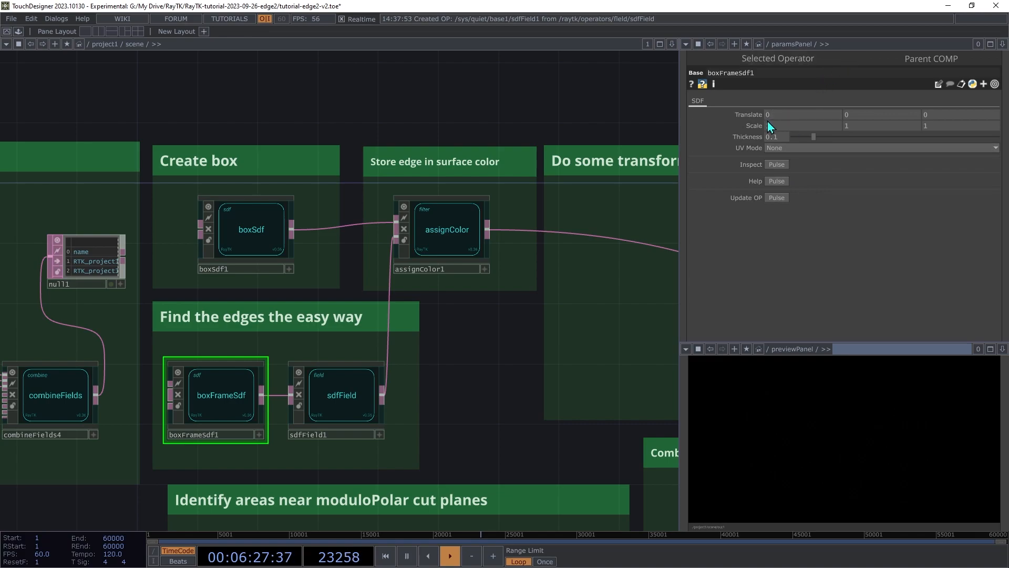
pyautogui.moveTo(754, 127); pyautogui.dragTo(751, 108, button='middle')
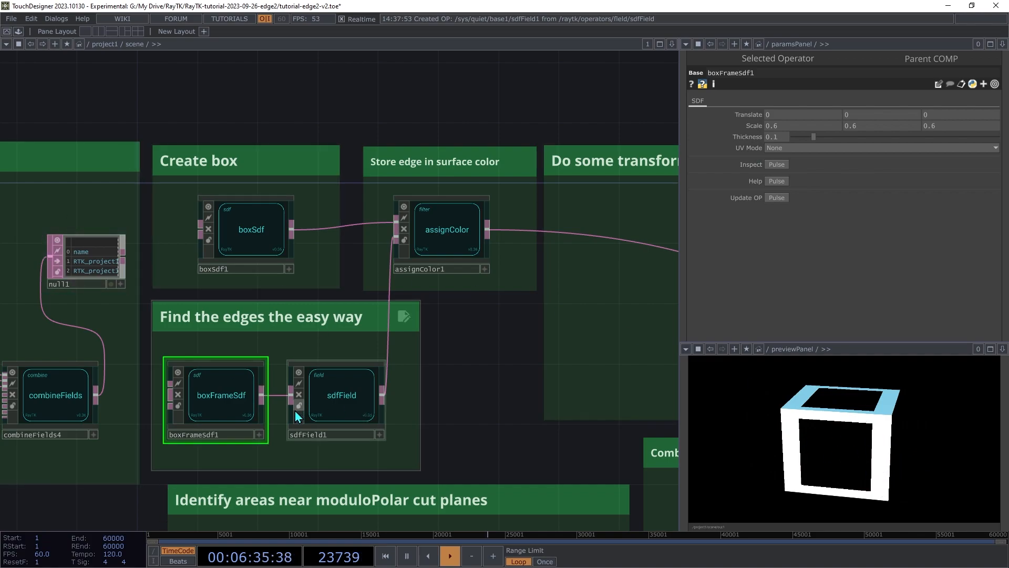
# Step: Check how boxSdf1's Scale is bound, and set boxFrameSdf1's X scale to the expression parent().par.Boxsizex
pyautogui.click(249, 244)
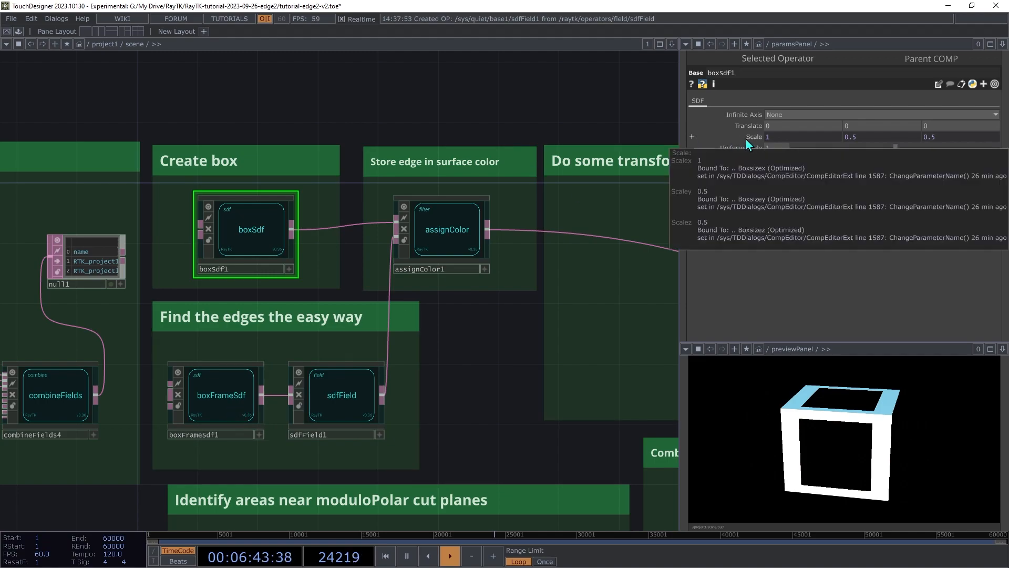
pyautogui.moveTo(755, 142)
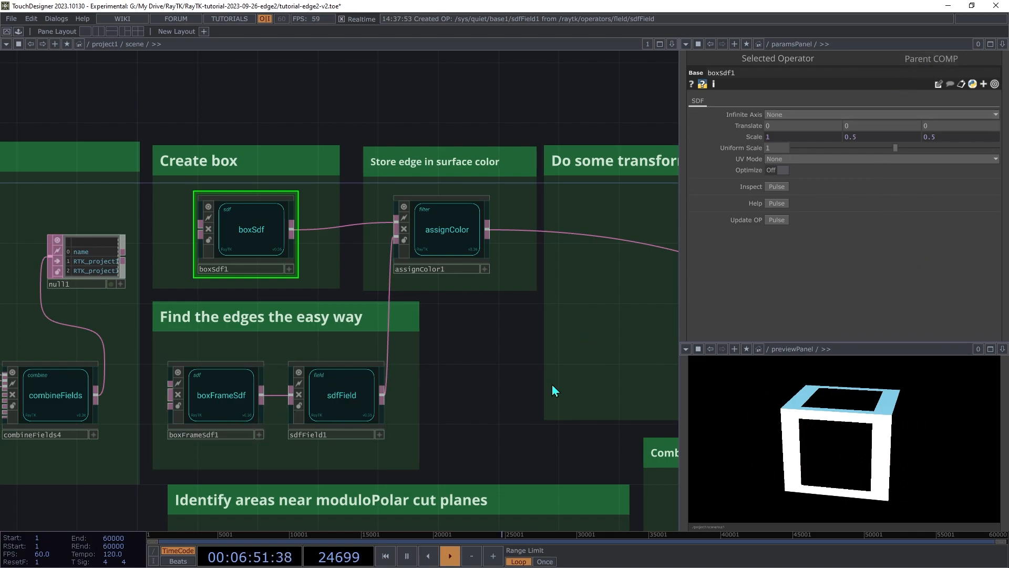
pyautogui.click(239, 398)
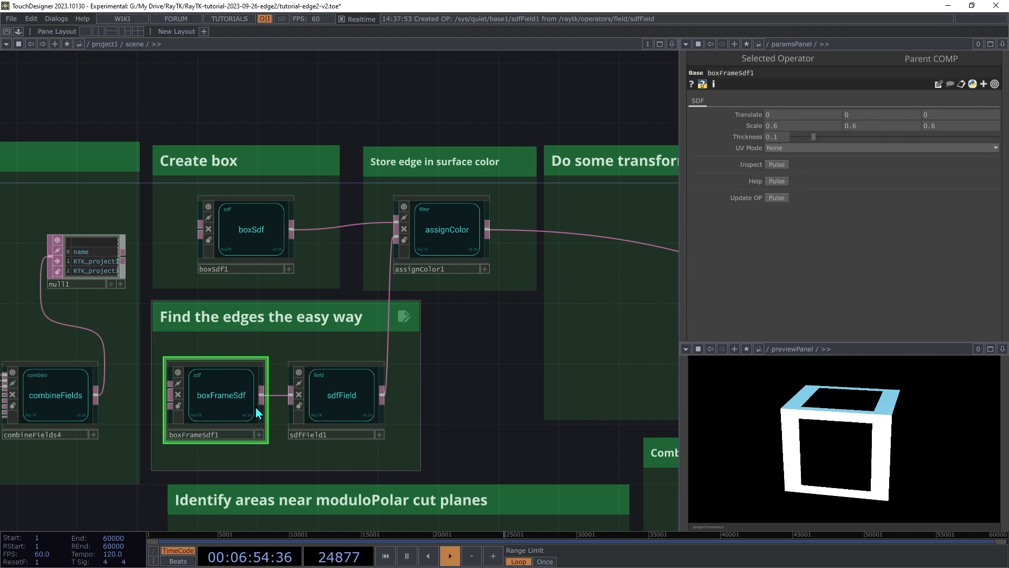
pyautogui.click(747, 125)
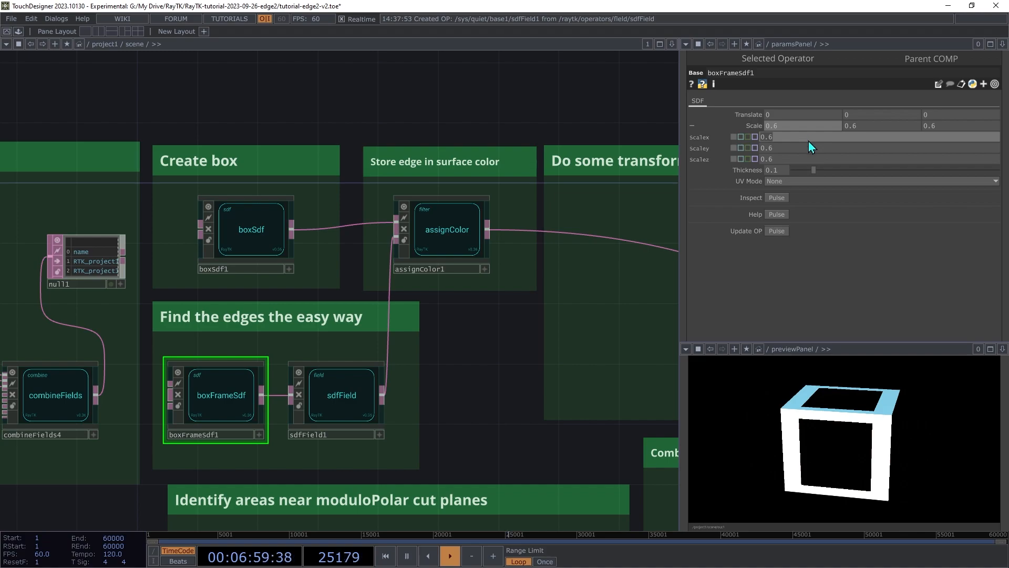
pyautogui.write('parent().par.Boxsizex')
pyautogui.press('Return')
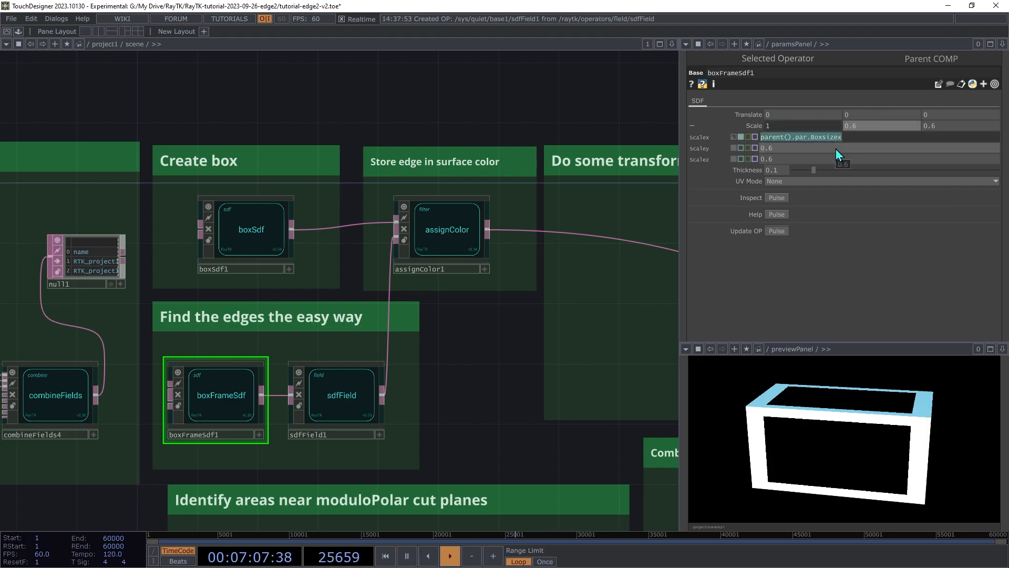
# Step: Set boxFrameSdf1's Y and Z scales to the expressions parent().par.Boxsizey and parent().par.Boxsizez
pyautogui.write('parent().par.Boxsizex')
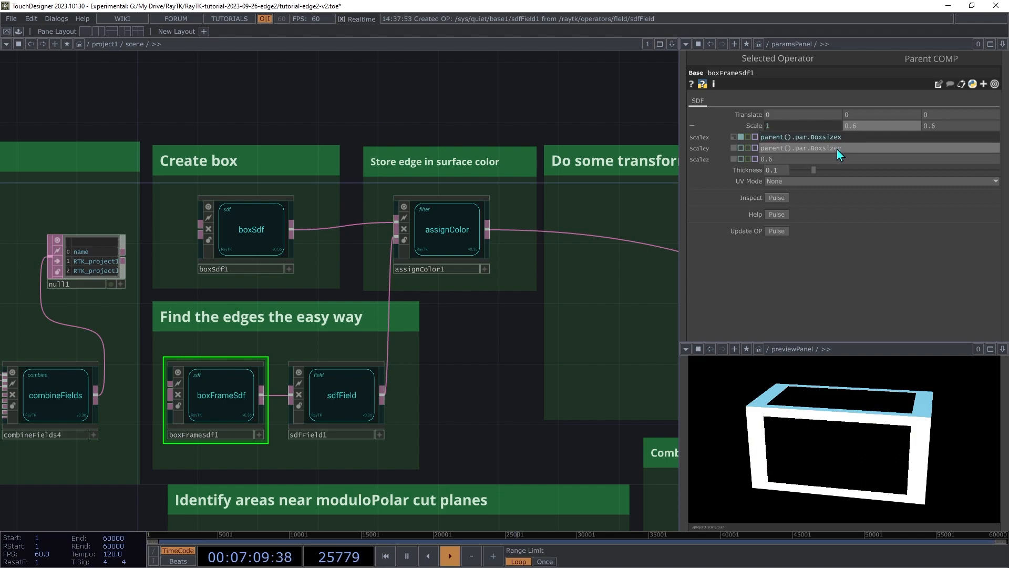
pyautogui.press('BackSpace')
pyautogui.write('y')
pyautogui.press('Return')
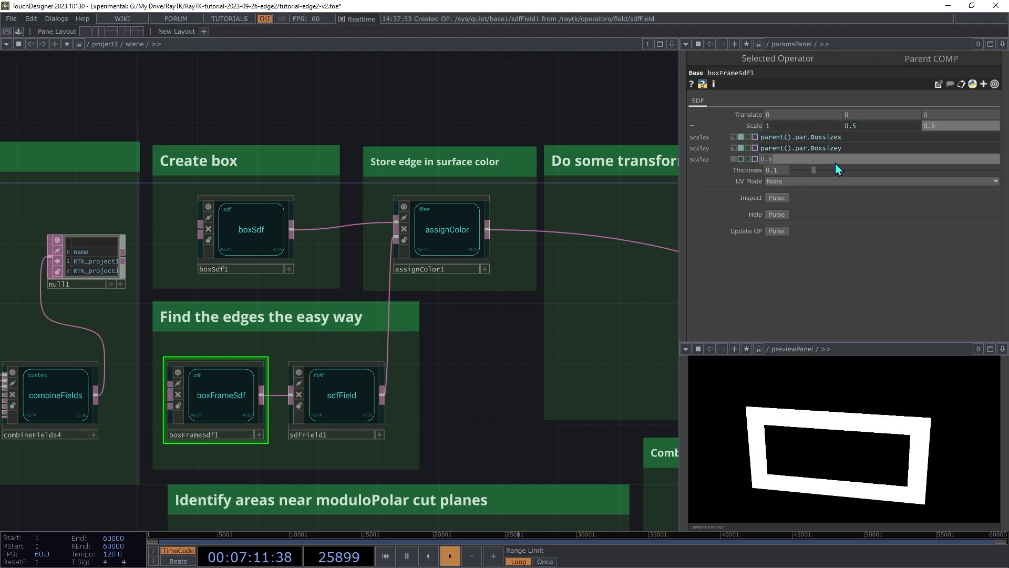
pyautogui.write('parent().par.Boxsizex')
pyautogui.press('BackSpace')
pyautogui.write('z')
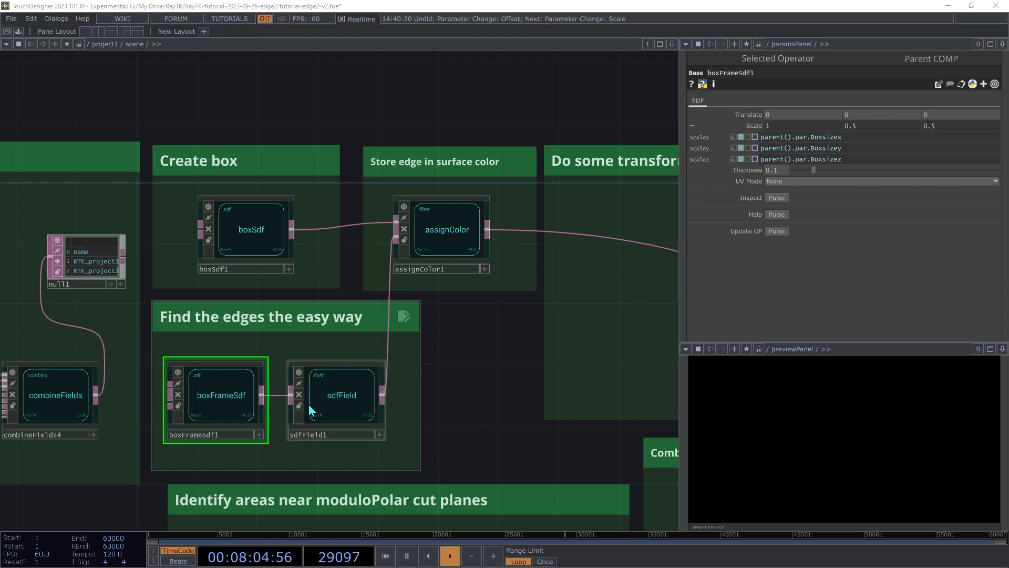
# Step: Set sdfField1's Offset to 0.002
pyautogui.click(351, 399)
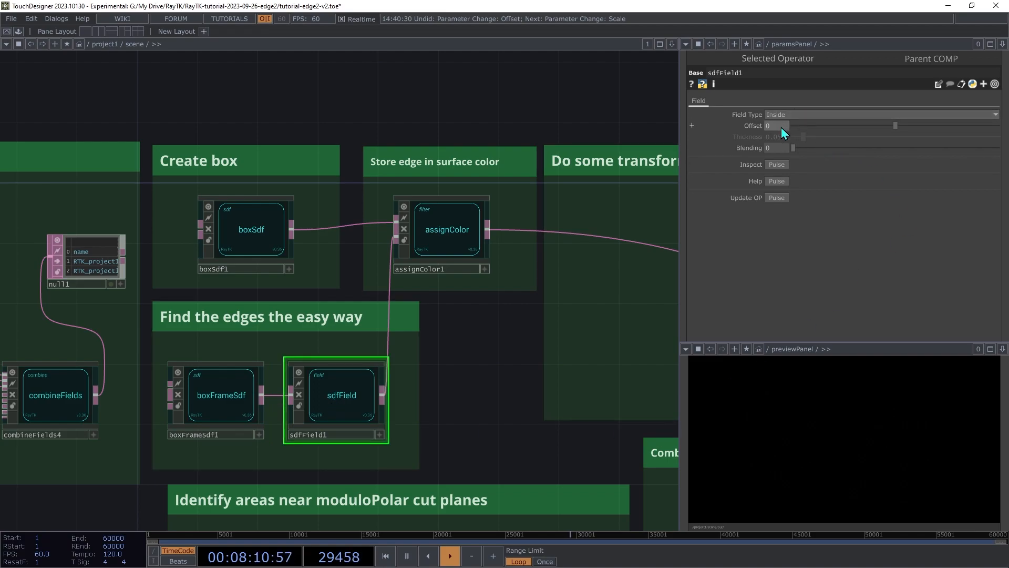
pyautogui.moveTo(782, 133); pyautogui.dragTo(804, 153, button='middle')
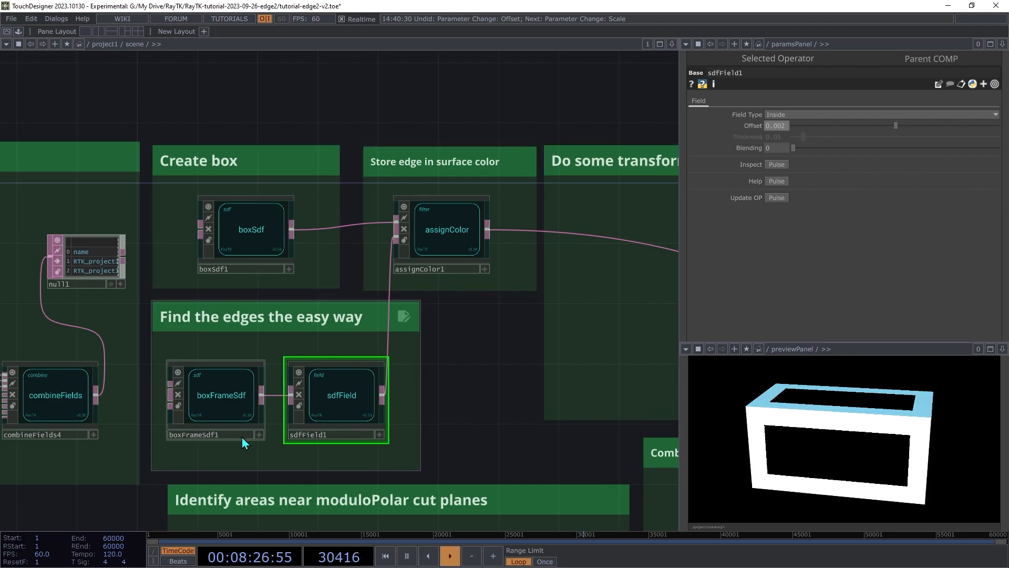
# Step: Drive boxFrameSdf1's Thickness with the expression parent().par.Thickness/4
pyautogui.click(232, 389)
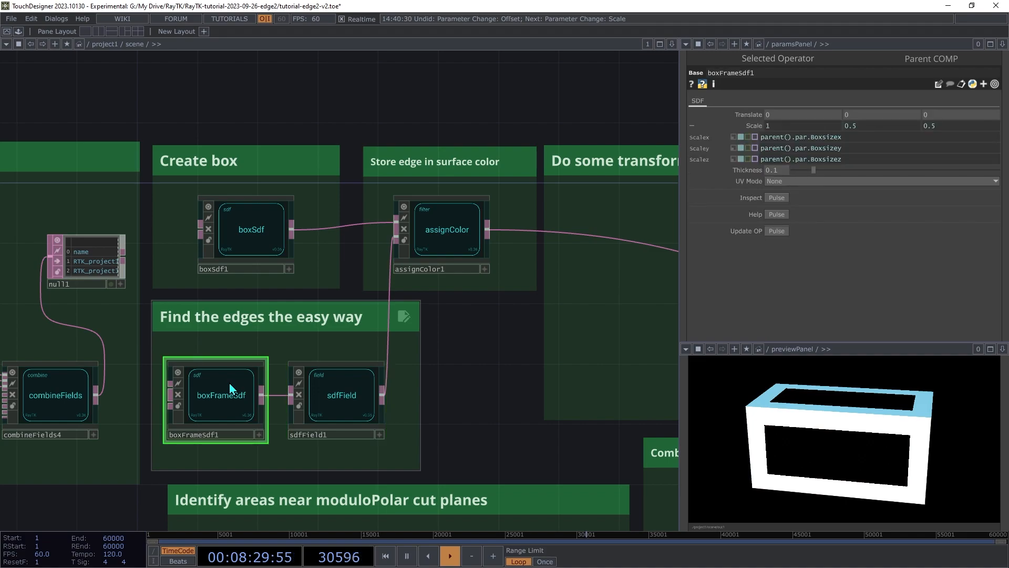
pyautogui.click(740, 174)
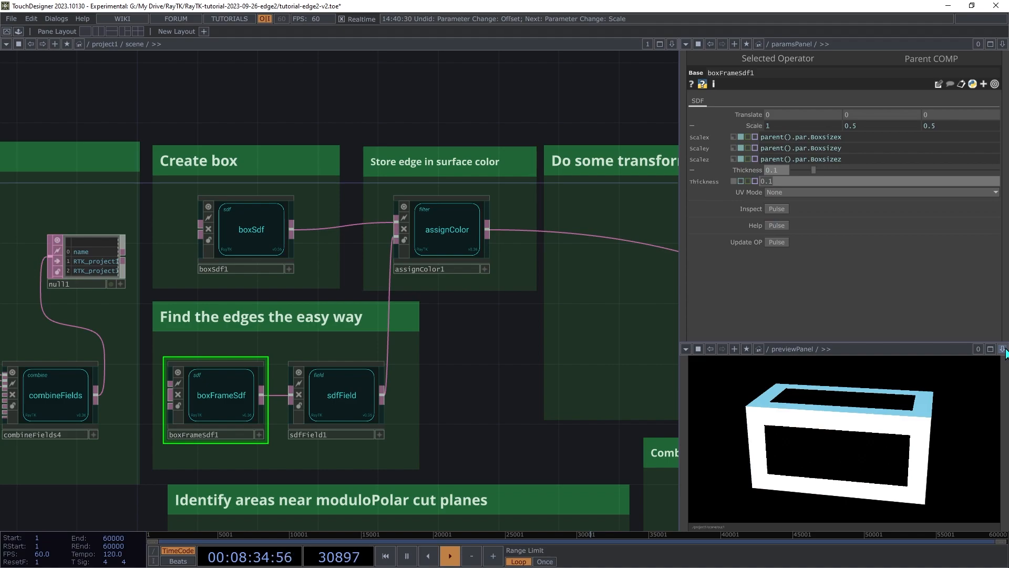
pyautogui.write('parent().par')
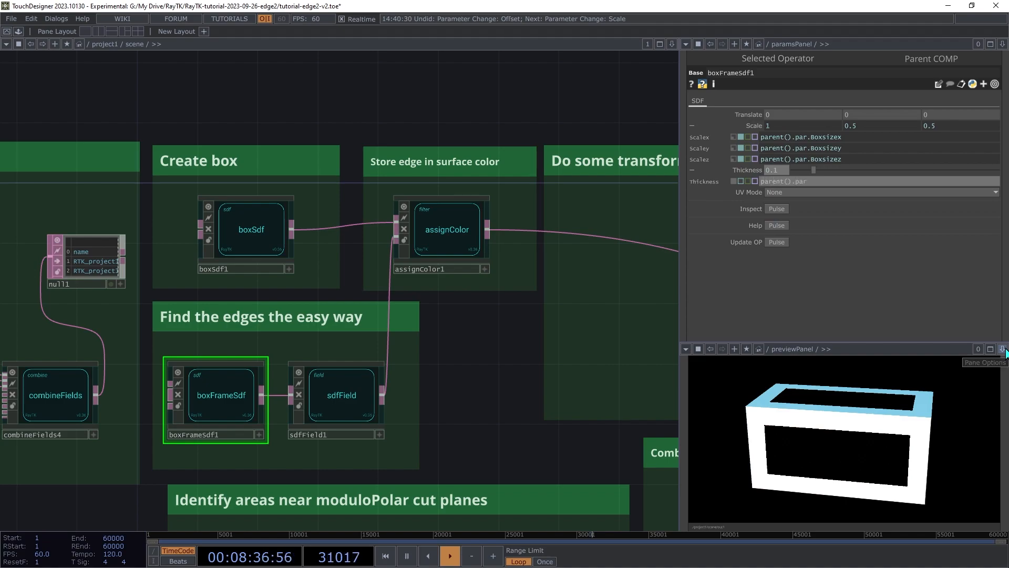
pyautogui.write('s')
pyautogui.press('Return')
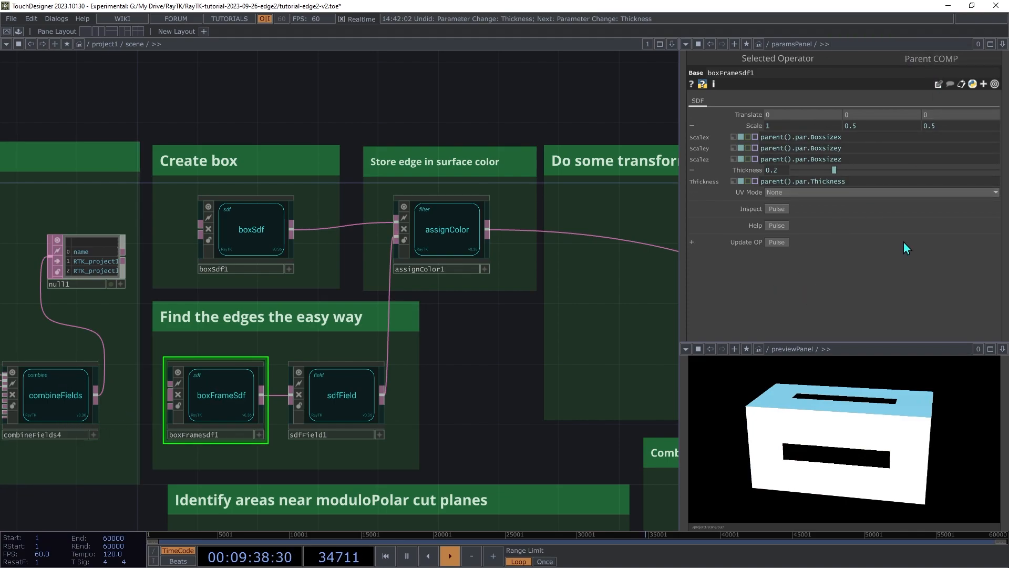
pyautogui.click(858, 183)
pyautogui.write('/4')
pyautogui.press('Return')
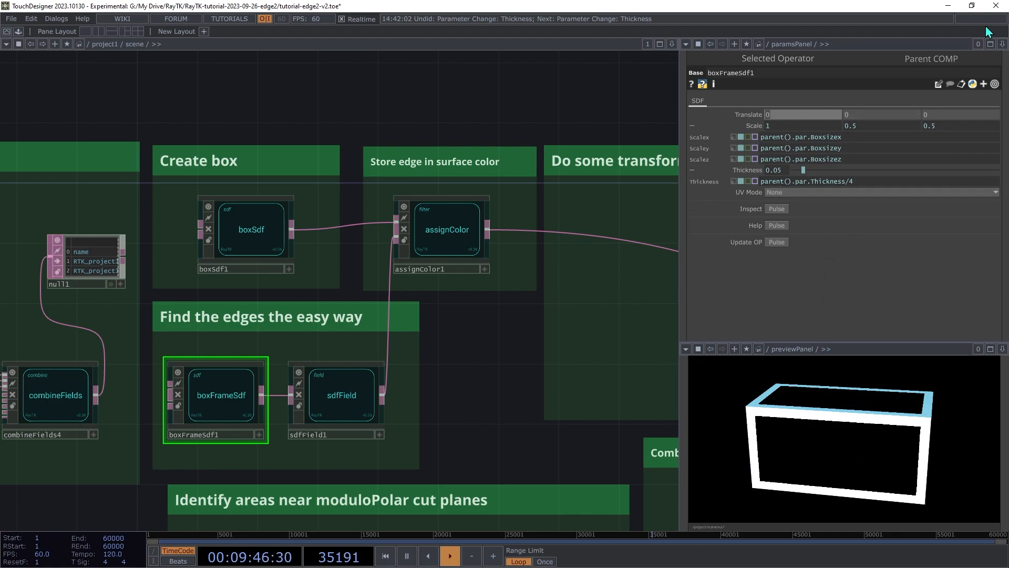
# Step: Try different Box Size and Thickness values on the parent scene component, and undo the changes
pyautogui.click(917, 58)
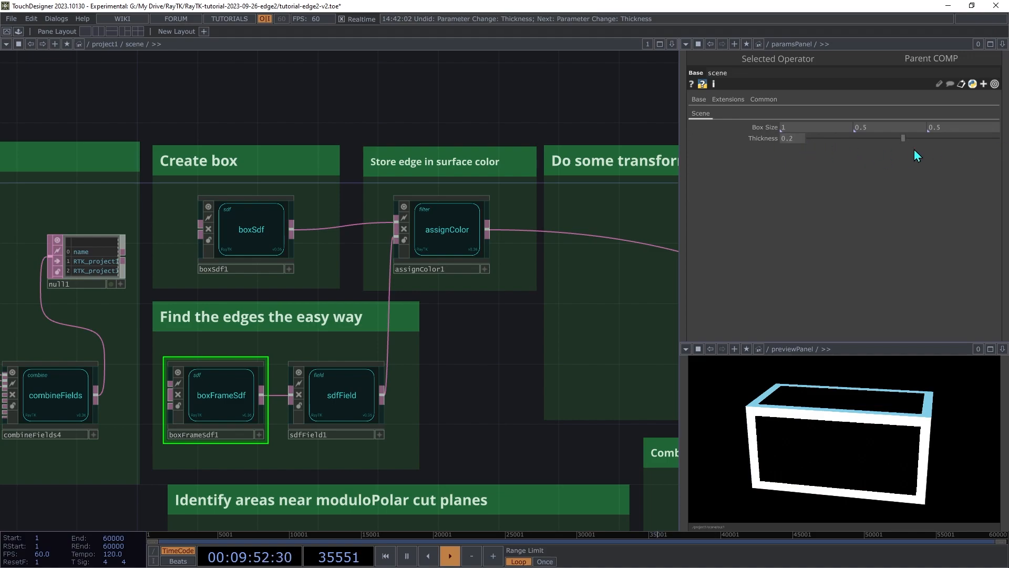
pyautogui.click(832, 60)
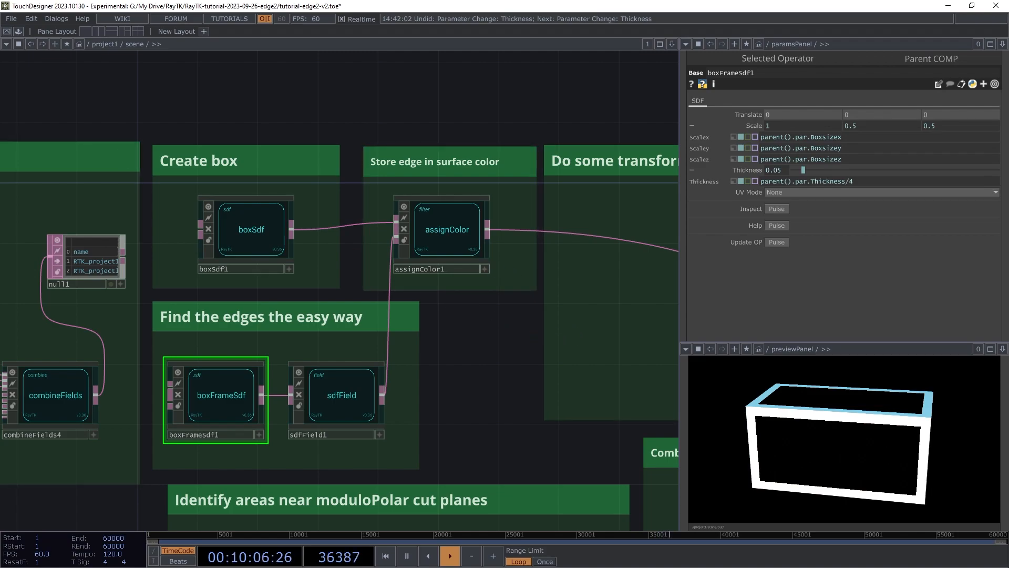
pyautogui.click(888, 60)
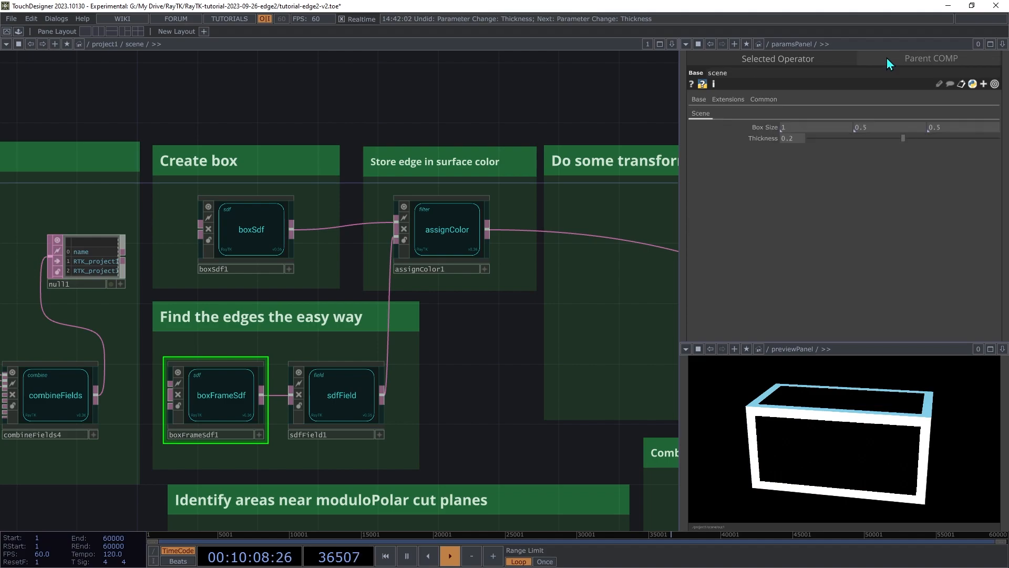
pyautogui.moveTo(816, 124); pyautogui.dragTo(935, 164)
pyautogui.hotkey('ctrl', 'z')
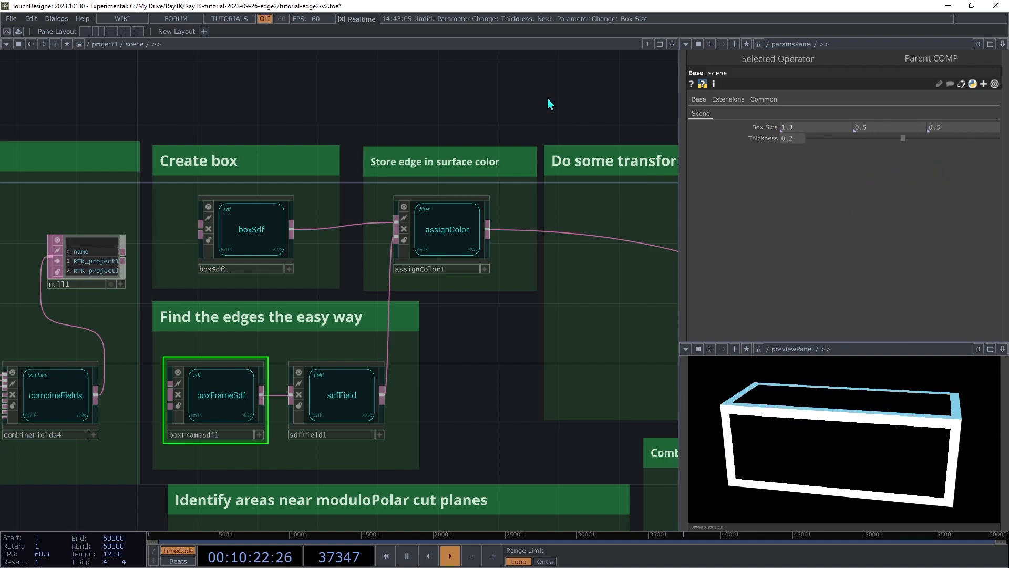
pyautogui.hotkey('ctrl', 'z')
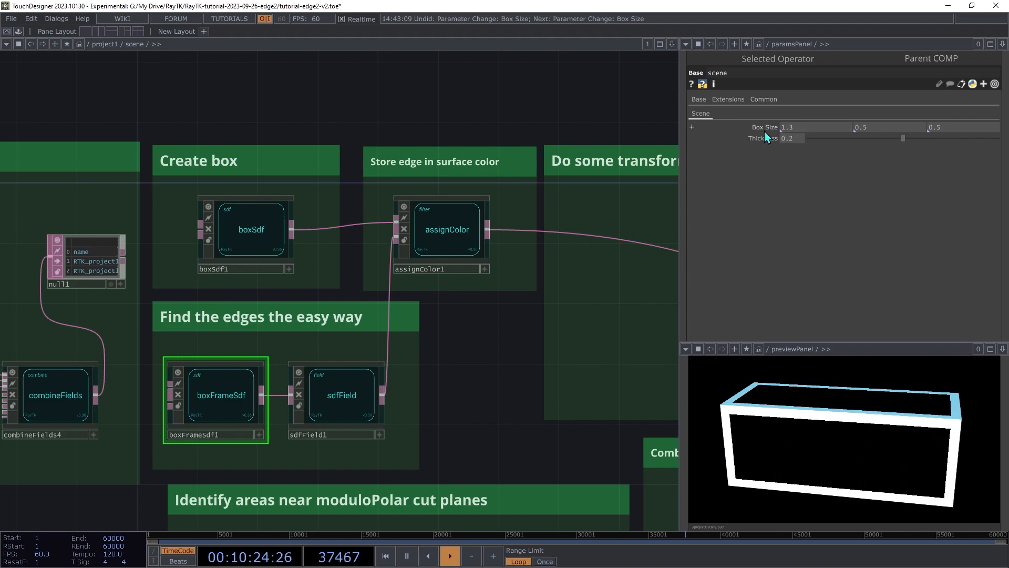
pyautogui.hotkey('ctrl', 'z')
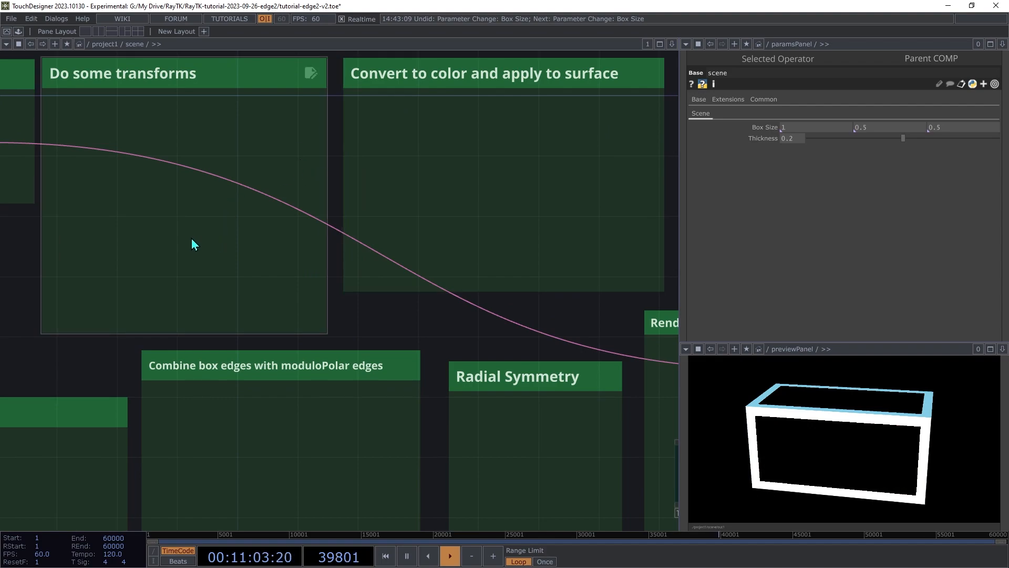
# Step: Add a RayTK moduloPolar operator inside the Radial Symmetry section
pyautogui.hotkey('alt', 'r')
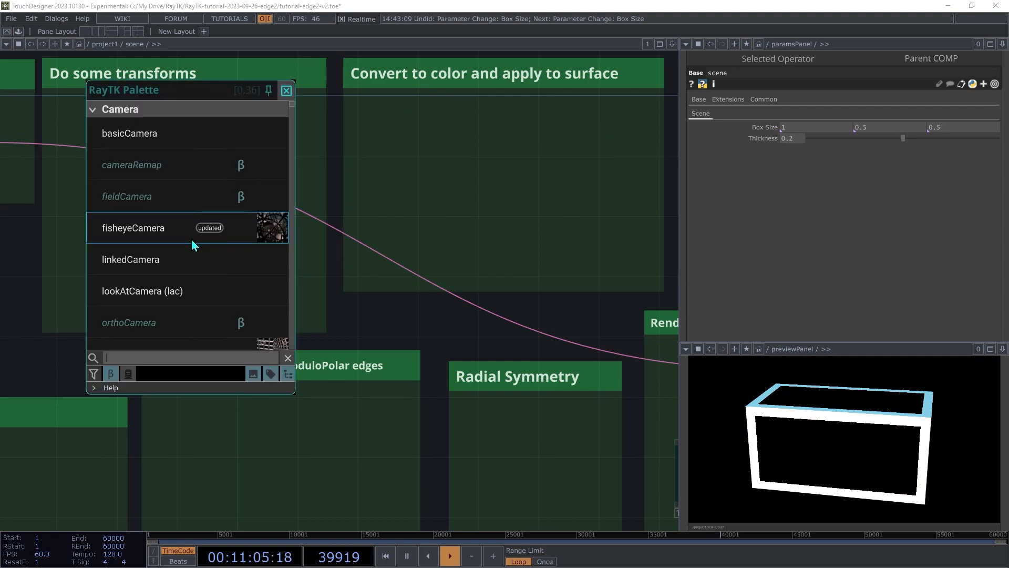
pyautogui.write('modulop')
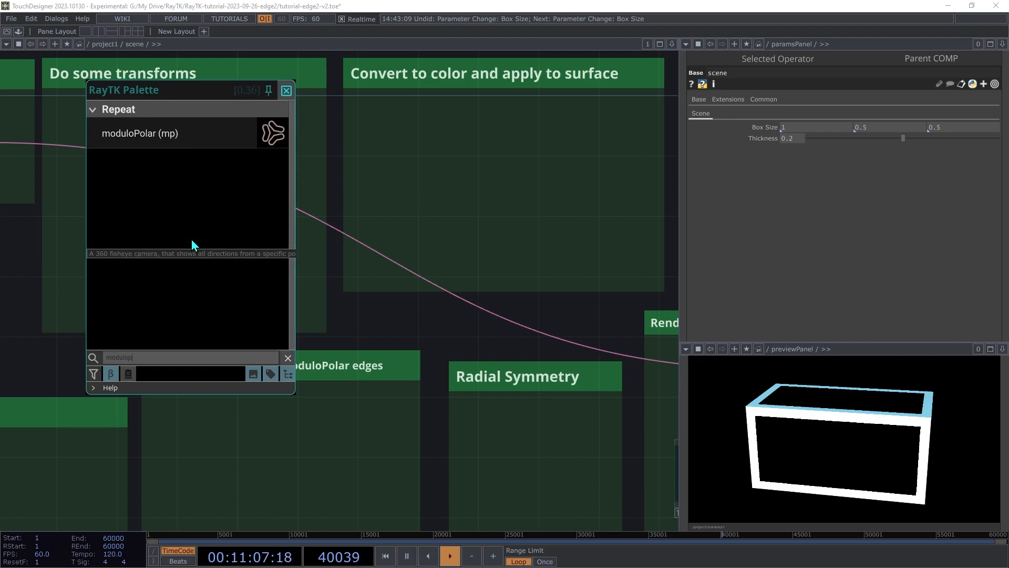
pyautogui.click(205, 134)
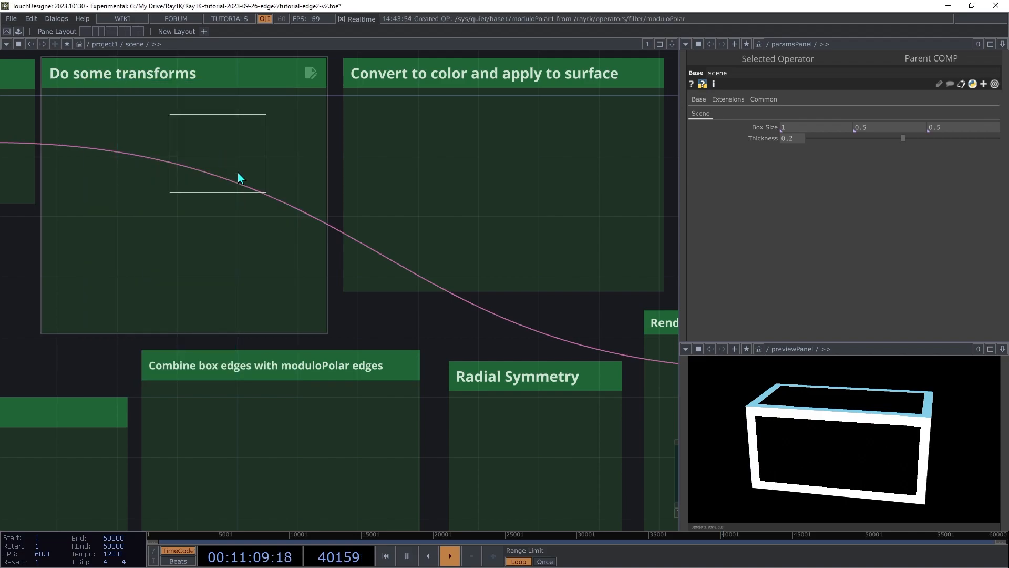
pyautogui.click(544, 461)
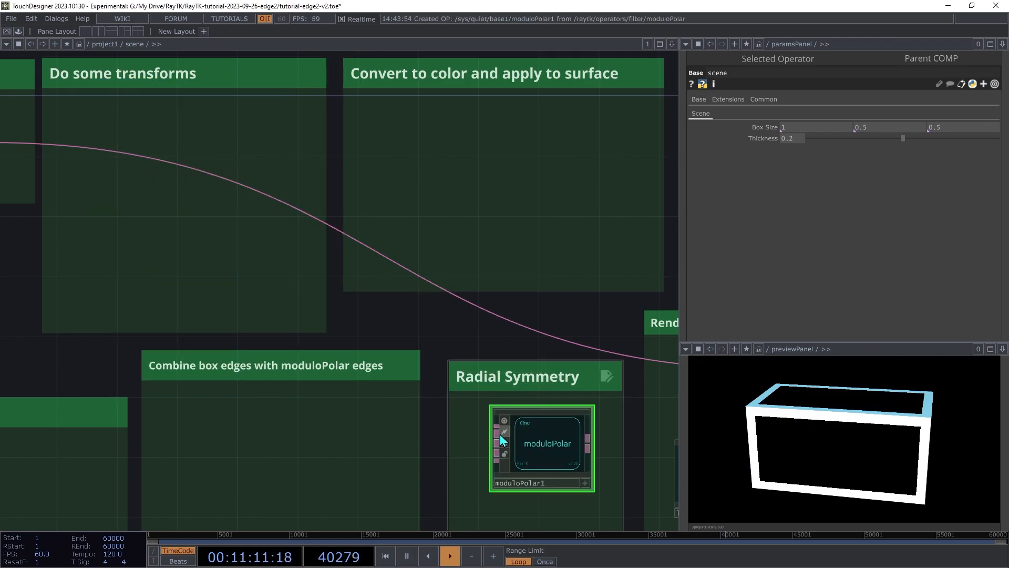
# Step: Wire the edge-storing box output into moduloPolar1, feed moduloPolar1 into raymarchRender3D, and adjust its position within the Radial Symmetry section
pyautogui.click(497, 431)
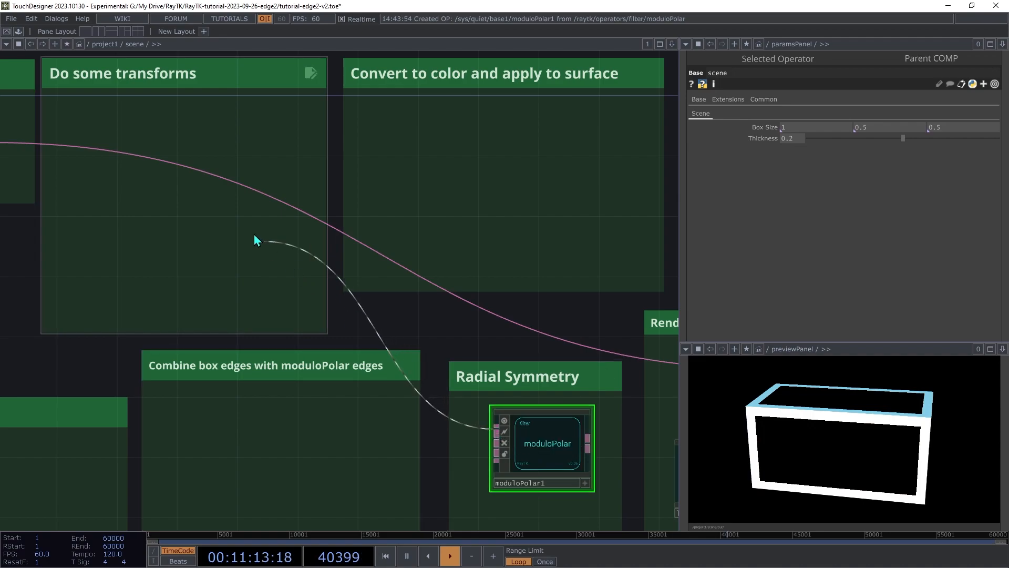
pyautogui.click(222, 176)
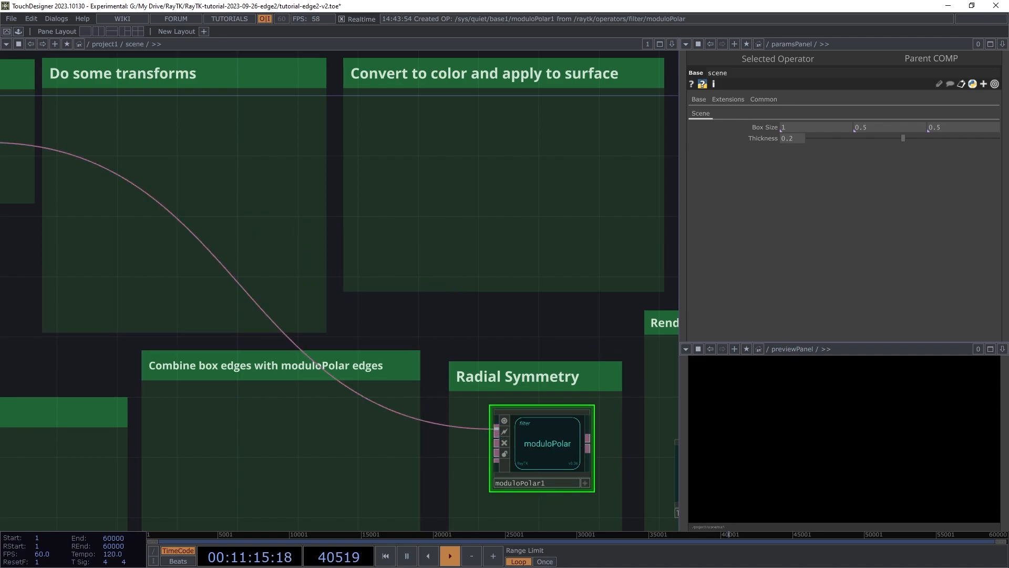
pyautogui.press('h')
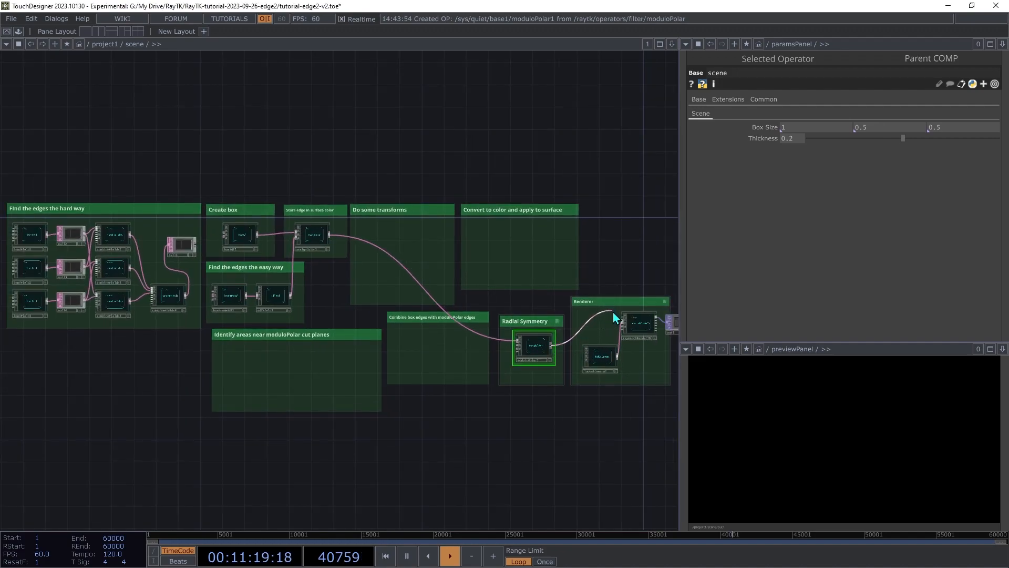
pyautogui.click(615, 322)
pyautogui.scroll(3, 468, 288)
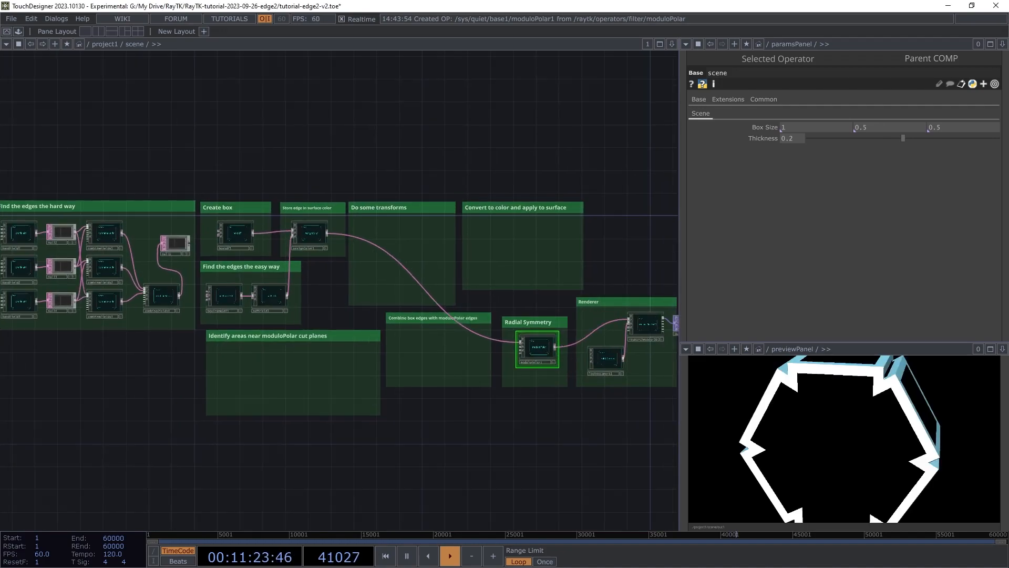
pyautogui.scroll(2, 340, 290)
pyautogui.moveTo(568, 445); pyautogui.dragTo(552, 462)
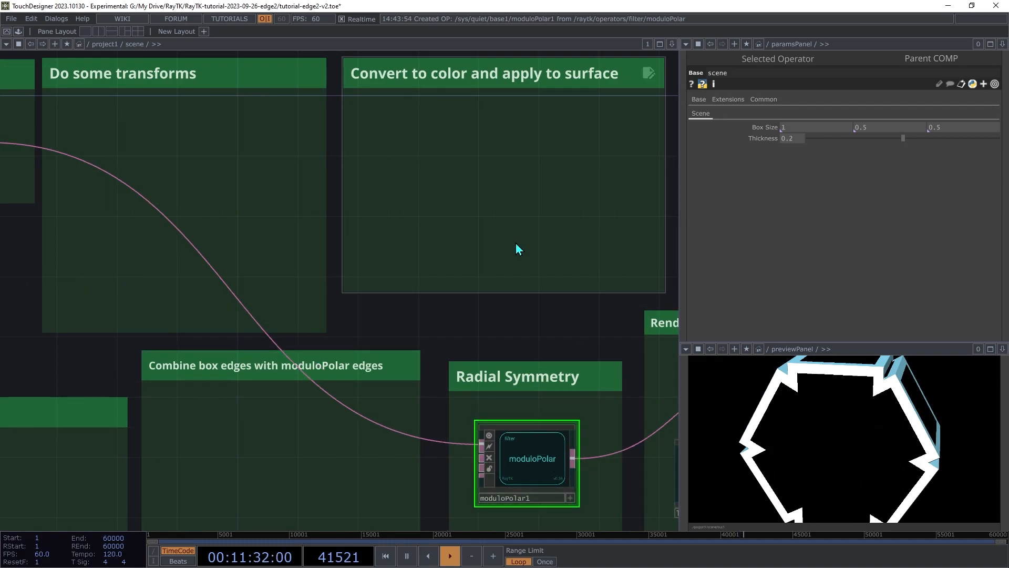
# Step: Set moduloPolar1's Mirror Type to Mirror, trying a Pre Rotate of 56 before returning Pre Rotate to 0
pyautogui.click(791, 65)
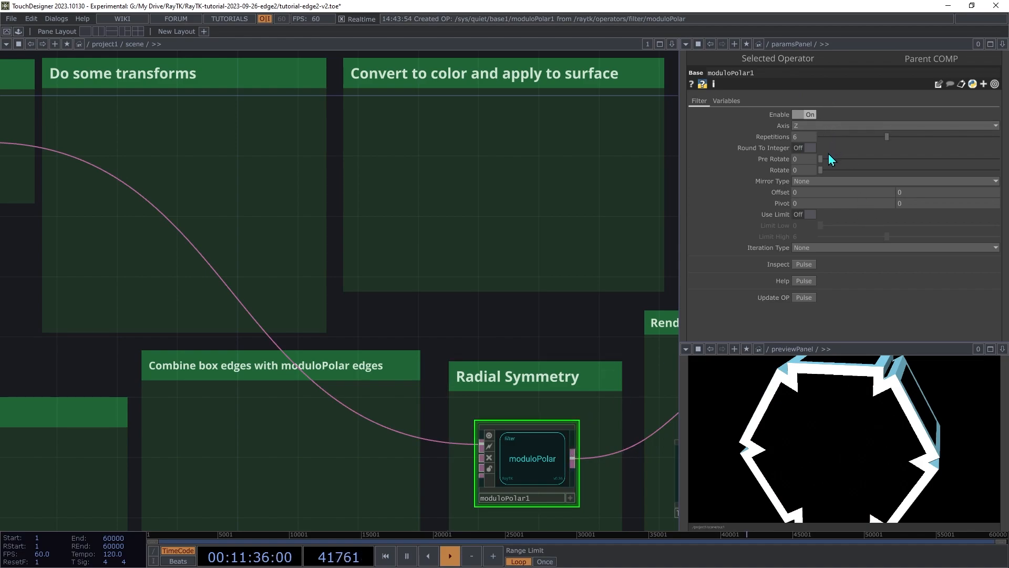
pyautogui.moveTo(822, 159); pyautogui.dragTo(844, 167)
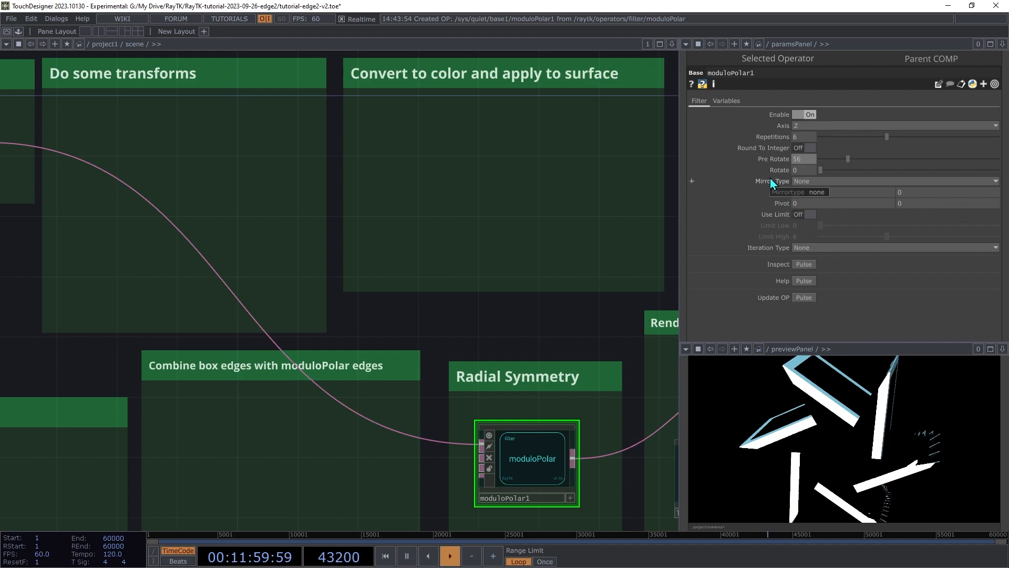
pyautogui.click(808, 183)
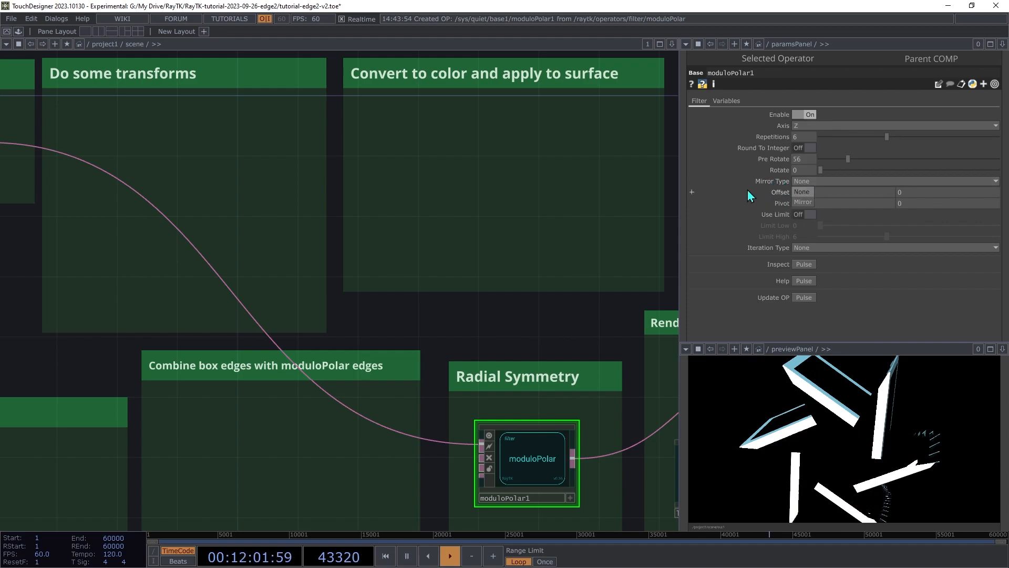
pyautogui.click(804, 202)
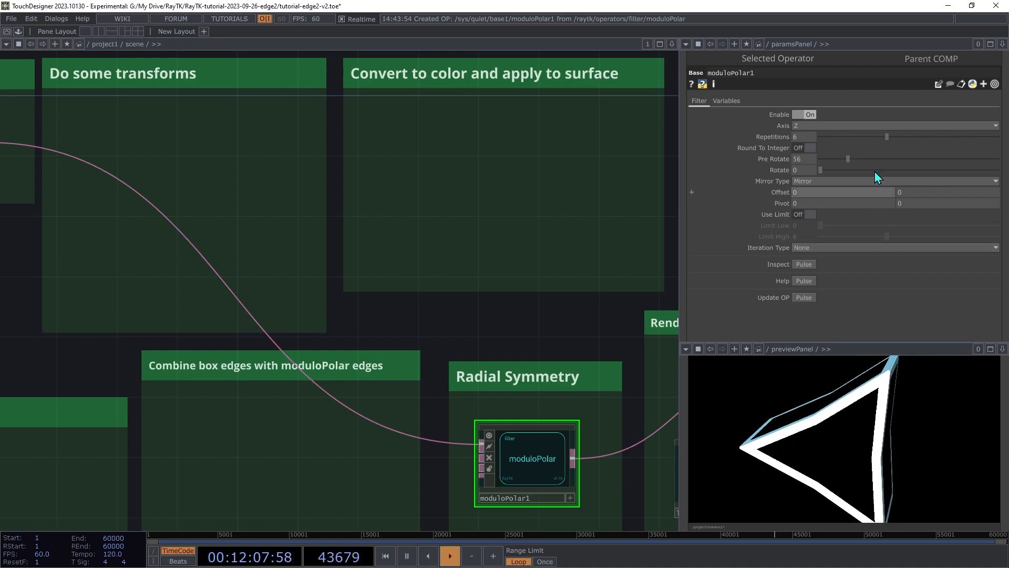
pyautogui.moveTo(847, 159); pyautogui.dragTo(804, 195)
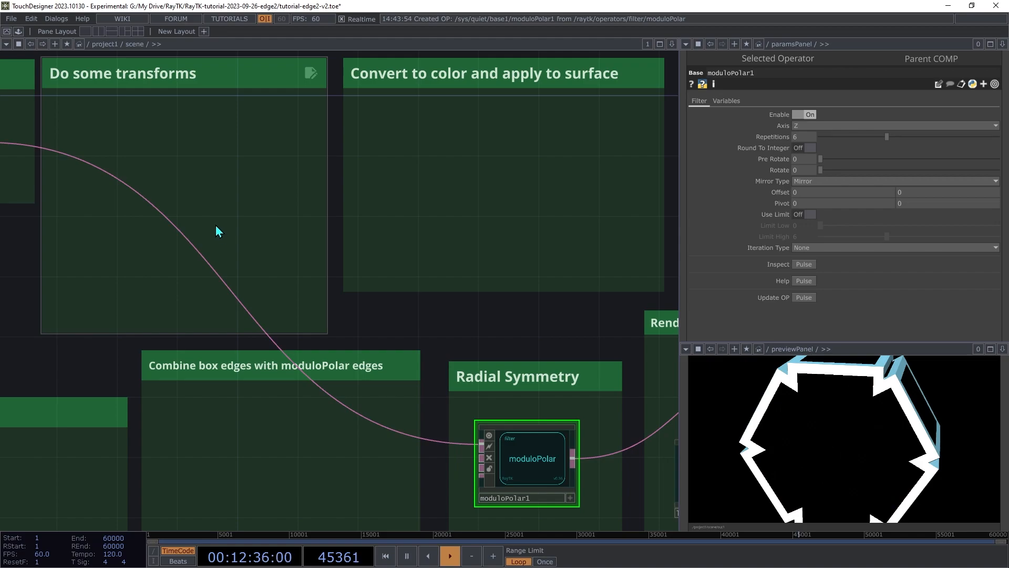
# Step: Add a RayTK rotate operator in the Do some transforms section and wire it in ahead of moduloPolar1
pyautogui.hotkey('alt', 'r')
pyautogui.write('rot')
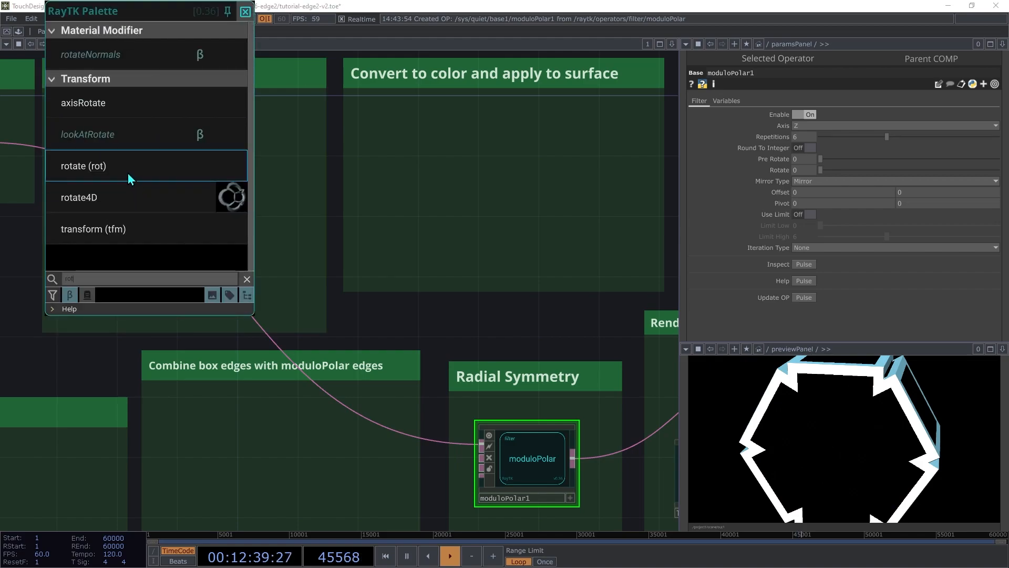
pyautogui.click(128, 167)
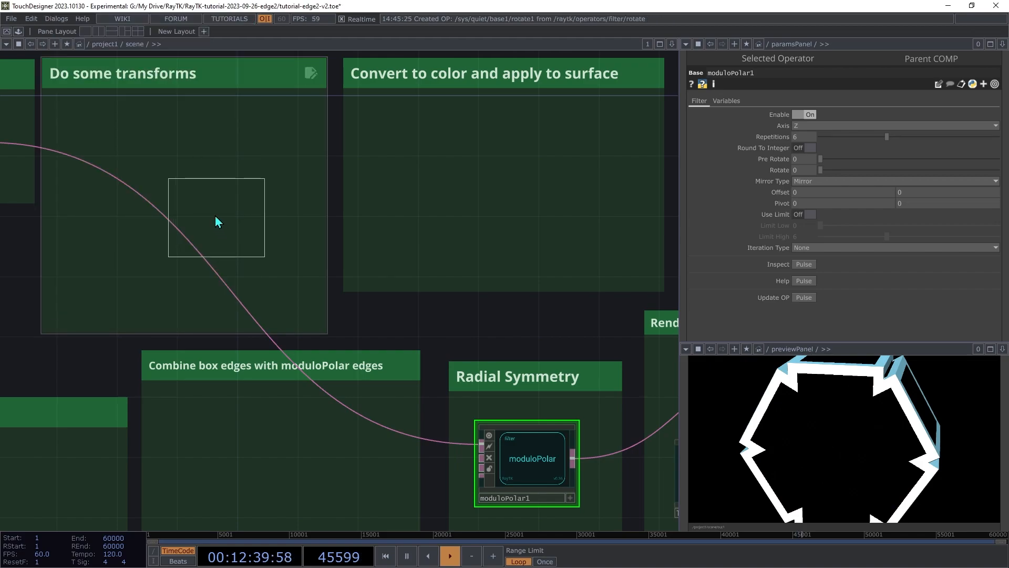
pyautogui.click(191, 197)
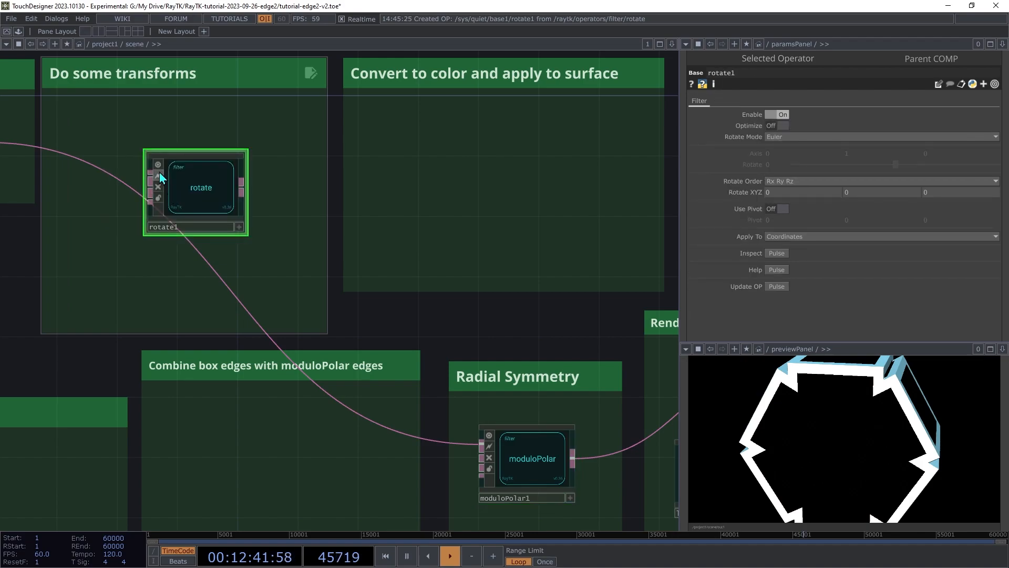
pyautogui.moveTo(152, 182); pyautogui.dragTo(118, 181)
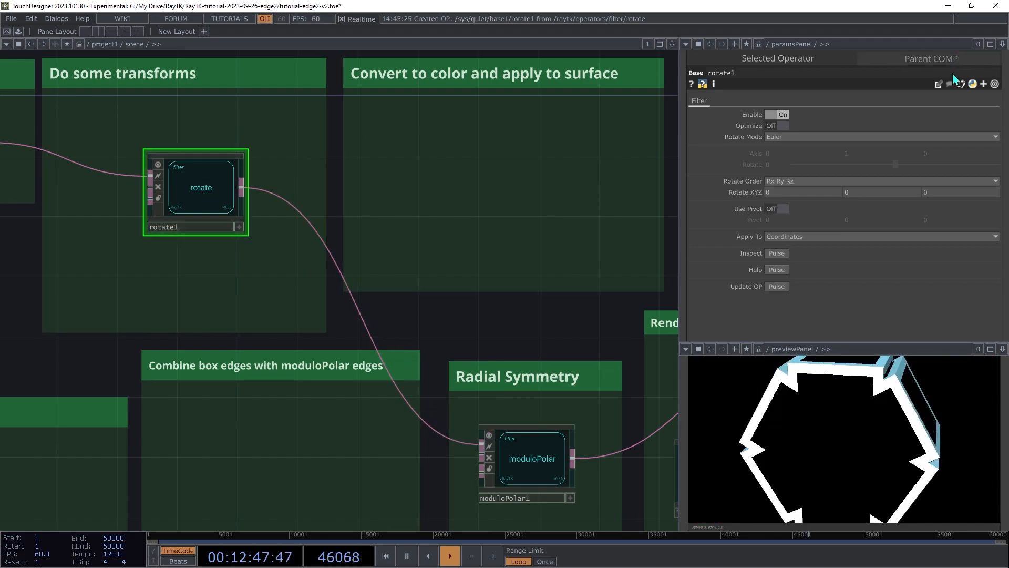
# Step: Set rotate1's Rotate XYZ to 30 on X and -10 on Z
pyautogui.moveTo(803, 194); pyautogui.dragTo(807, 202, button='middle')
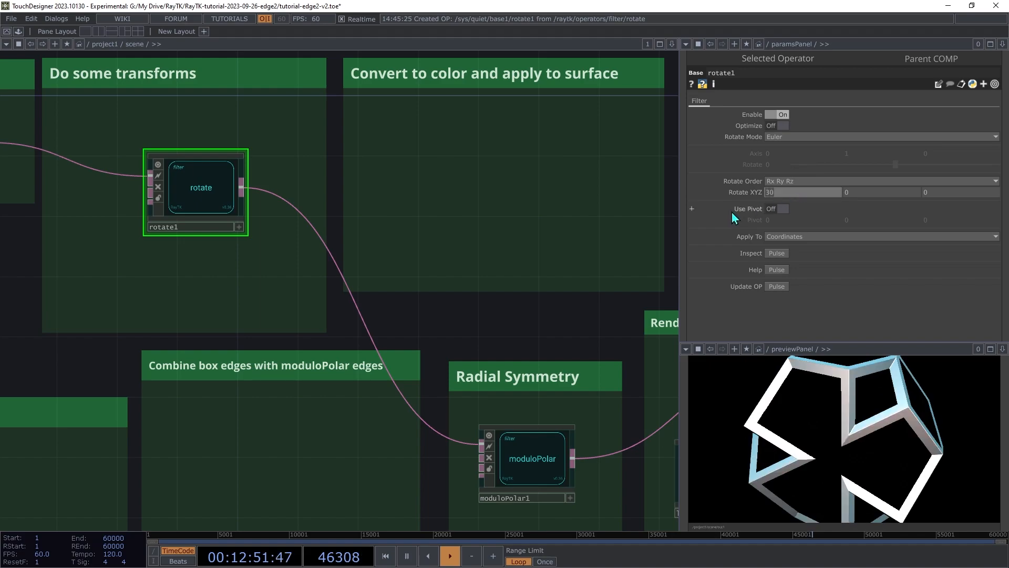
pyautogui.press('Tab')
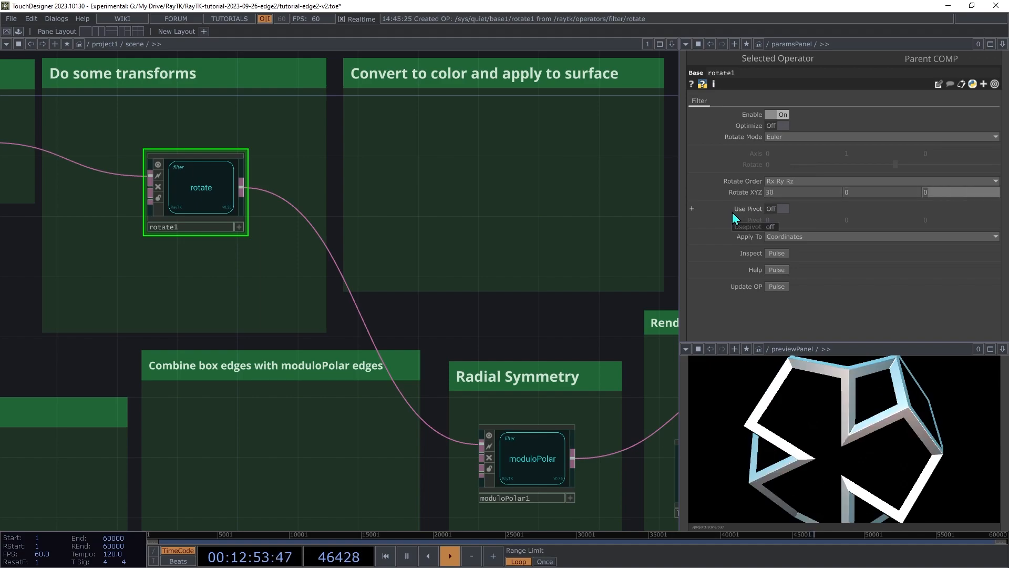
pyautogui.write('-10')
pyautogui.press('Tab')
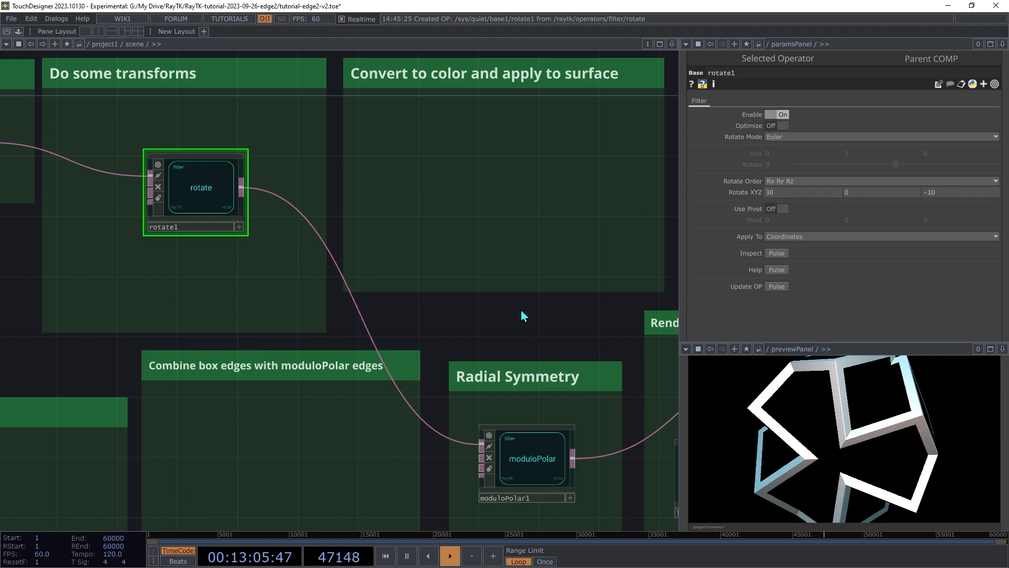
# Step: Set lookAtCamera1's FOV Angle to 60 in the Renderer section
pyautogui.moveTo(521, 310); pyautogui.dragTo(488, 304)
pyautogui.hscroll(10, 523, 315)
pyautogui.click(442, 436)
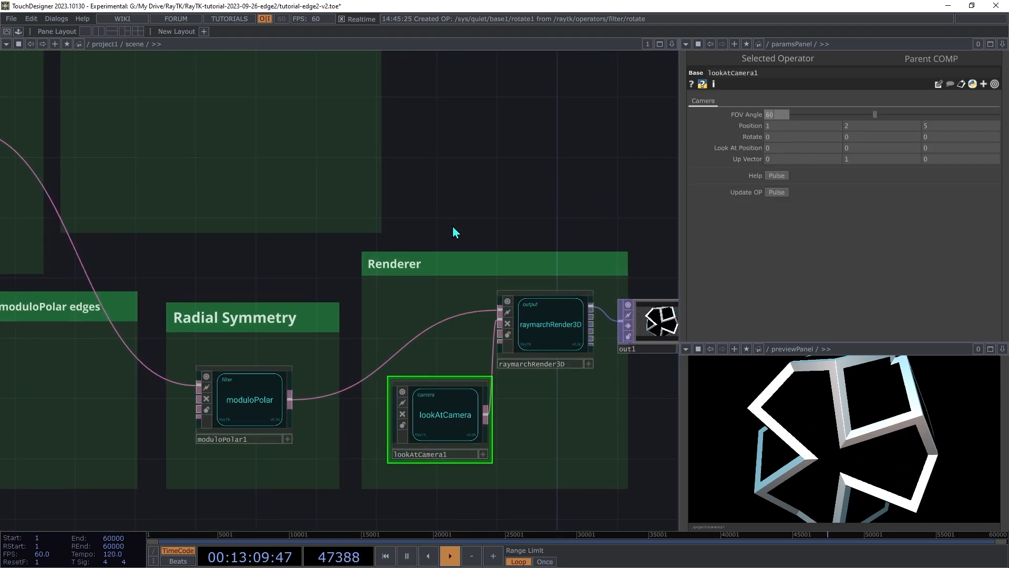
pyautogui.press('Tab')
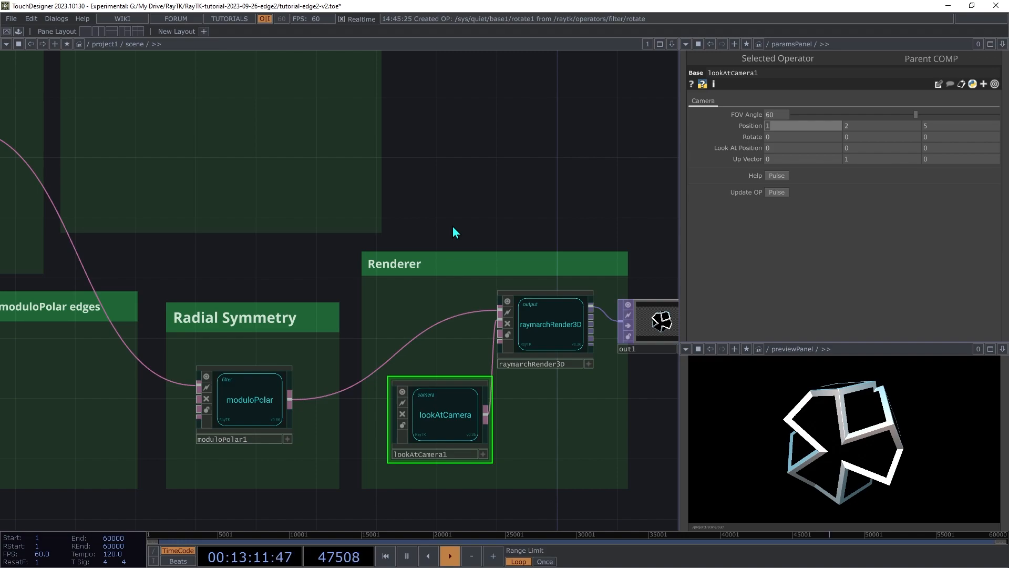
# Step: Disable the rotate1 operator and move it slightly higher within the Do some transforms section
pyautogui.hscroll(-11, 506, 203)
pyautogui.scroll(2, 507, 203)
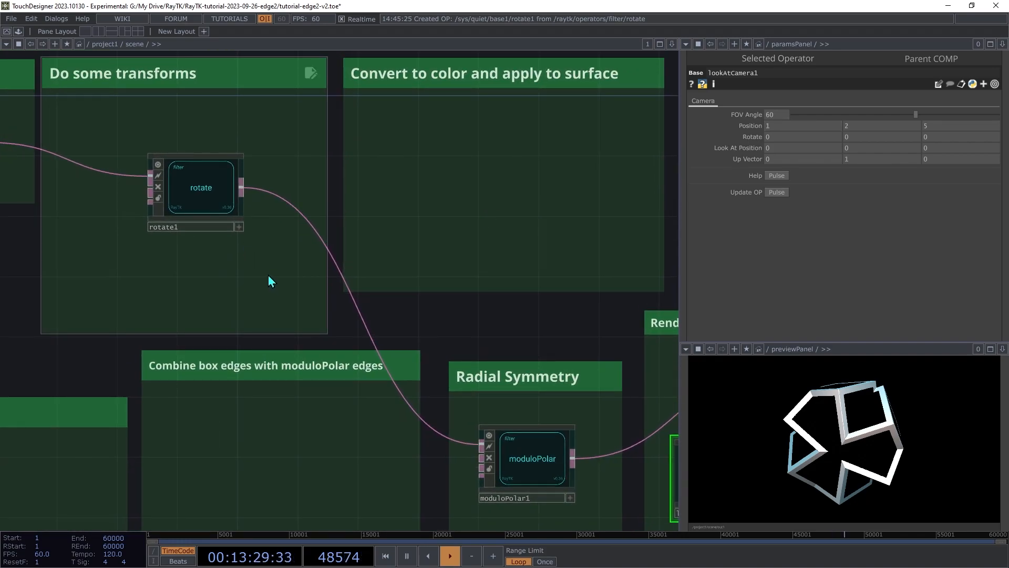
pyautogui.click(206, 193)
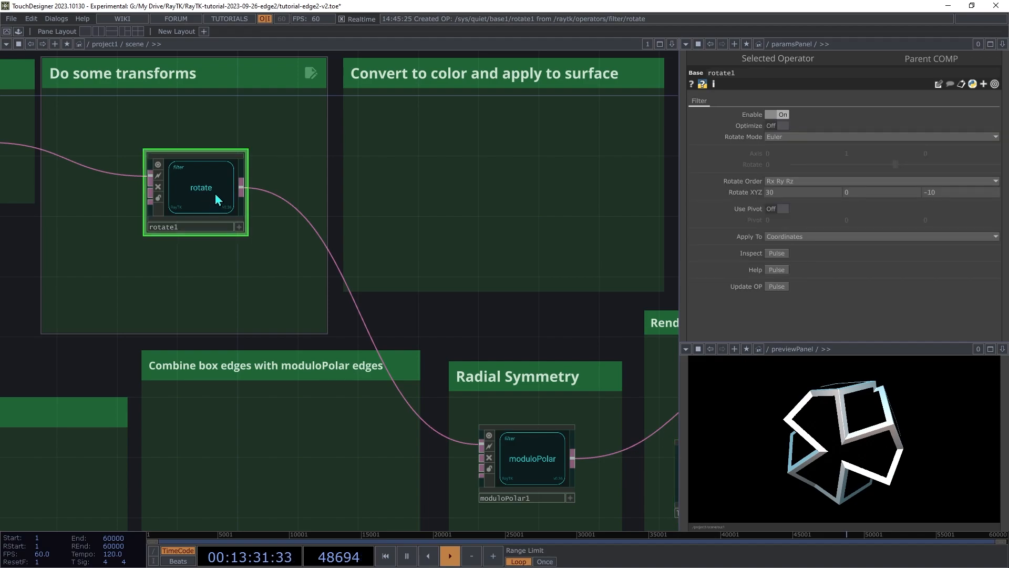
pyautogui.click(783, 114)
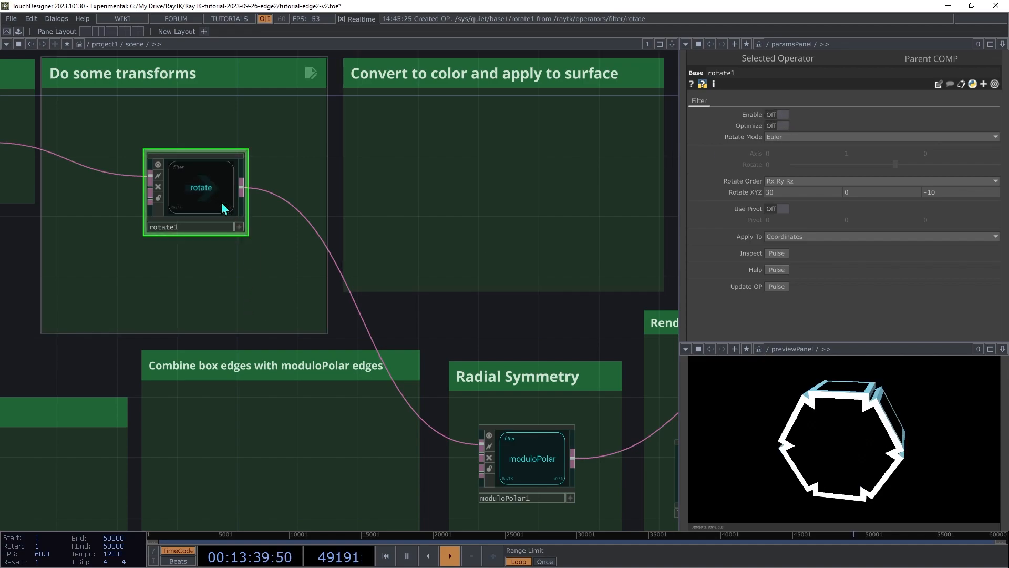
pyautogui.moveTo(210, 193); pyautogui.dragTo(211, 163)
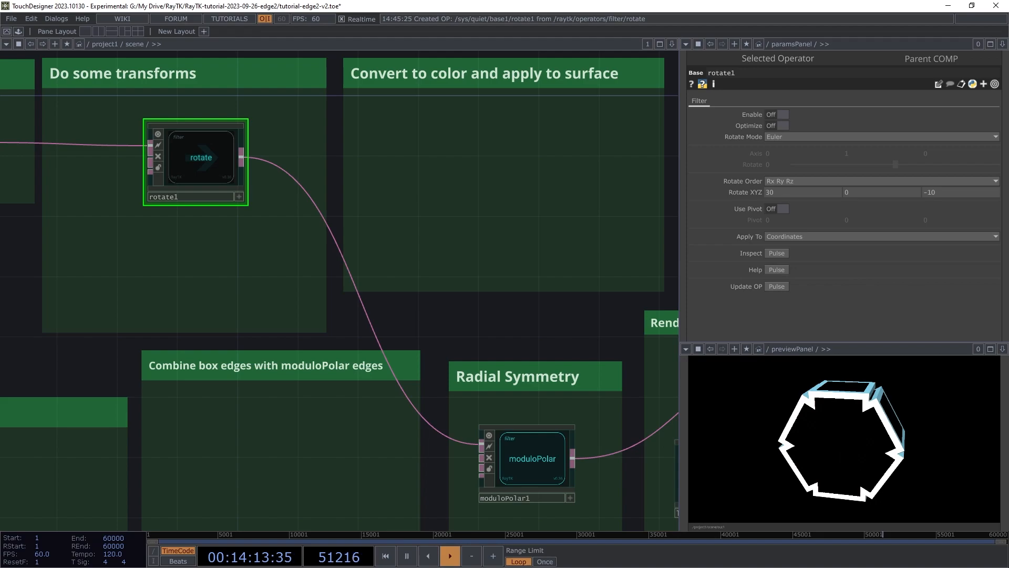
# Step: Set lookAtCamera1's X and Y Position to 0 so the camera faces the shape straight on
pyautogui.moveTo(673, 463); pyautogui.dragTo(506, 420)
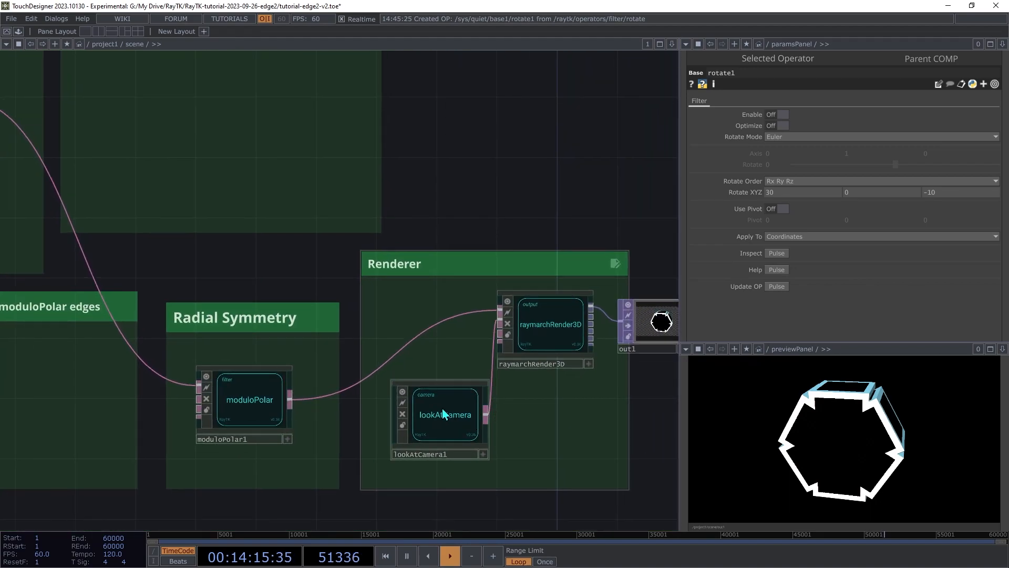
pyautogui.click(443, 408)
pyautogui.click(819, 128)
pyautogui.write('0')
pyautogui.press('Tab')
pyautogui.write('0')
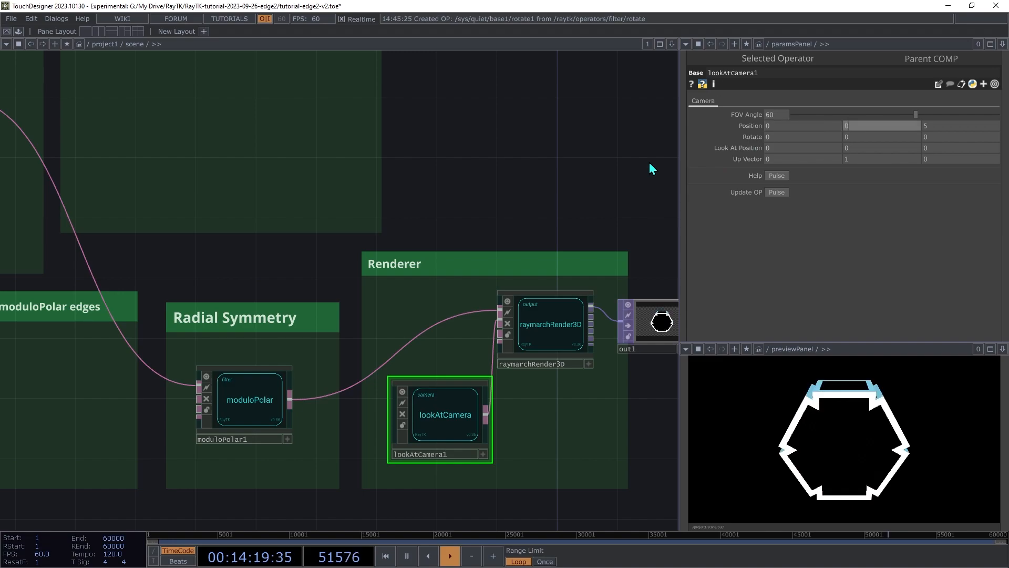
pyautogui.press('Tab')
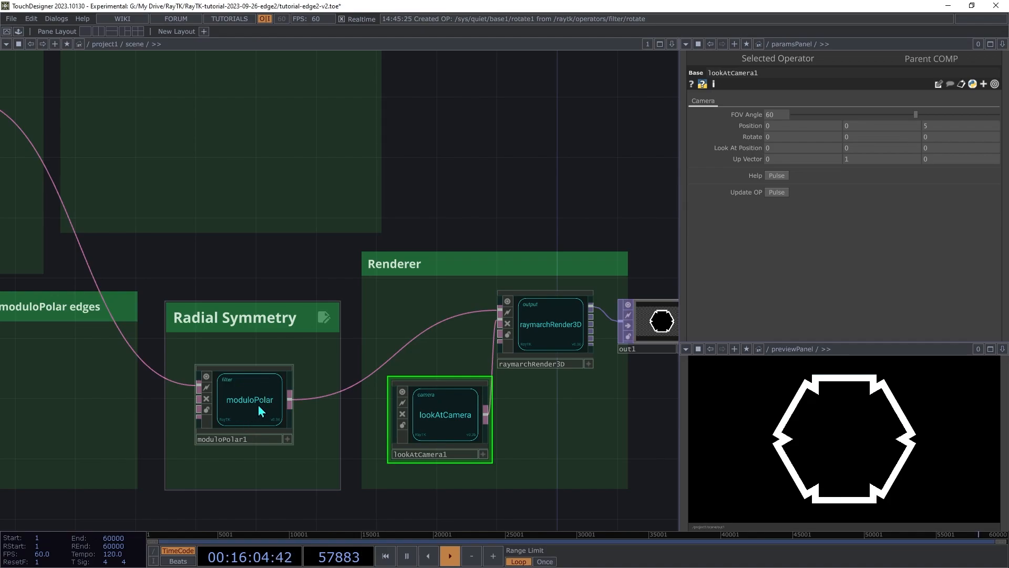
# Step: Toggle moduloPolar1's Enable repeatedly to compare the box with and without radial symmetry, leaving it off
pyautogui.click(257, 405)
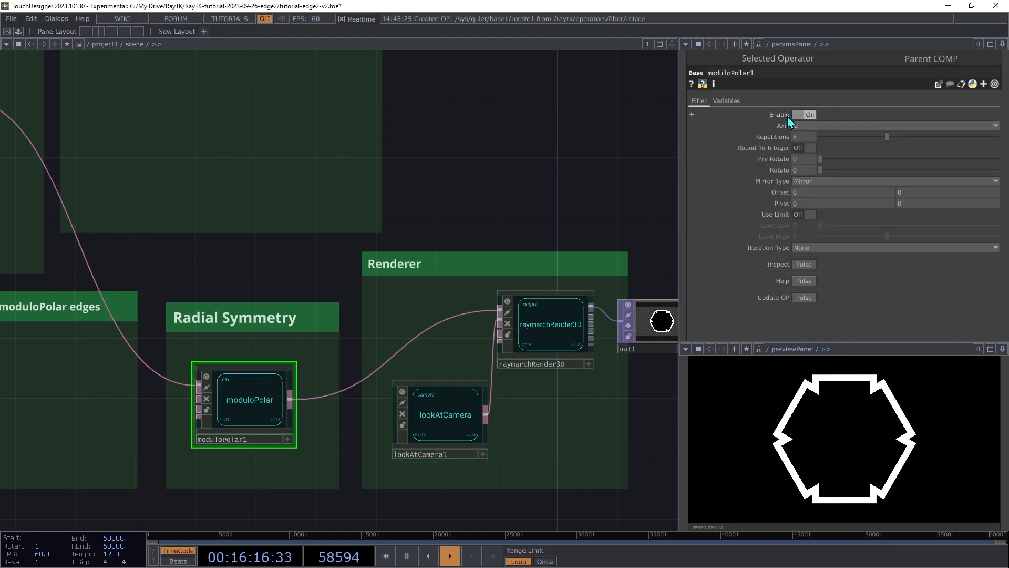
pyautogui.click(808, 116)
pyautogui.click(808, 117)
pyautogui.click(808, 116)
pyautogui.click(809, 117)
pyautogui.click(808, 117)
pyautogui.click(808, 116)
pyautogui.click(809, 116)
pyautogui.click(808, 116)
pyautogui.click(809, 116)
pyautogui.click(809, 115)
pyautogui.click(808, 115)
pyautogui.click(808, 116)
pyautogui.click(808, 116)
pyautogui.click(809, 116)
pyautogui.click(801, 114)
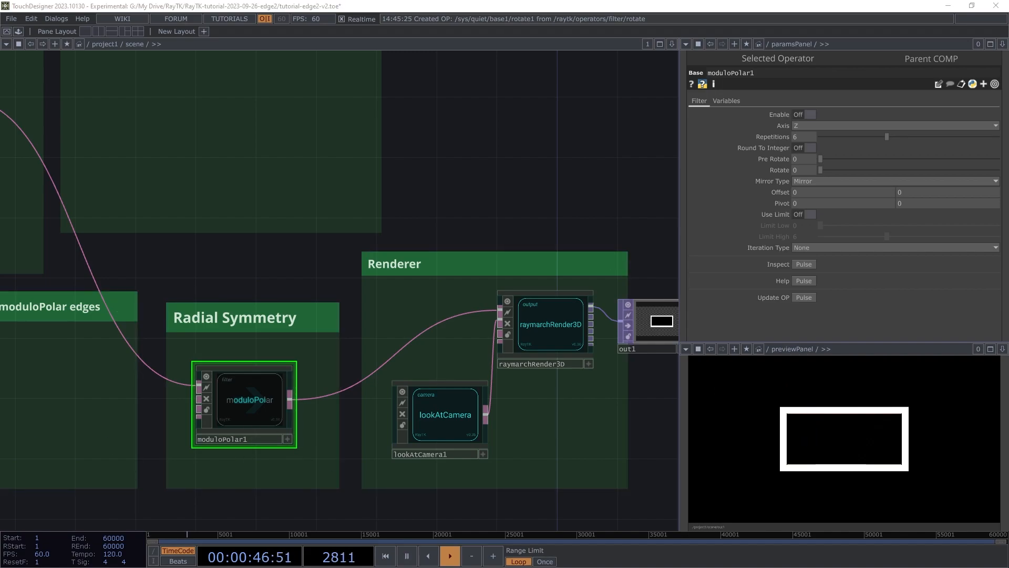
# Step: Add an assignColor operator inside the Convert to color and apply to surface section
pyautogui.scroll(-5, 426, 350)
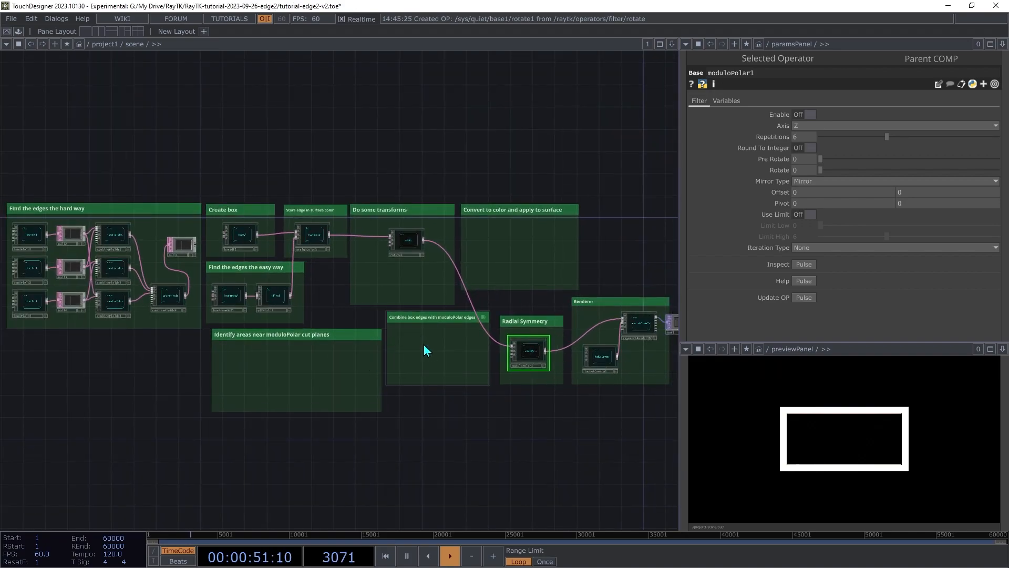
pyautogui.hotkey('alt', 'r')
pyautogui.write('assi')
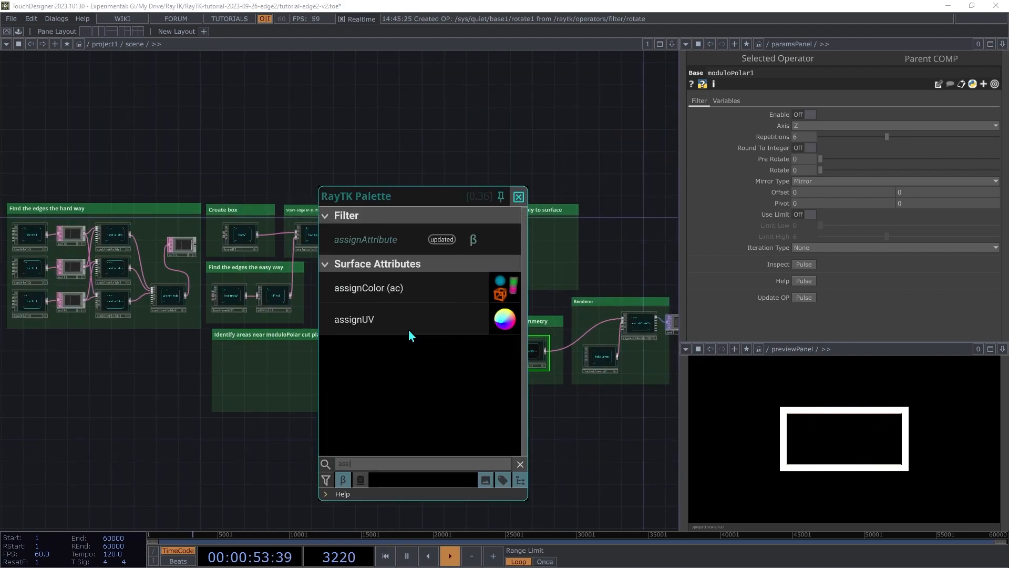
pyautogui.click(396, 298)
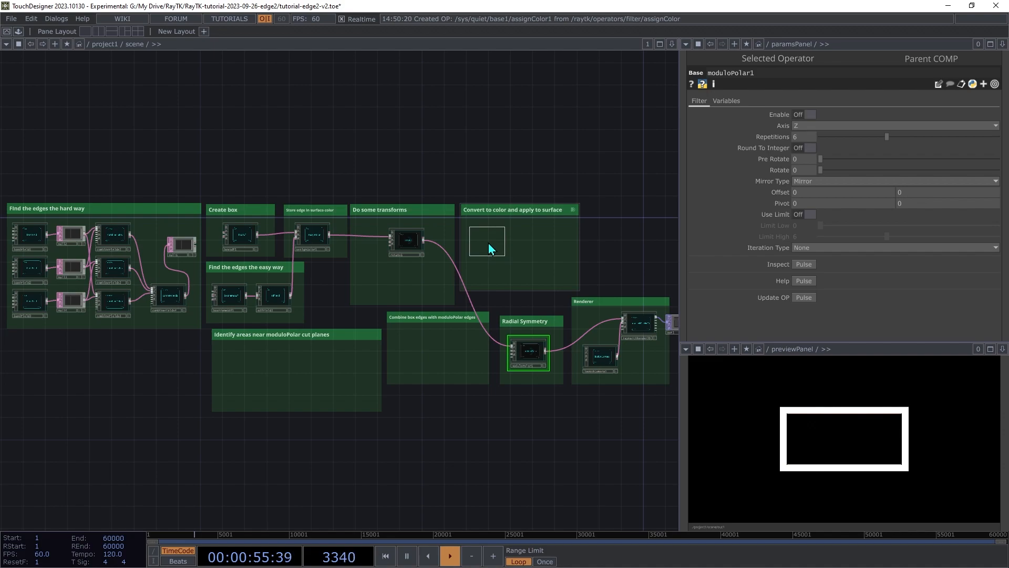
pyautogui.click(490, 244)
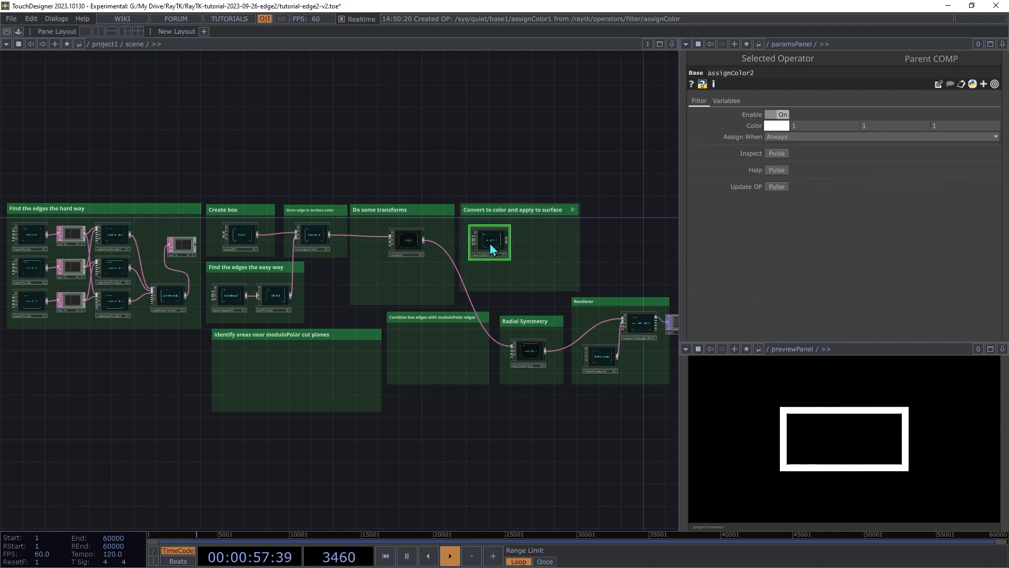
# Step: Wire assignColor2 between rotate1 and moduloPolar1, and shift it further along within its section
pyautogui.moveTo(471, 240); pyautogui.dragTo(424, 240)
pyautogui.moveTo(509, 241); pyautogui.dragTo(502, 346)
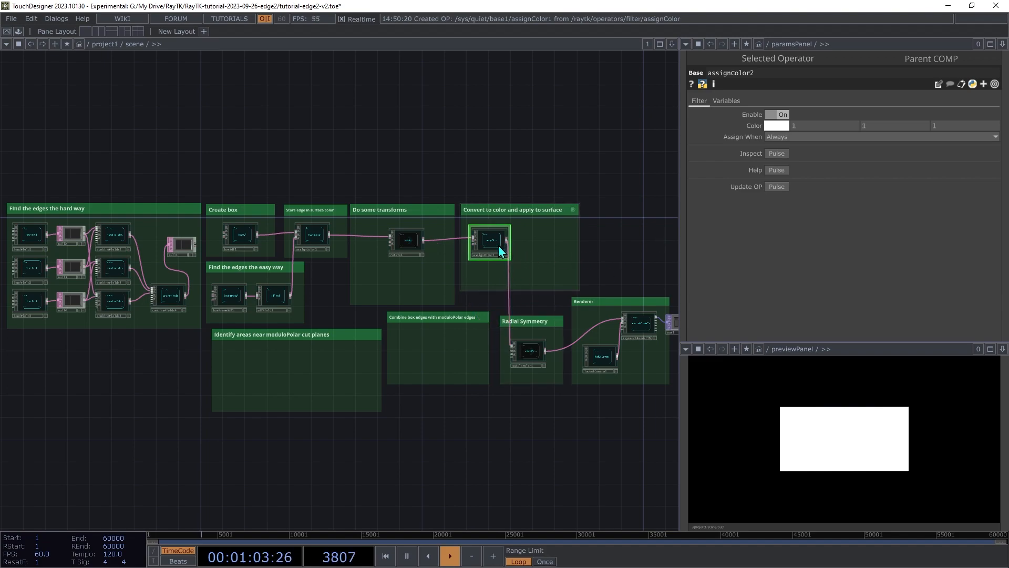
pyautogui.moveTo(483, 244); pyautogui.dragTo(527, 243)
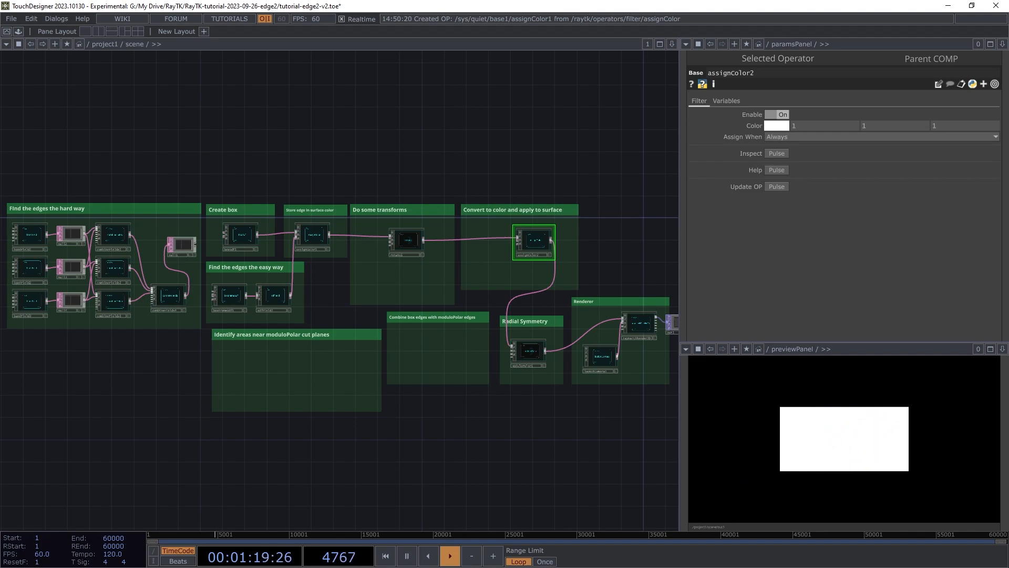
# Step: Add a bandField in the Identify areas near moduloPolar cut planes section and connect it to assignColor2's color input
pyautogui.hotkey('ctrl', 'b')
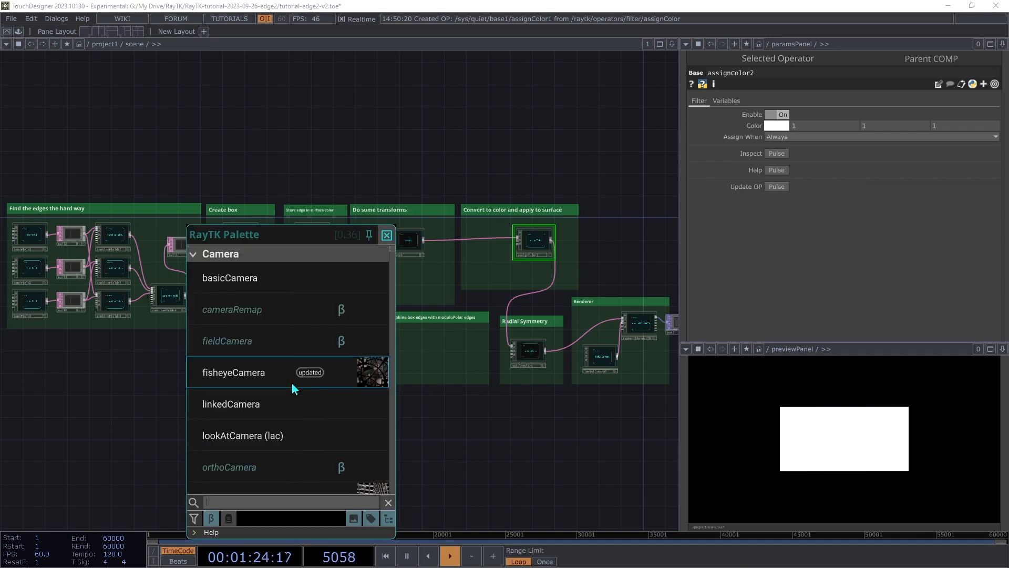
pyautogui.write('ba')
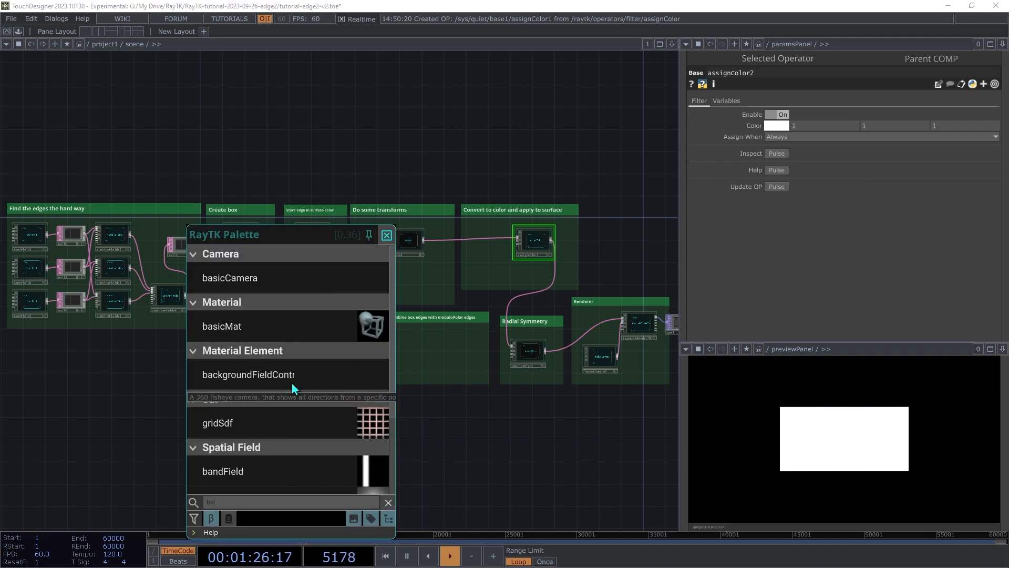
pyautogui.click(283, 471)
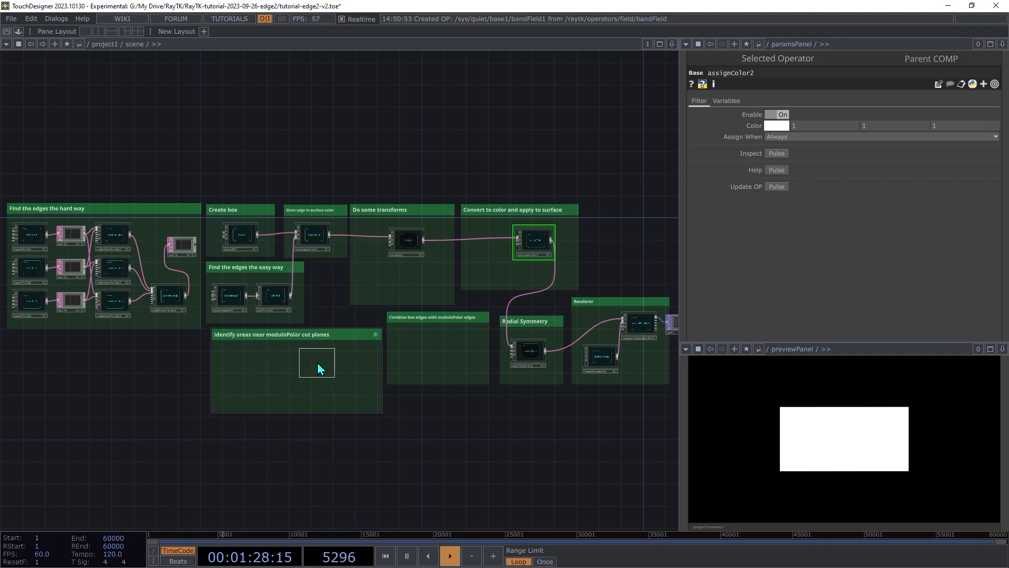
pyautogui.click(318, 364)
pyautogui.moveTo(335, 361); pyautogui.dragTo(513, 256)
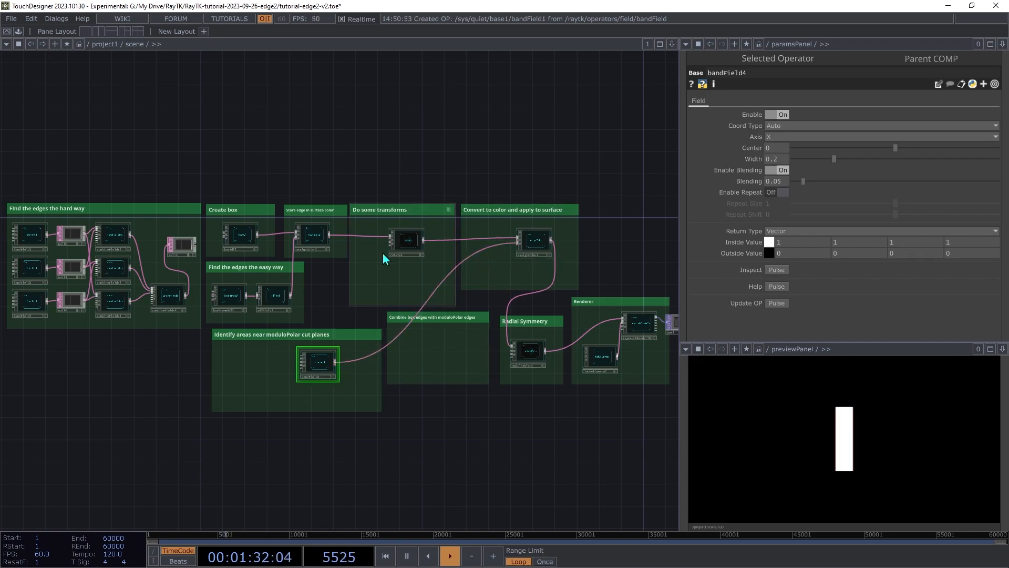
# Step: Configure bandField4 with Axis Y, blending disabled and Return Type Float
pyautogui.scroll(5, 386, 259)
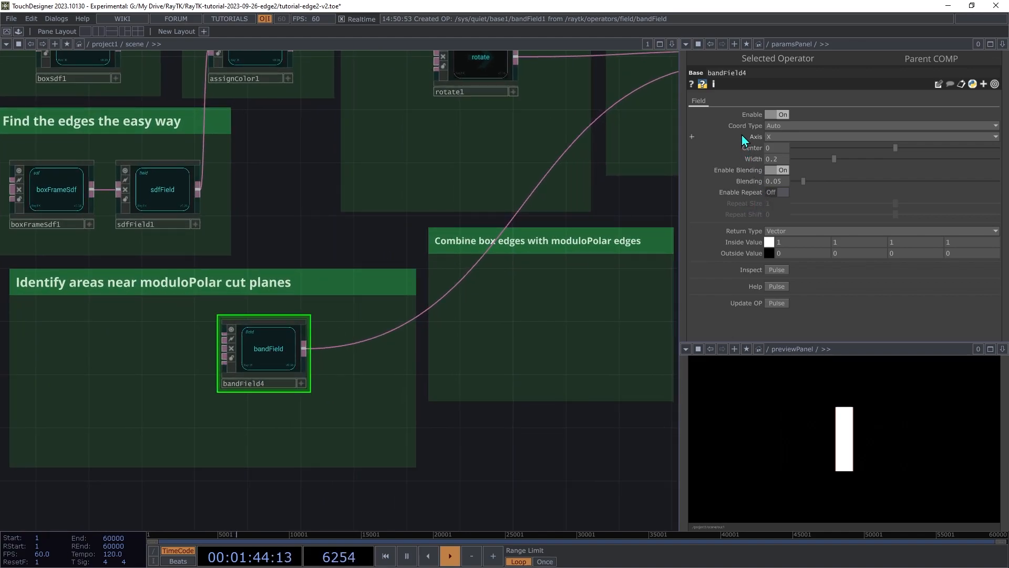
pyautogui.click(775, 137)
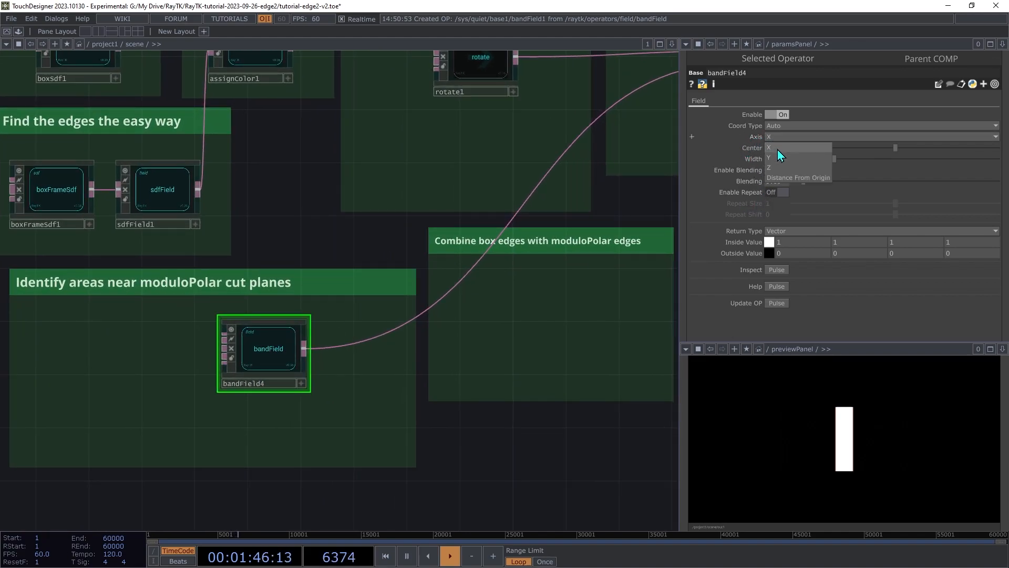
pyautogui.click(784, 159)
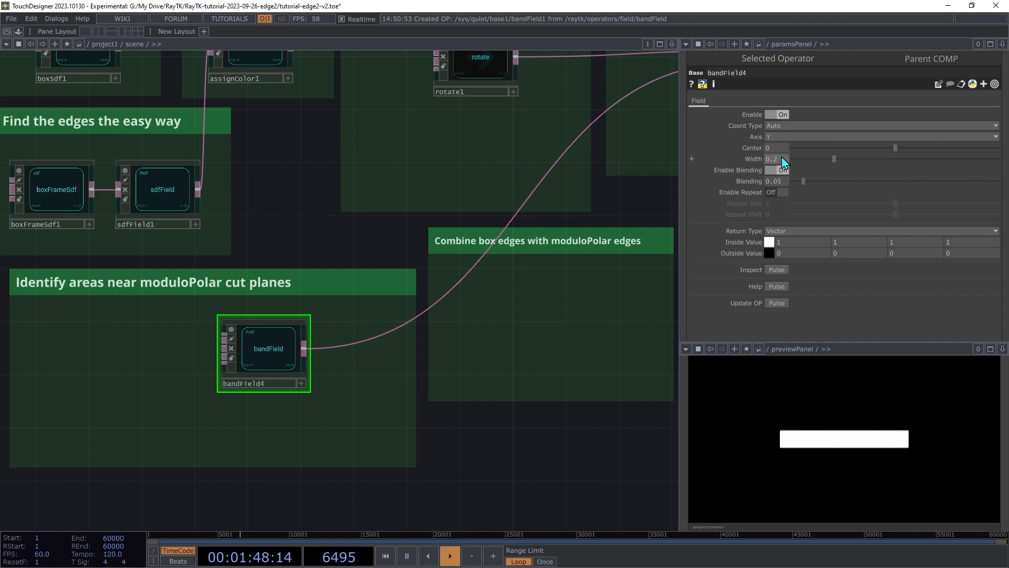
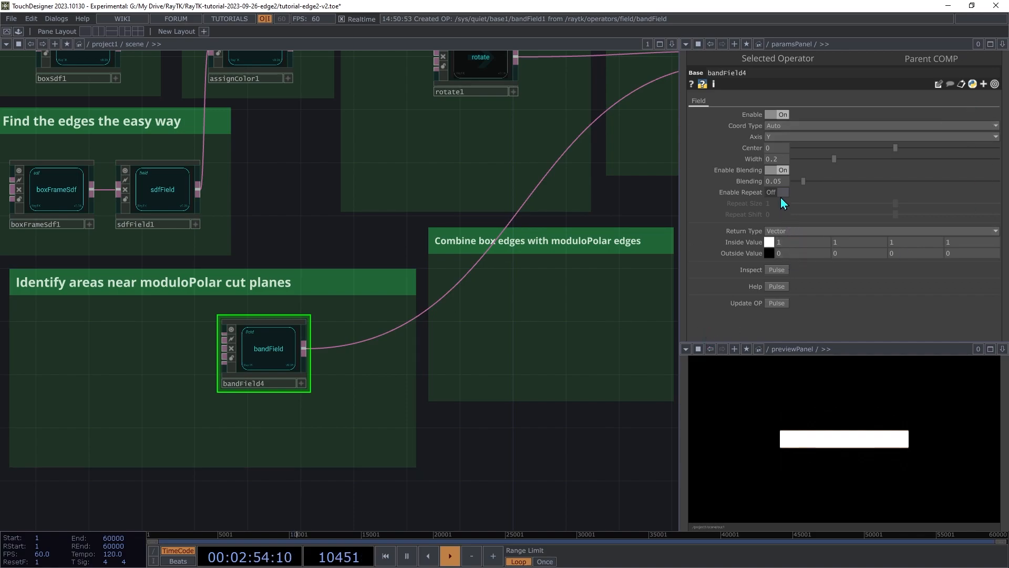
pyautogui.click(780, 170)
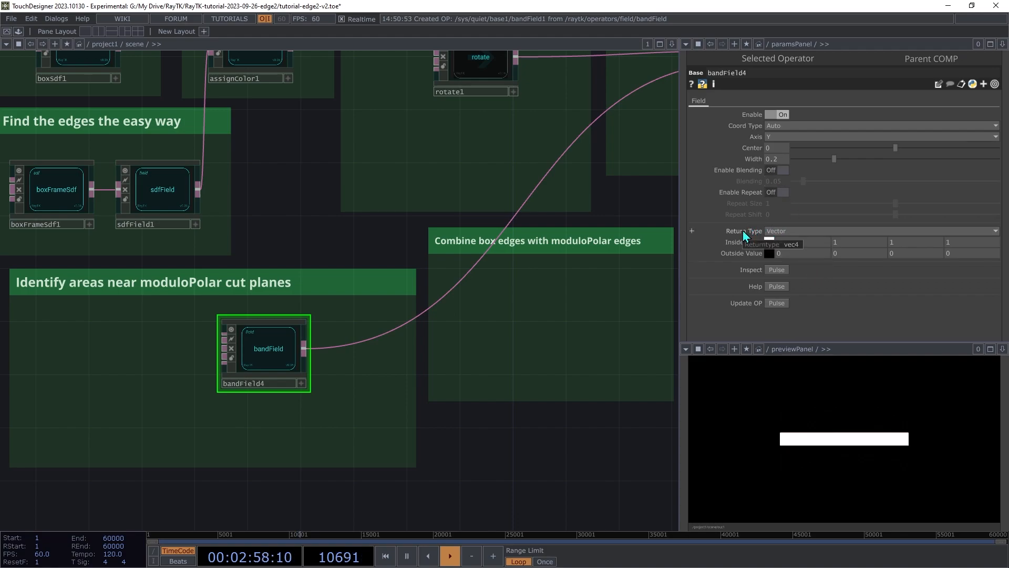
pyautogui.click(780, 232)
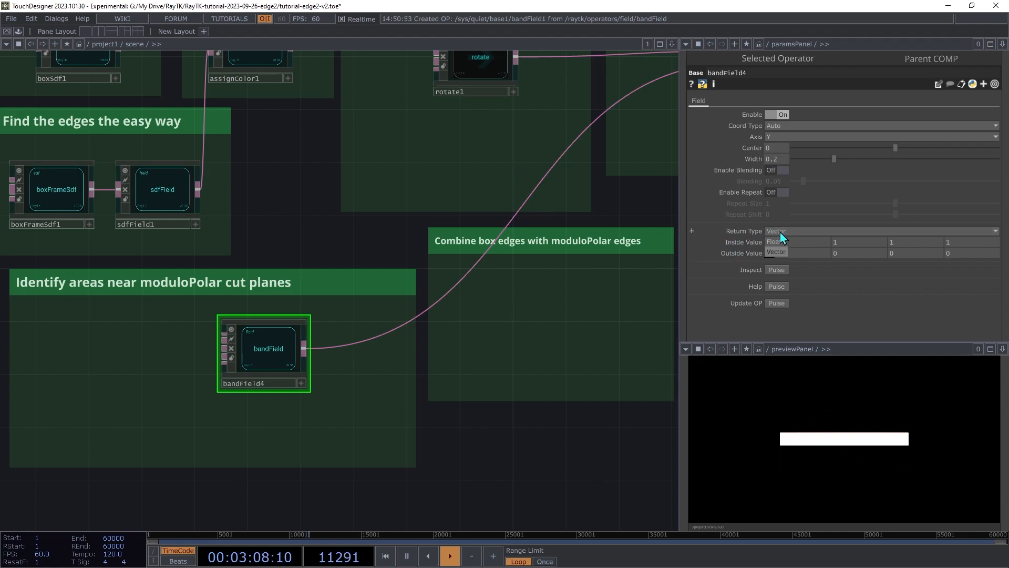
pyautogui.click(781, 241)
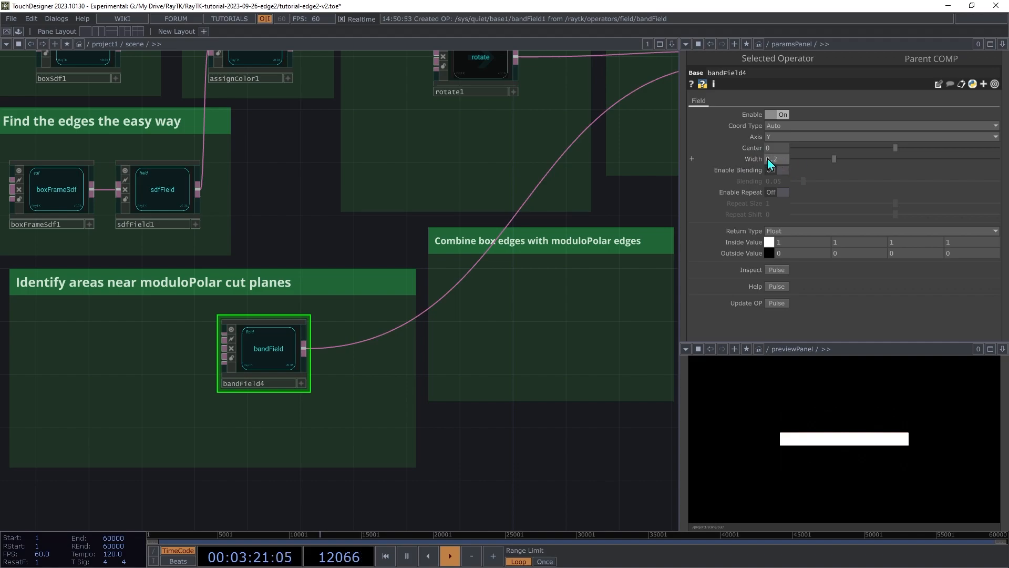
# Step: Set bandField4's Width to the expression parent().par.Thickness
pyautogui.click(753, 160)
pyautogui.write('paren')
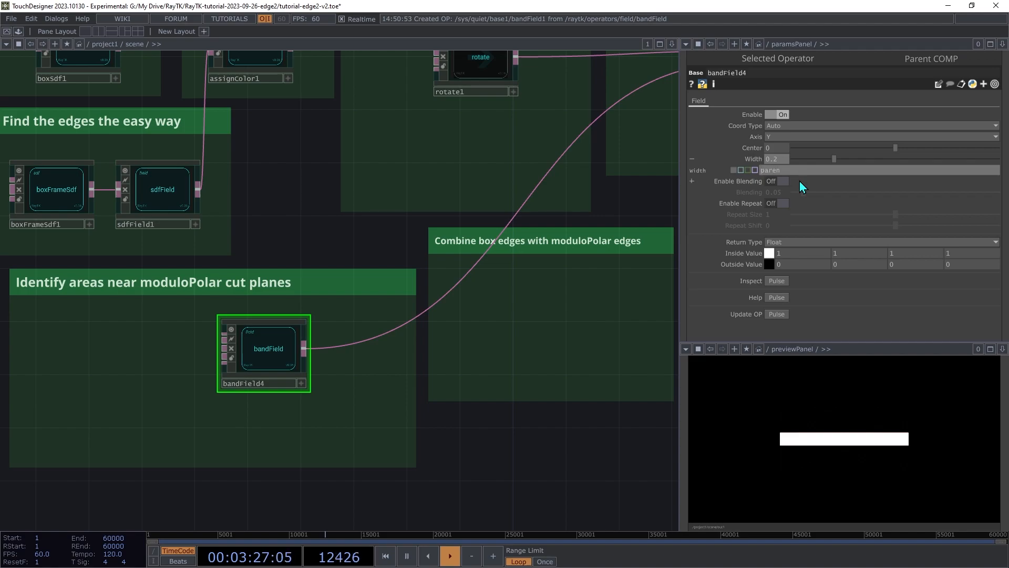
pyautogui.write('t().par.Thickness')
pyautogui.press('Return')
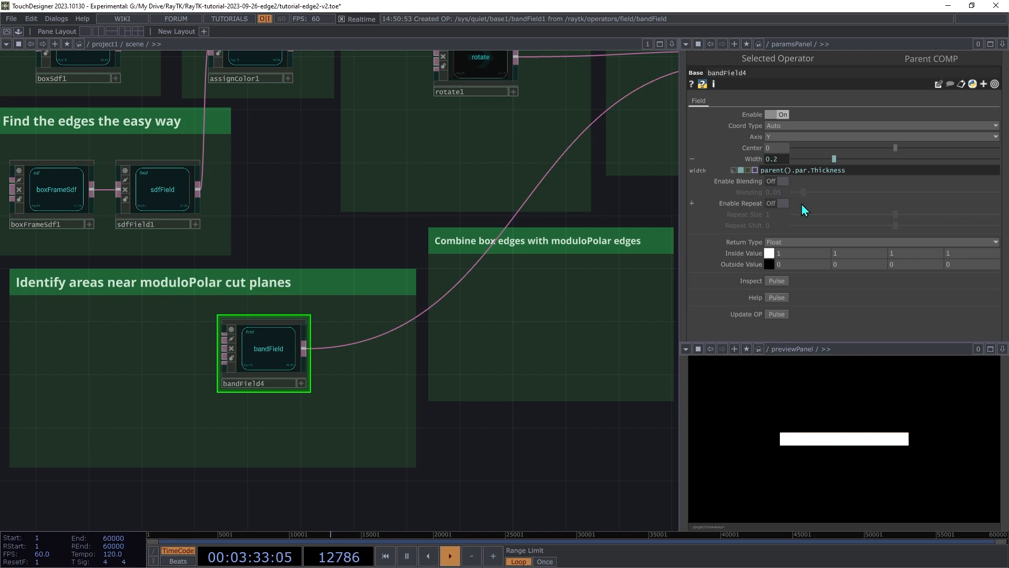
# Step: Try to copy the parent scene's Thickness parameter and paste it as a reference into bandField4's Width
pyautogui.click(928, 58)
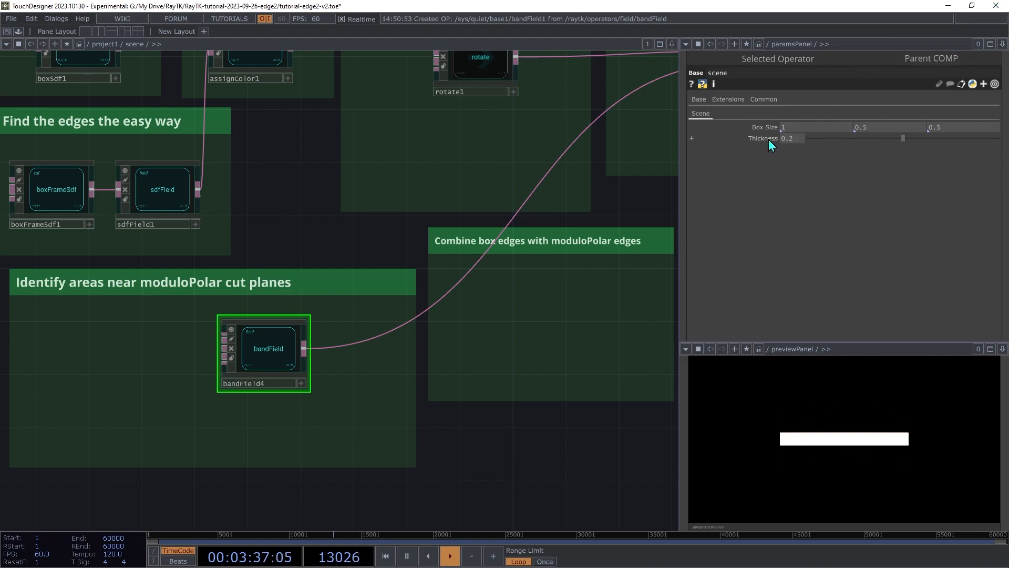
pyautogui.rightClick(769, 140)
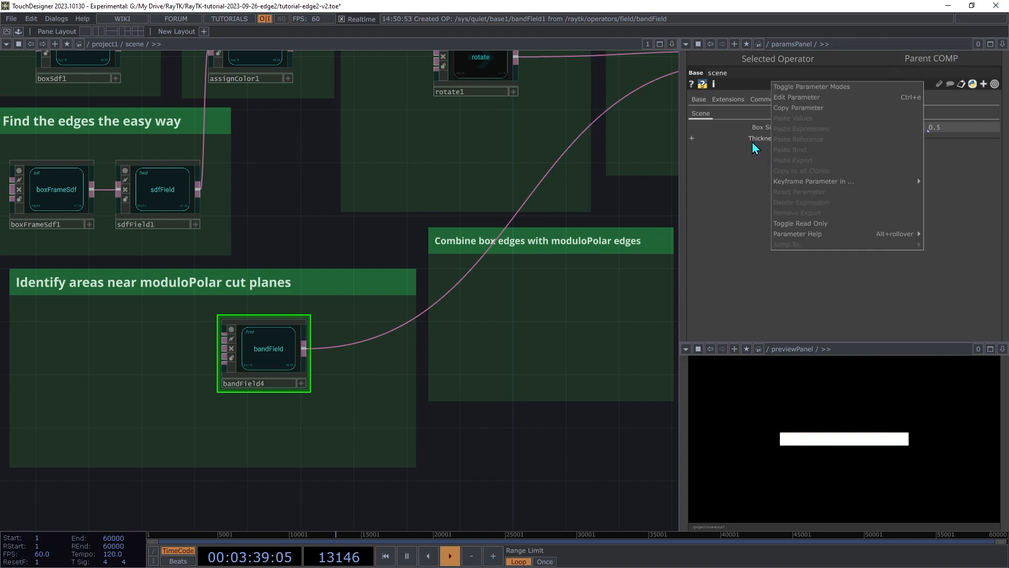
pyautogui.click(797, 108)
pyautogui.click(789, 59)
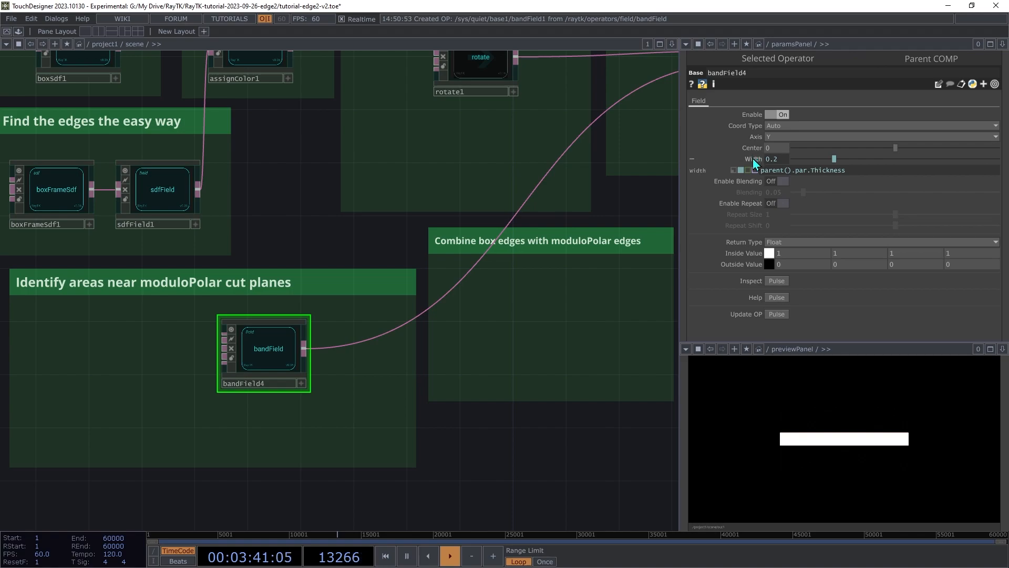
pyautogui.rightClick(753, 159)
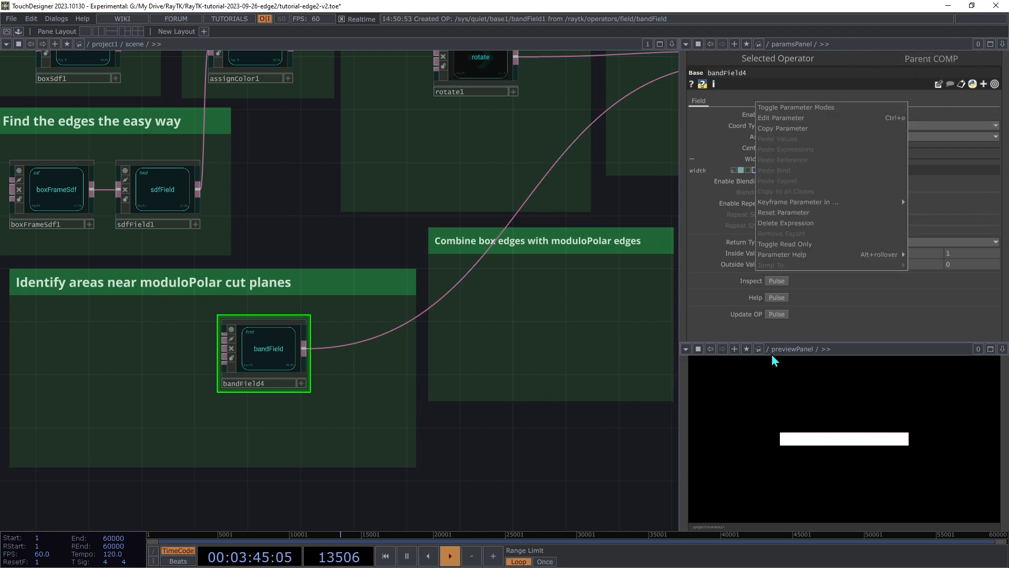
pyautogui.click(858, 321)
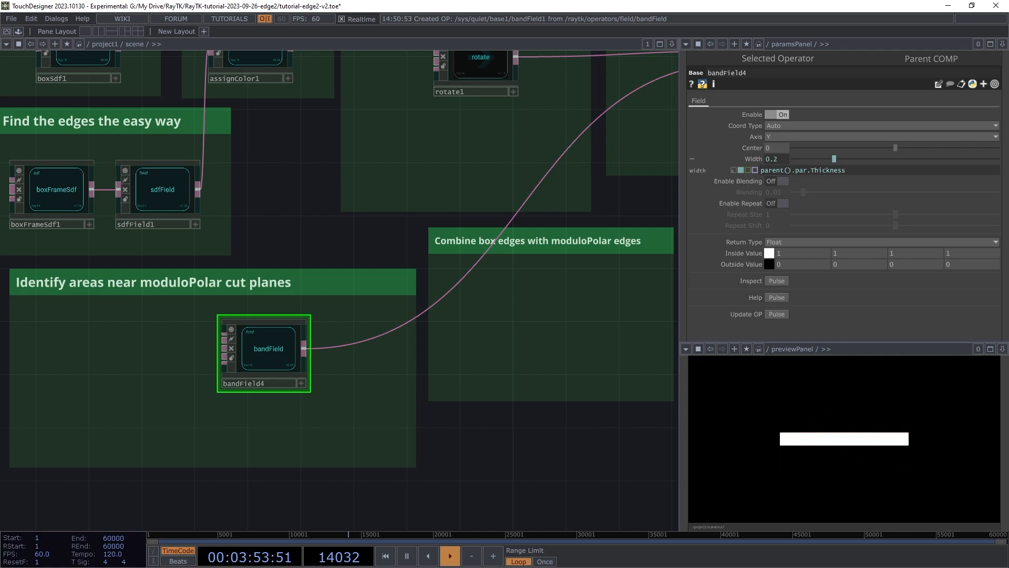
# Step: Toggle assignColor2's Enable repeatedly to compare the box edges with the band, leaving it on
pyautogui.scroll(-5, 419, 241)
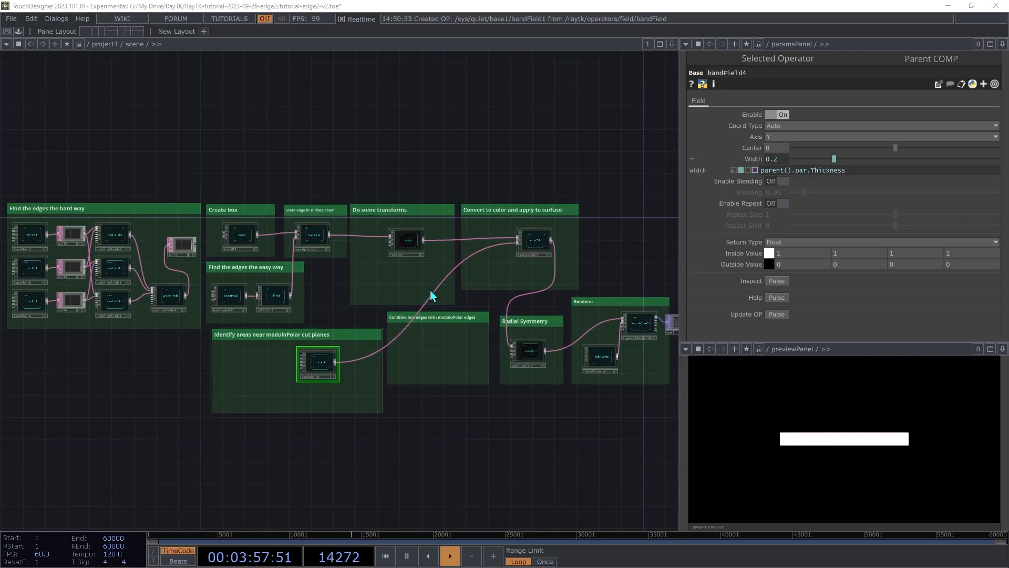
pyautogui.click(533, 241)
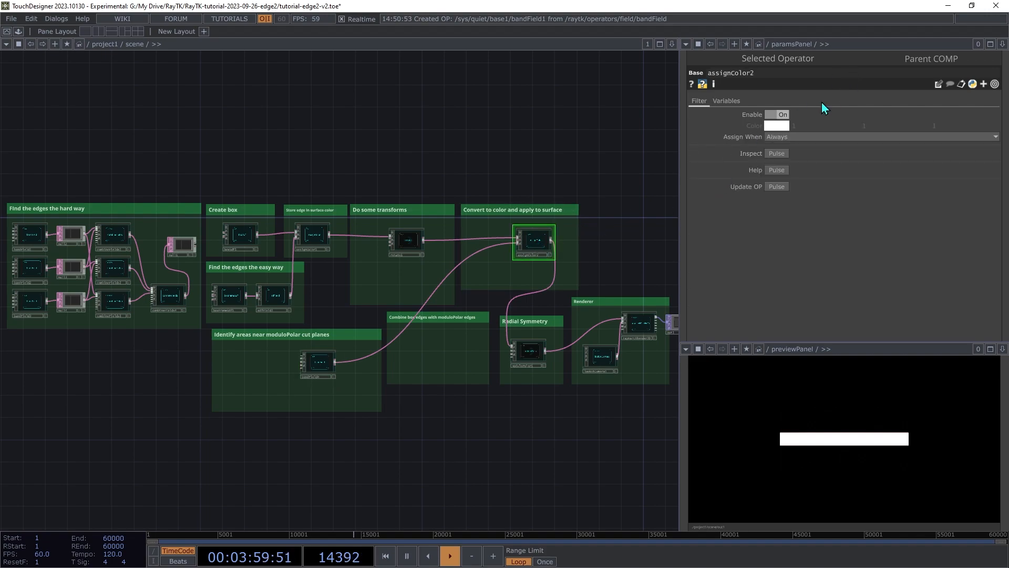
pyautogui.click(783, 117)
pyautogui.click(782, 117)
pyautogui.click(782, 117)
pyautogui.click(782, 117)
pyautogui.click(783, 116)
pyautogui.click(782, 117)
pyautogui.click(782, 117)
pyautogui.click(782, 117)
pyautogui.click(782, 115)
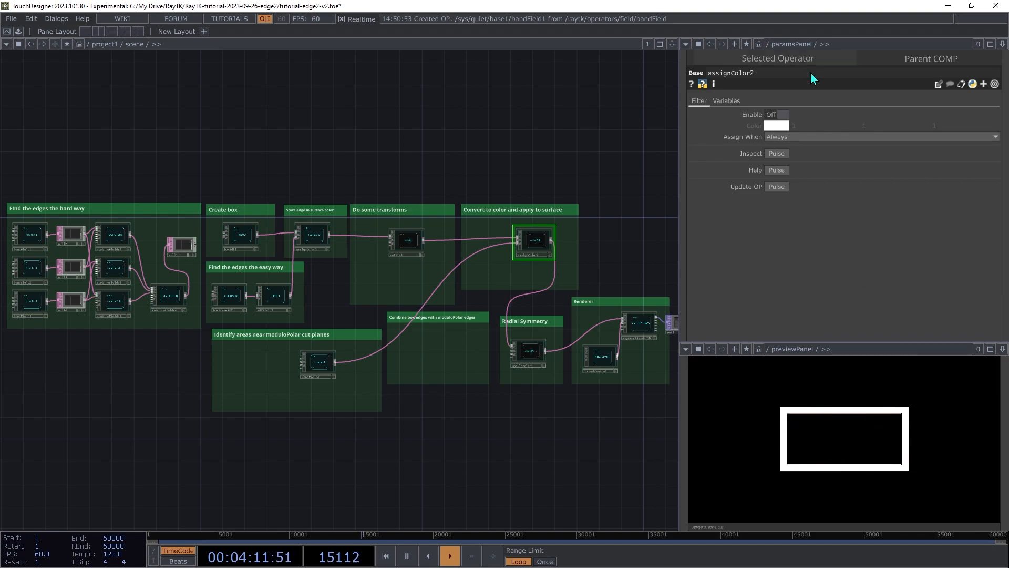
pyautogui.click(784, 115)
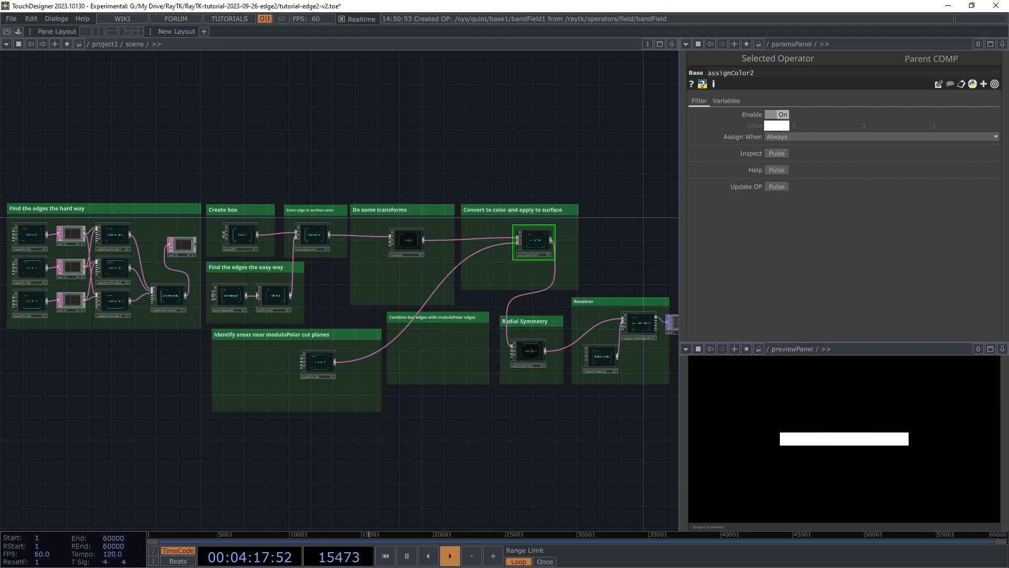
# Step: Change bandField4's Width expression to parent().par.Thickness/2
pyautogui.scroll(6, 353, 372)
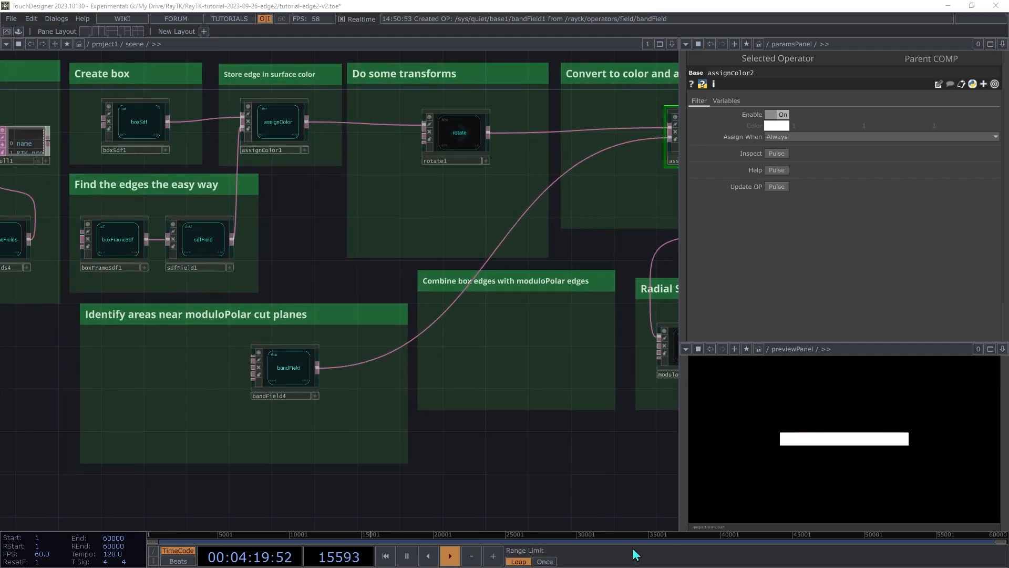
pyautogui.click(273, 356)
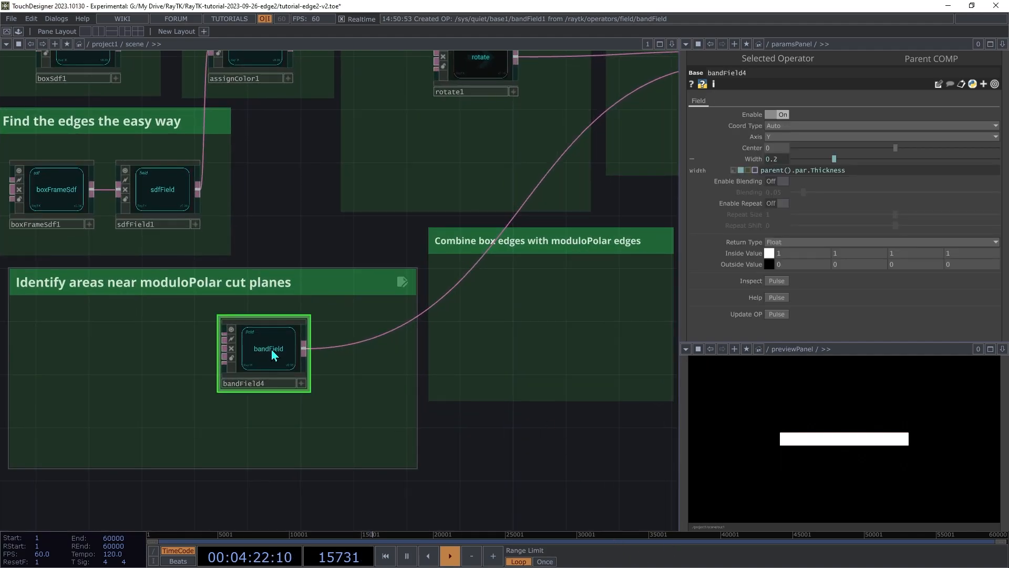
pyautogui.click(873, 170)
pyautogui.write('/2')
pyautogui.press('Return')
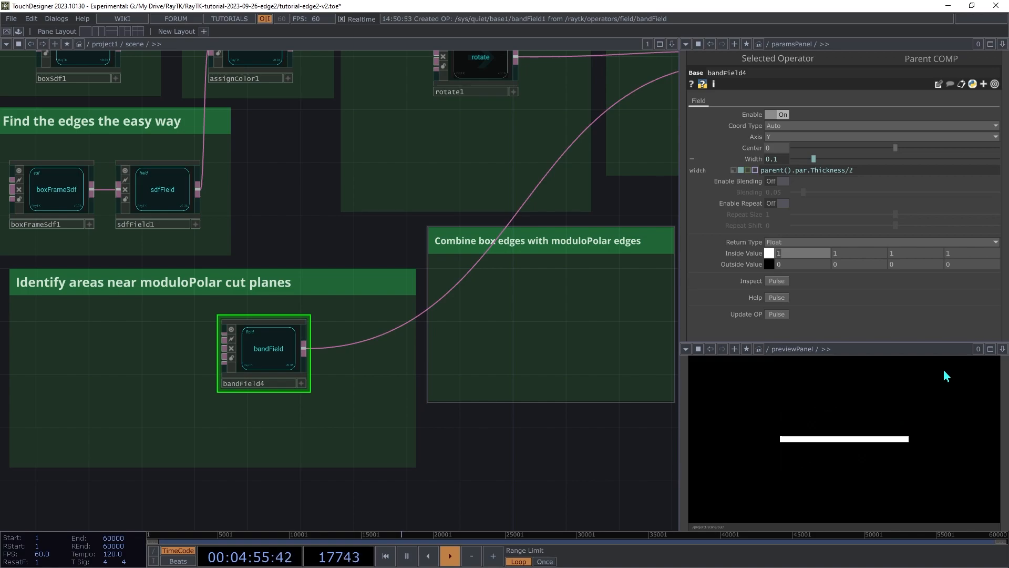
# Step: Make room beside bandField4 and add an axisRotate operator in the same section, fed by bandField4's output
pyautogui.moveTo(258, 353); pyautogui.dragTo(127, 357)
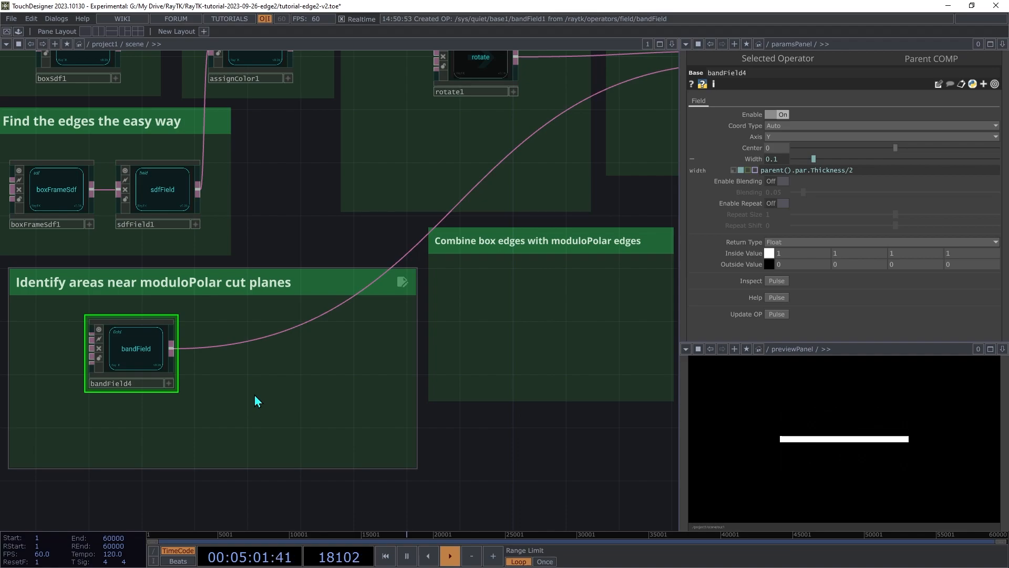
pyautogui.hotkey('alt', 'r')
pyautogui.write('axi')
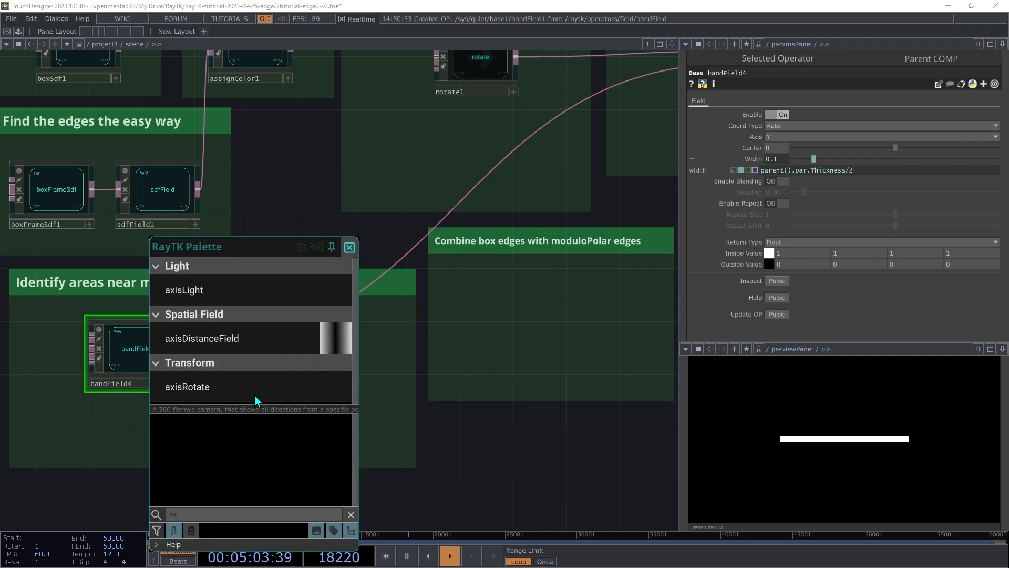
pyautogui.click(255, 389)
pyautogui.click(266, 353)
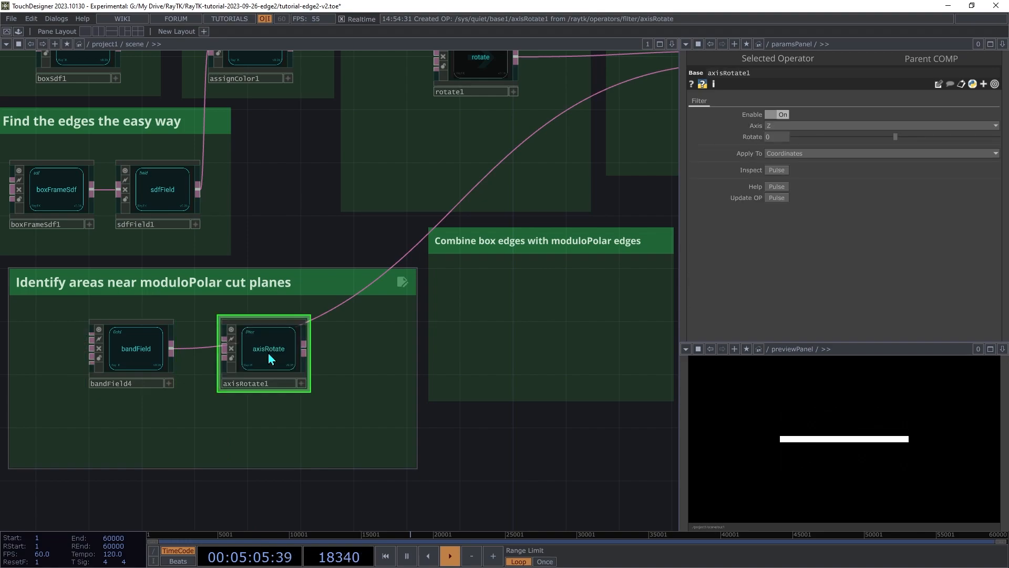
pyautogui.moveTo(220, 343); pyautogui.dragTo(171, 349)
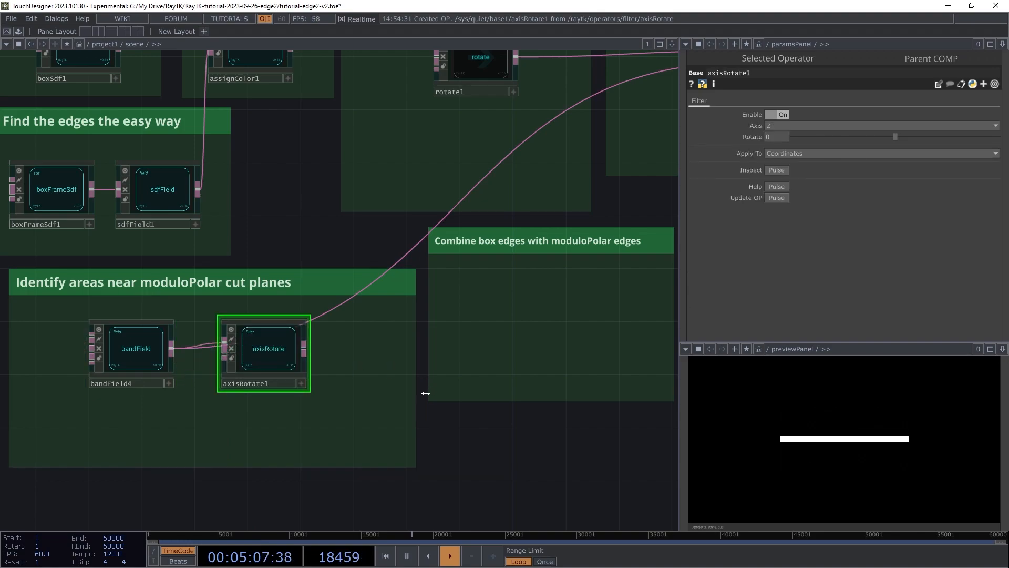
# Step: Feed axisRotate1's output into assignColor2 in place of bandField4's direct connection, and enable moduloPolar1
pyautogui.moveTo(304, 350); pyautogui.dragTo(342, 359)
pyautogui.moveTo(375, 288); pyautogui.dragTo(375, 287)
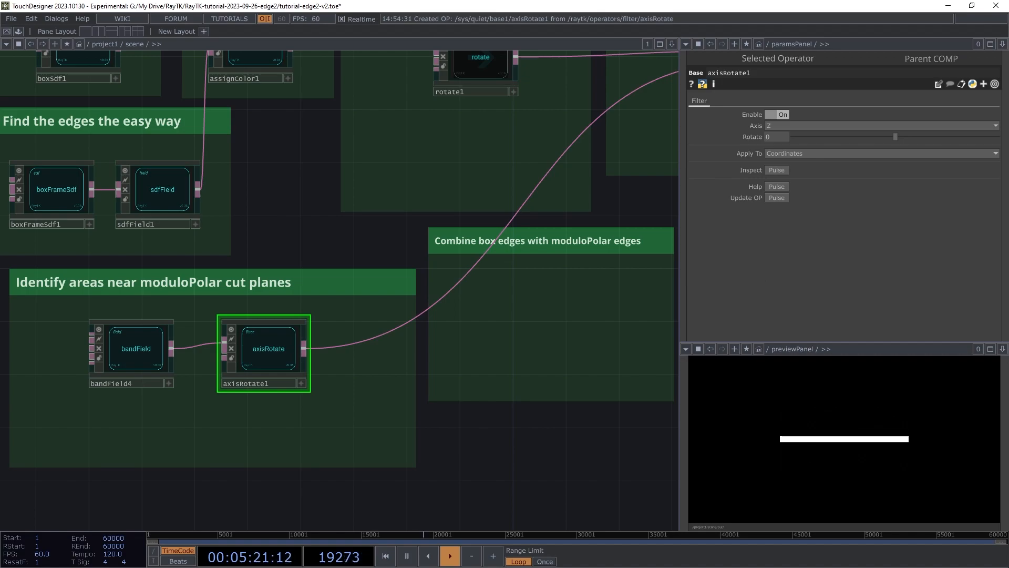
pyautogui.moveTo(631, 315); pyautogui.dragTo(468, 405)
pyautogui.scroll(1, 468, 406)
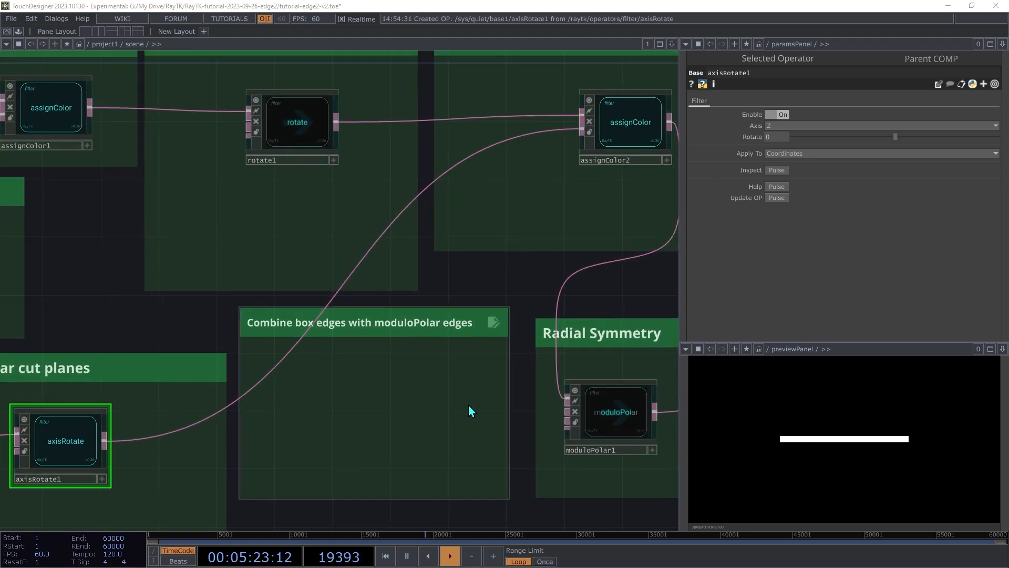
pyautogui.click(518, 460)
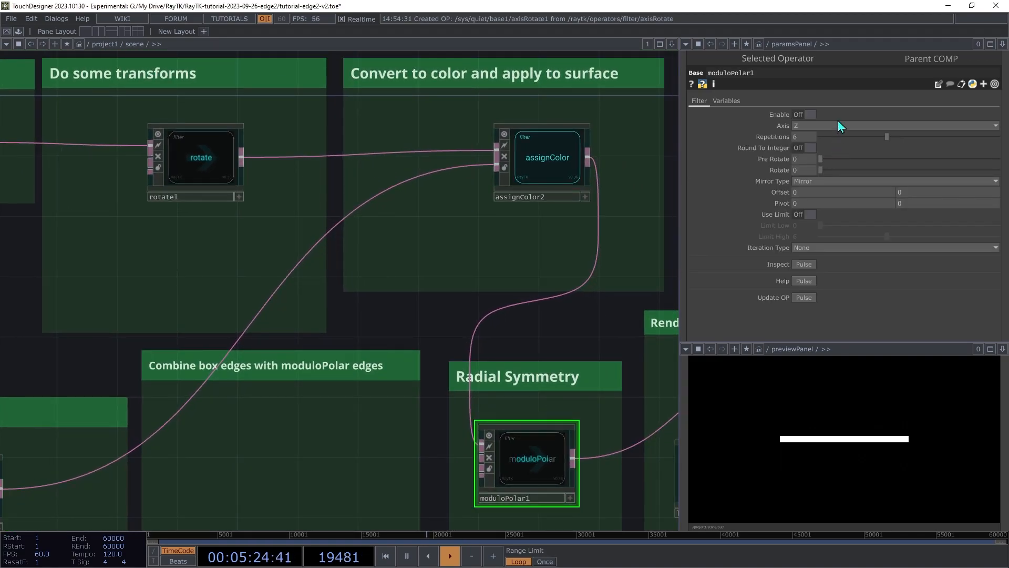
pyautogui.click(810, 114)
# Step: Set axisRotate1's Rotate to 30 so the band is turned about the Z axis
pyautogui.moveTo(473, 263); pyautogui.dragTo(562, 226)
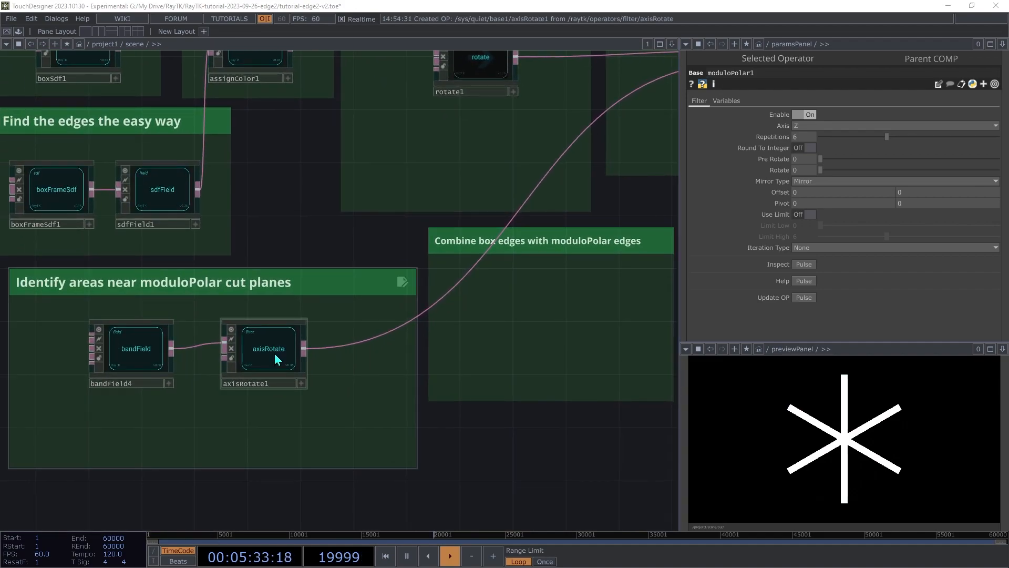
pyautogui.click(275, 354)
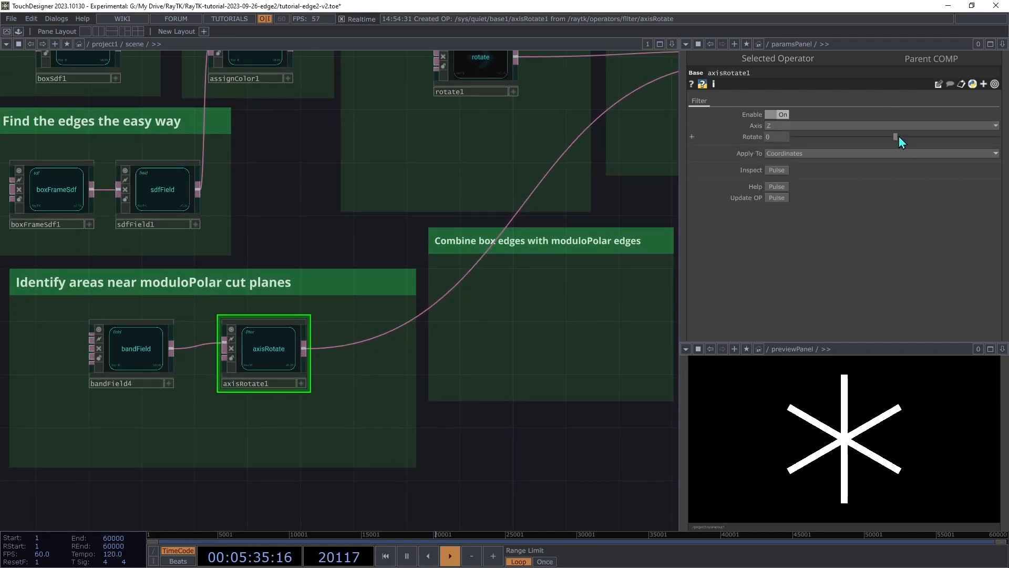
pyautogui.moveTo(897, 134); pyautogui.dragTo(914, 120)
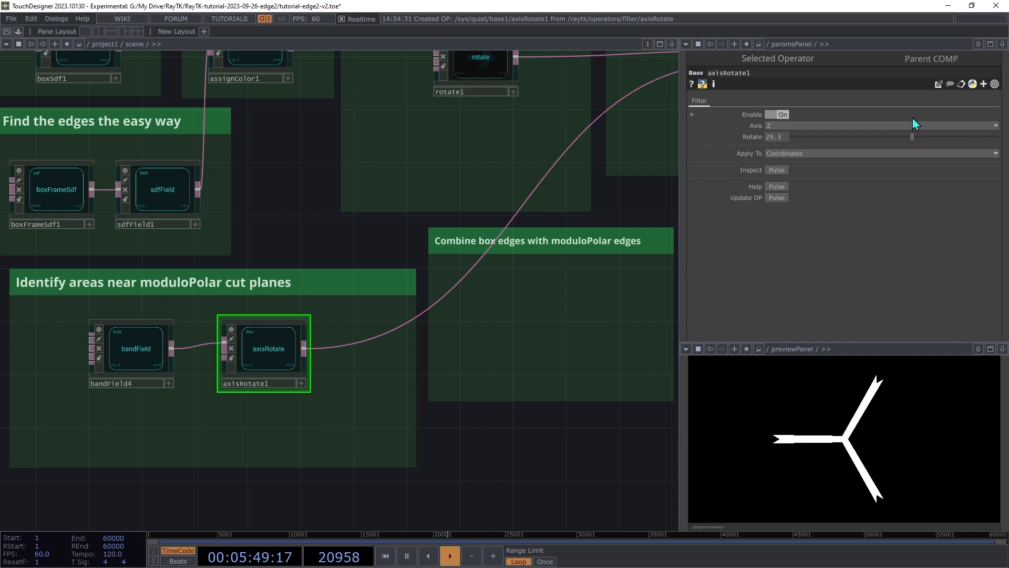
pyautogui.moveTo(913, 118); pyautogui.dragTo(913, 117)
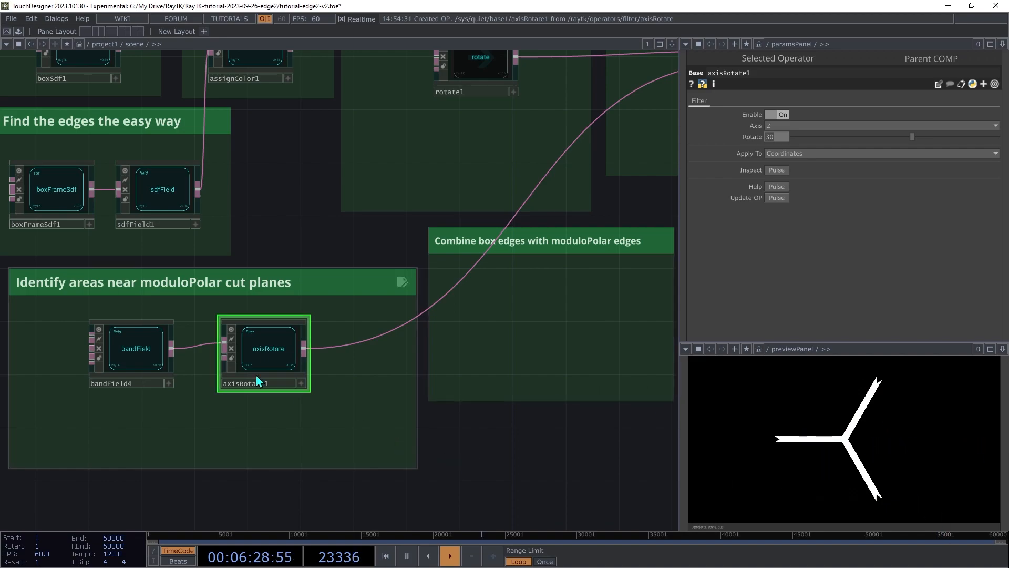
# Step: Make room around bandField4 and axisRotate1, and duplicate axisRotate1 directly below it, with the copy also fed by bandField4
pyautogui.moveTo(269, 362); pyautogui.dragTo(241, 362)
pyautogui.moveTo(112, 367); pyautogui.dragTo(58, 366)
pyautogui.click(234, 355)
pyautogui.moveTo(234, 355); pyautogui.dragTo(208, 332)
pyautogui.hotkey('ctrl', 'c')
pyautogui.hotkey('ctrl', 'v')
pyautogui.moveTo(232, 439); pyautogui.dragTo(231, 426)
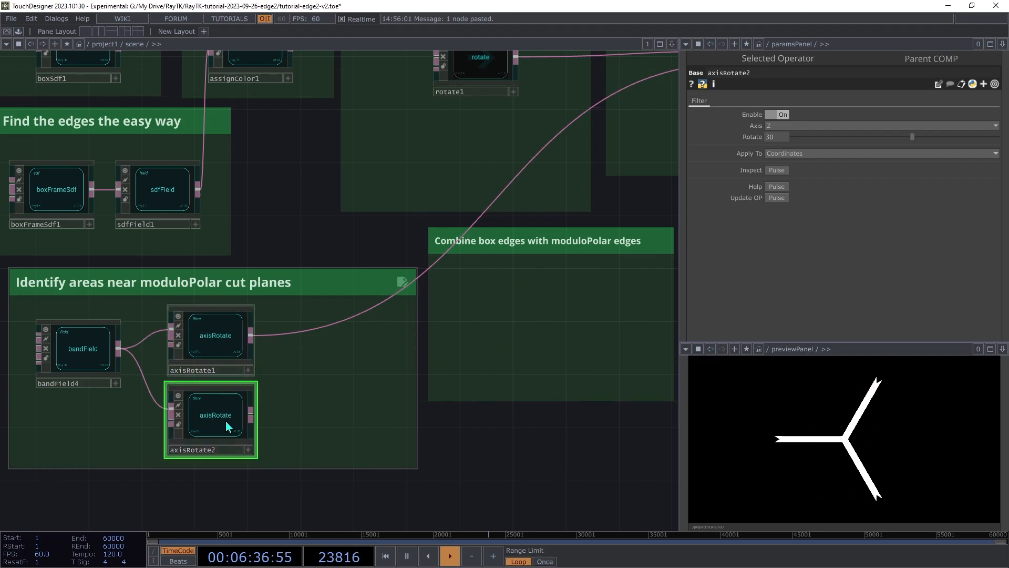
# Step: Feed axisRotate2 into assignColor2 in place of axisRotate1, and set axisRotate2's Rotate to -30
pyautogui.click(251, 418)
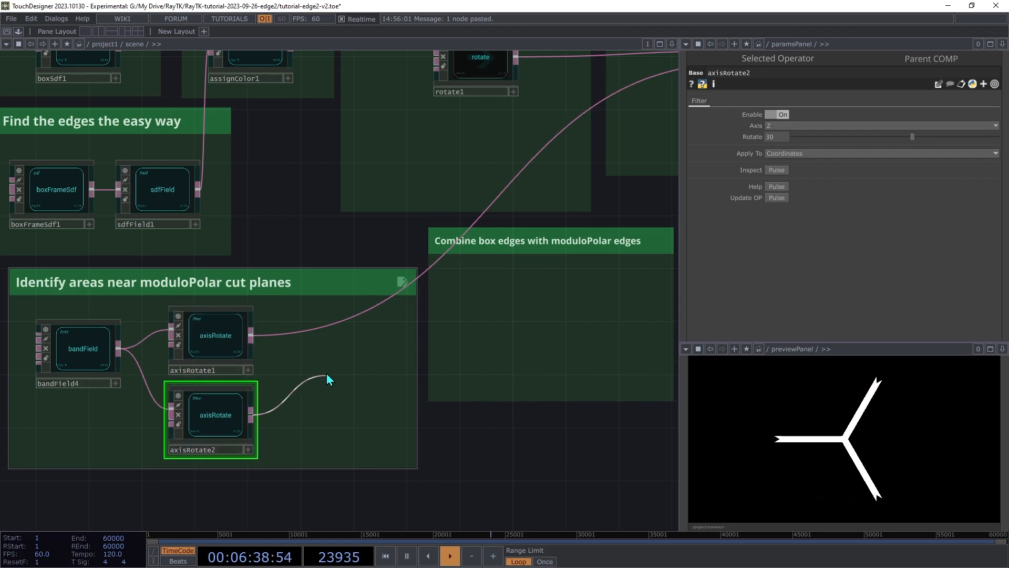
pyautogui.click(321, 331)
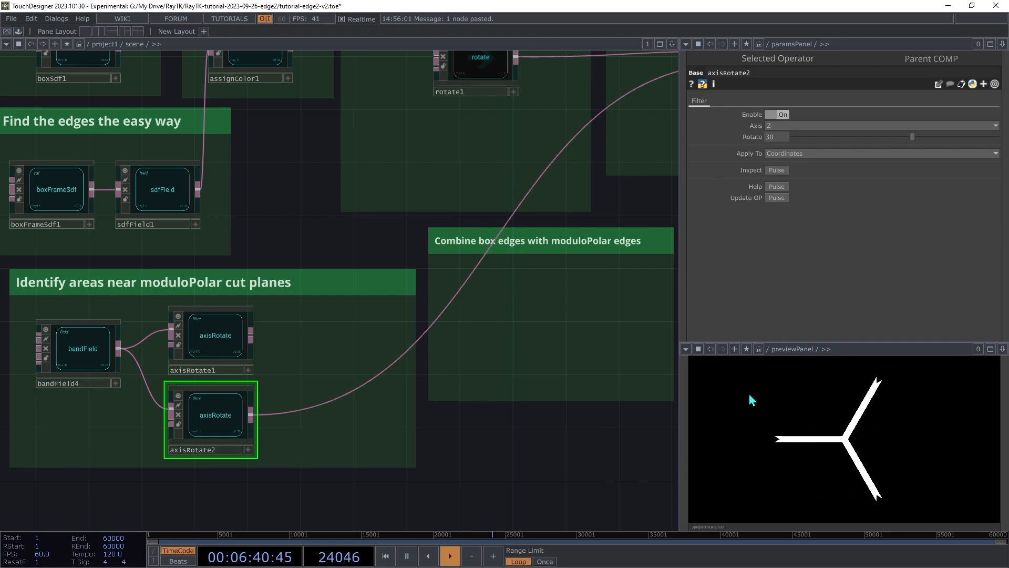
pyautogui.moveTo(914, 138); pyautogui.dragTo(880, 119)
pyautogui.click(769, 136)
pyautogui.write('-30')
pyautogui.press('Return')
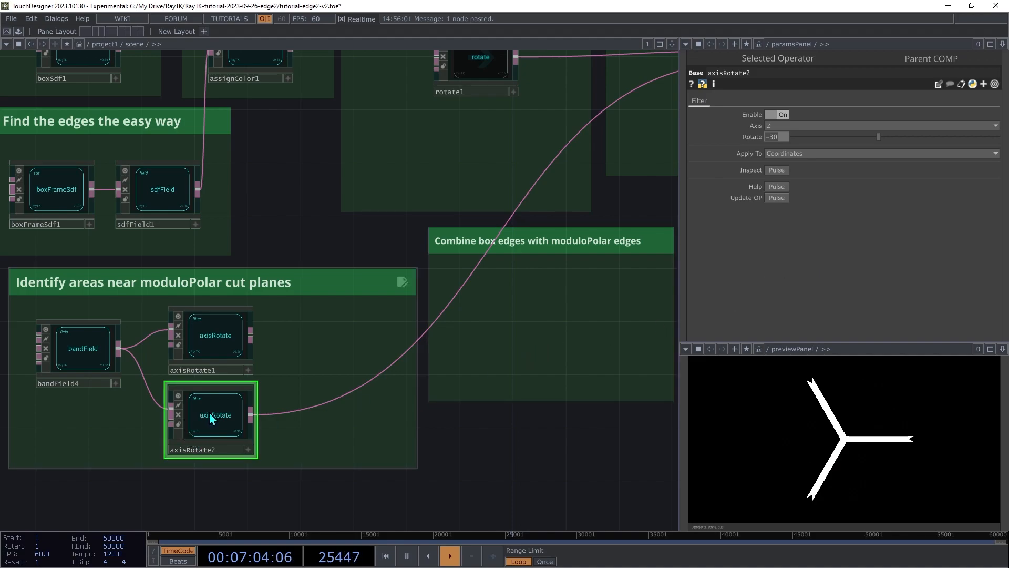
# Step: Copy axisRotate1's Rotate parameter and paste it as a reference into axisRotate2's Rotate
pyautogui.click(207, 350)
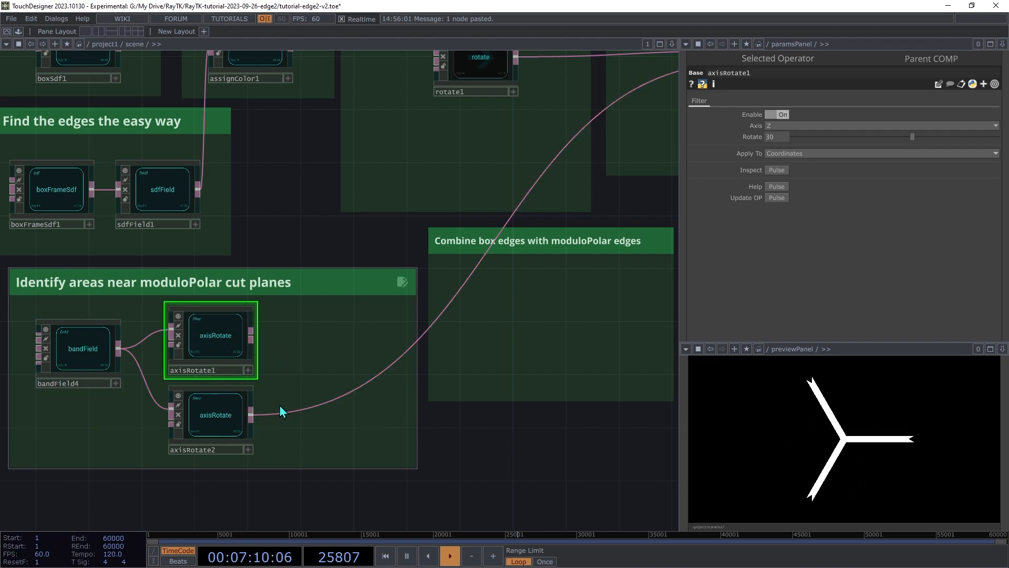
pyautogui.click(219, 411)
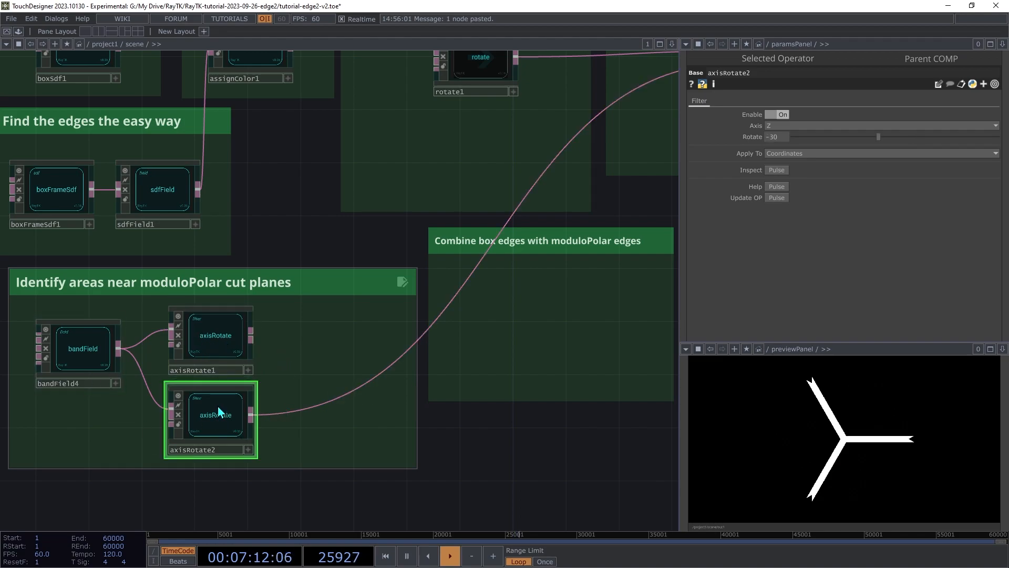
pyautogui.click(213, 339)
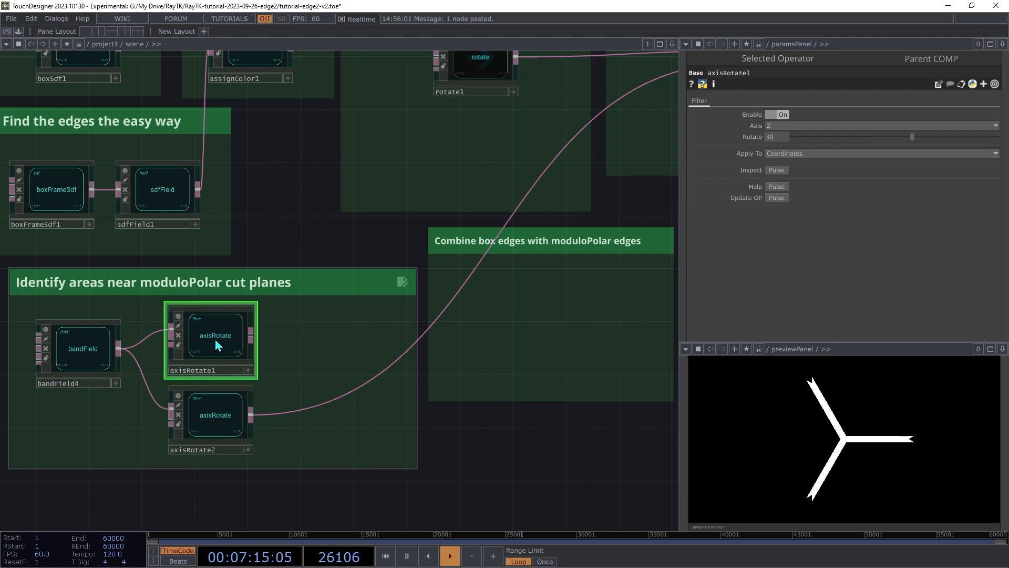
pyautogui.rightClick(746, 139)
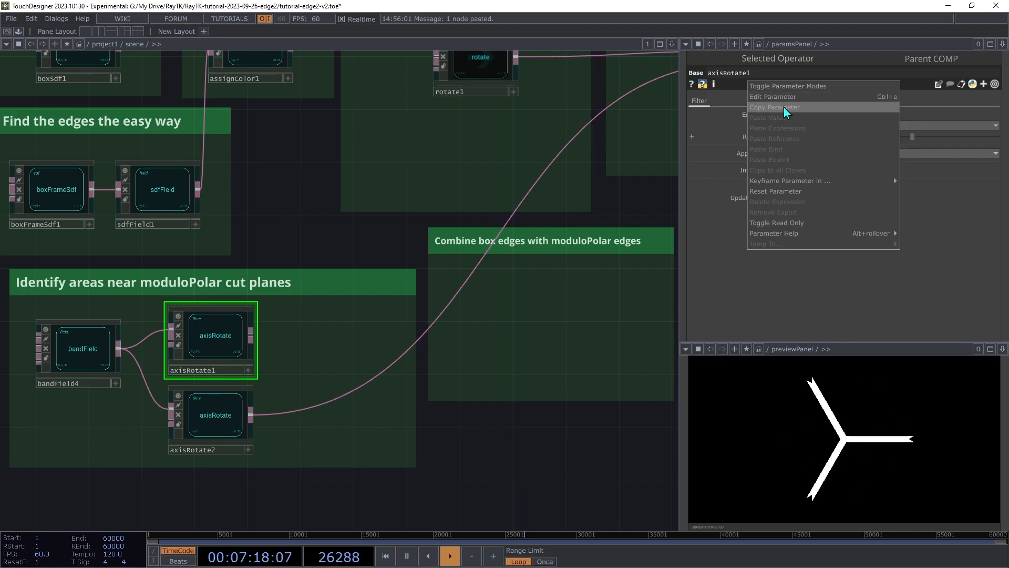
pyautogui.click(784, 108)
pyautogui.click(217, 418)
pyautogui.rightClick(746, 140)
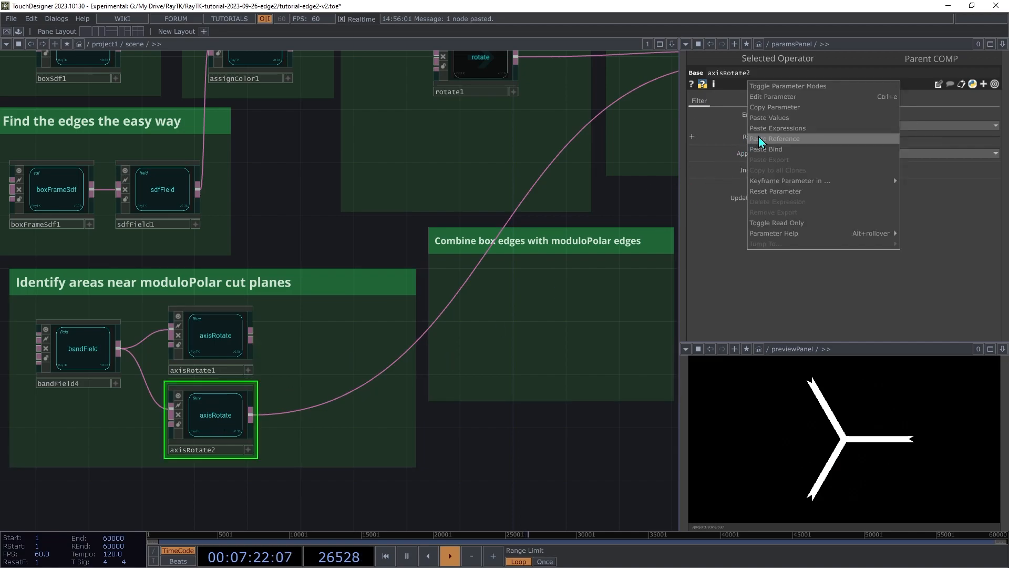
pyautogui.click(768, 140)
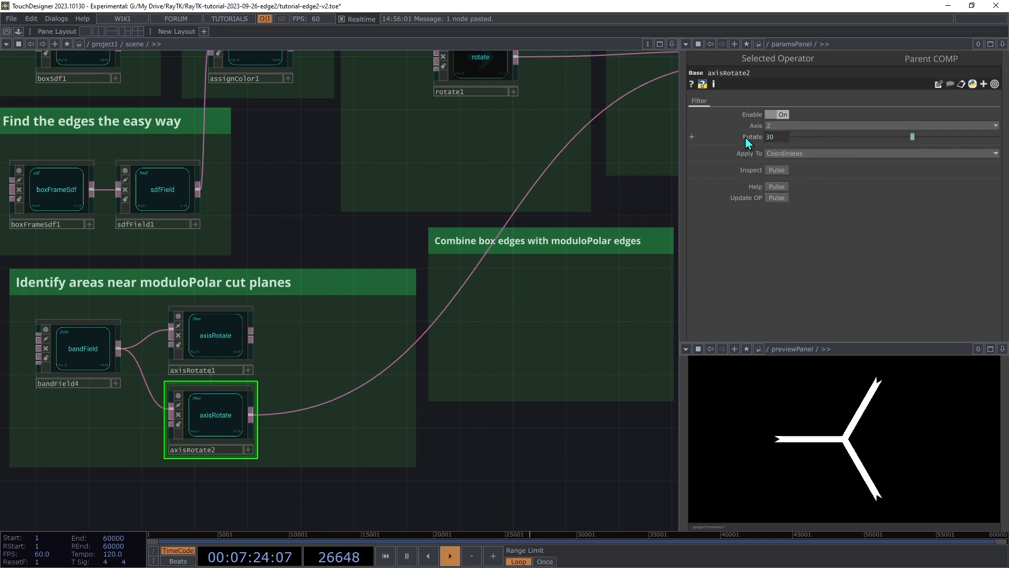
# Step: Negate axisRotate2's Rotate expression so it reads -op('axisRotate1').par.Rotate
pyautogui.click(750, 138)
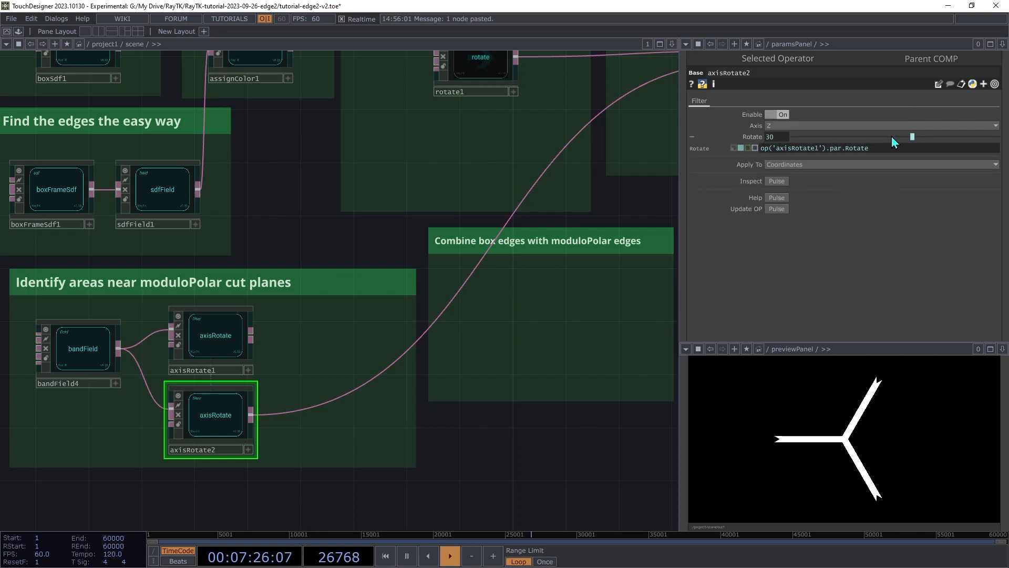
pyautogui.write('-')
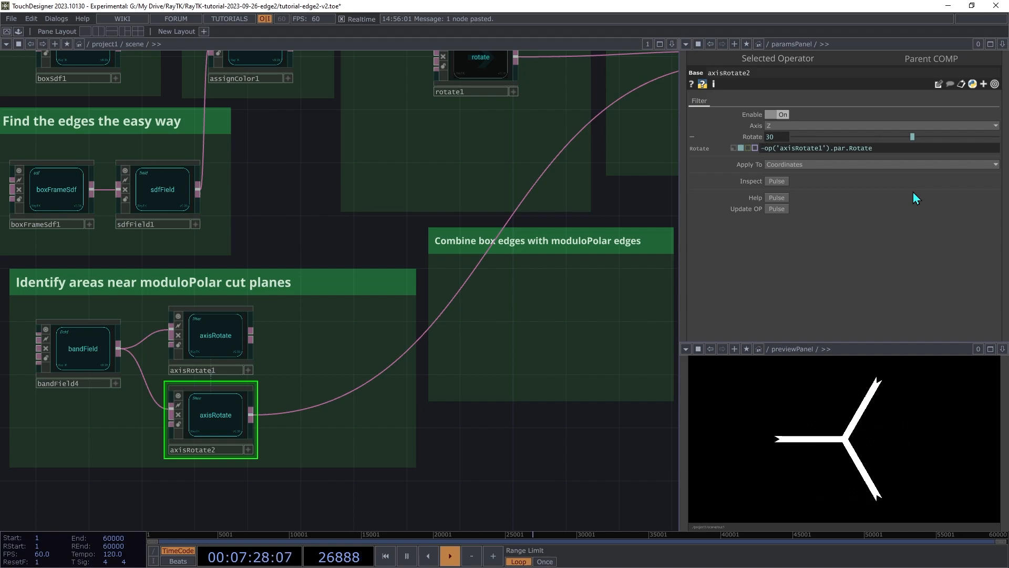
pyautogui.press('Return')
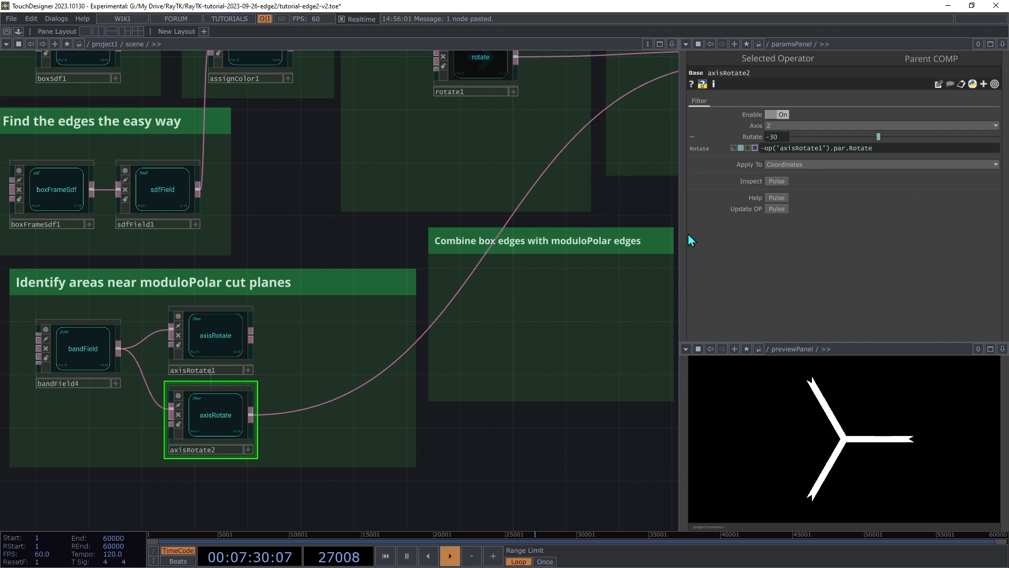
# Step: Combine axisRotate1 and axisRotate2 with a combineFields operator set to Maximum, and feed its output into assignColor2
pyautogui.click(219, 342)
pyautogui.keyDown('ctrl'); pyautogui.click(227, 417); pyautogui.keyUp('ctrl')
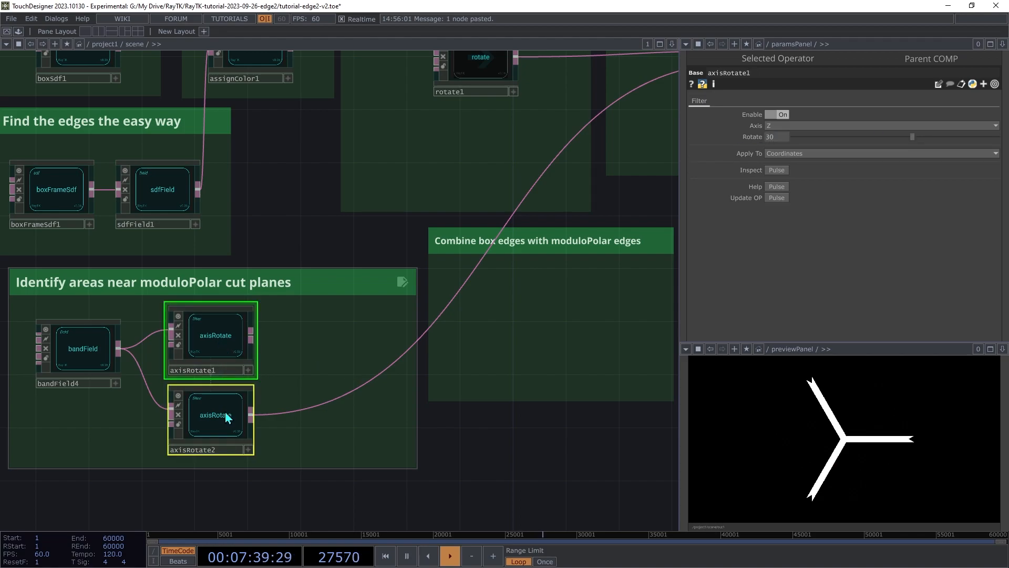
pyautogui.rightClick(306, 355)
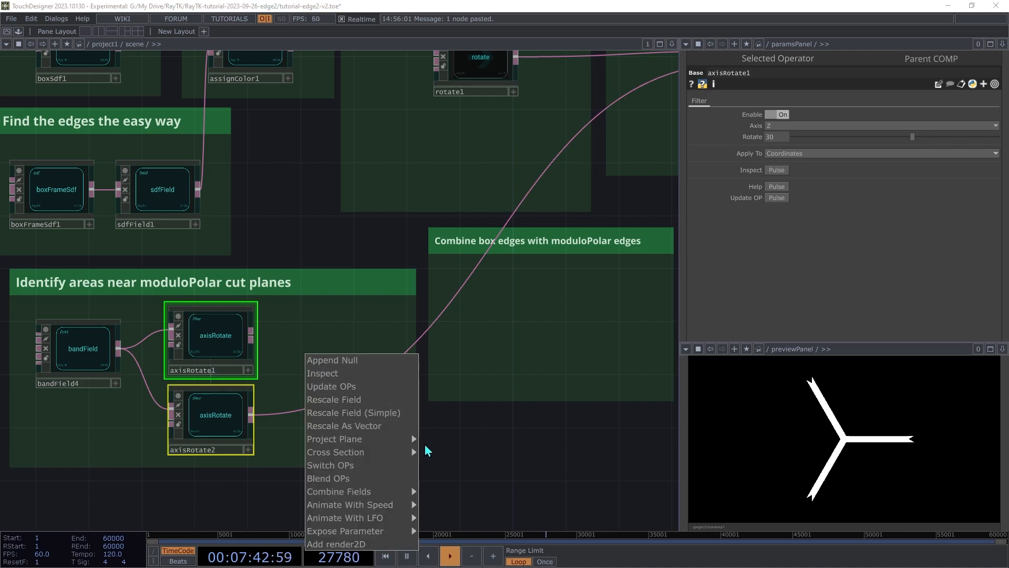
pyautogui.moveTo(409, 493)
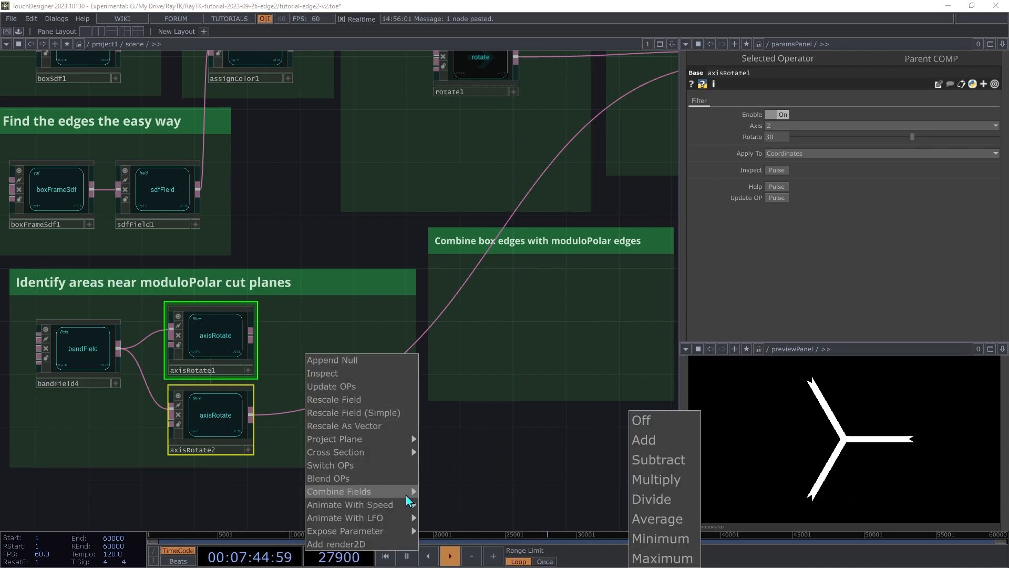
pyautogui.click(665, 561)
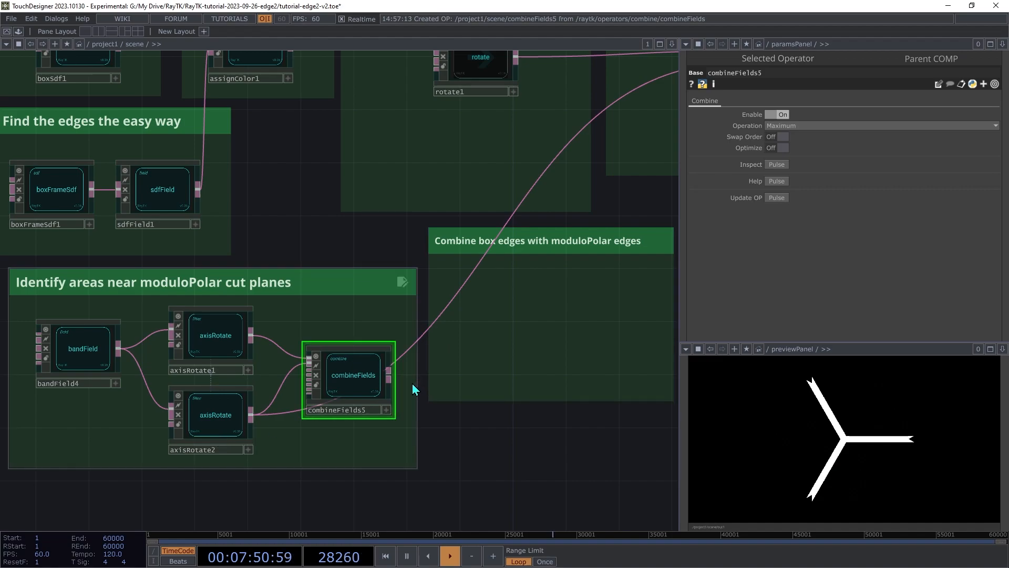
pyautogui.click(389, 374)
pyautogui.click(462, 293)
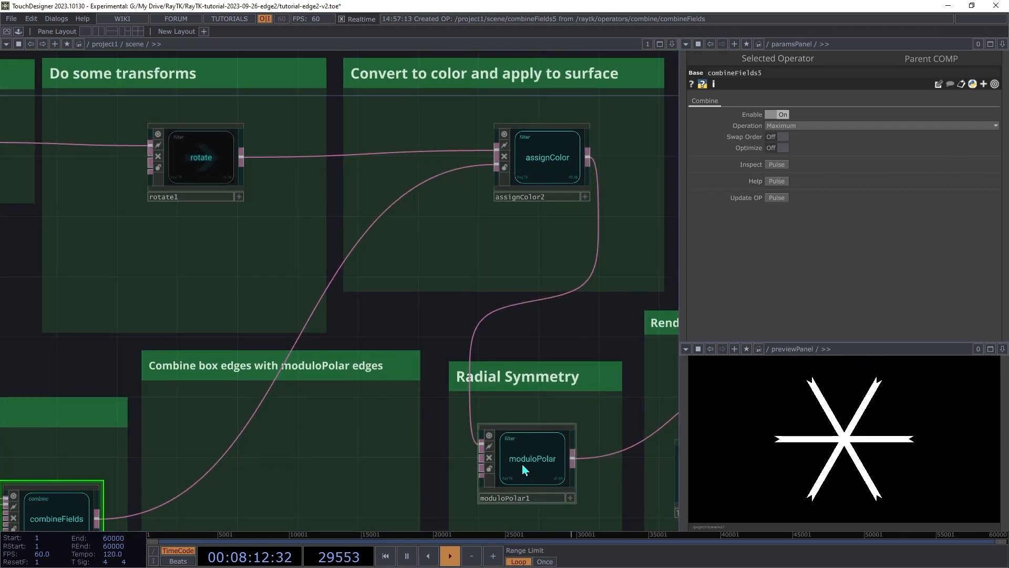
# Step: Try moduloPolar1's Repetitions at 4, 8 and 7 to compare the band alignment, ending back at 6
pyautogui.click(522, 464)
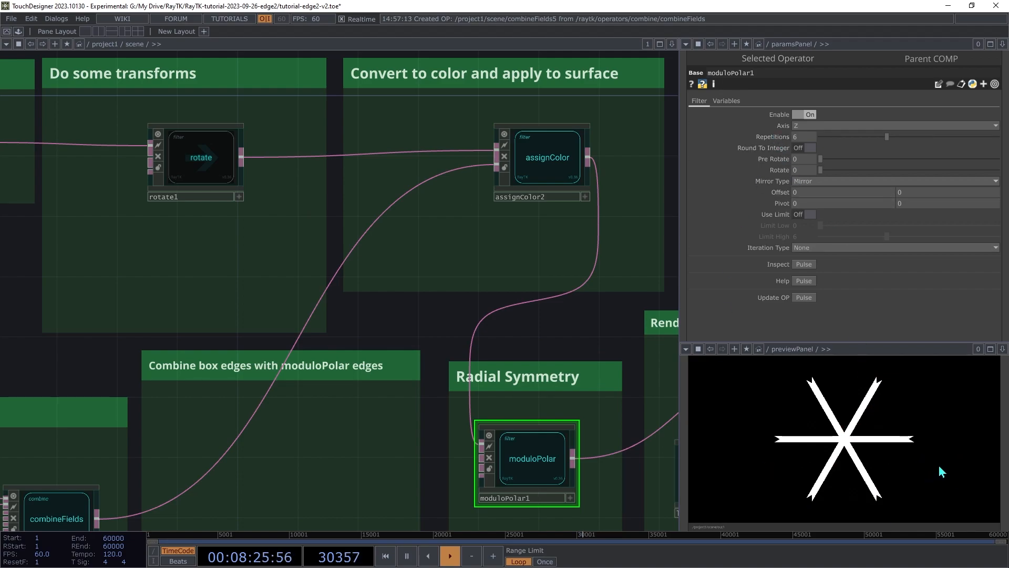
pyautogui.click(807, 138)
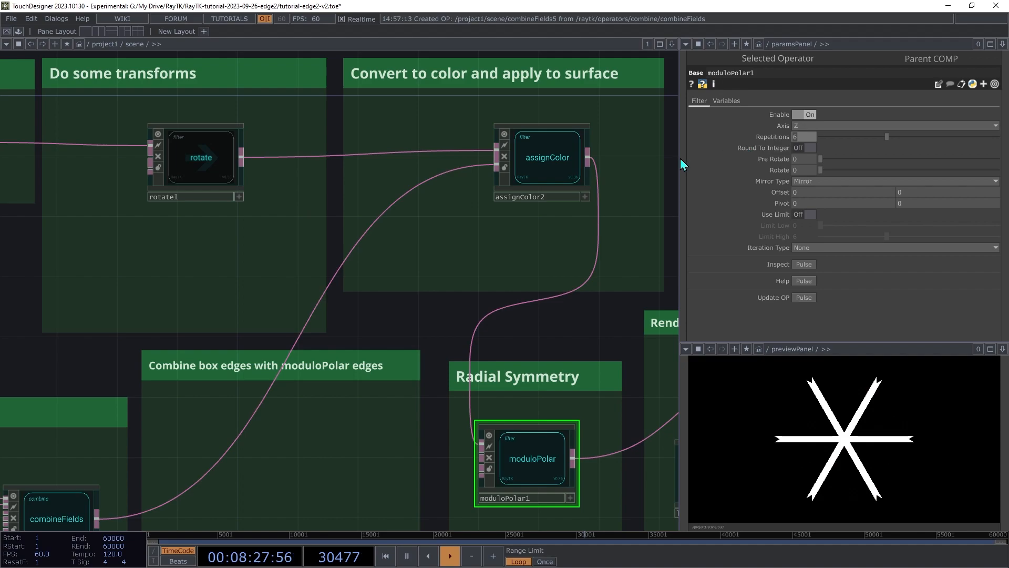
pyautogui.write('4')
pyautogui.press('Tab')
pyautogui.click(813, 136)
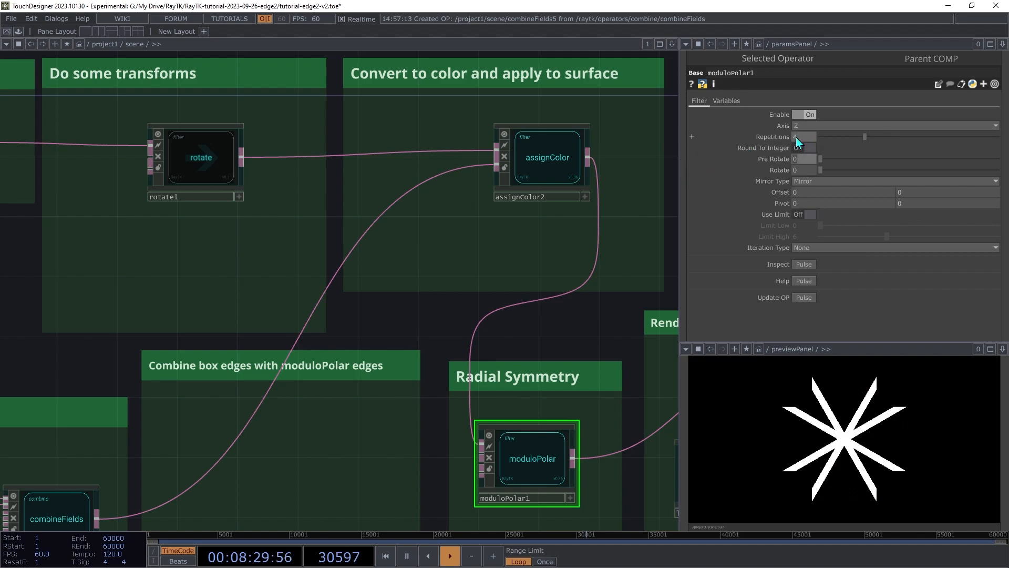
pyautogui.write('8')
pyautogui.press('Tab')
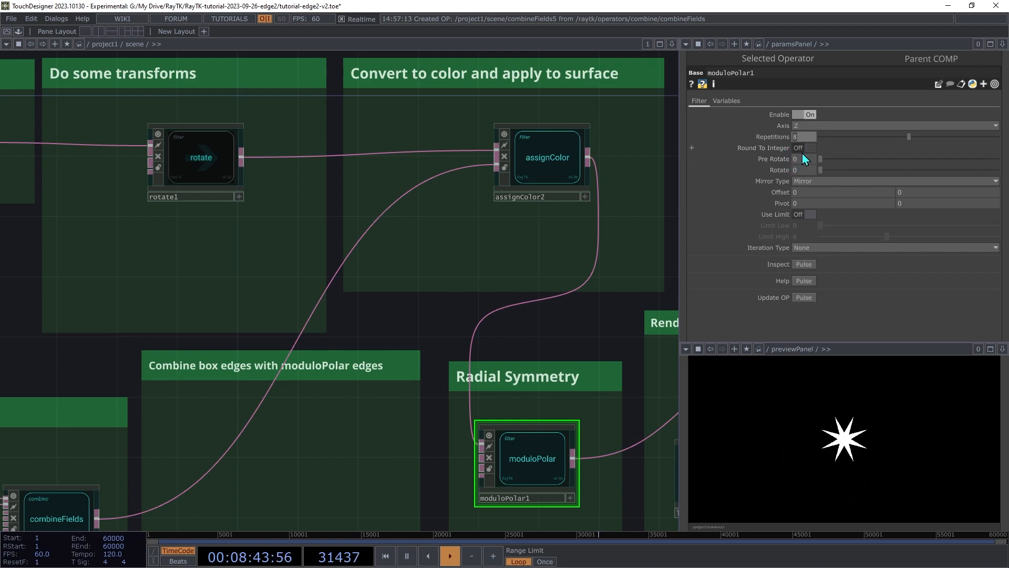
pyautogui.write('7')
pyautogui.press('Return')
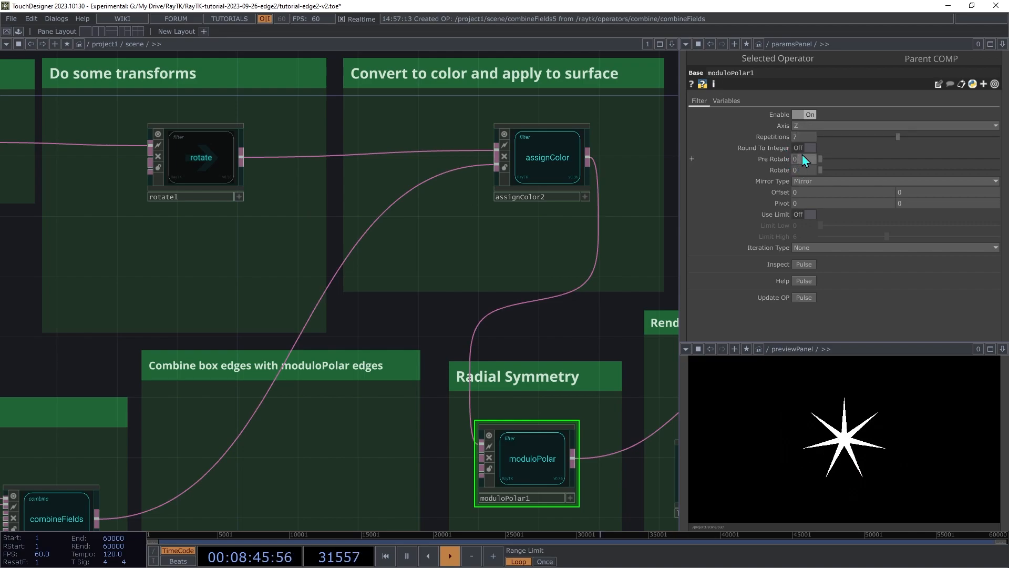
pyautogui.hotkey('shift', 'Tab')
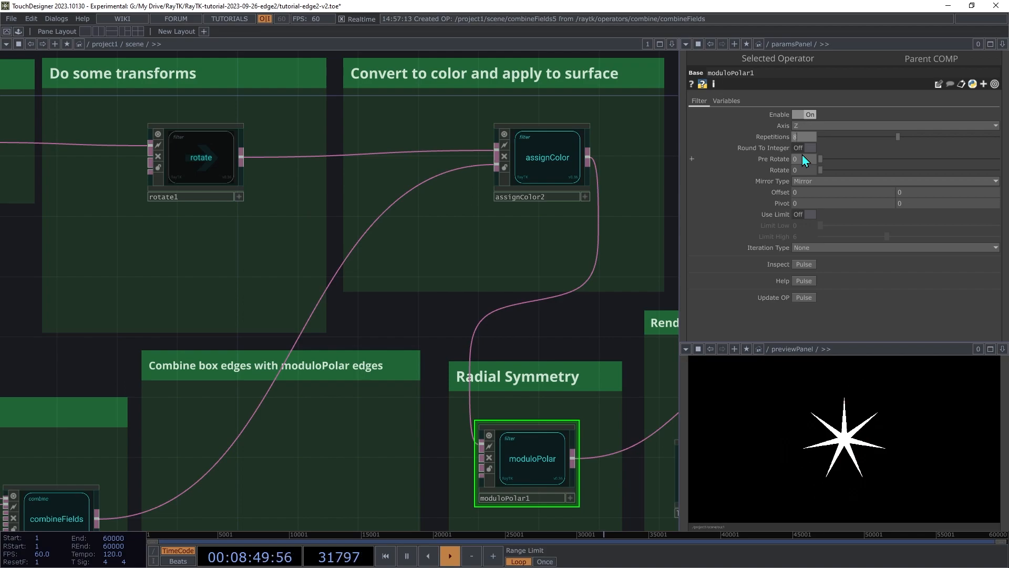
pyautogui.press('Return')
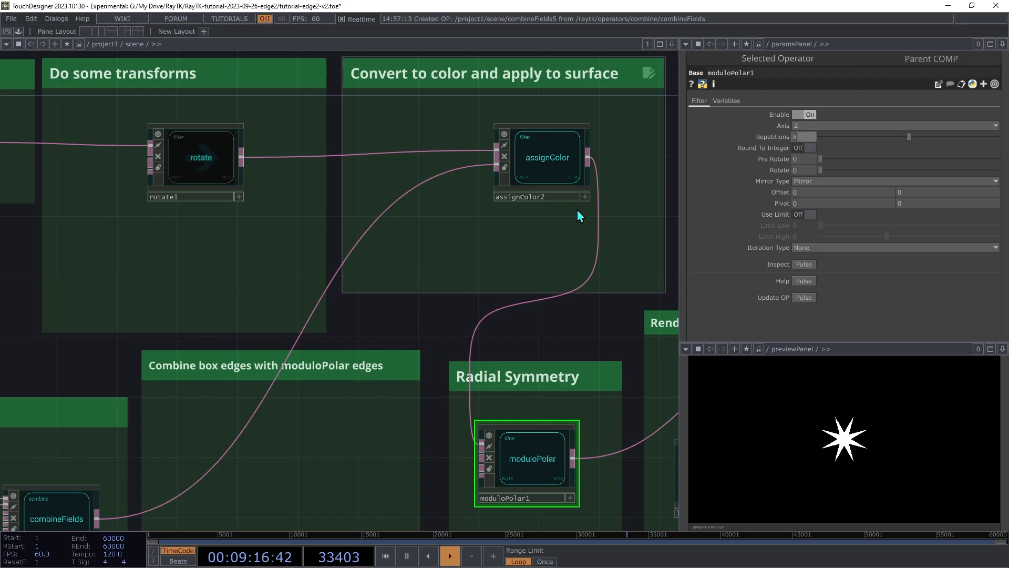
pyautogui.write('6')
pyautogui.press('Tab')
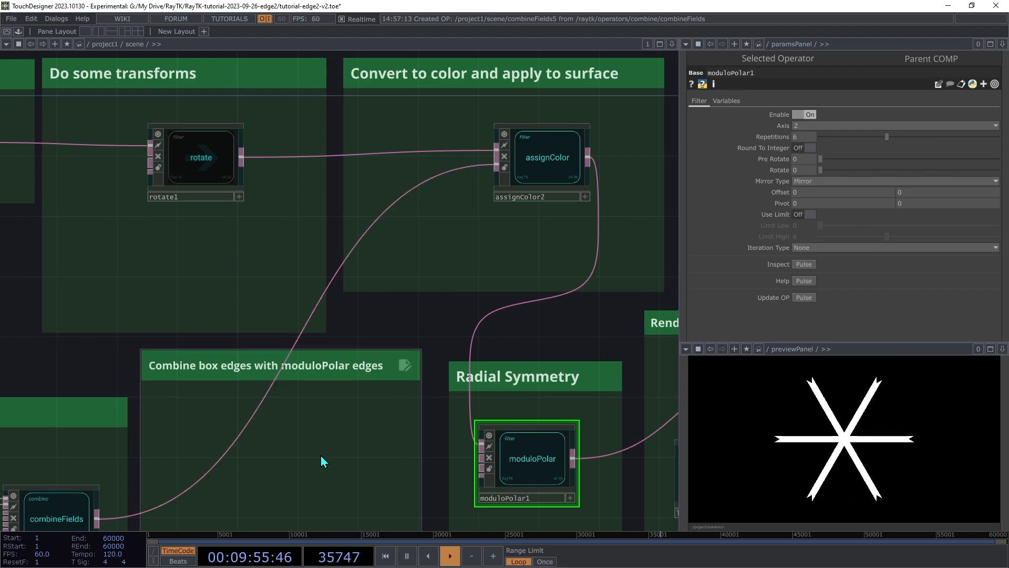
# Step: Drive axisRotate1's Rotate from the symmetry count with the expression 180/op('moduloPolar1').par.Repetitions
pyautogui.press('h')
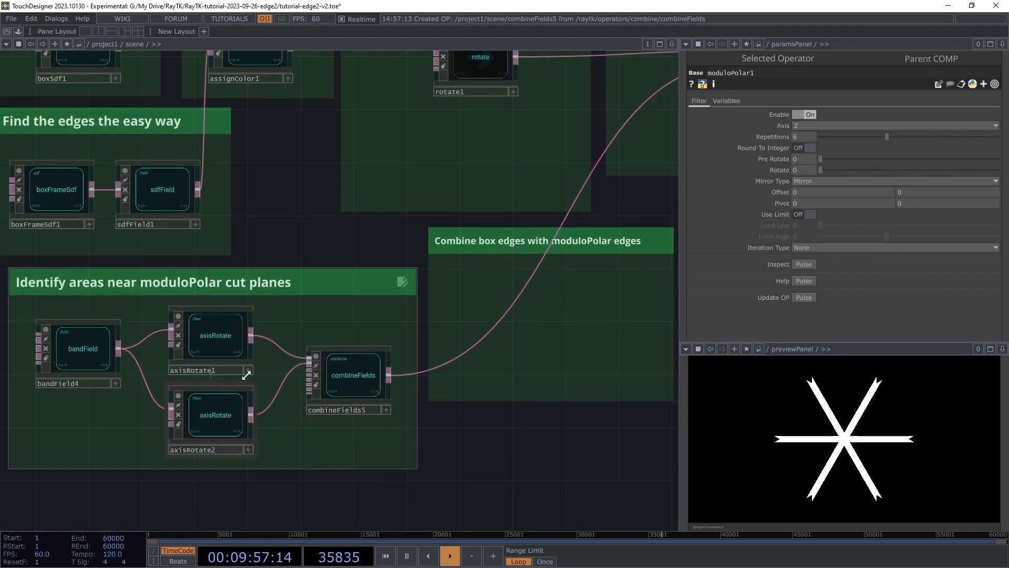
pyautogui.click(210, 339)
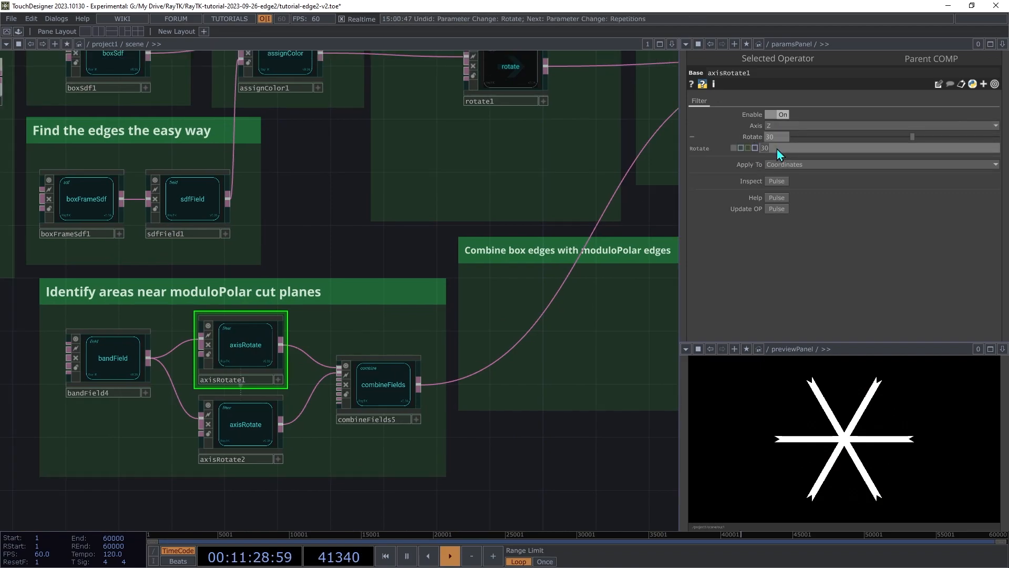
pyautogui.write("/op('moduloPolar1")
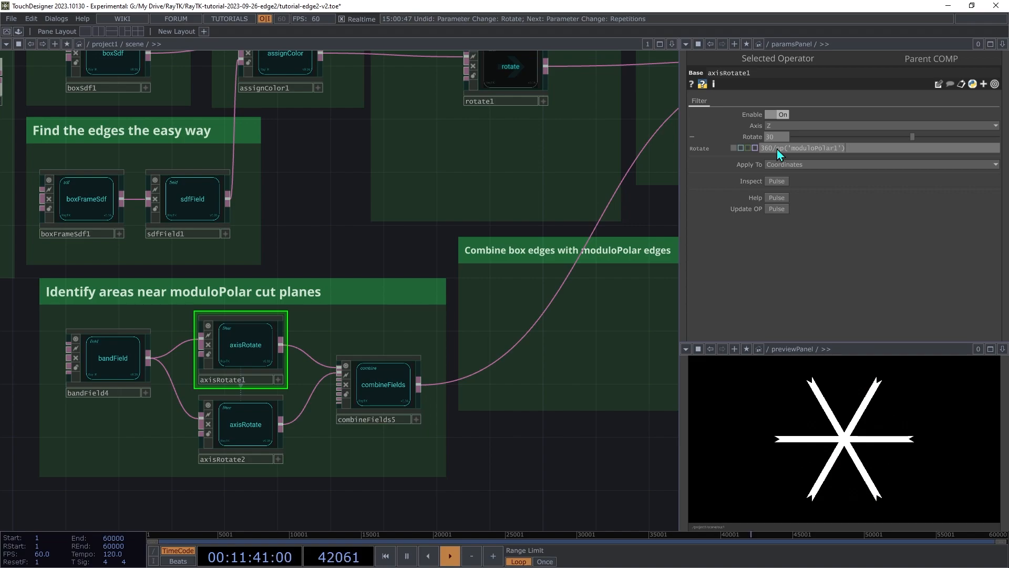
pyautogui.write("').par.Repetitions/2")
pyautogui.press('Return')
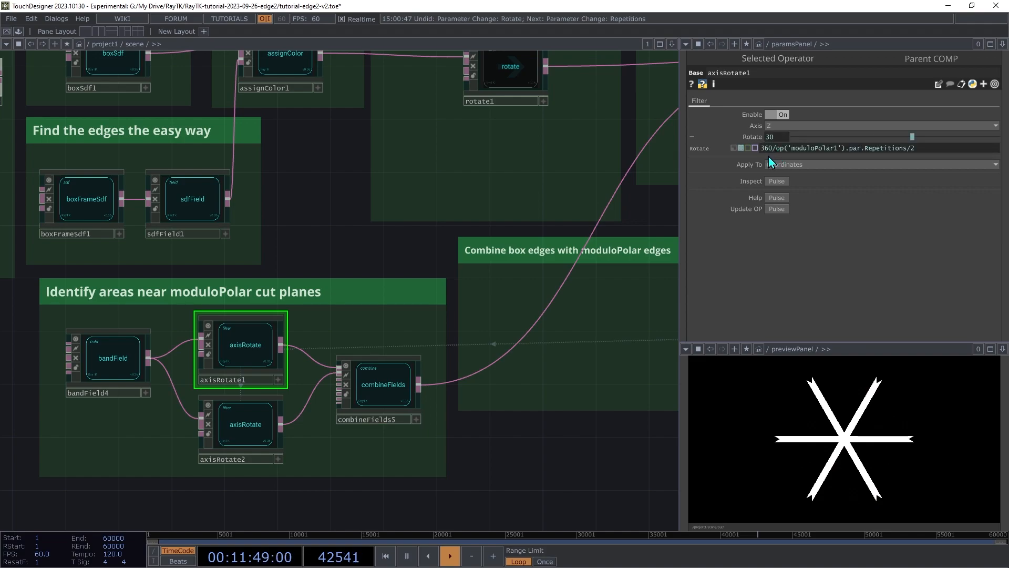
pyautogui.moveTo(768, 150); pyautogui.dragTo(733, 156)
pyautogui.write('18')
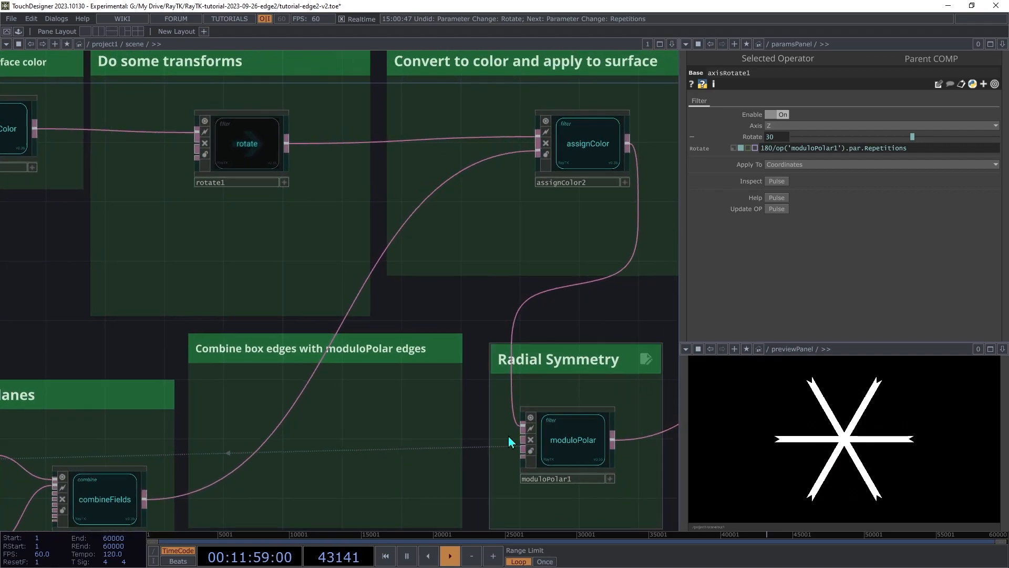
# Step: Vary moduloPolar1's Repetitions to test whether the rotated bands follow the cut planes
pyautogui.click(510, 442)
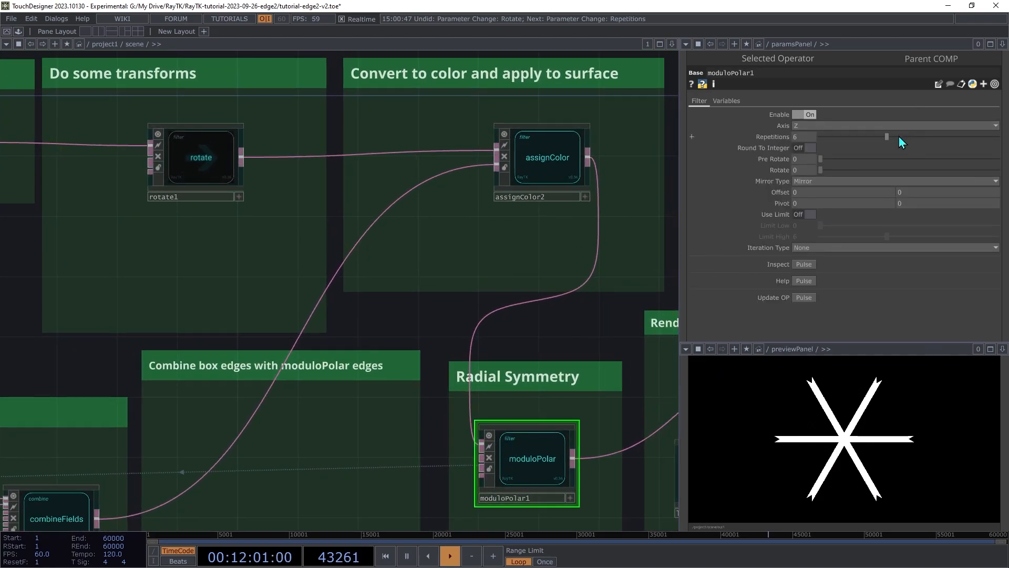
pyautogui.moveTo(802, 139)
pyautogui.mouseDown(button='middle')
pyautogui.moveTo(836, 126)
pyautogui.moveTo(799, 127)
pyautogui.moveTo(839, 126)
pyautogui.moveTo(793, 116)
pyautogui.moveTo(805, 121)
pyautogui.mouseUp(button='middle')
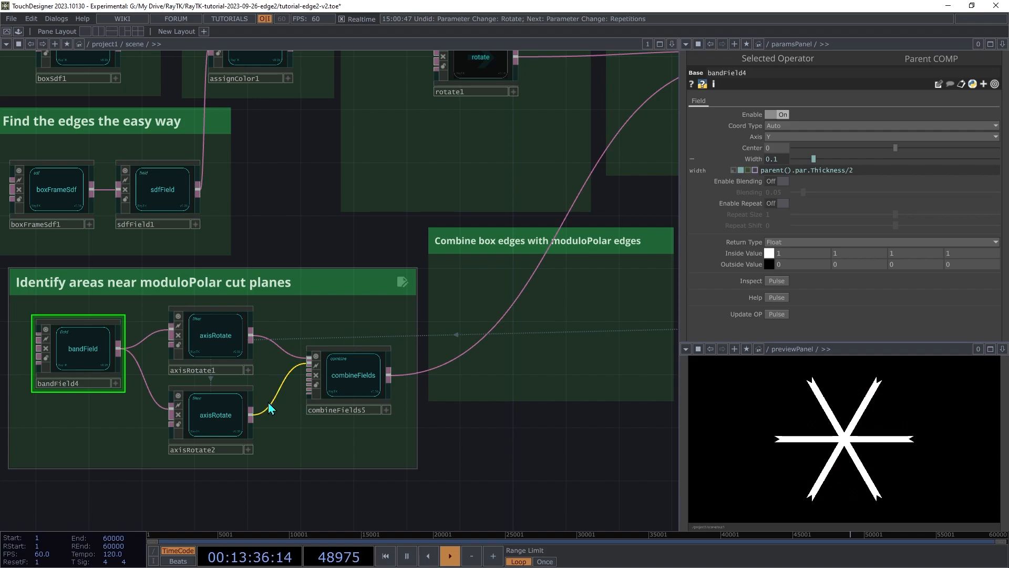
# Step: Review the parameters of bandField4, both axisRotate operators and combineFields5 in the cut-plane group
pyautogui.moveTo(359, 388); pyautogui.dragTo(354, 365)
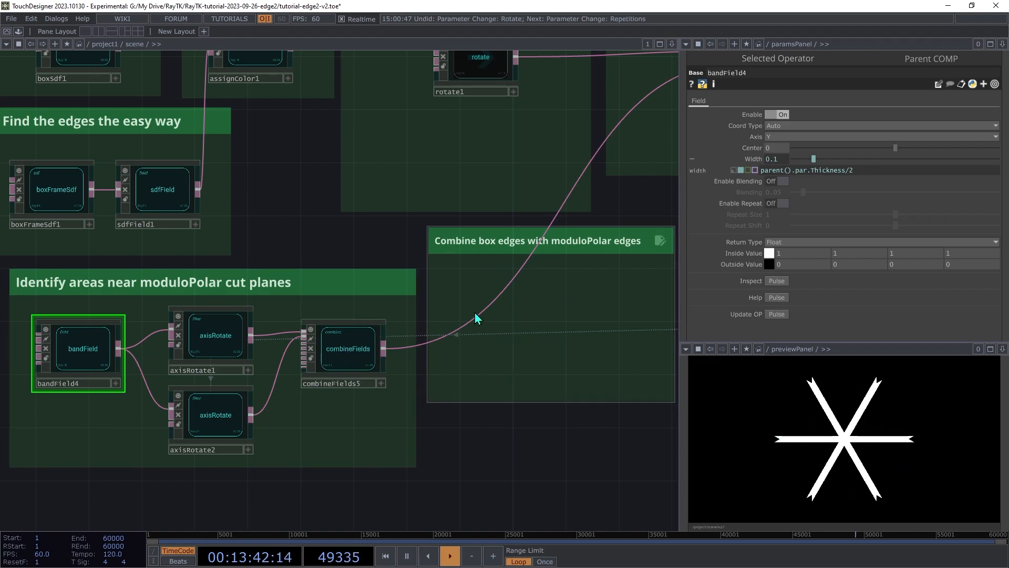
pyautogui.click(344, 358)
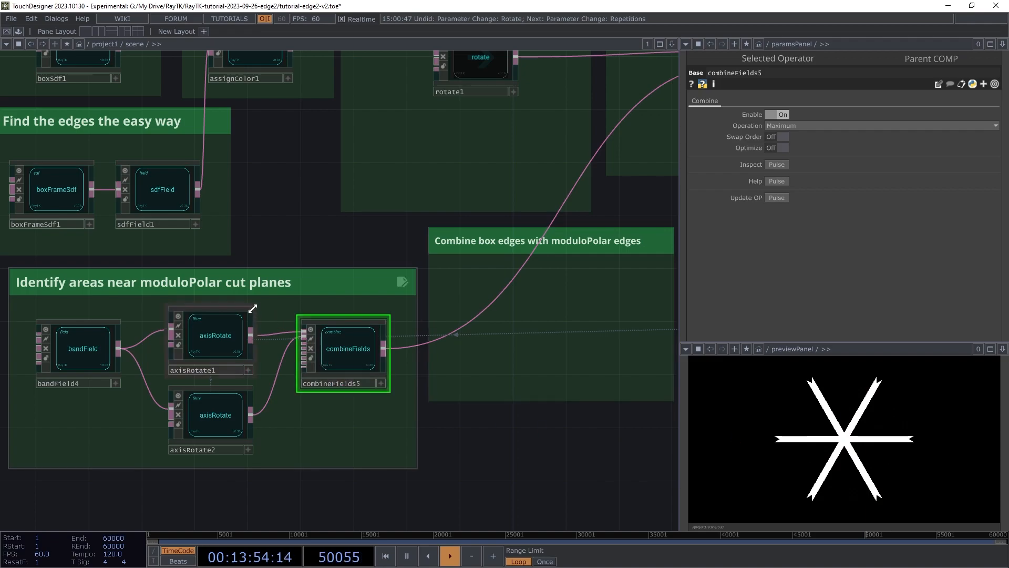
pyautogui.click(222, 351)
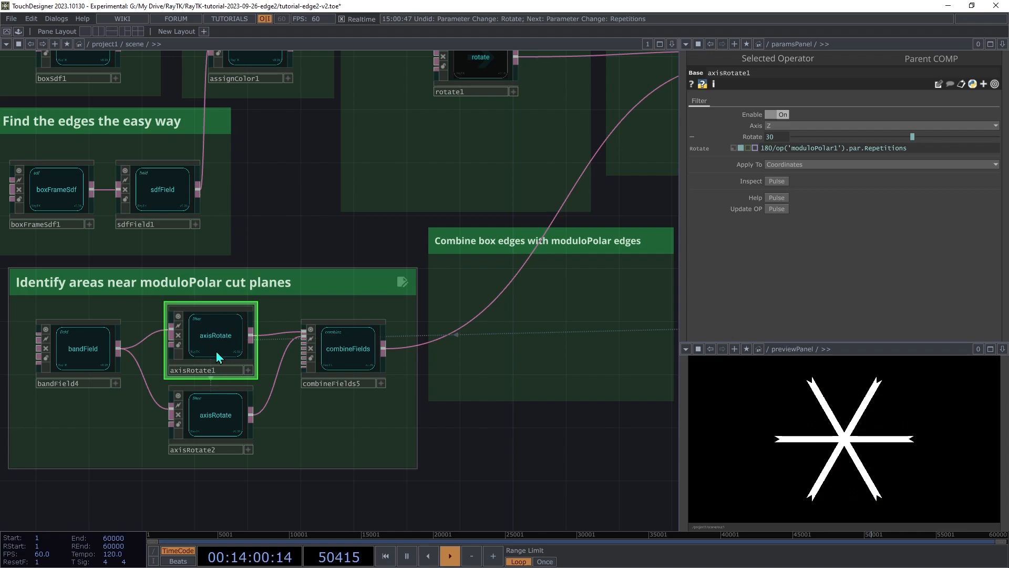
pyautogui.click(89, 345)
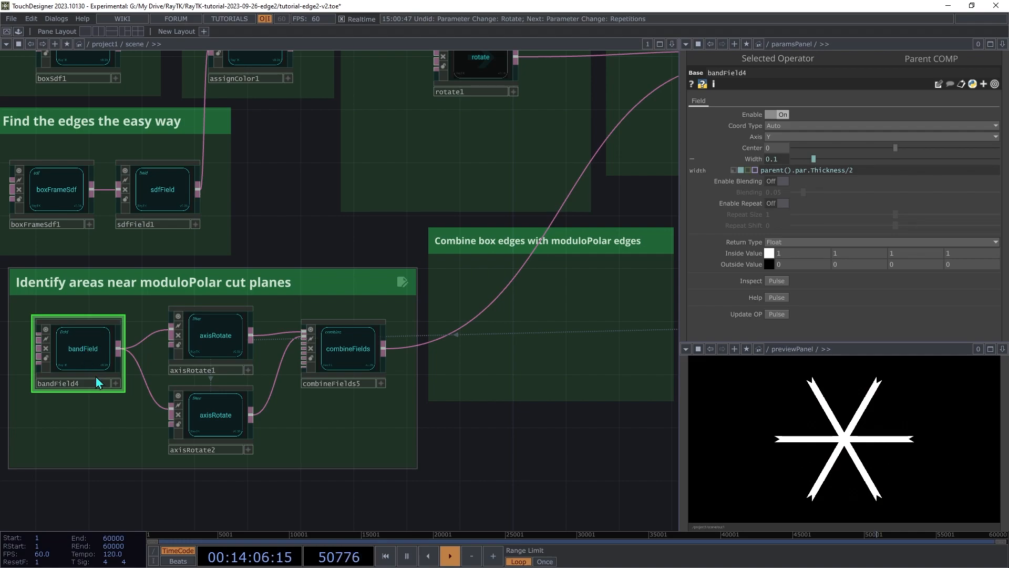
pyautogui.click(224, 323)
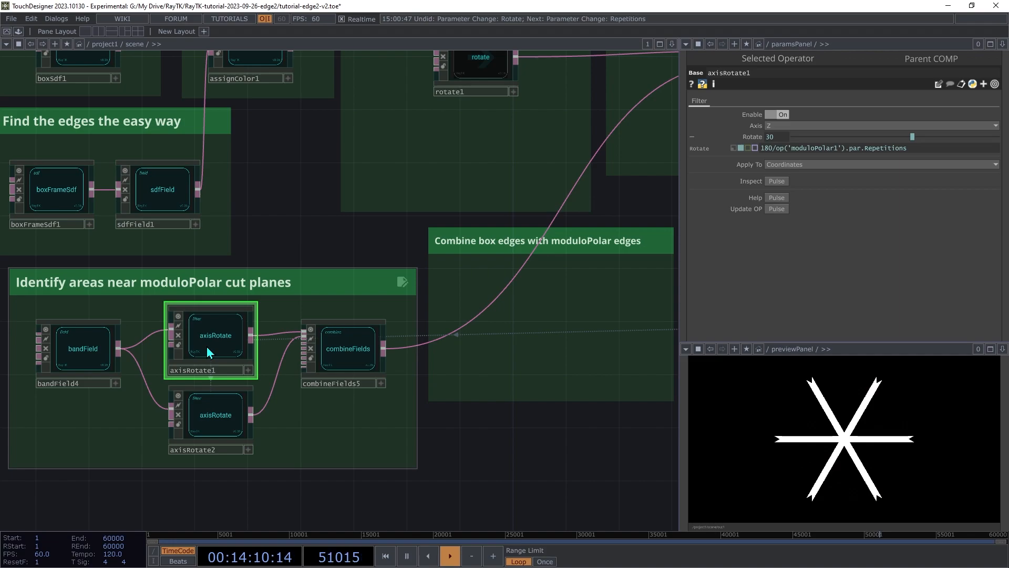
pyautogui.click(374, 342)
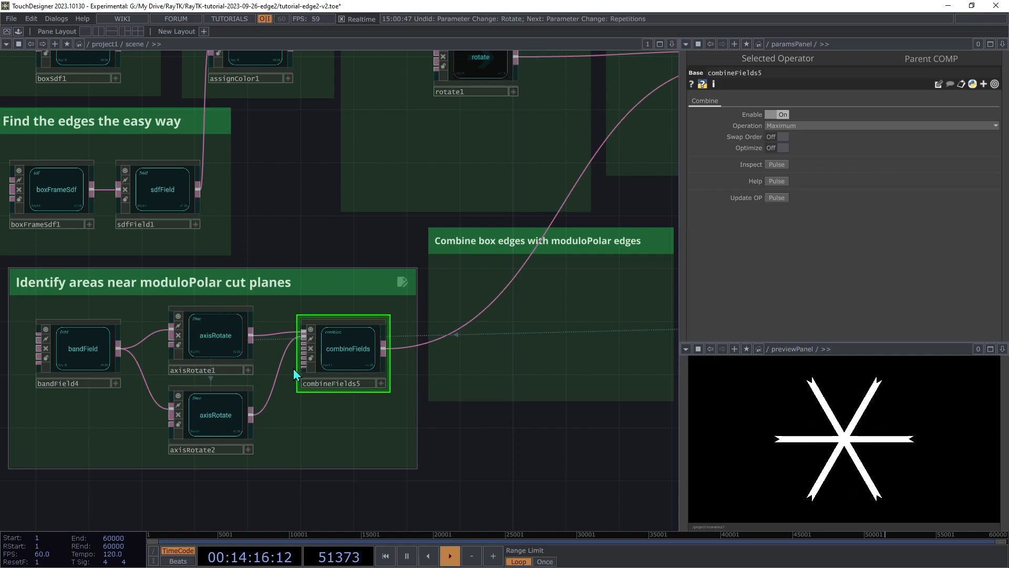
pyautogui.click(223, 424)
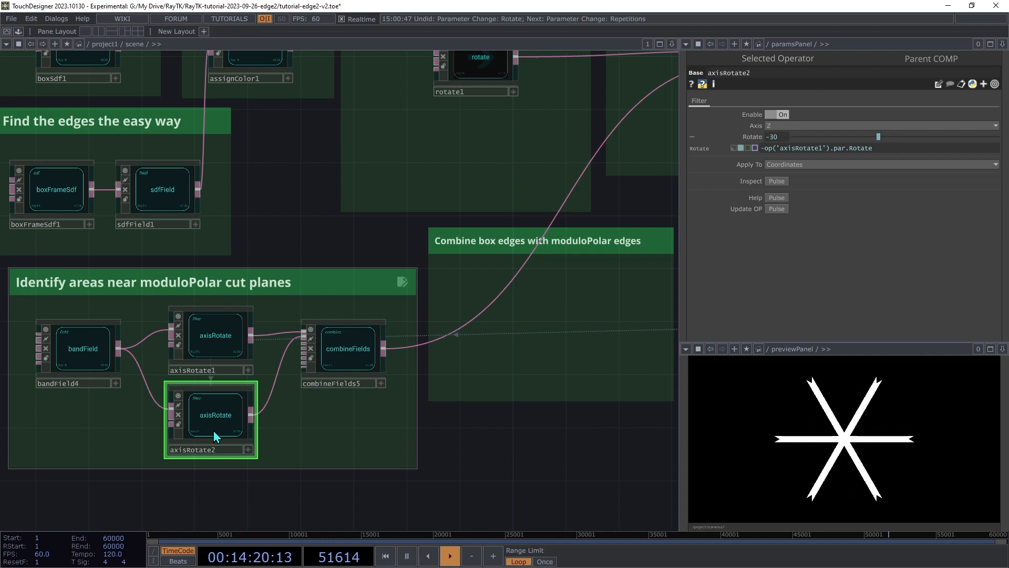
pyautogui.click(81, 366)
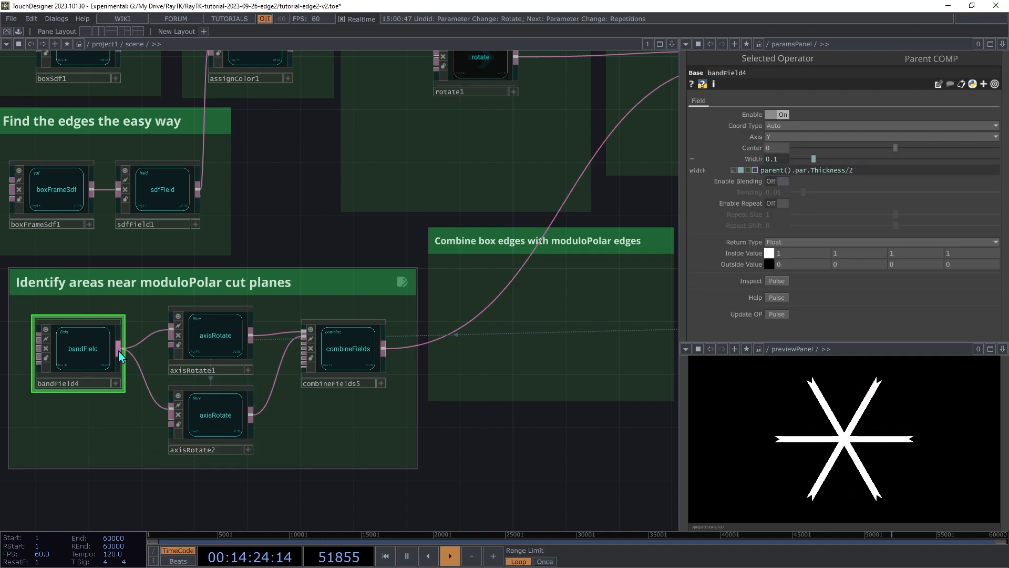
pyautogui.click(213, 422)
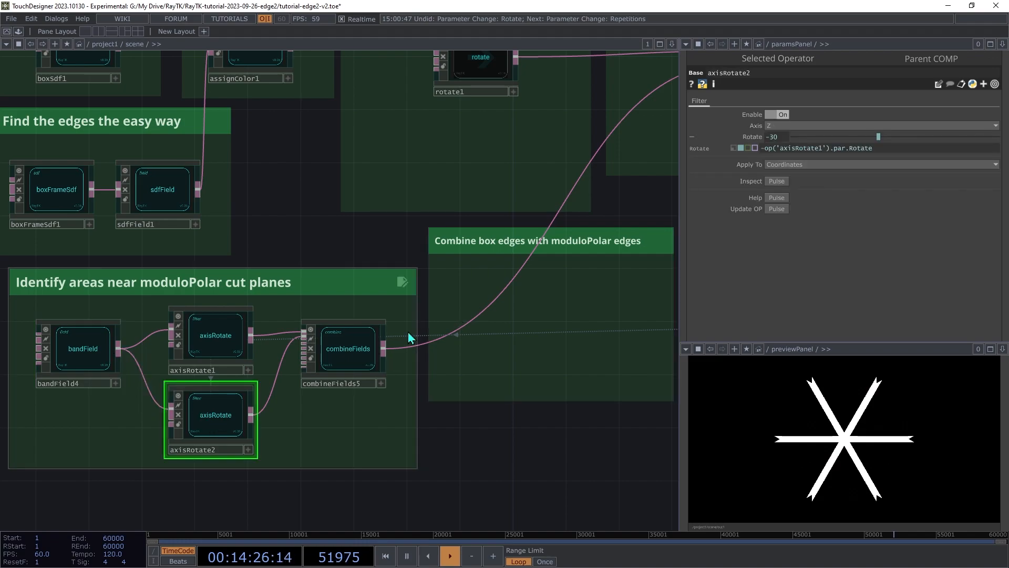
pyautogui.click(365, 347)
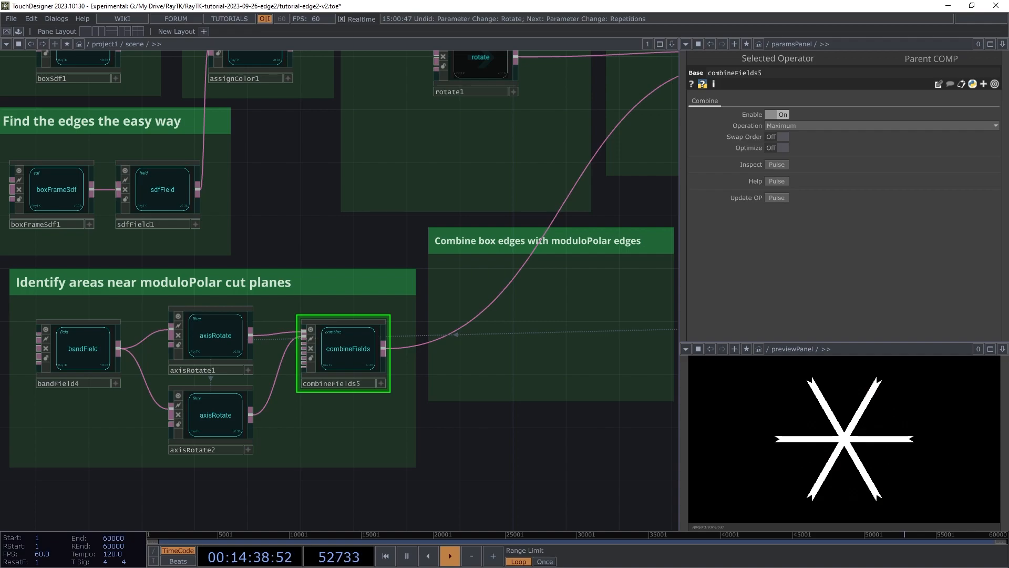
pyautogui.click(83, 359)
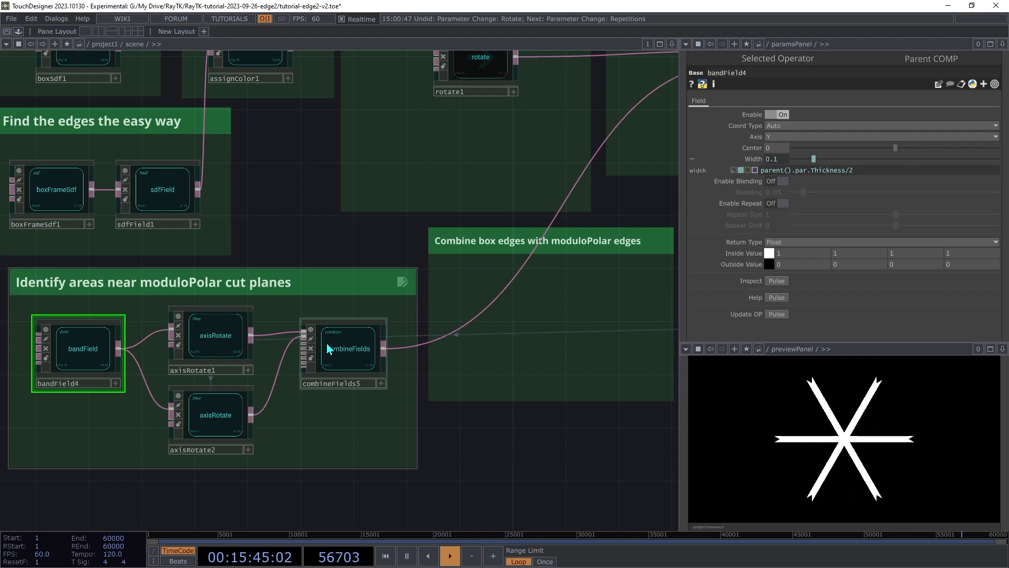
# Step: Move combineFields5 down and add a reflect operator in the freed space beside axisRotate1
pyautogui.moveTo(338, 355); pyautogui.dragTo(344, 433)
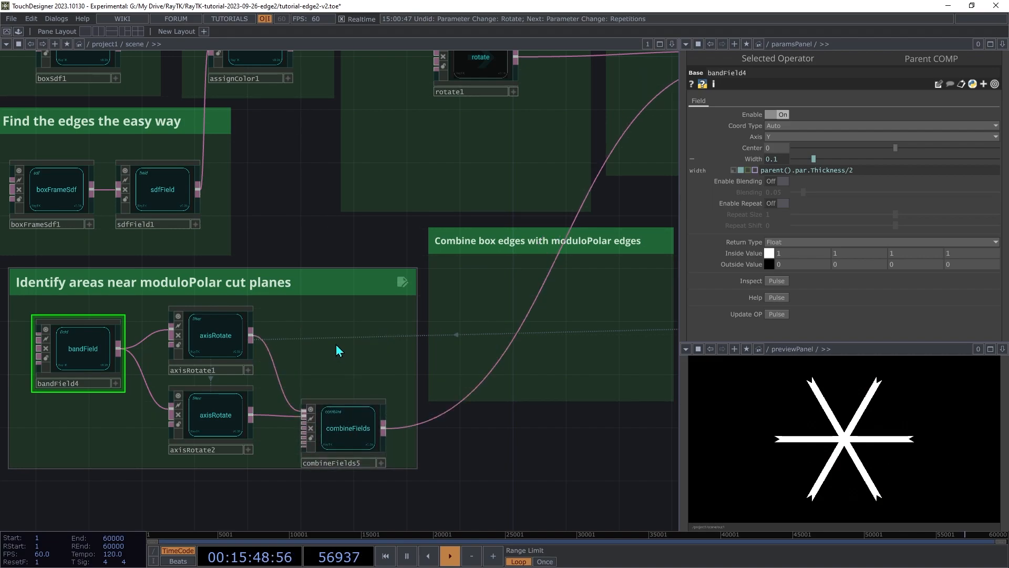
pyautogui.hotkey('alt', 'r')
pyautogui.write('refl')
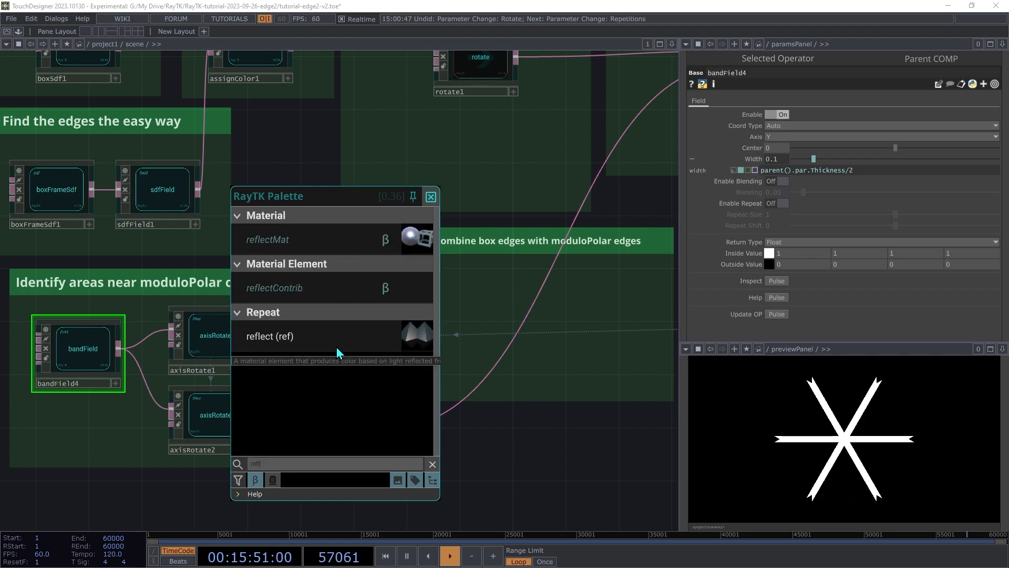
pyautogui.click(279, 337)
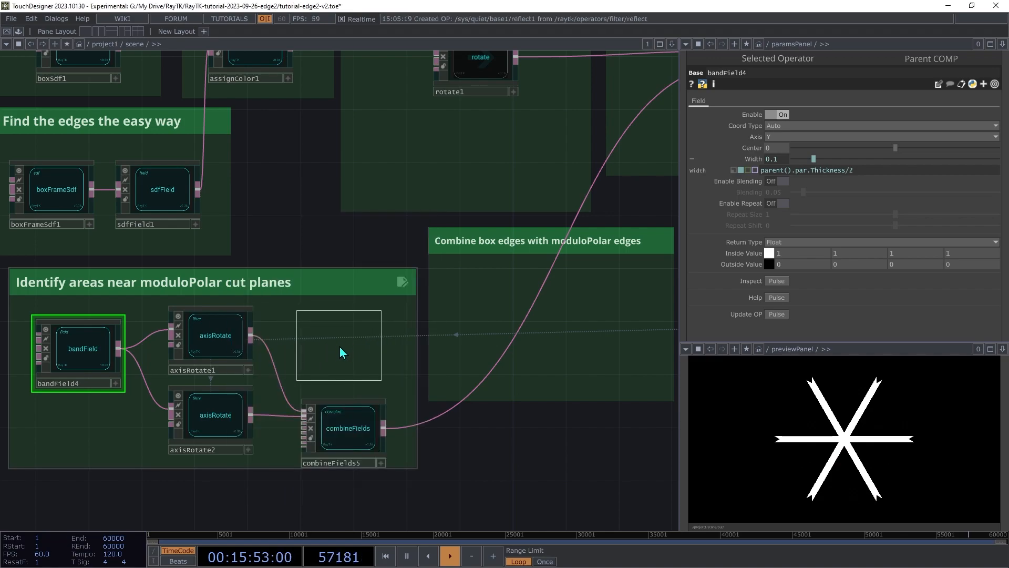
pyautogui.click(342, 349)
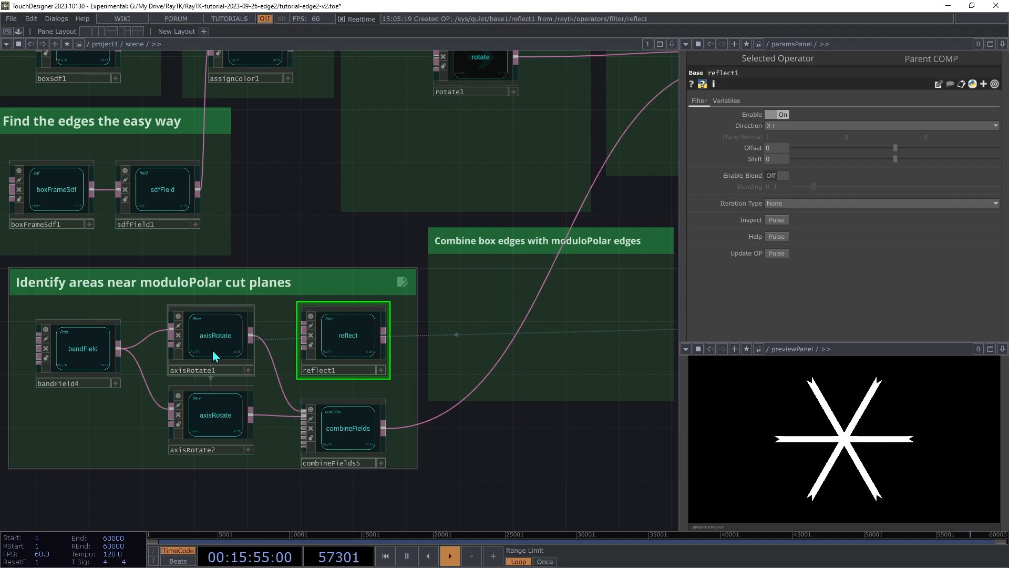
# Step: Route axisRotate1 through reflect1 into assignColor2 in place of combineFields5, and set reflect1's Direction to Y+
pyautogui.moveTo(252, 335); pyautogui.dragTo(304, 330)
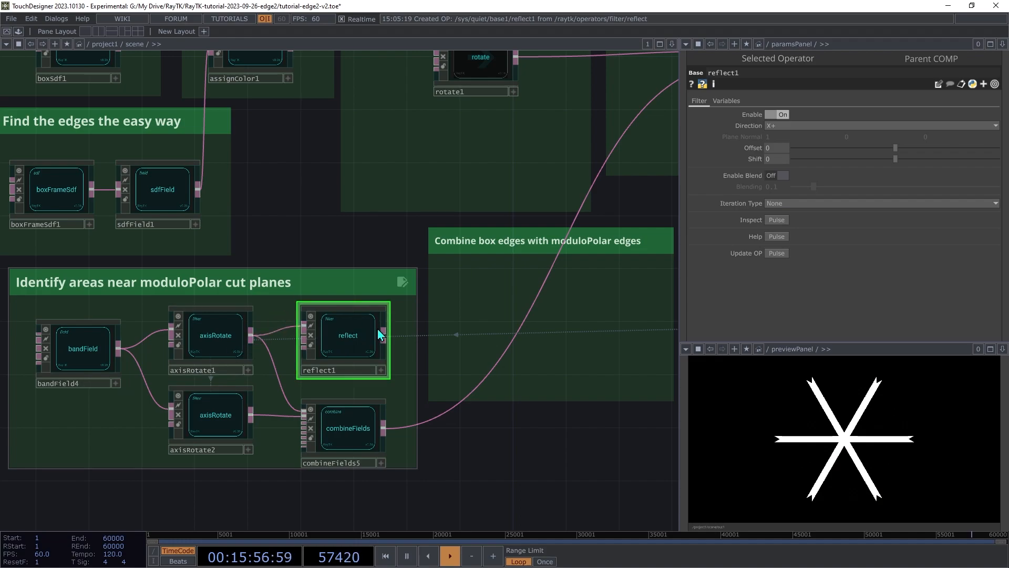
pyautogui.moveTo(384, 339); pyautogui.dragTo(516, 350)
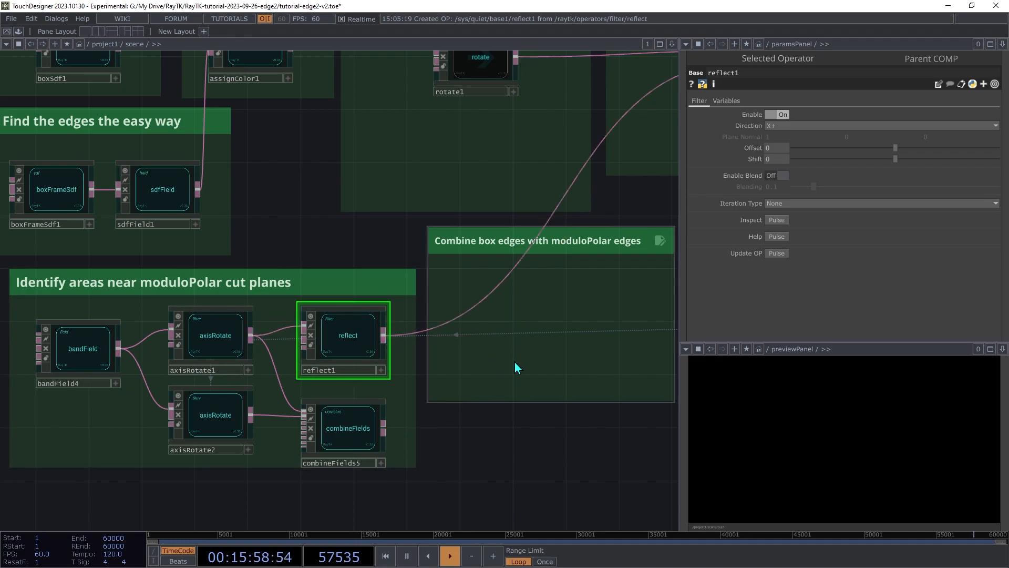
pyautogui.click(820, 127)
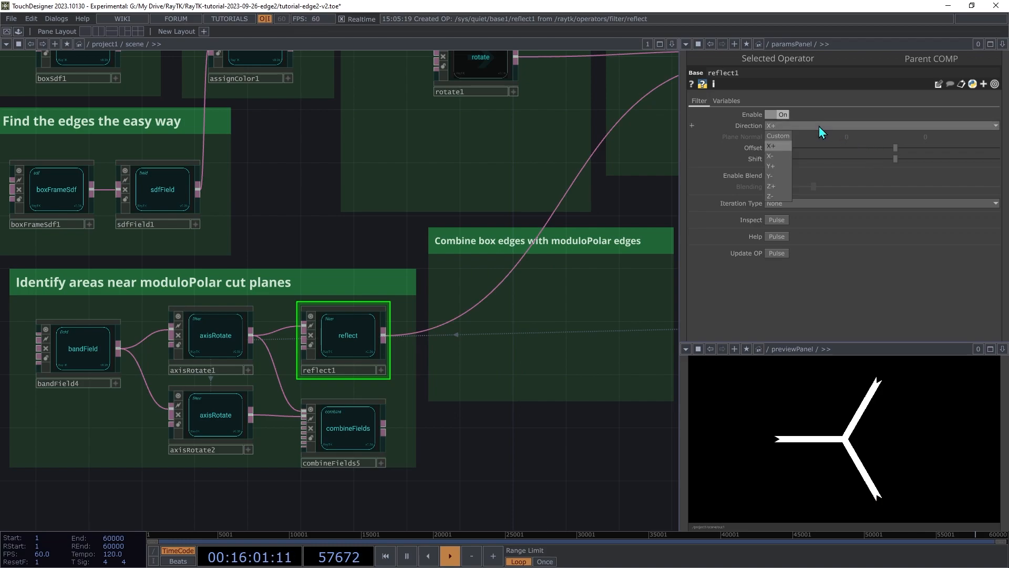
pyautogui.click(783, 167)
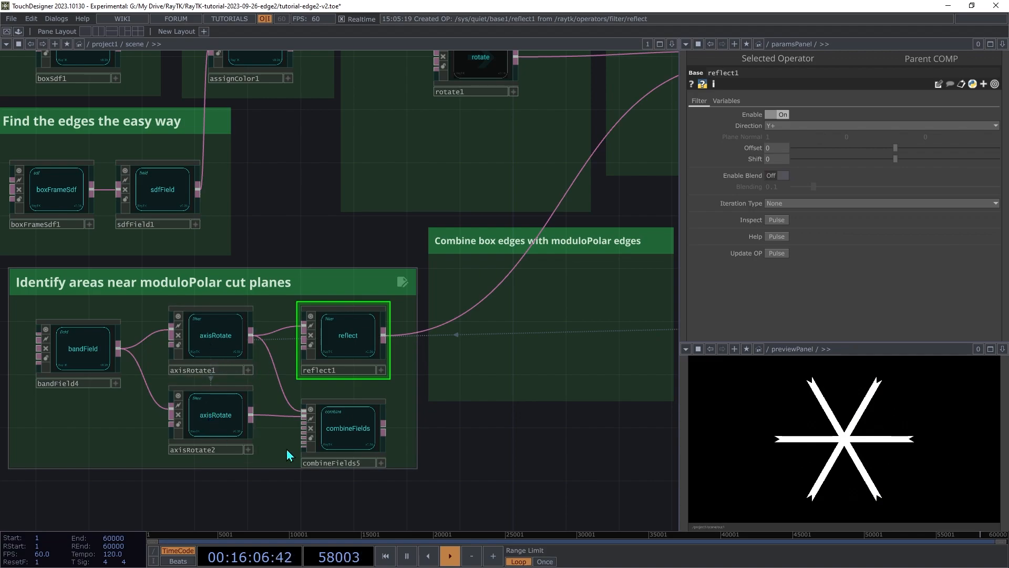
pyautogui.moveTo(340, 453); pyautogui.dragTo(341, 441)
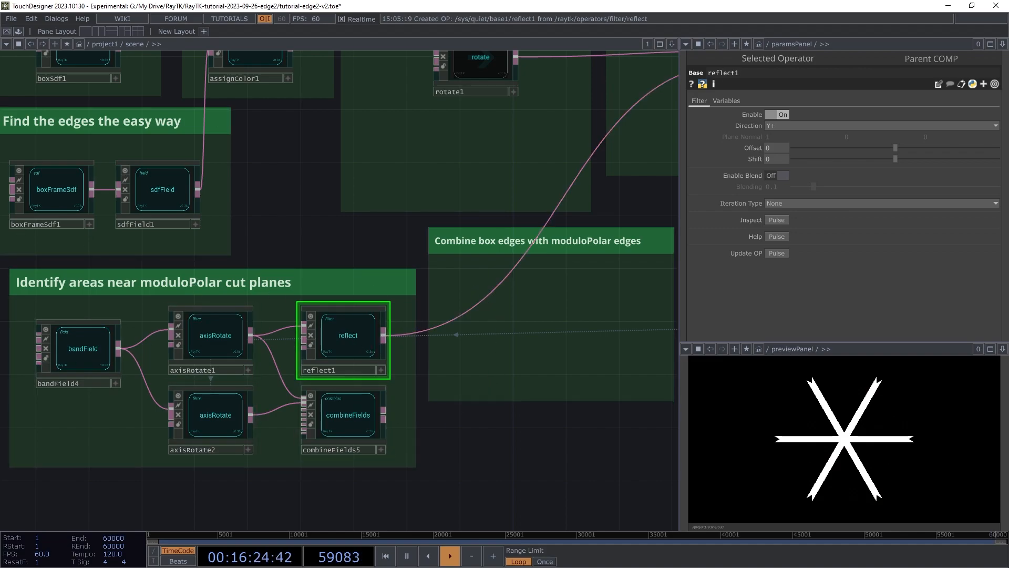
pyautogui.click(230, 427)
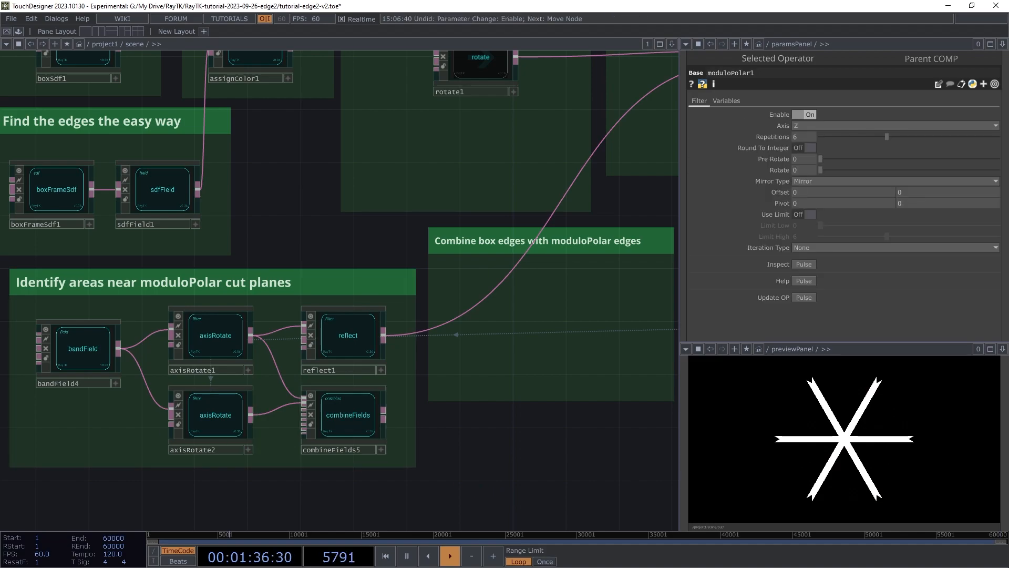
# Step: Set lookAtCamera1's Position to 2, 2, 5 to view the shape at an angle
pyautogui.scroll(-5, 323, 510)
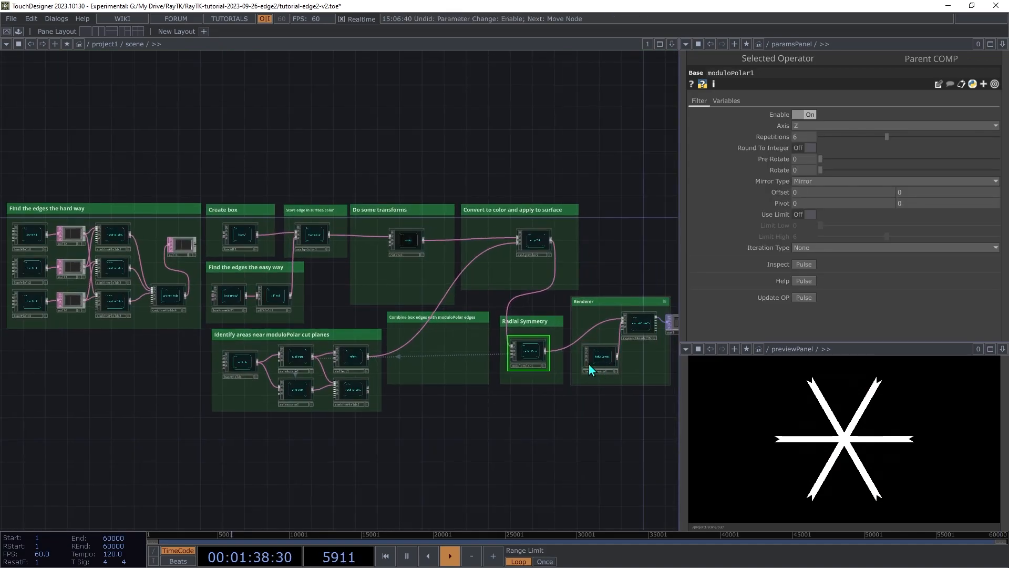
pyautogui.click(602, 364)
pyautogui.moveTo(781, 127); pyautogui.dragTo(855, 111, button='middle')
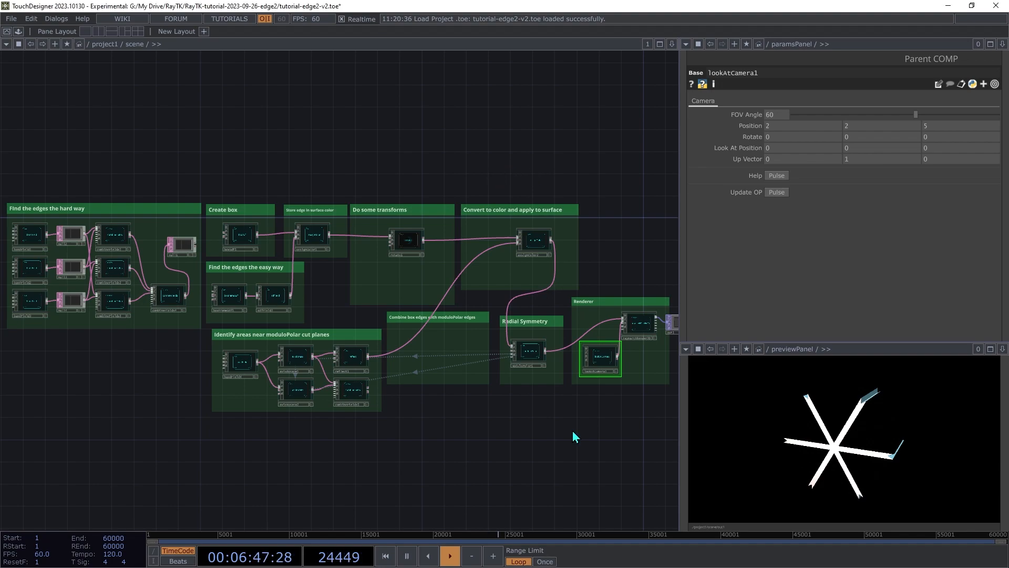
# Step: Enable the rotate1 operator in the "Do some transforms" group
pyautogui.click(407, 242)
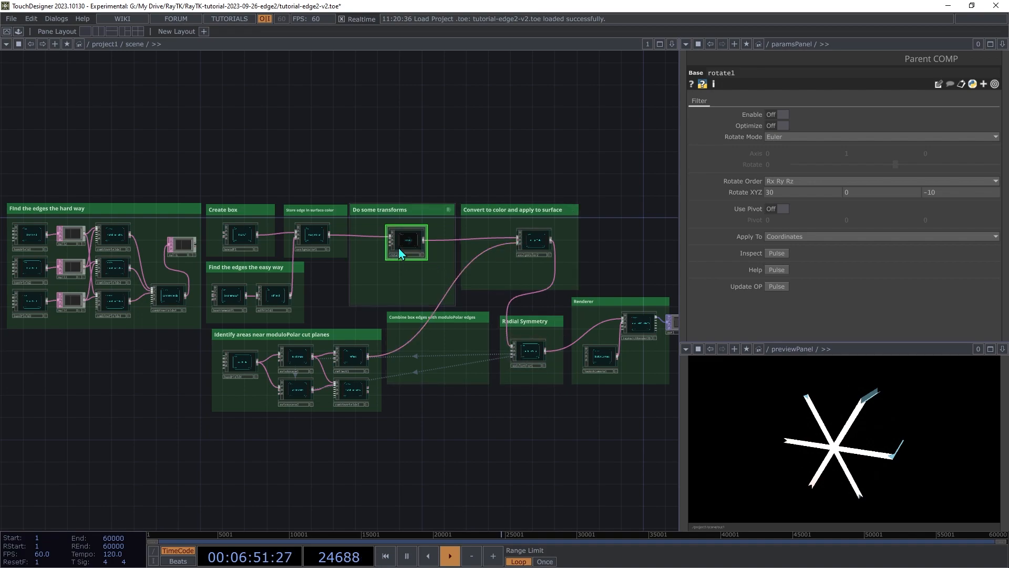
pyautogui.click(771, 115)
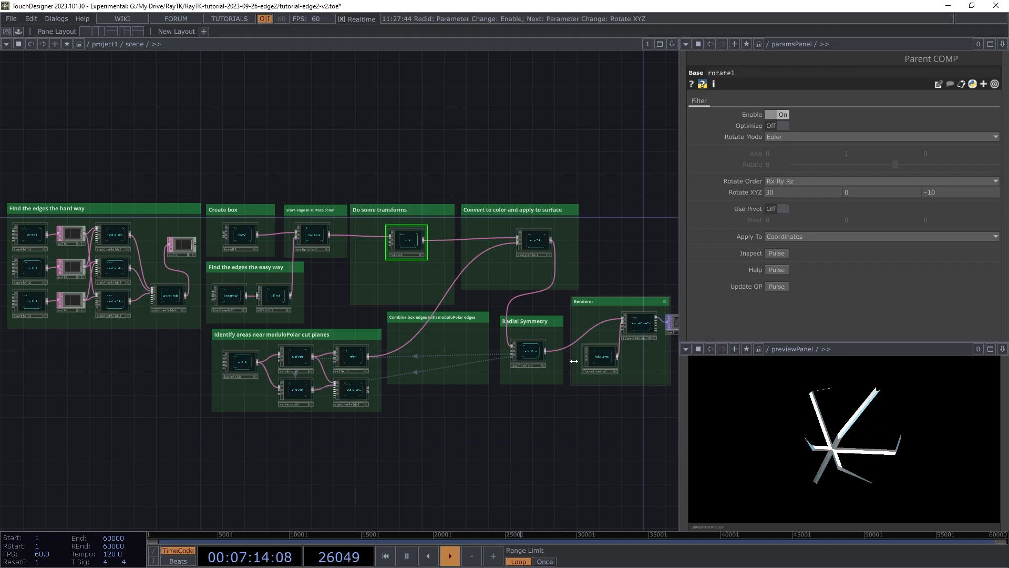
# Step: Set lookAtCamera1's Position X and Y to 0 for a front view of the shape
pyautogui.click(597, 357)
pyautogui.moveTo(788, 127); pyautogui.dragTo(768, 122, button='middle')
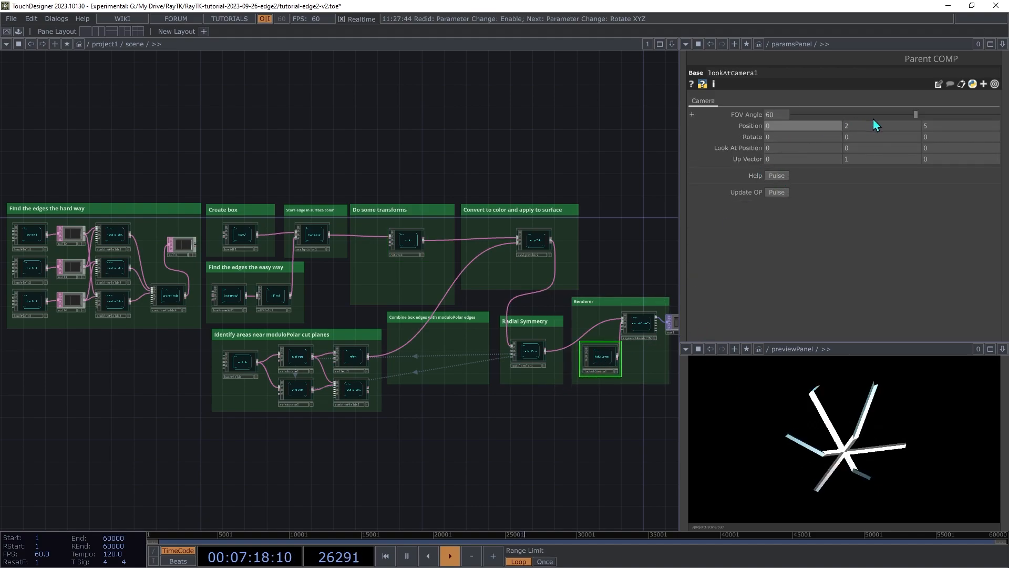
pyautogui.moveTo(885, 129)
pyautogui.mouseDown(button='middle')
pyautogui.moveTo(882, 115)
pyautogui.moveTo(867, 116)
pyautogui.moveTo(881, 110)
pyautogui.mouseUp(button='middle')
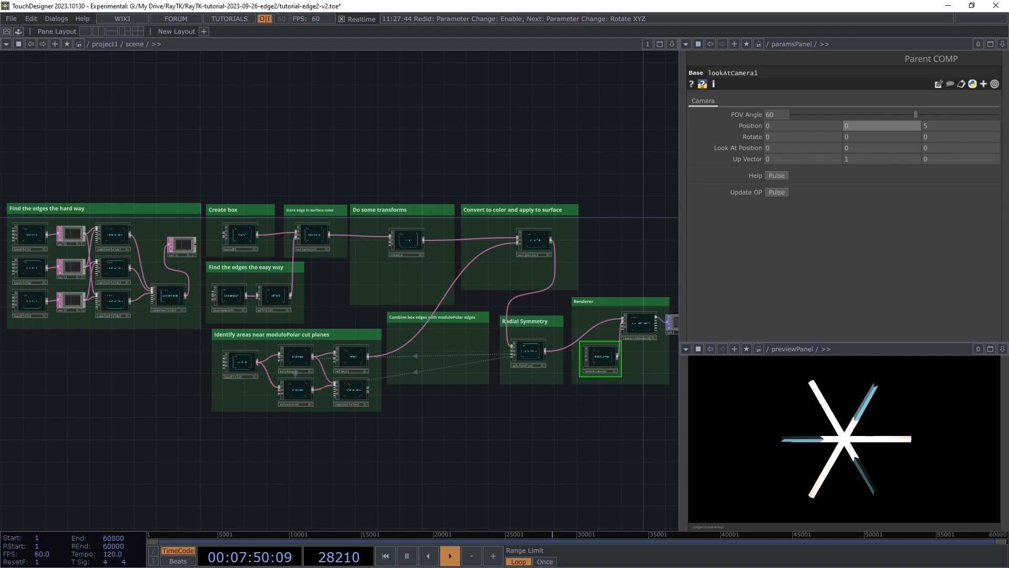
pyautogui.scroll(5, 528, 285)
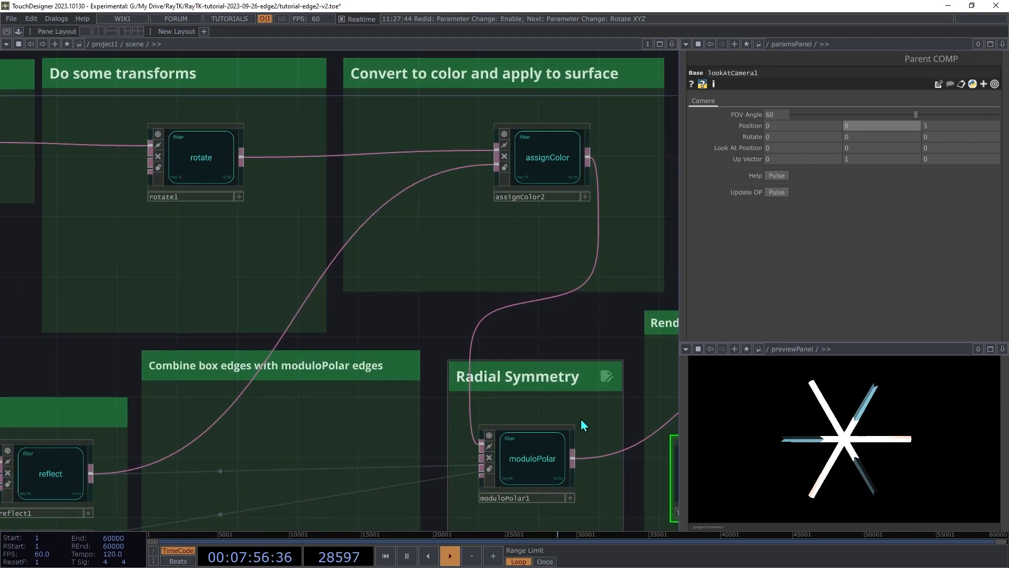
# Step: Set moduloPolar1's Rotate to the expression 180/me.par.Repetitions
pyautogui.click(515, 453)
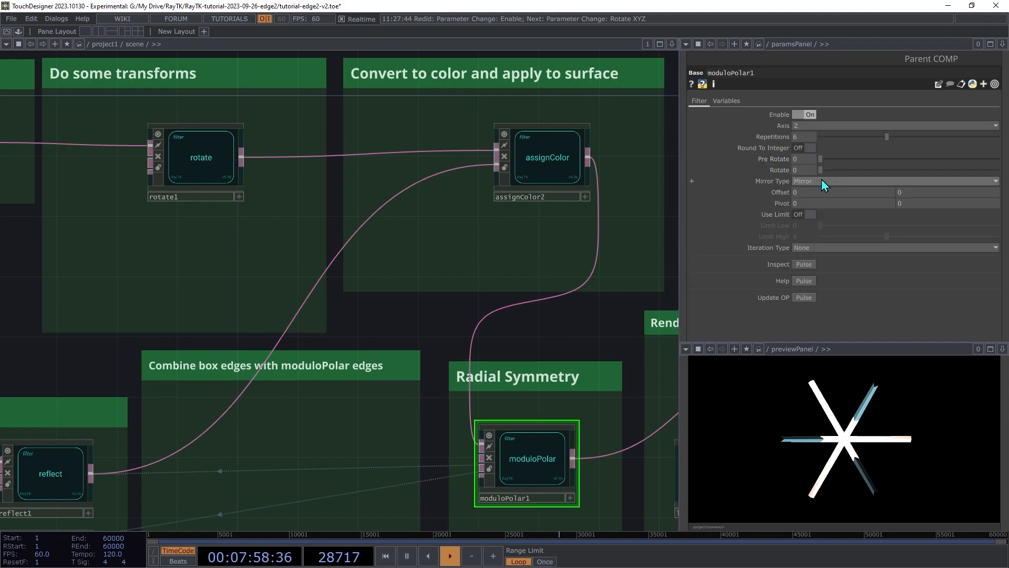
pyautogui.click(777, 171)
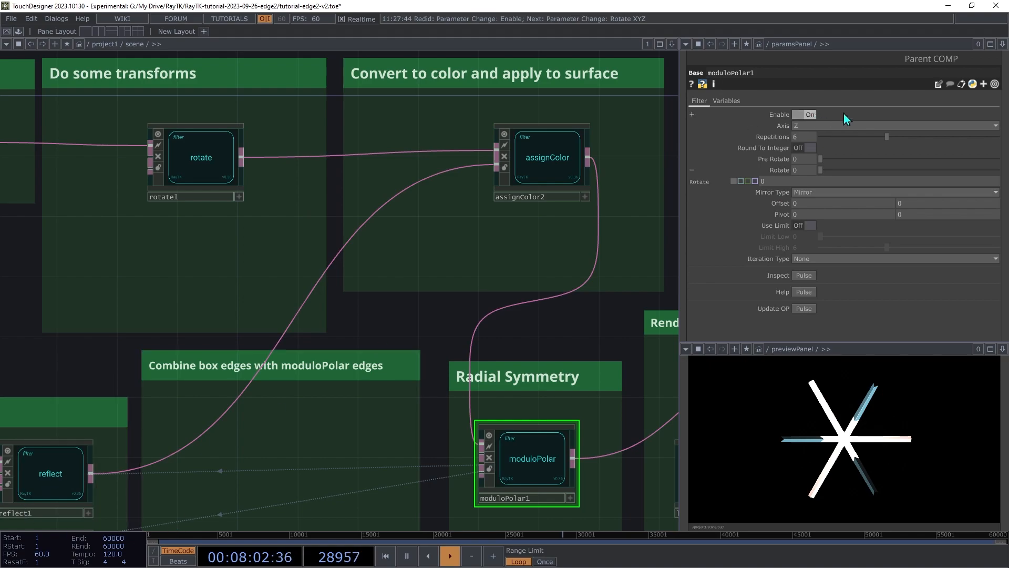
pyautogui.click(834, 184)
pyautogui.write('180/me.par')
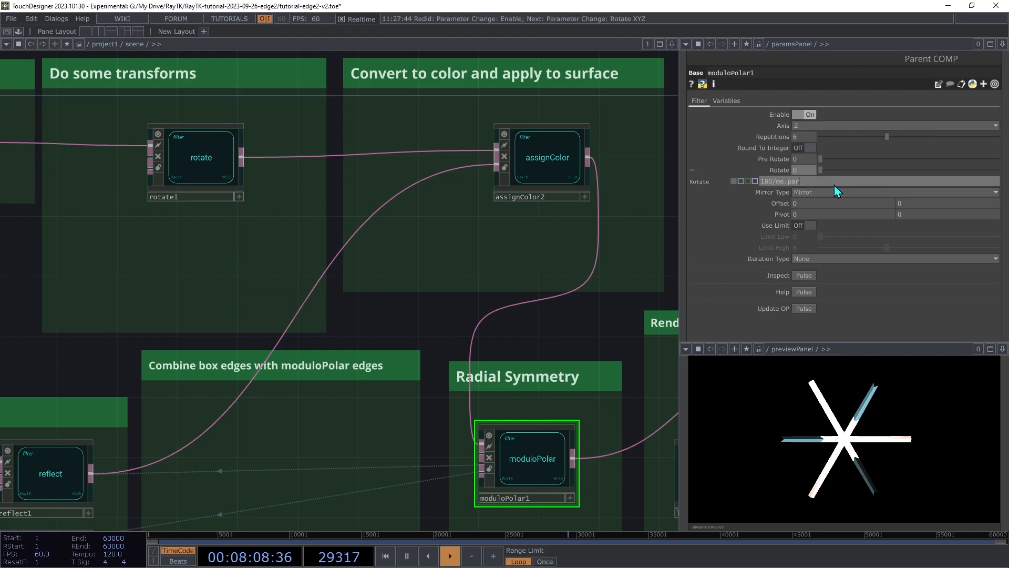
pyautogui.write('.Repetitions')
pyautogui.press('Return')
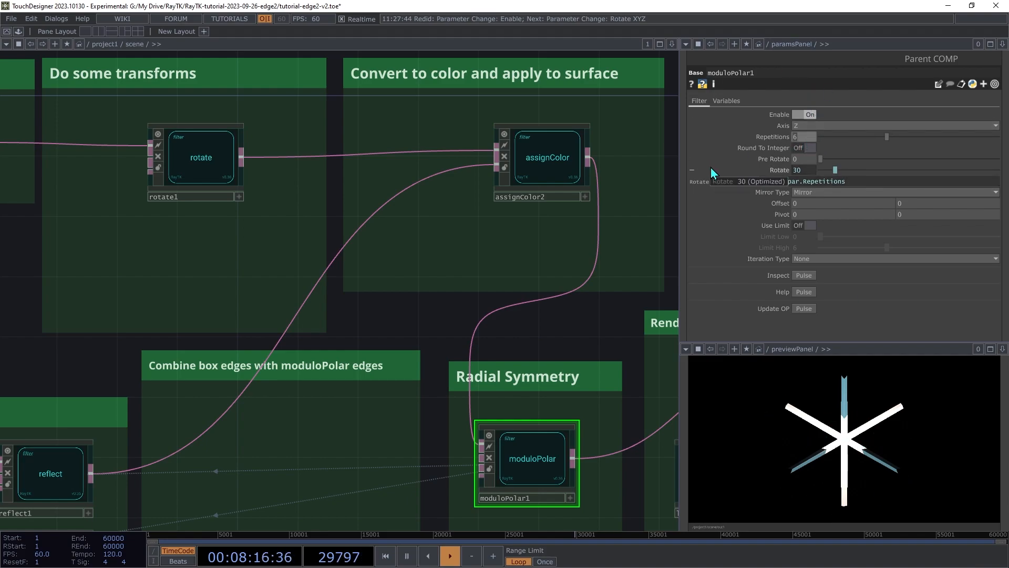
# Step: Try moduloPolar1 with Repetitions set to 8, and undo that change
pyautogui.write('8')
pyautogui.press('Tab')
pyautogui.hotkey('shift', 'Tab')
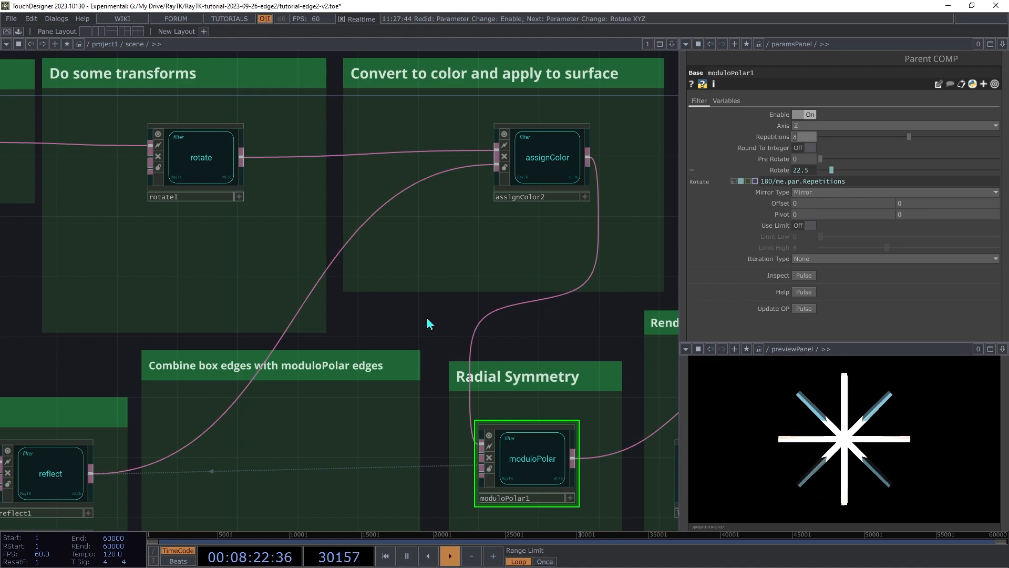
pyautogui.hotkey('ctrl', 'z')
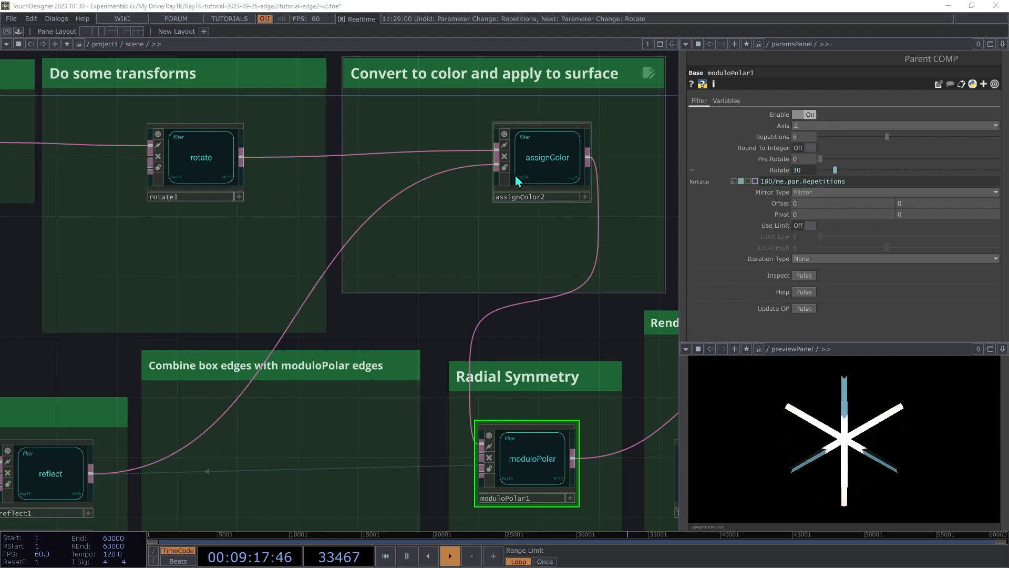
# Step: Create a Surface Color variable reference from assignColor2 and place it in the "Combine box edges with moduloPolar edges" group
pyautogui.click(530, 177)
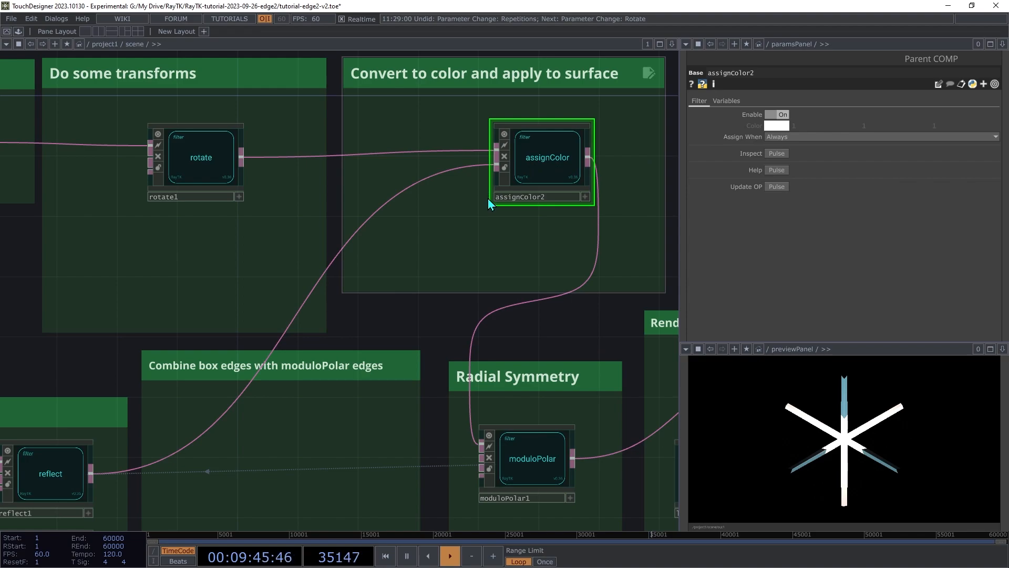
pyautogui.rightClick(458, 230)
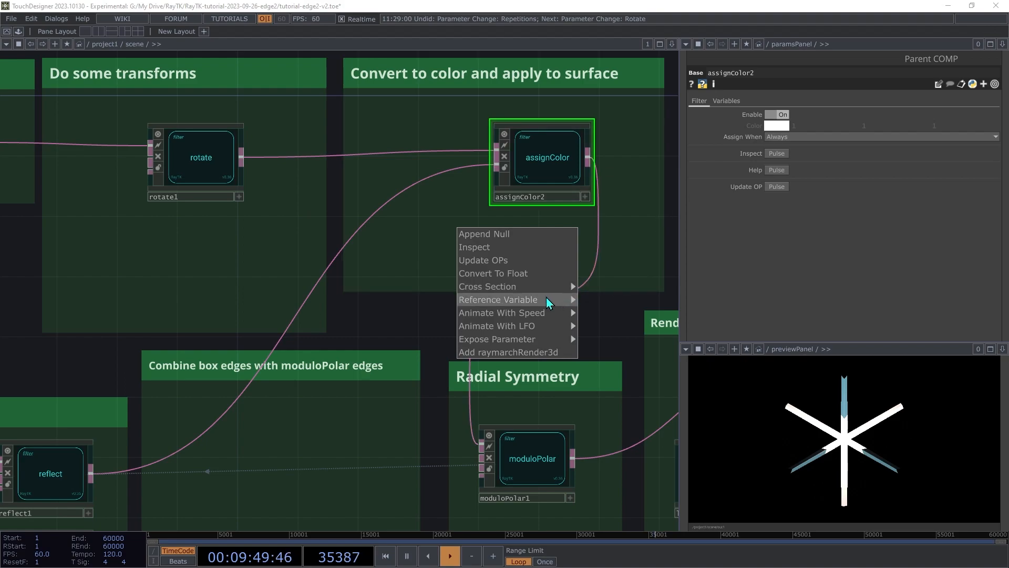
pyautogui.moveTo(544, 298)
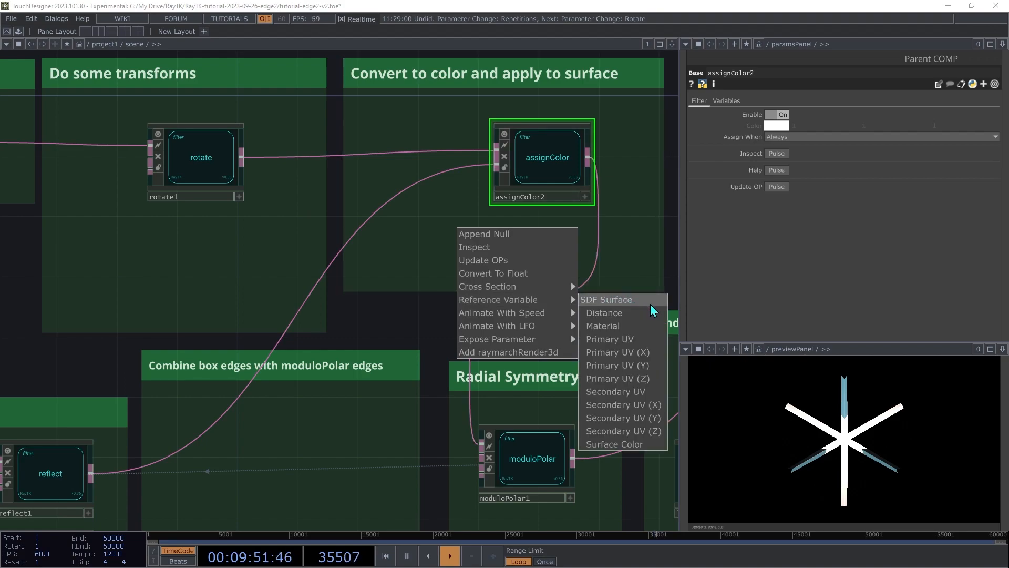
pyautogui.click(630, 446)
pyautogui.moveTo(388, 210); pyautogui.dragTo(261, 418)
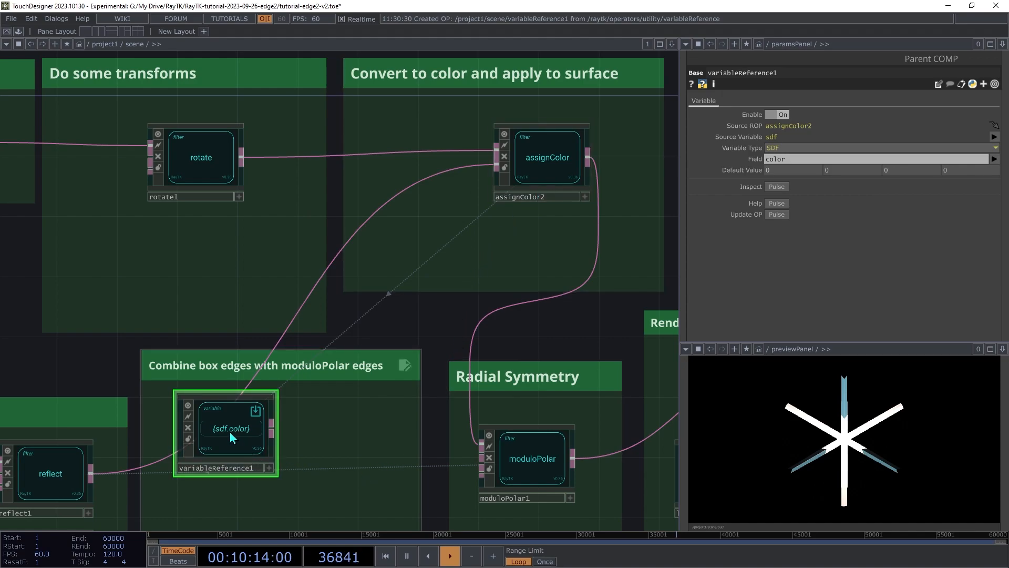
pyautogui.moveTo(215, 423); pyautogui.dragTo(200, 422)
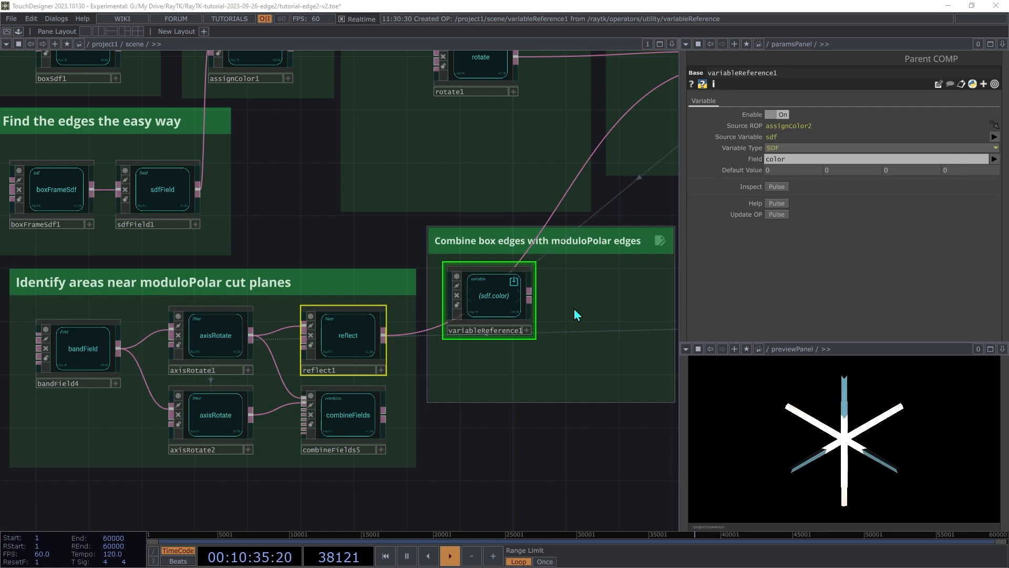
# Step: Combine the surface color reference and reflect1 with a Maximum combineFields operator, and feed its output into assignColor2
pyautogui.rightClick(575, 309)
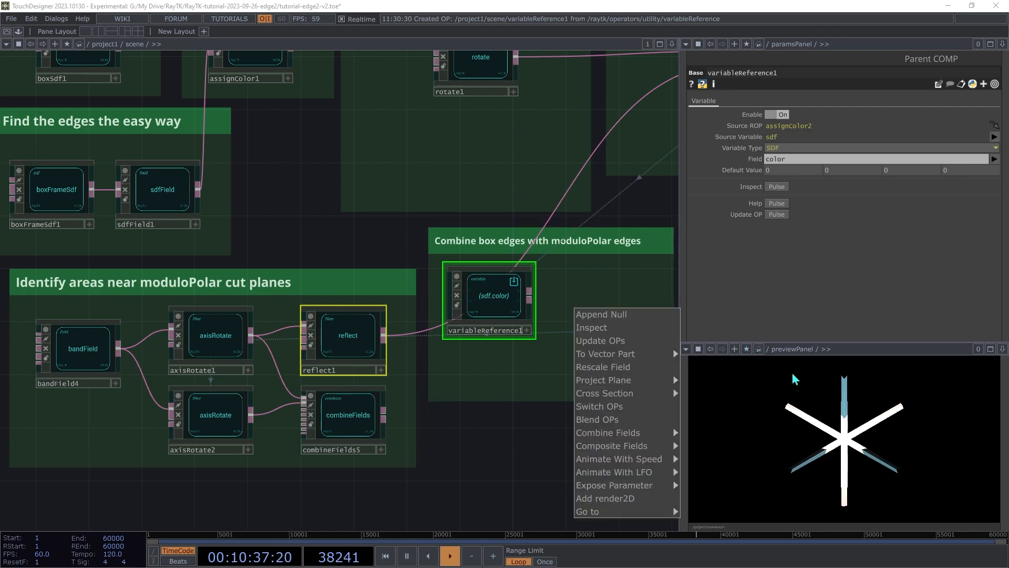
pyautogui.moveTo(666, 439)
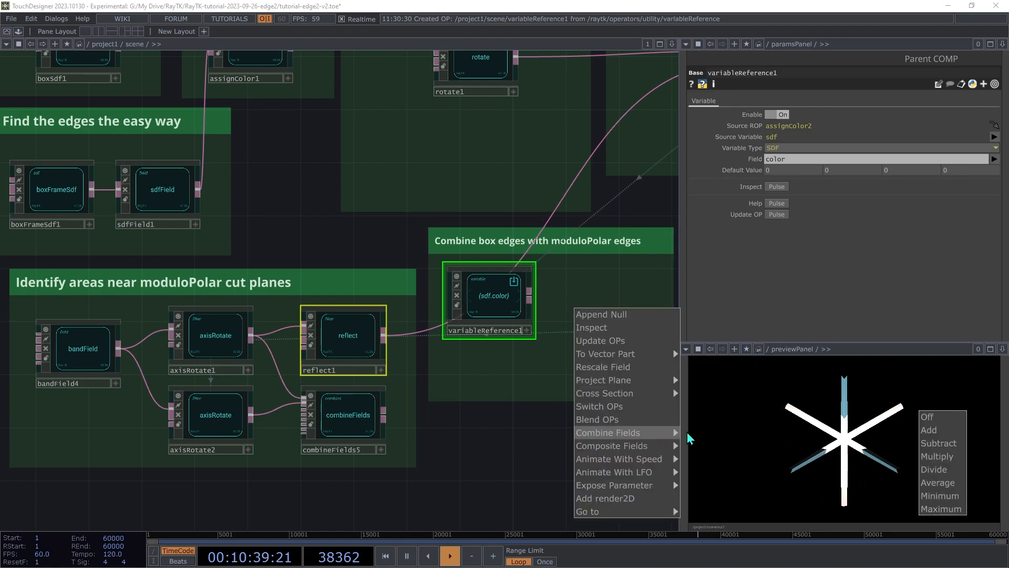
pyautogui.click(941, 509)
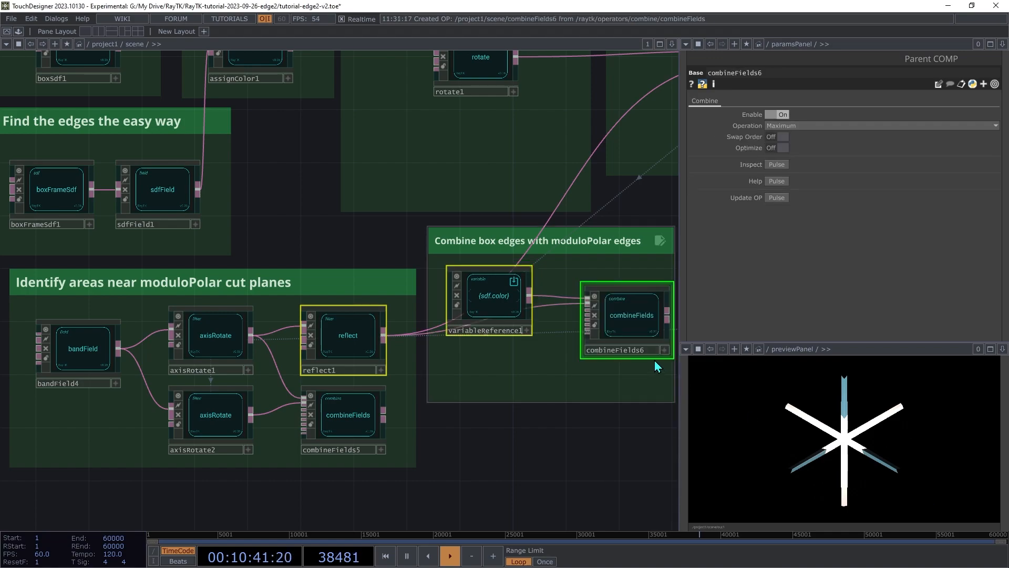
pyautogui.moveTo(630, 317); pyautogui.dragTo(599, 148)
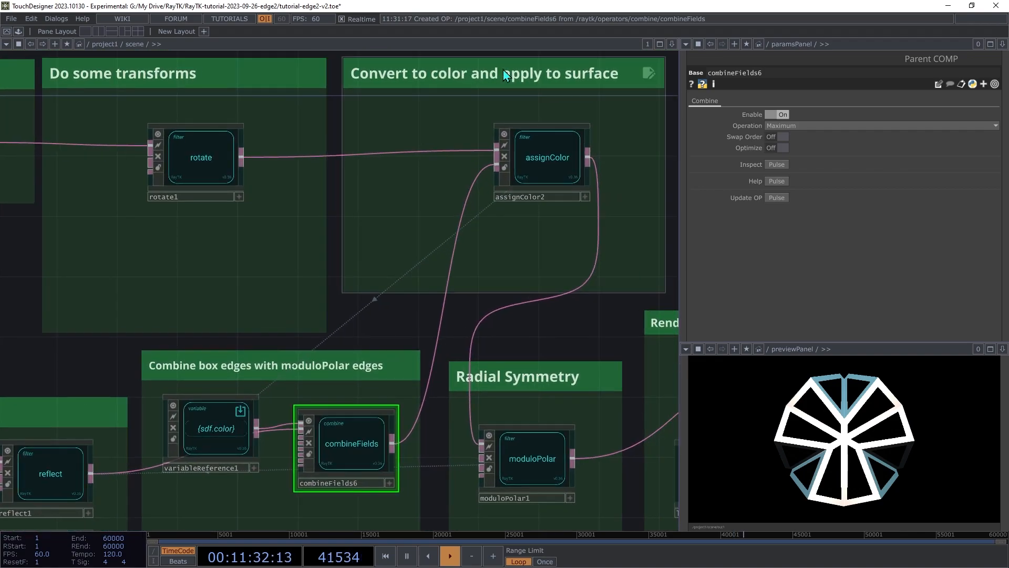
# Step: Make room beside assignColor2 and add a colorRampField operator in the "Convert to color and apply to surface" group
pyautogui.moveTo(545, 160); pyautogui.dragTo(605, 146)
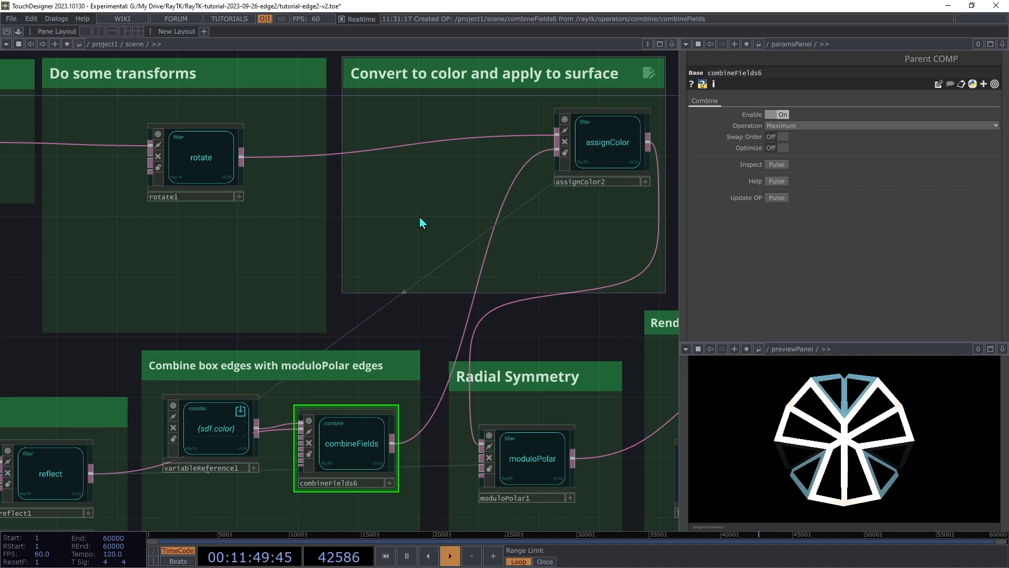
pyautogui.hotkey('alt', 'r')
pyautogui.write('colo')
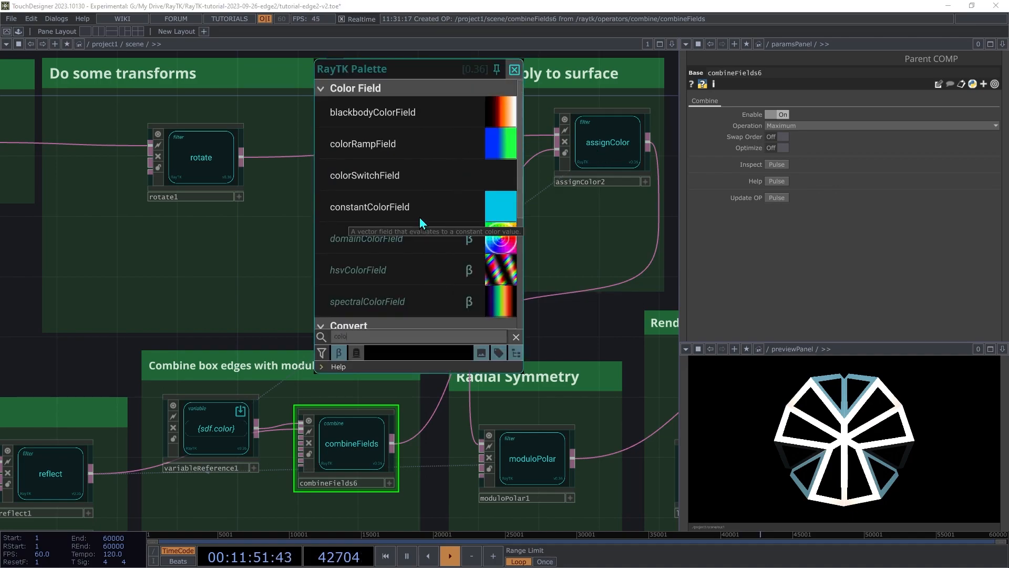
pyautogui.write('rRa')
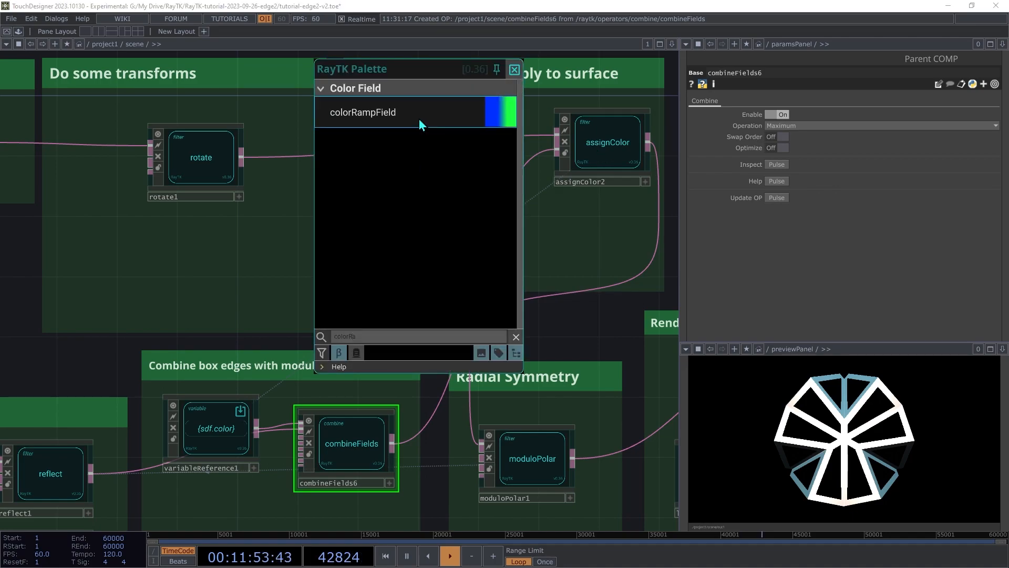
pyautogui.click(419, 119)
pyautogui.click(426, 237)
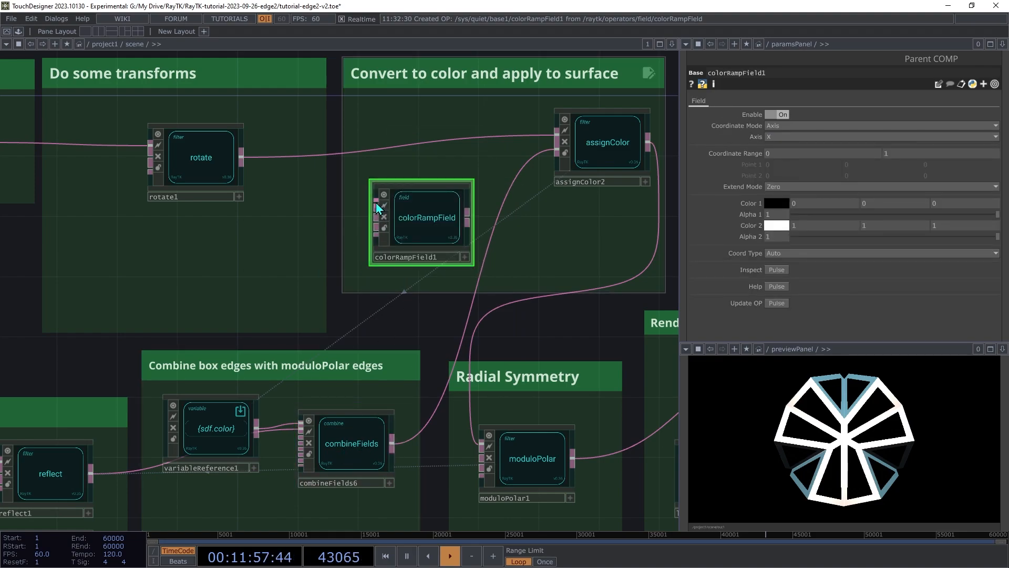
# Step: Route combineFields6 through colorRampField1 into assignColor2, and set the ramp's Color 1 red component to 0.2
pyautogui.moveTo(376, 207); pyautogui.dragTo(391, 444)
pyautogui.moveTo(466, 218); pyautogui.dragTo(555, 185)
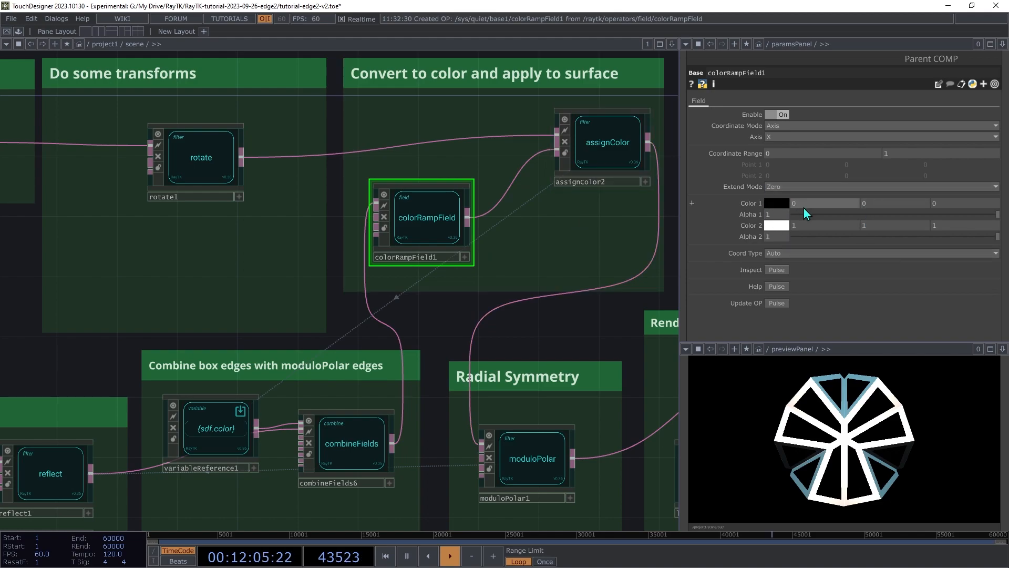
pyautogui.moveTo(806, 204); pyautogui.dragTo(812, 189, button='middle')
pyautogui.moveTo(865, 229); pyautogui.dragTo(856, 207, button='middle')
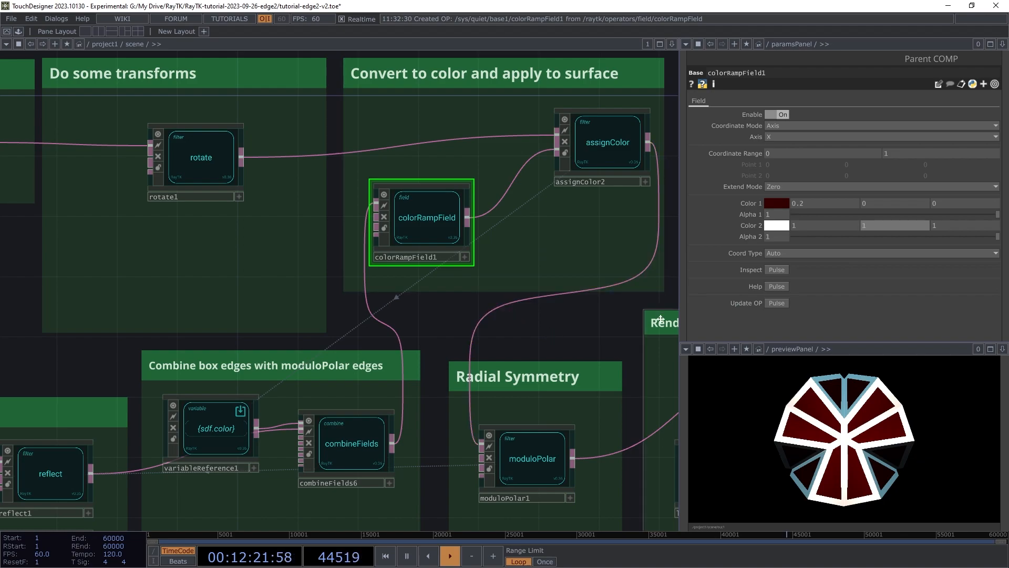
# Step: Expose colorRampField1's Color 1 as a custom parameter on the scene component using Bind New Par as Master
pyautogui.rightClick(565, 321)
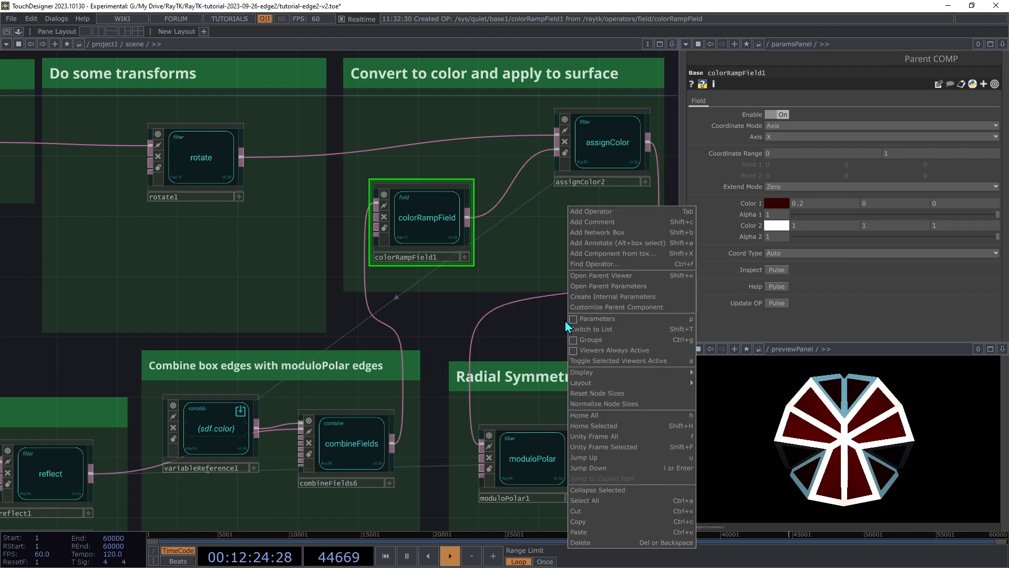
pyautogui.click(617, 308)
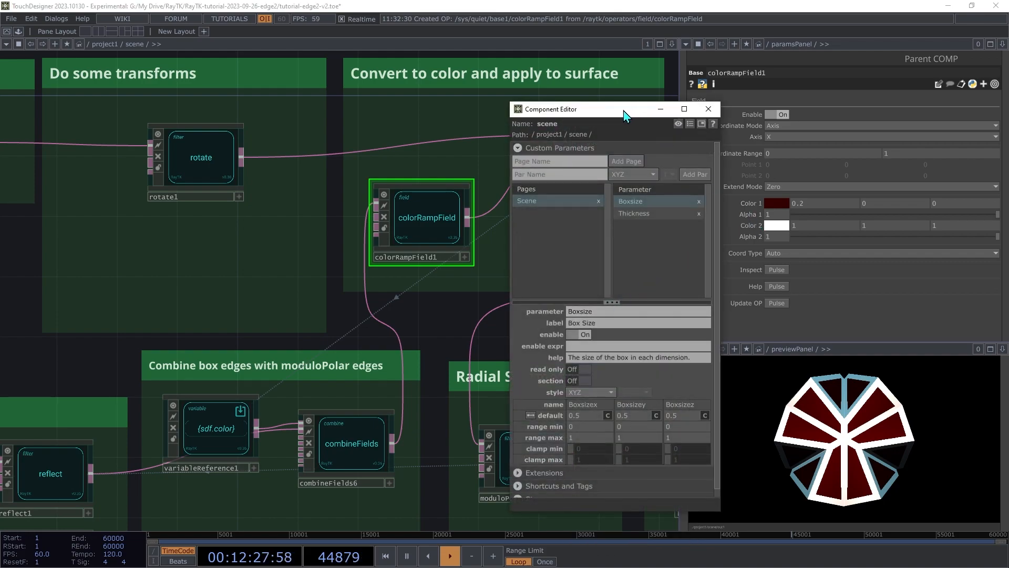
pyautogui.moveTo(624, 115); pyautogui.dragTo(541, 81)
pyautogui.moveTo(750, 210); pyautogui.dragTo(591, 221)
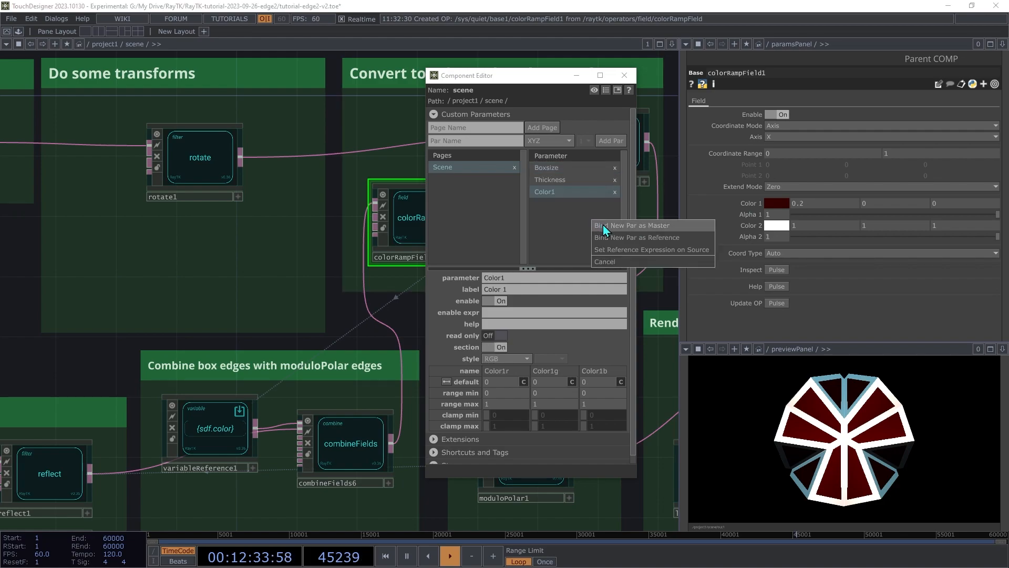
pyautogui.click(603, 225)
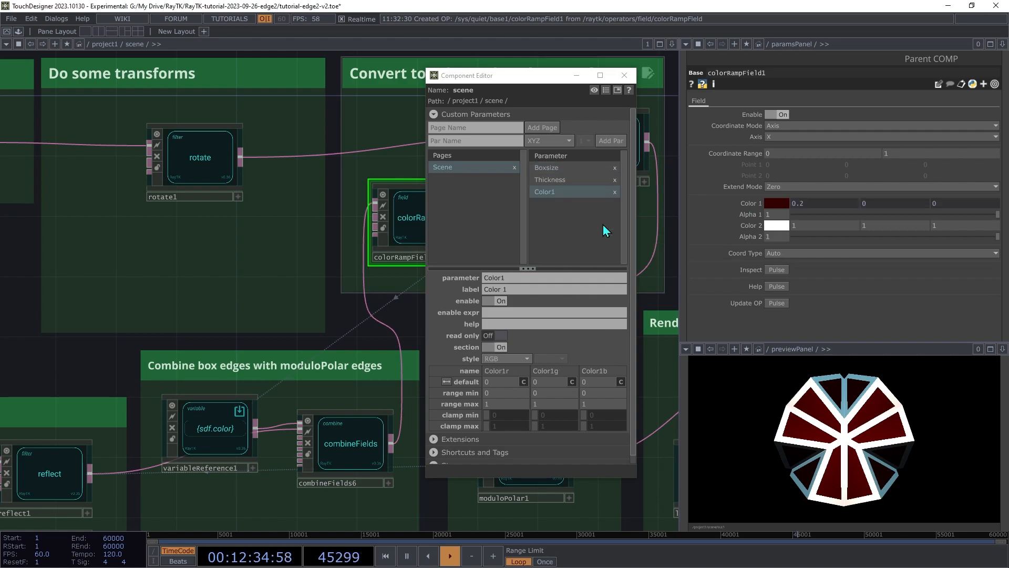
# Step: Rename the new Color1 custom parameter to Filcolor and label it Fill Color
pyautogui.click(565, 191)
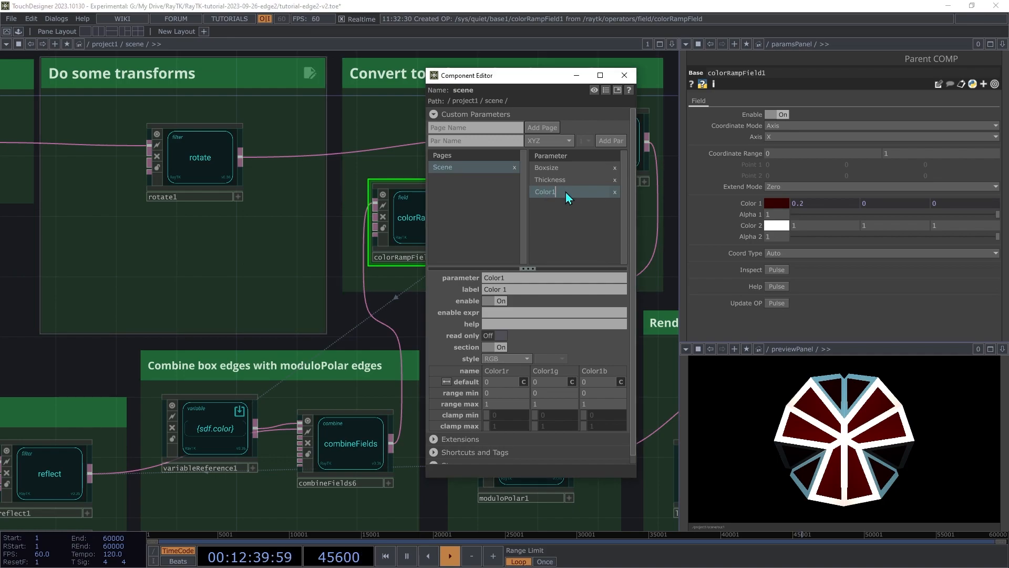
pyautogui.write('Fil Color')
pyautogui.press('Return')
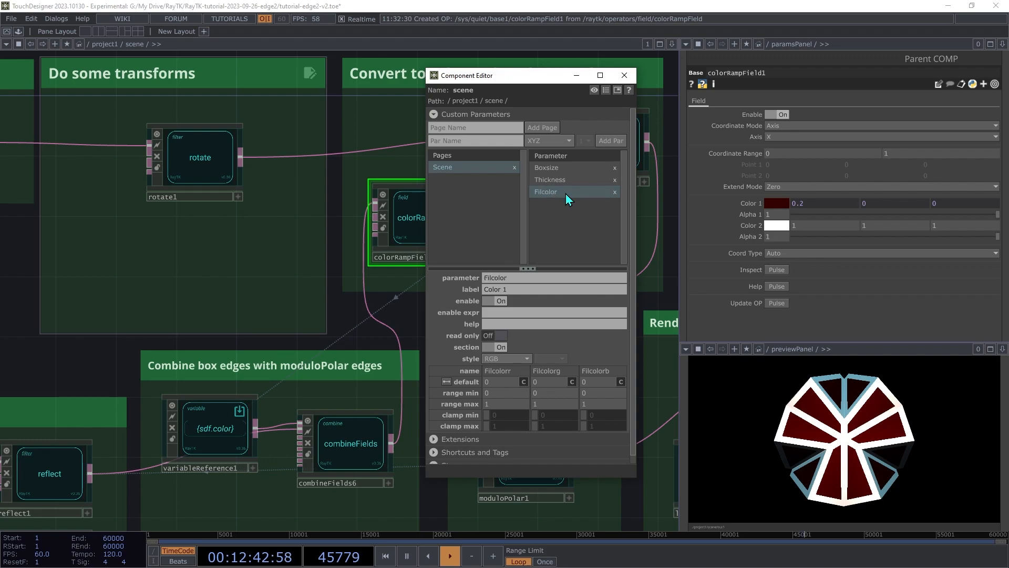
pyautogui.click(527, 288)
pyautogui.write('Fill Color')
# Step: Expose Color 2 on the scene component as a master-bound parameter named Edgecolor with the label Edge Color
pyautogui.moveTo(753, 226); pyautogui.dragTo(591, 232)
pyautogui.click(601, 236)
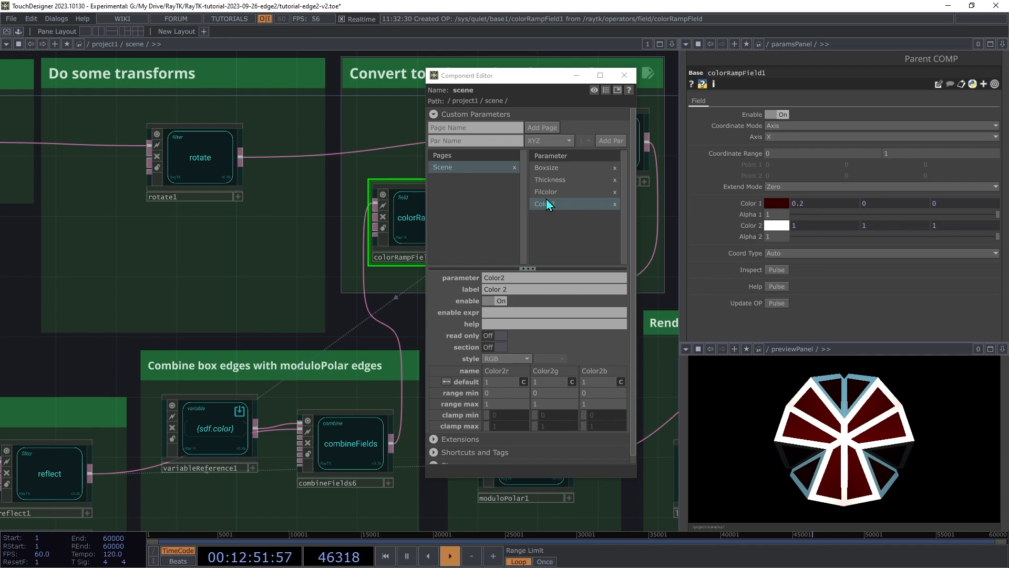
pyautogui.write('Edgec')
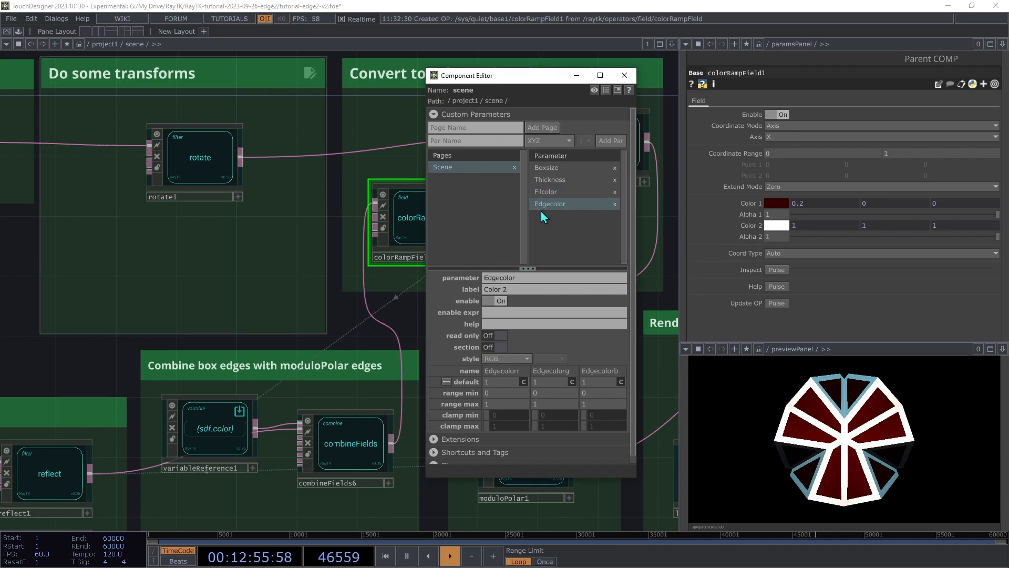
pyautogui.click(544, 290)
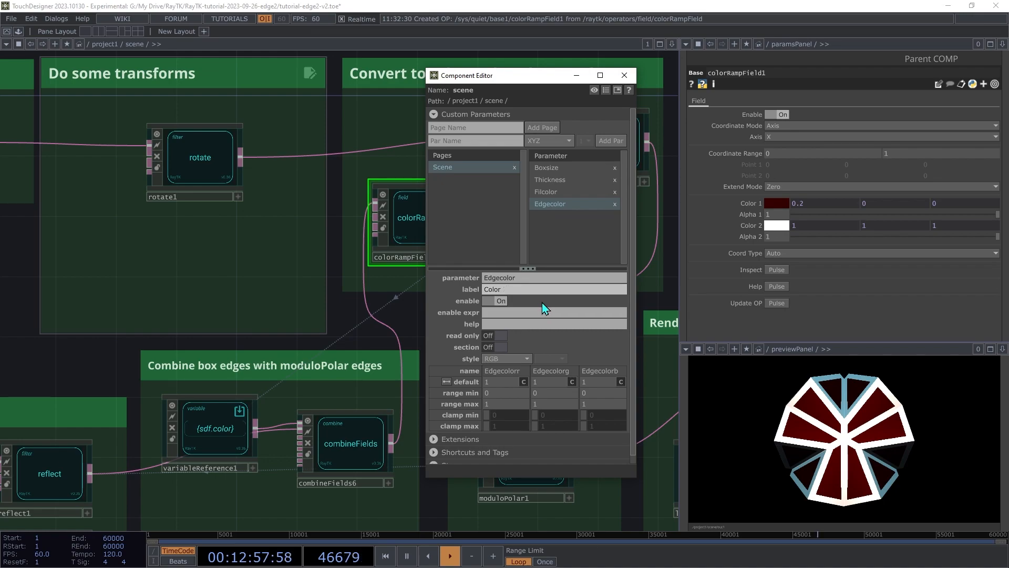
pyautogui.press('Home')
pyautogui.write('Edge')
pyautogui.press('Return')
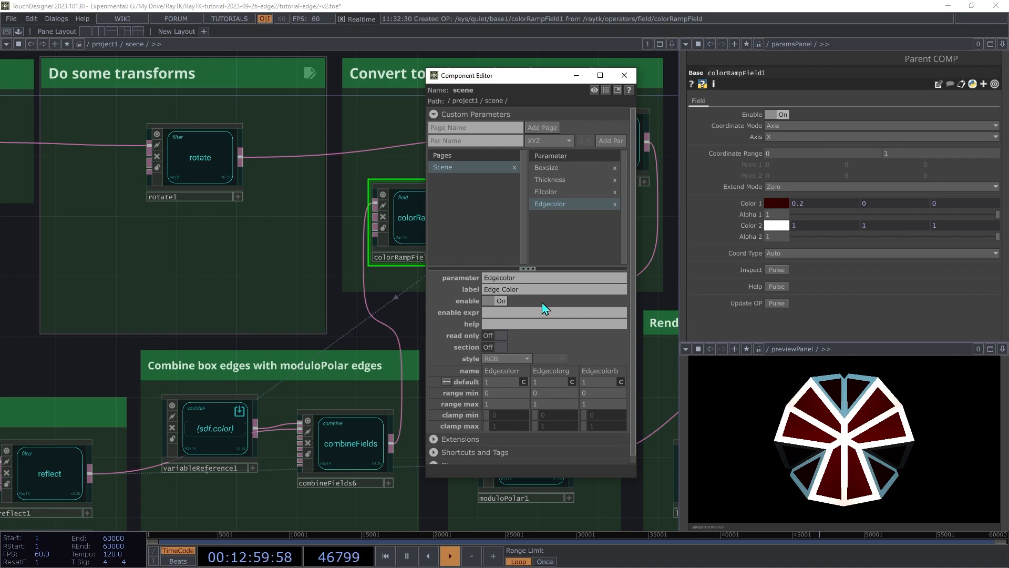
pyautogui.click(624, 75)
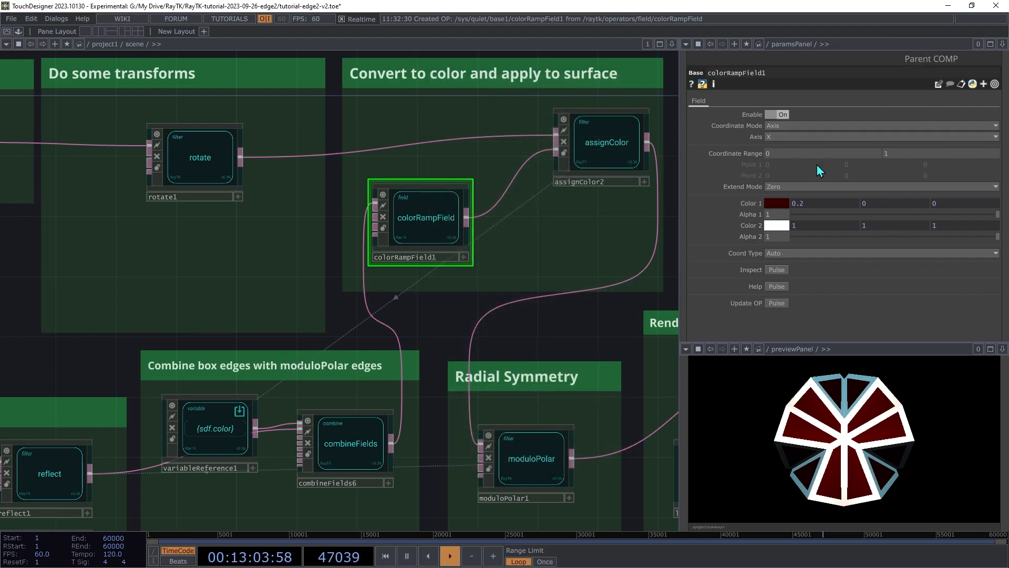
# Step: Change colorRampField1's Color 1 to a dark green with hue 165 and value 0.211
pyautogui.click(776, 203)
pyautogui.moveTo(802, 210)
pyautogui.mouseDown()
pyautogui.moveTo(815, 213)
pyautogui.moveTo(800, 223)
pyautogui.mouseUp()
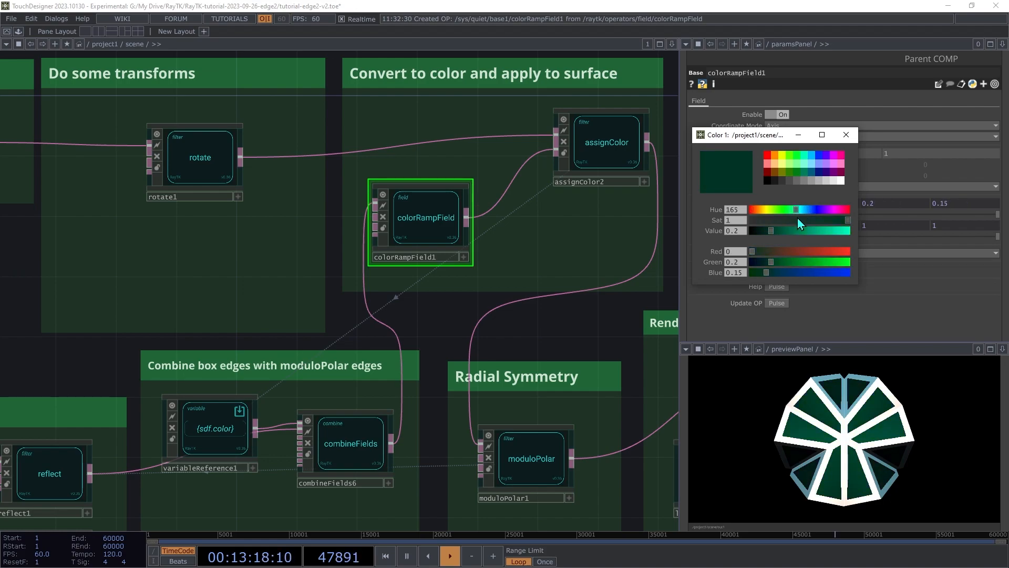
pyautogui.moveTo(769, 234)
pyautogui.mouseDown()
pyautogui.moveTo(823, 232)
pyautogui.moveTo(758, 243)
pyautogui.moveTo(767, 239)
pyautogui.mouseUp()
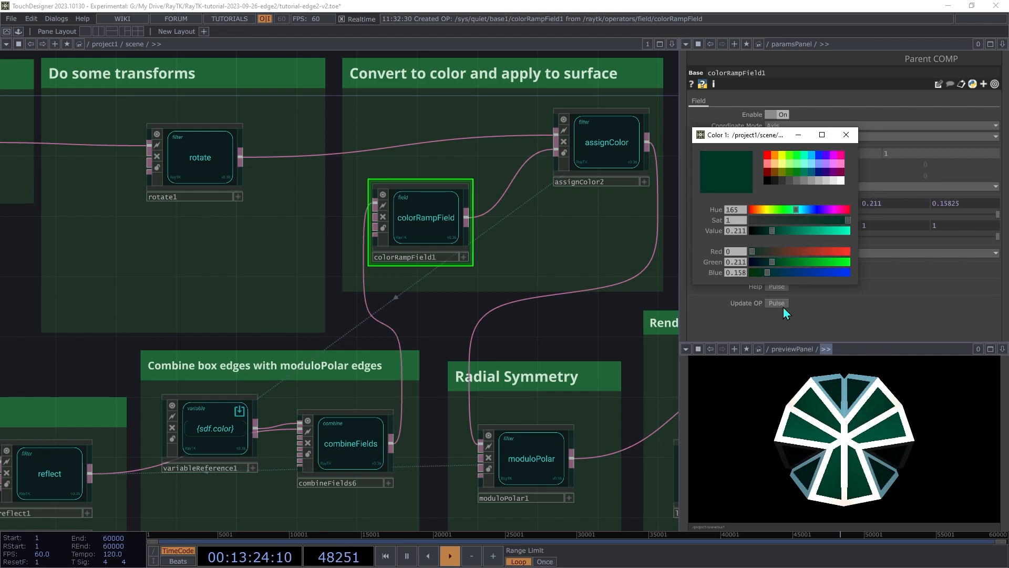
pyautogui.click(845, 135)
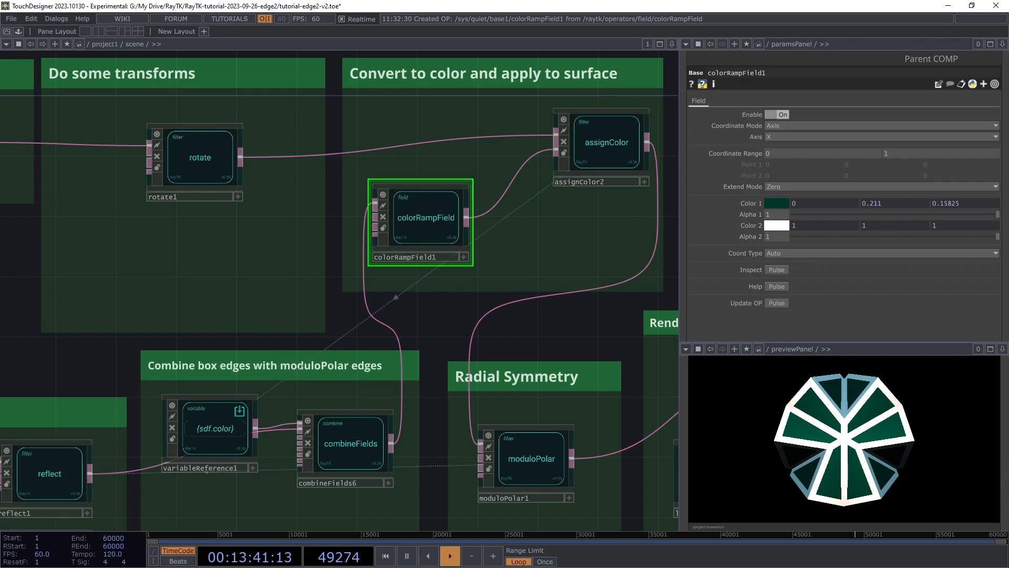
# Step: Animate all three Rotate XYZ values of rotate1 with a speed generator, arranging the generator nodes beneath rotate1 in the transforms group
pyautogui.moveTo(208, 163); pyautogui.dragTo(235, 147)
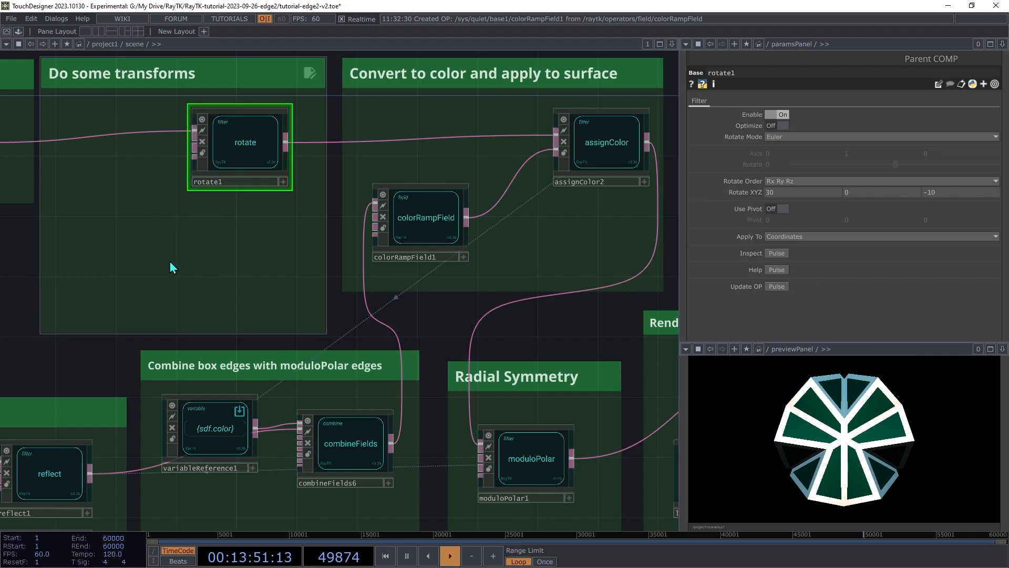
pyautogui.rightClick(265, 247)
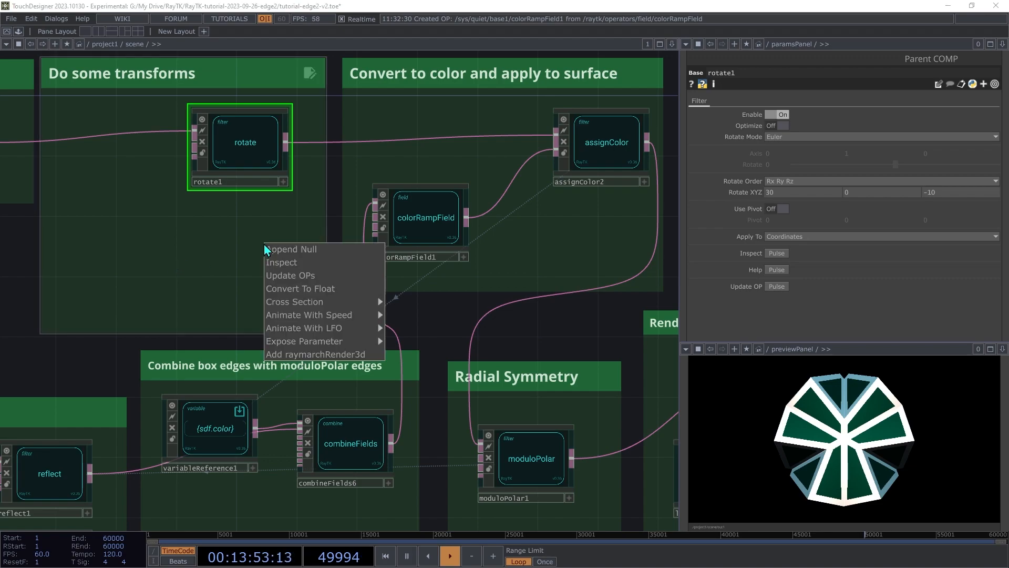
pyautogui.moveTo(357, 318)
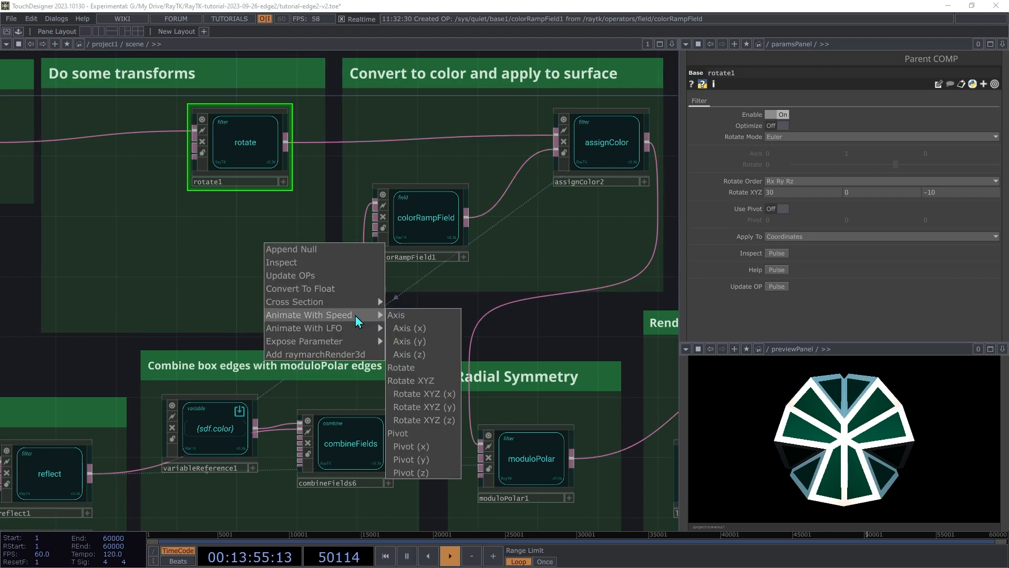
pyautogui.click(430, 383)
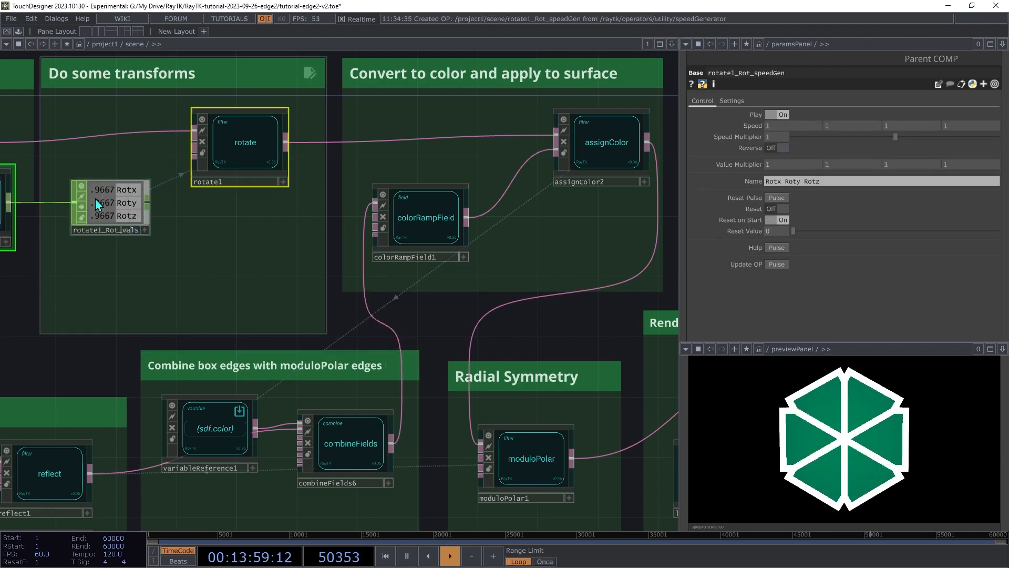
pyautogui.keyDown('shift'); pyautogui.click(5, 190); pyautogui.keyUp('shift')
pyautogui.moveTo(4, 191); pyautogui.dragTo(147, 236)
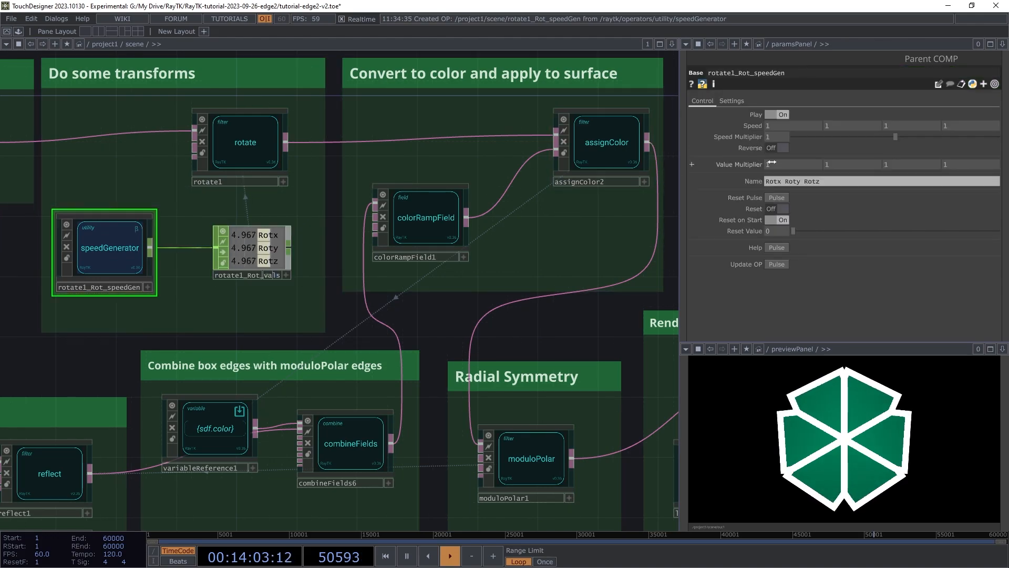
# Step: Set the speed generator's Value Multiplier to 30 for Rotx, Roty and Rotz
pyautogui.click(779, 164)
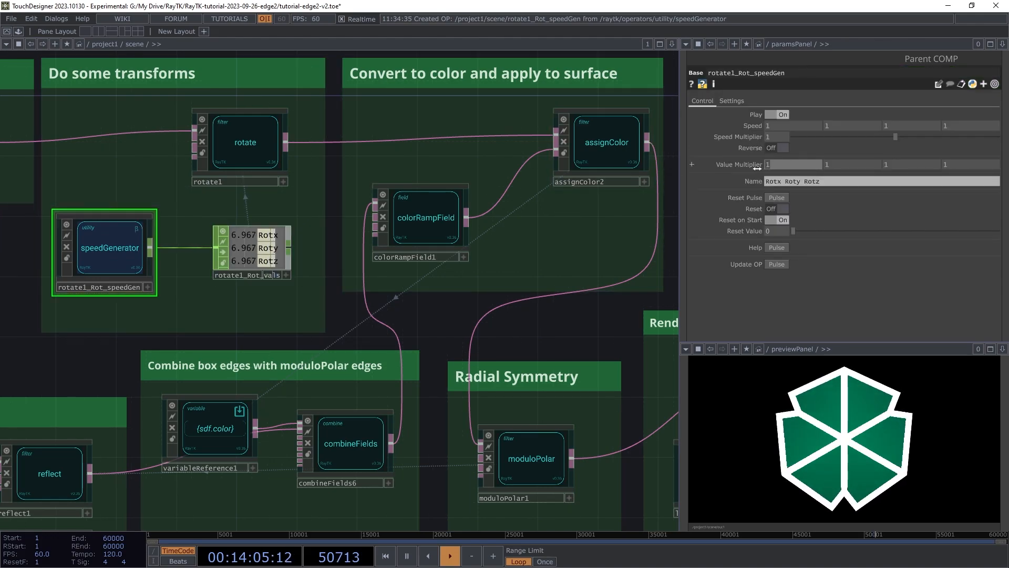
pyautogui.write('30')
pyautogui.press('Tab')
pyautogui.write('30')
pyautogui.press('Tab')
pyautogui.write('30')
pyautogui.press('Tab')
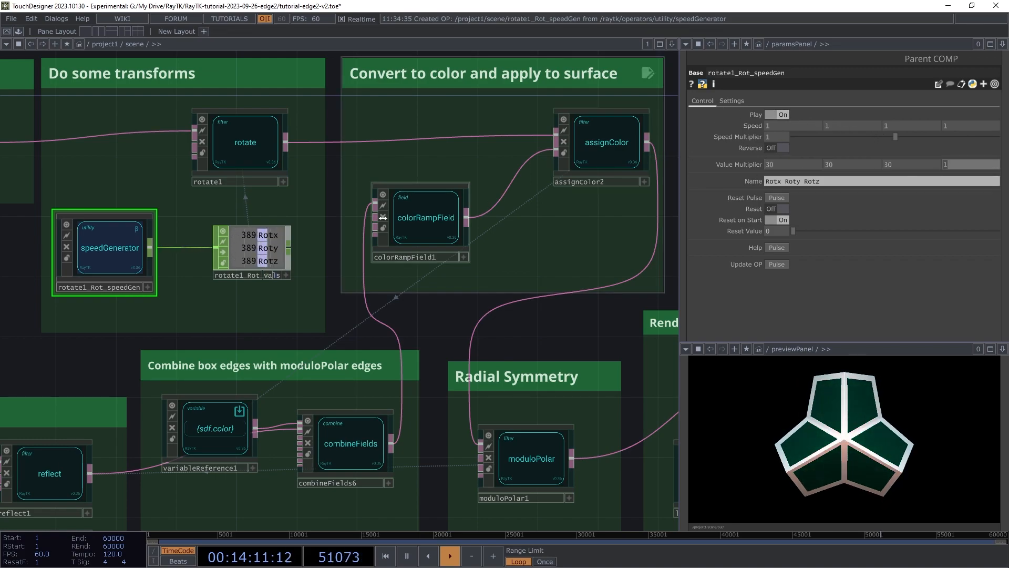
# Step: Set the speed generator's X, Y and Z speeds to 0.4, 0.5 and 0.4, and its Speed Multiplier to 0.887
pyautogui.moveTo(792, 128); pyautogui.dragTo(777, 115, button='middle')
pyautogui.moveTo(892, 126); pyautogui.dragTo(836, 109, button='middle')
pyautogui.moveTo(901, 137)
pyautogui.mouseDown()
pyautogui.moveTo(770, 151)
pyautogui.moveTo(1006, 127)
pyautogui.moveTo(868, 136)
pyautogui.moveTo(989, 136)
pyautogui.moveTo(933, 138)
pyautogui.moveTo(894, 156)
pyautogui.mouseUp()
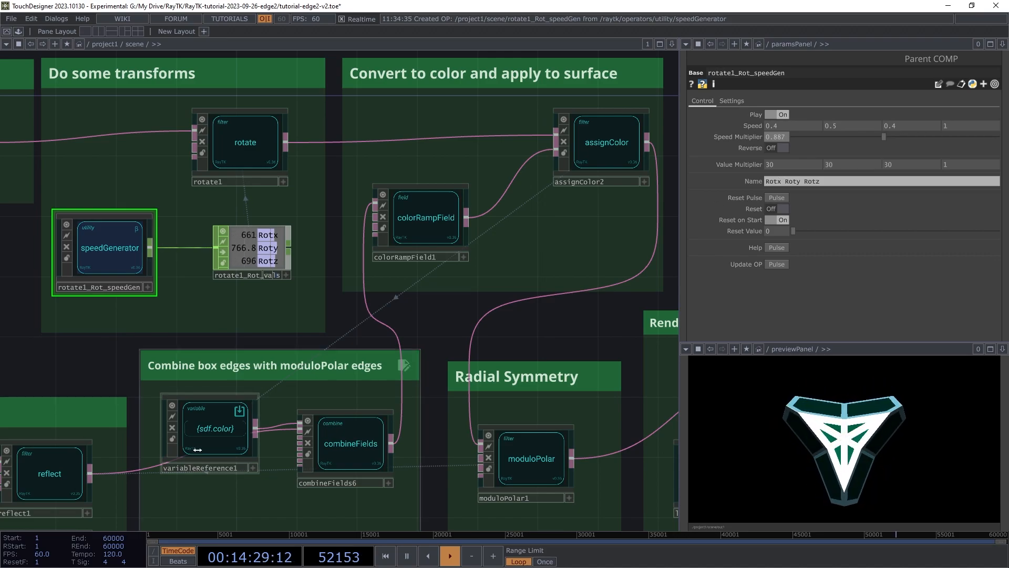
# Step: Review the finished scene network, examining boxSdf1, bandField4, axisRotate1, the Radial Symmetry and Renderer groups, and rotate1
pyautogui.press('h')
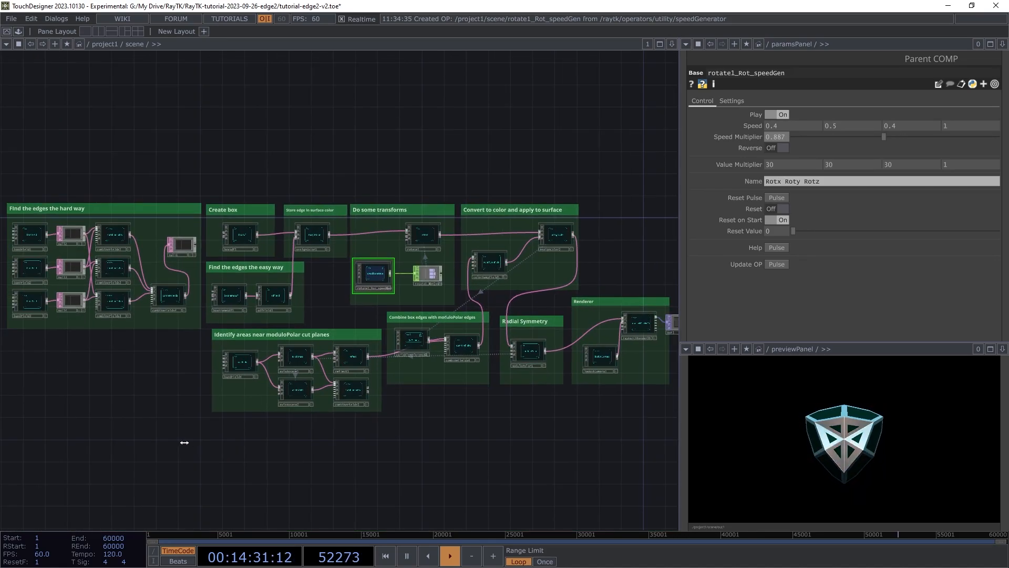
pyautogui.click(242, 235)
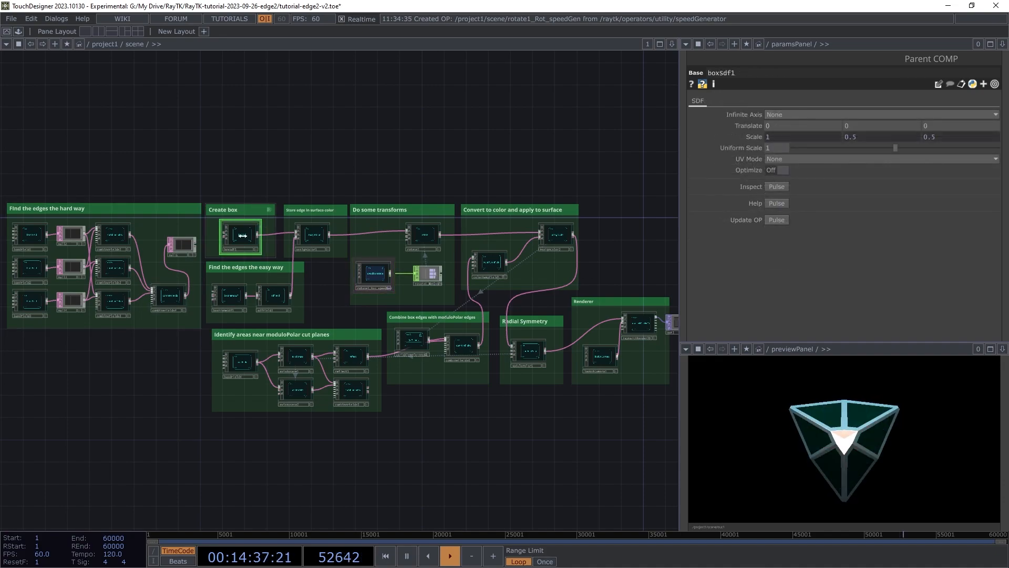
pyautogui.scroll(5, 242, 236)
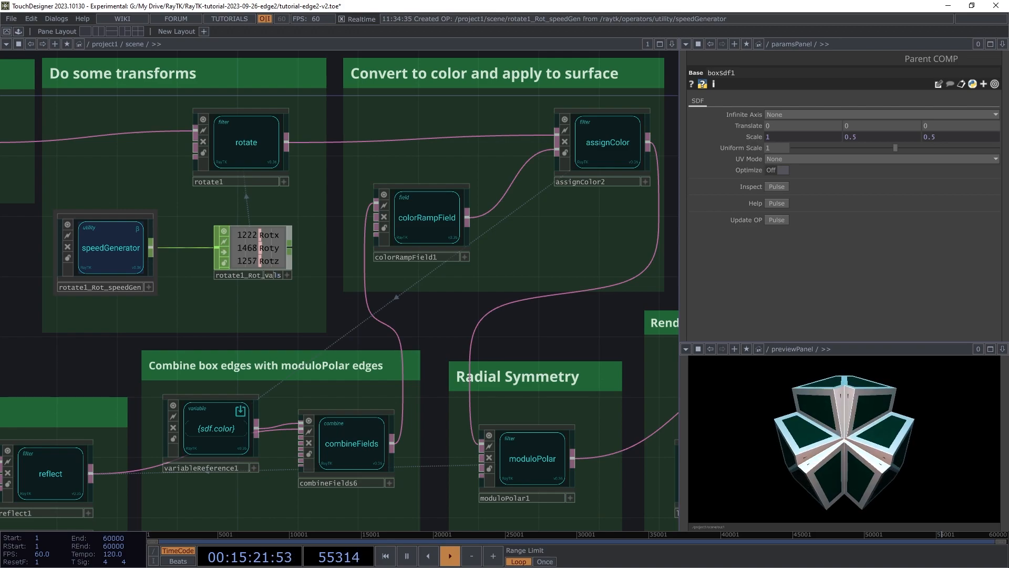
pyautogui.press('h')
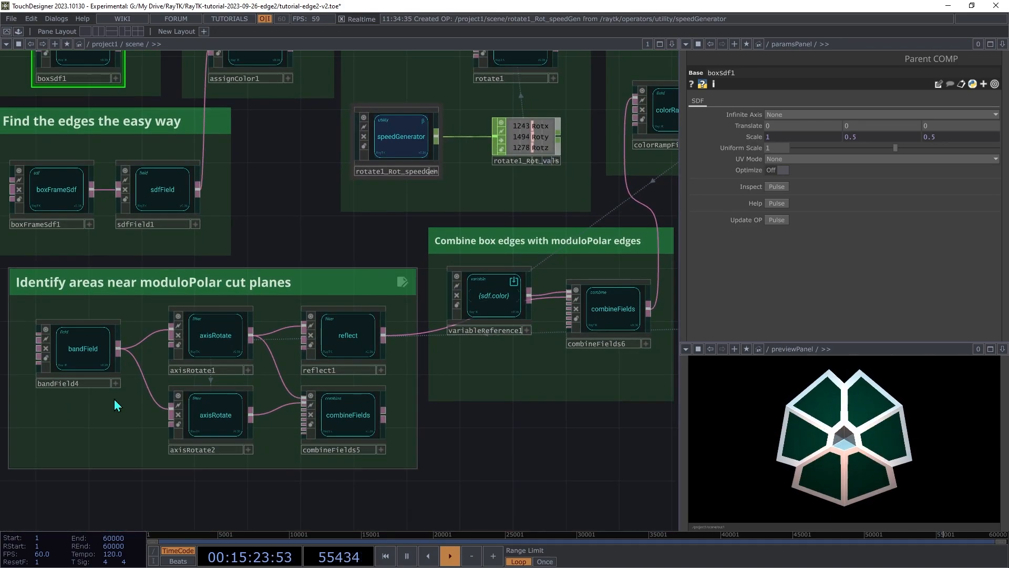
pyautogui.click(81, 350)
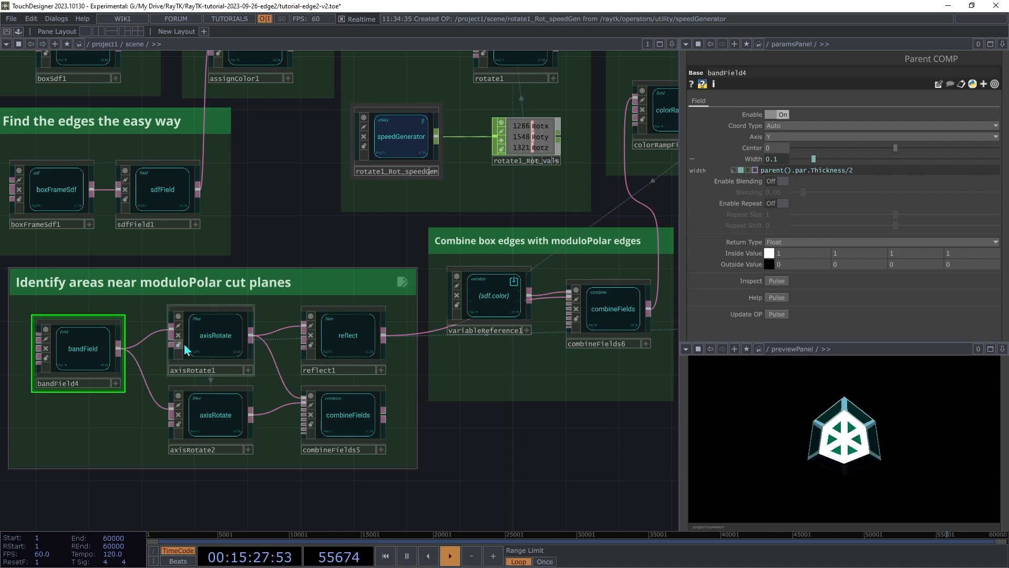
pyautogui.click(214, 348)
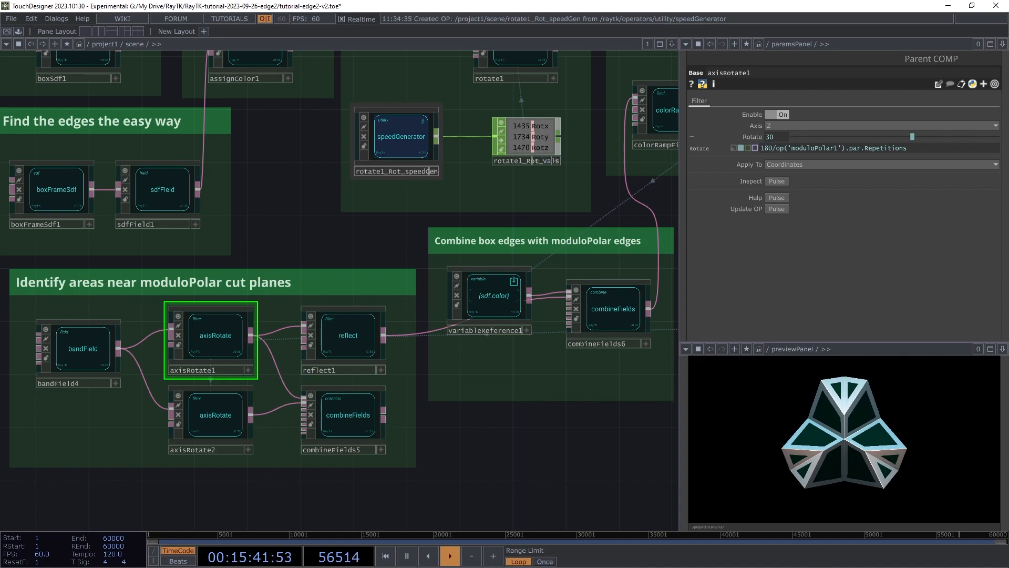
pyautogui.moveTo(621, 199); pyautogui.dragTo(360, 319)
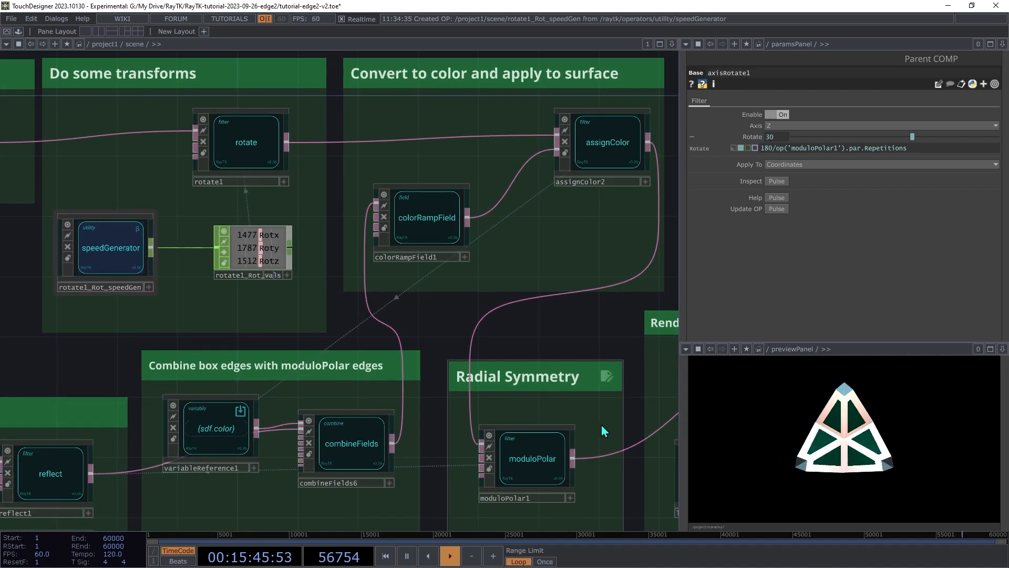
pyautogui.moveTo(601, 431); pyautogui.dragTo(319, 372)
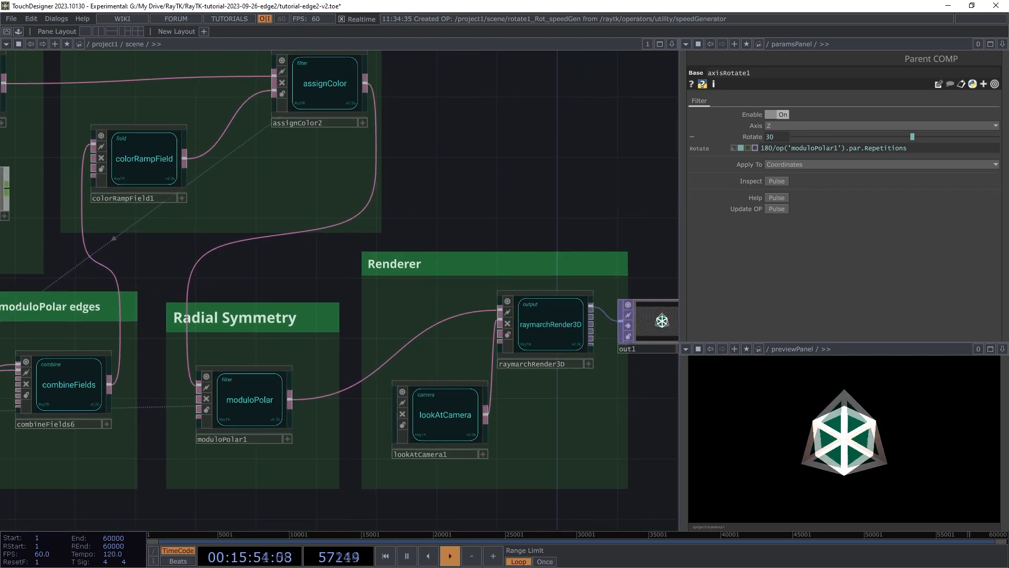
pyautogui.scroll(-5, 340, 290)
pyautogui.scroll(-3, 531, 309)
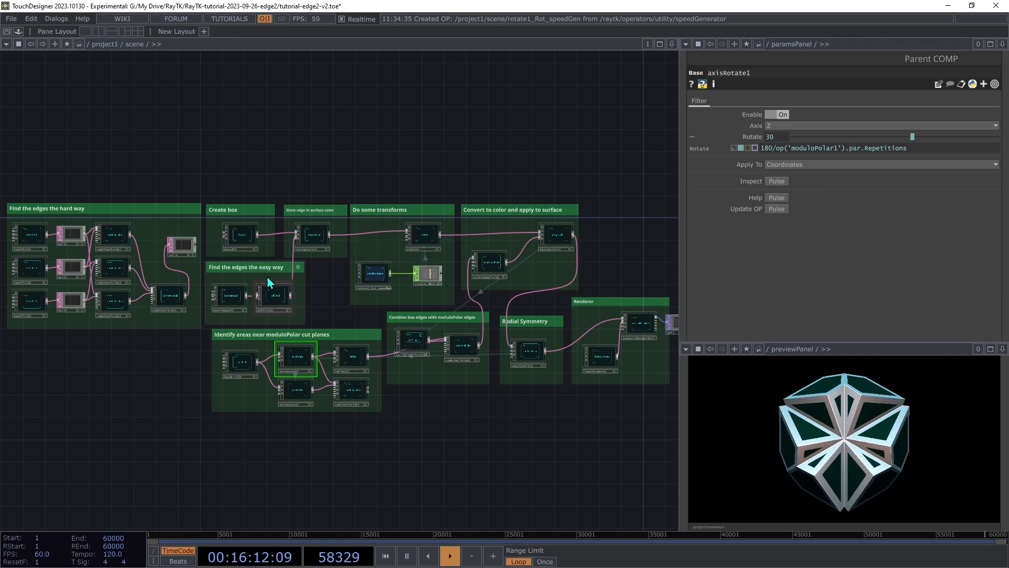
pyautogui.click(424, 238)
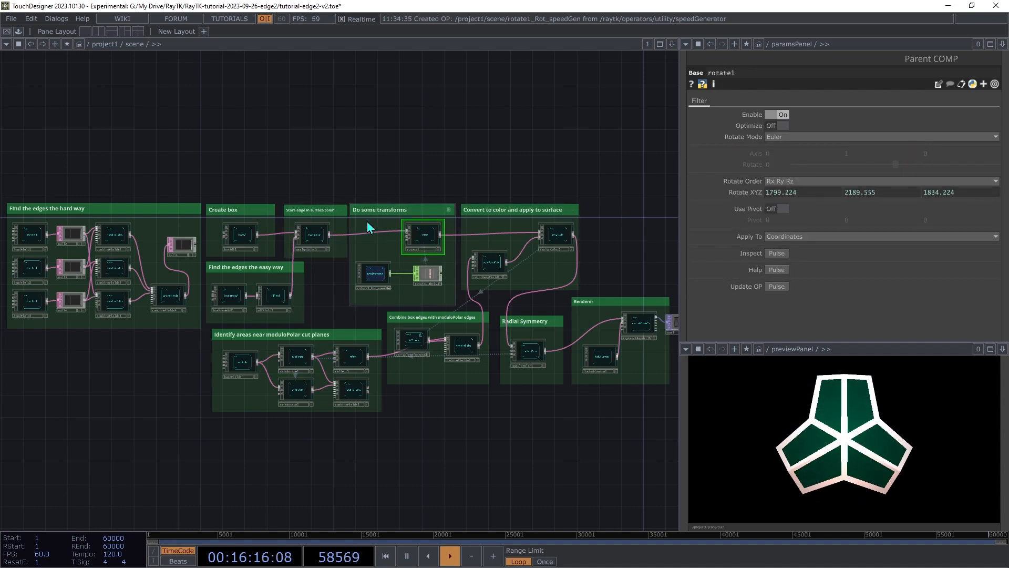